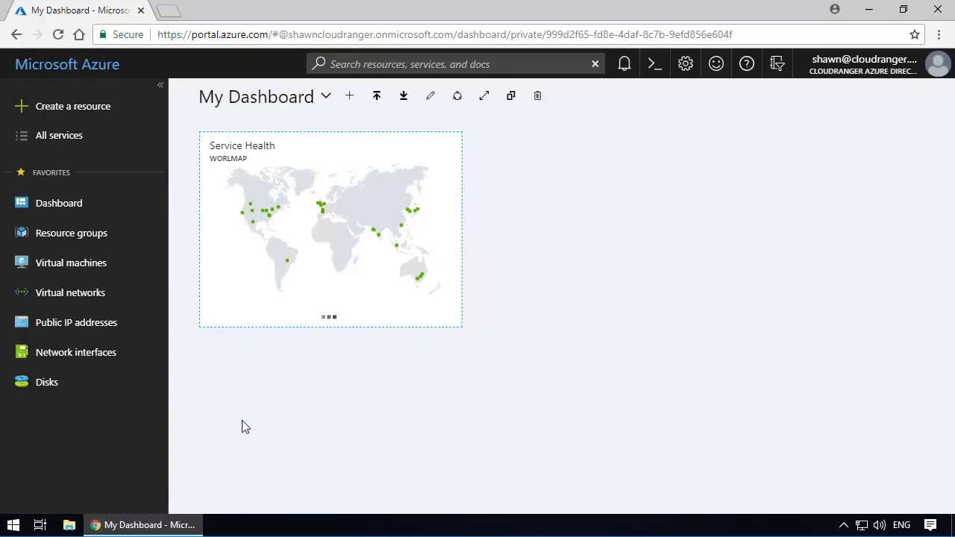
- Remove Virtual machines from the favorites and add it back, placed between Resource groups and Virtual networks
left_click(60, 143)
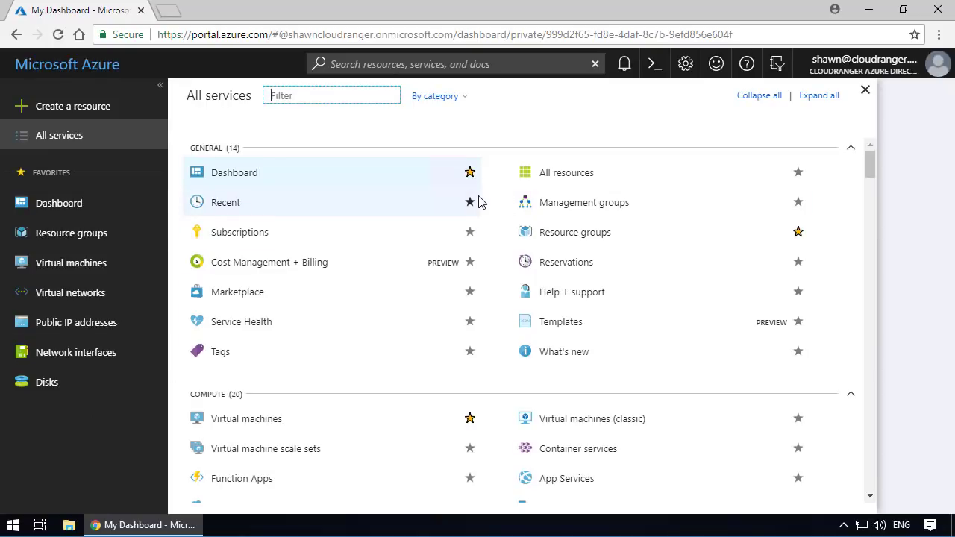
left_click(470, 419)
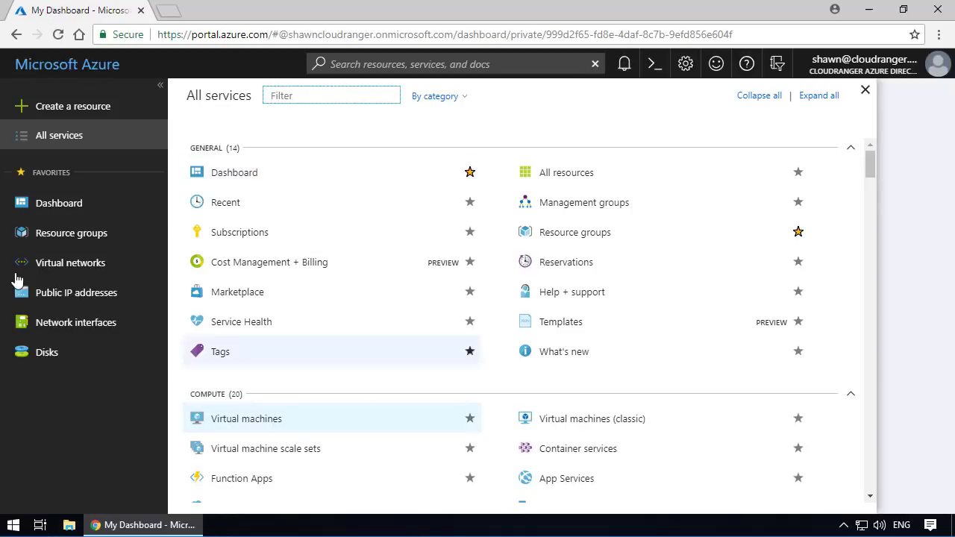
left_click(470, 420)
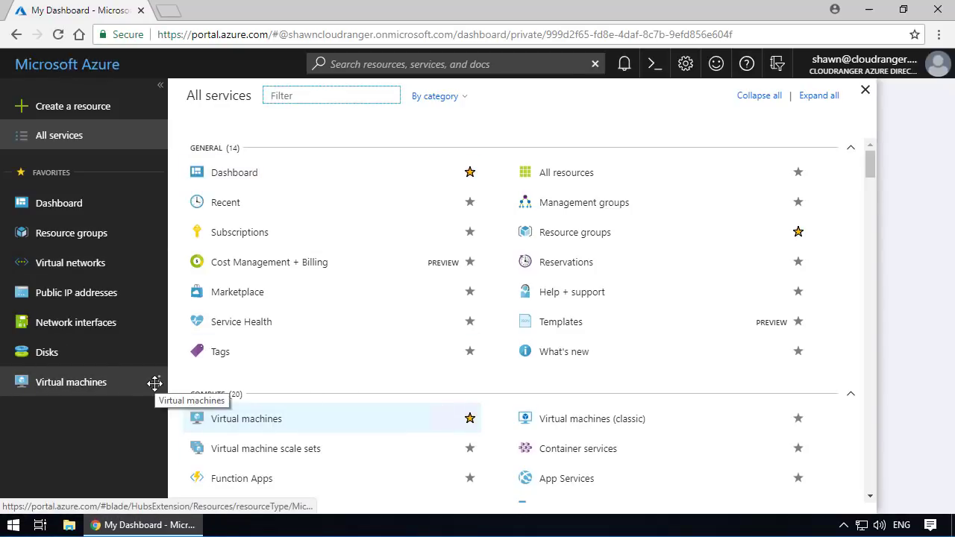
left_click_drag(157, 383, 160, 258)
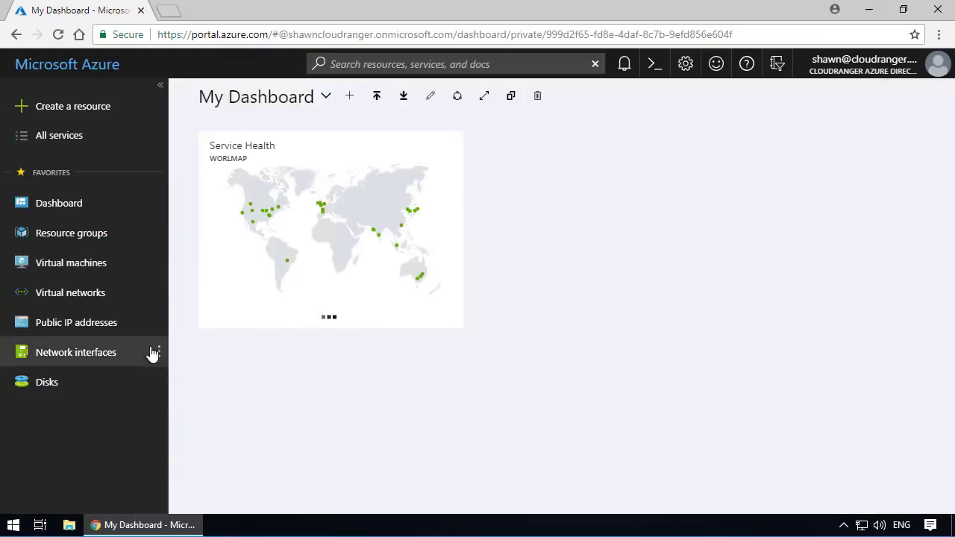
- View the lists of existing resource groups and virtual networks
left_click(53, 234)
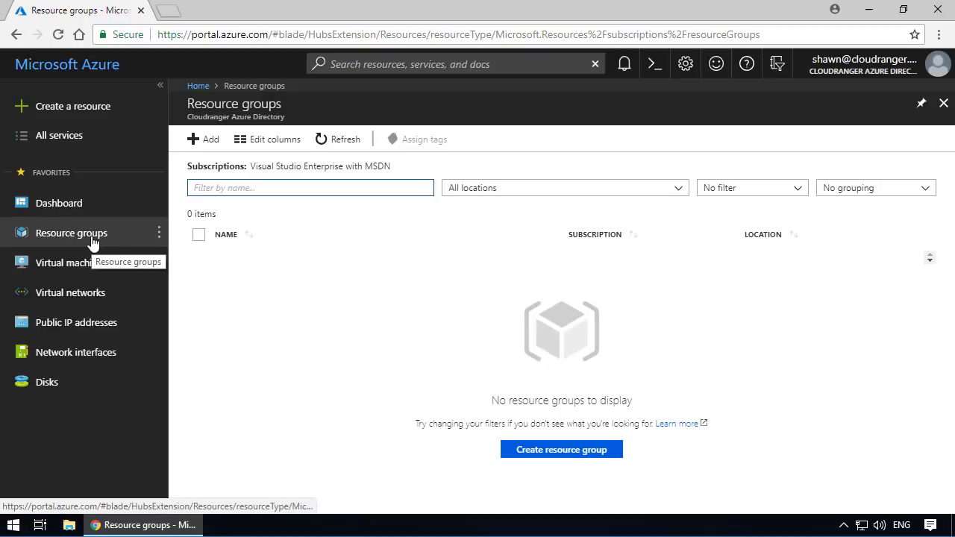
left_click(86, 299)
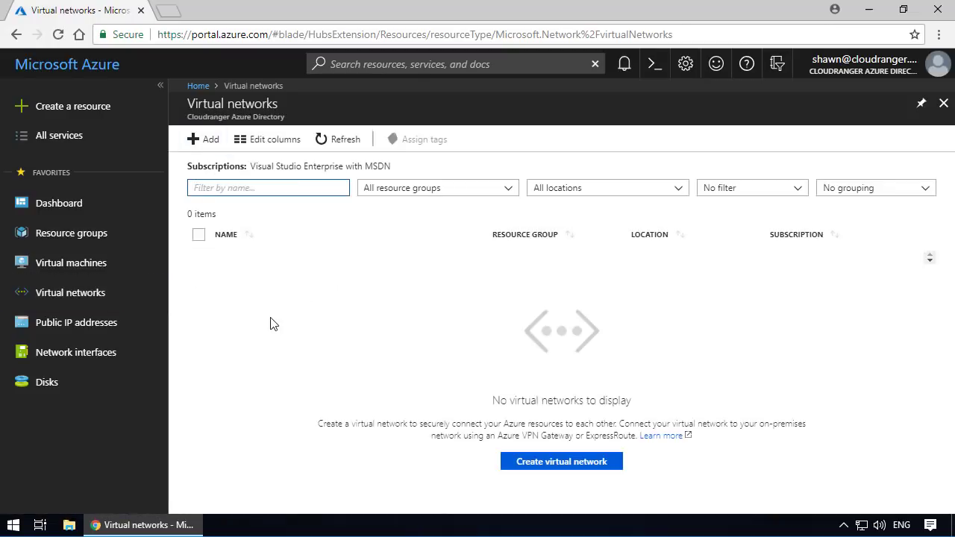
- Start a new resource group named rangerrg with East US 2 as its location
left_click(69, 242)
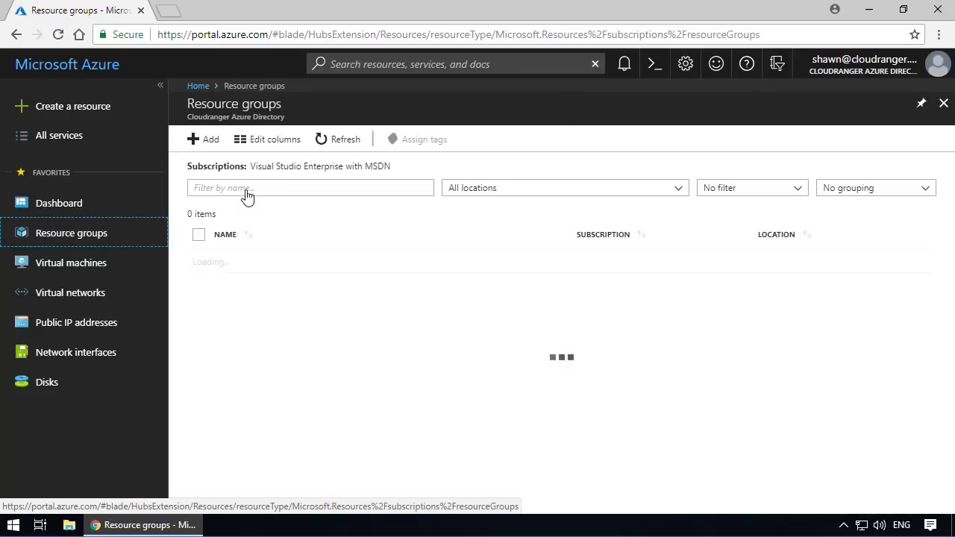
left_click(210, 143)
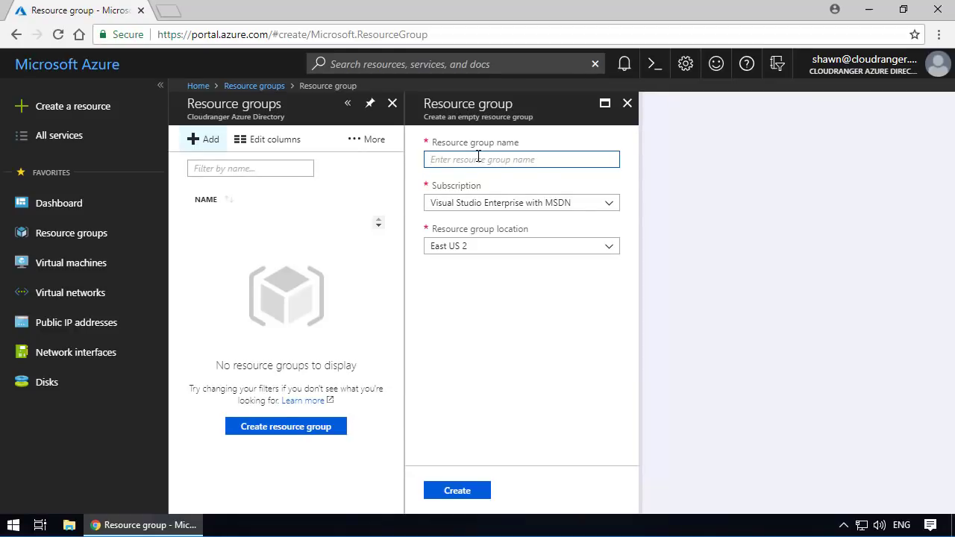
type("rangerrg")
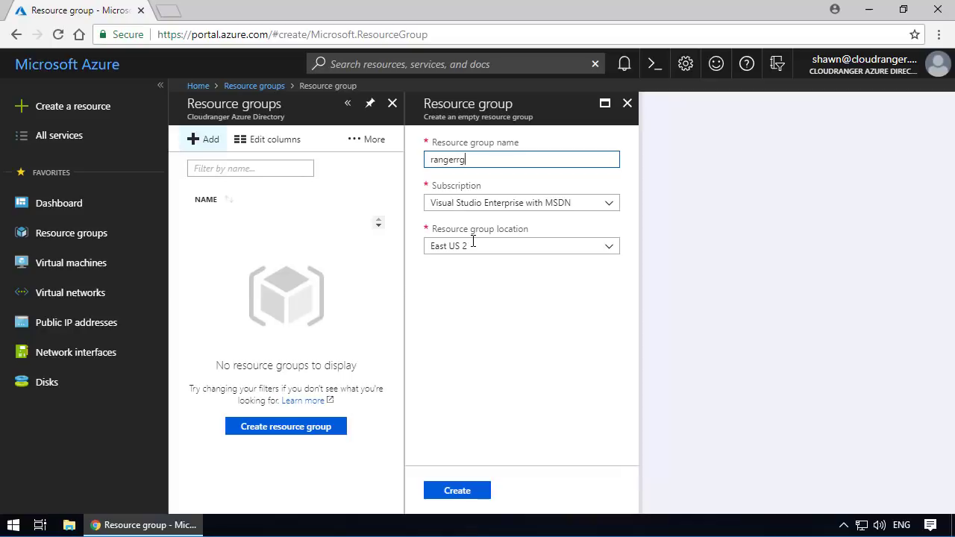
left_click(609, 247)
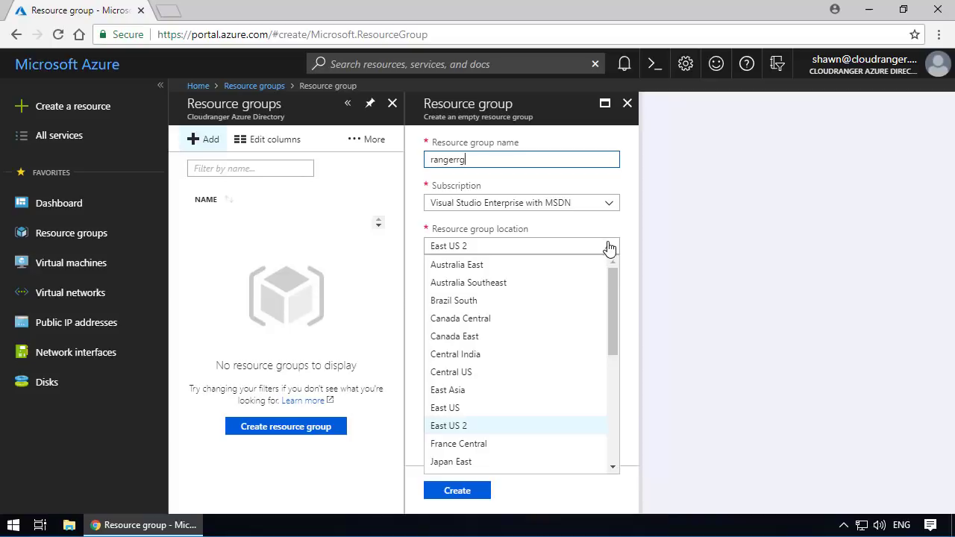
scroll(601, 306, "down", 5)
scroll(595, 316, "up", 5)
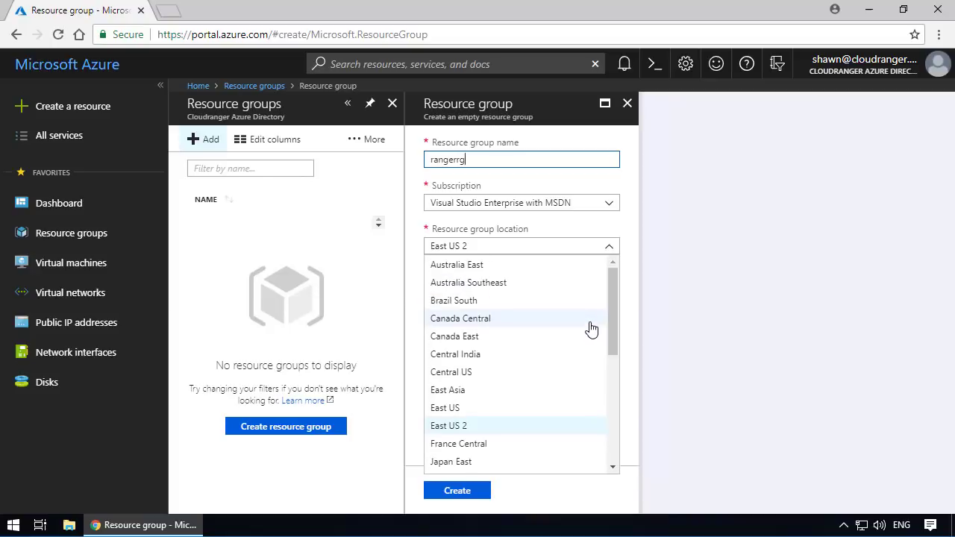
left_click(499, 428)
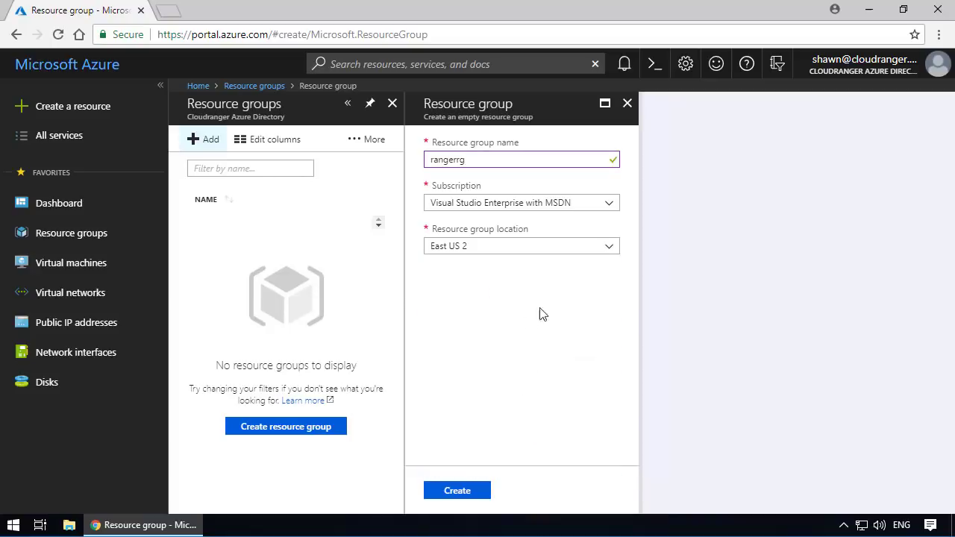
- Switch the resource group's location to Canada East and set it back to East US 2
left_click(607, 256)
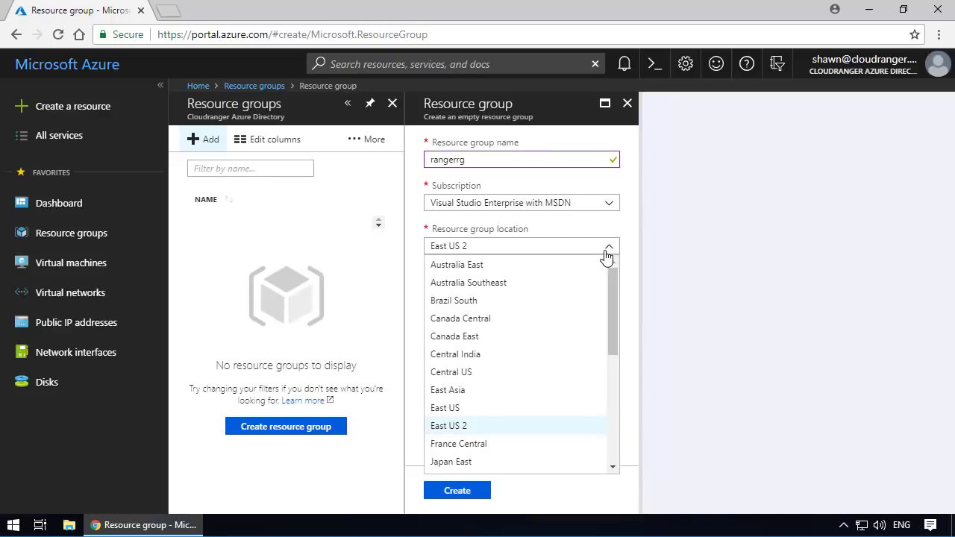
left_click(500, 338)
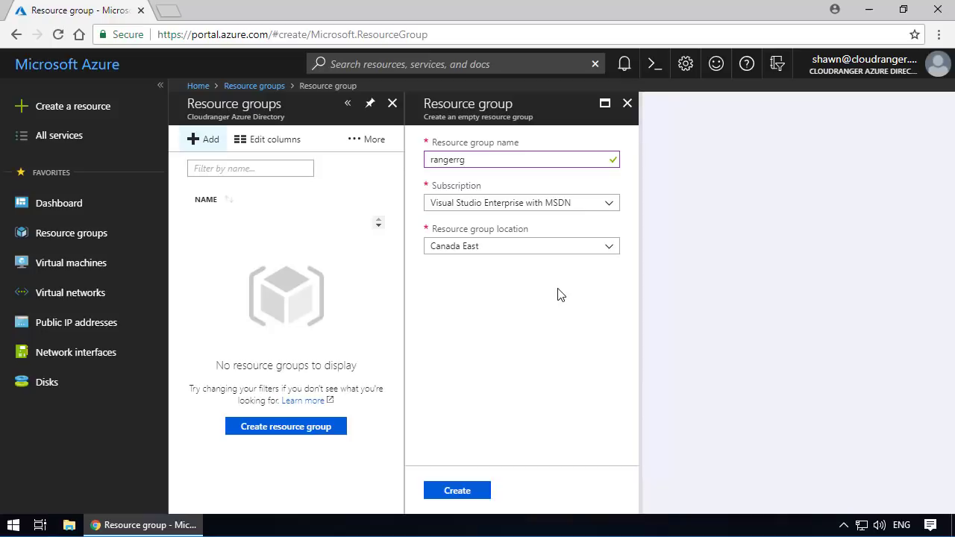
left_click(601, 250)
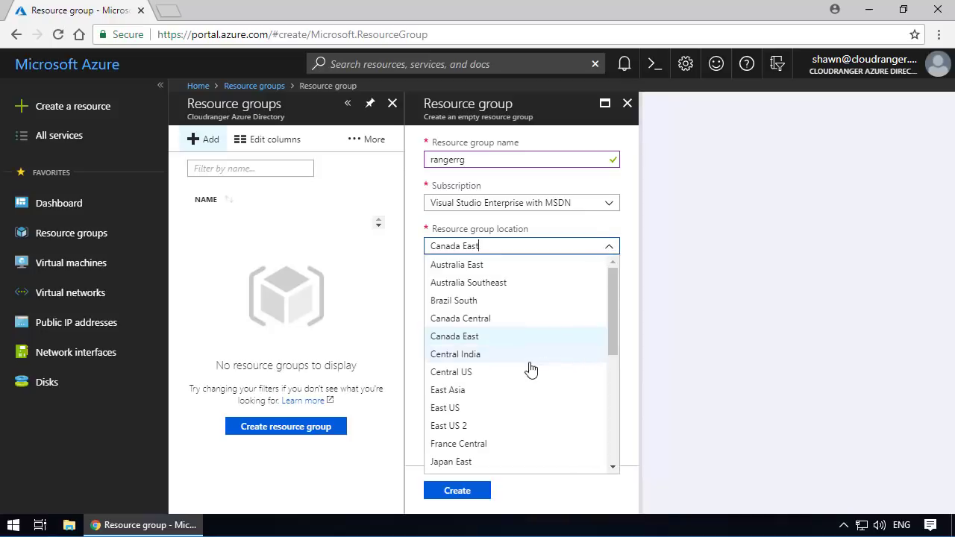
left_click(455, 425)
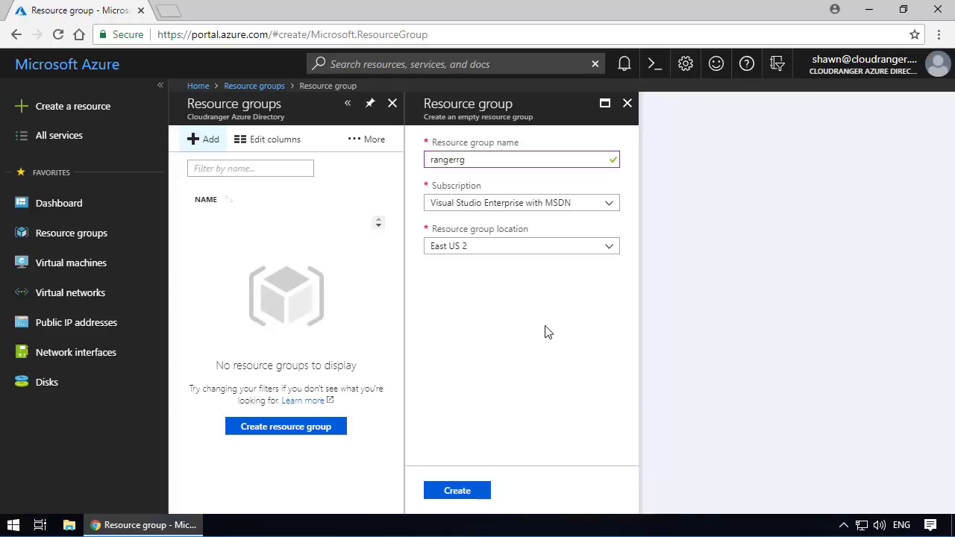
- Create the resource group, dismiss the notification and refresh the resource groups list
left_click(465, 493)
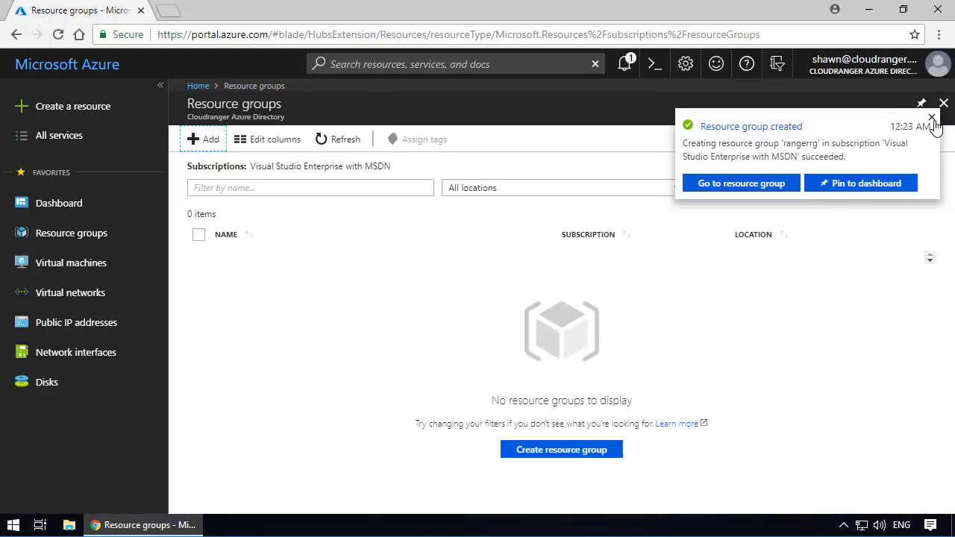
left_click(932, 119)
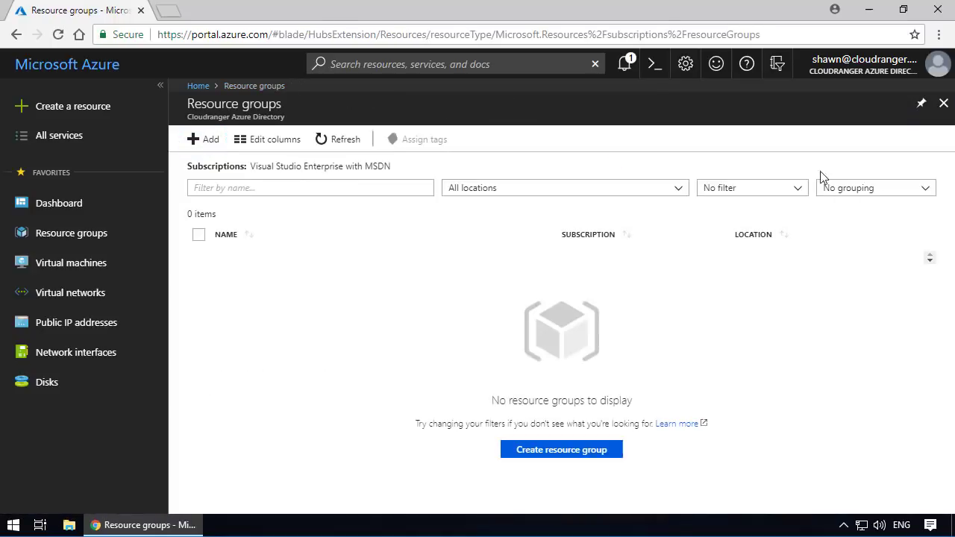
left_click(327, 142)
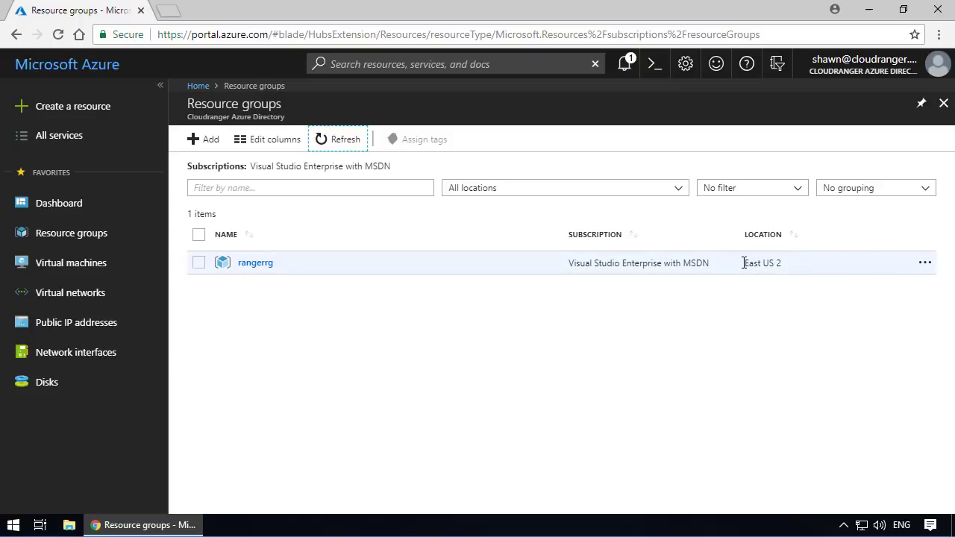
- View the overview of the rangerrg resource group and return to the resource groups list
left_click(256, 268)
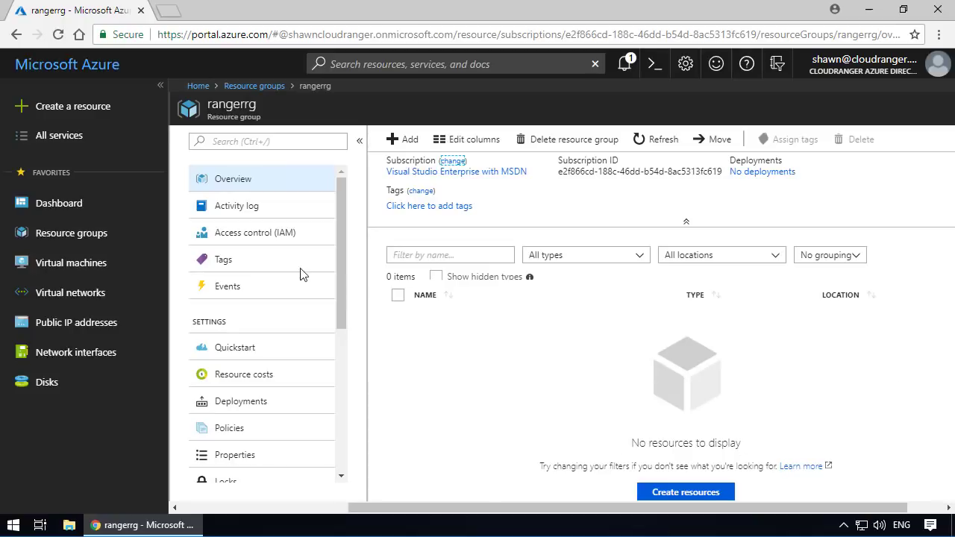
left_click(132, 234)
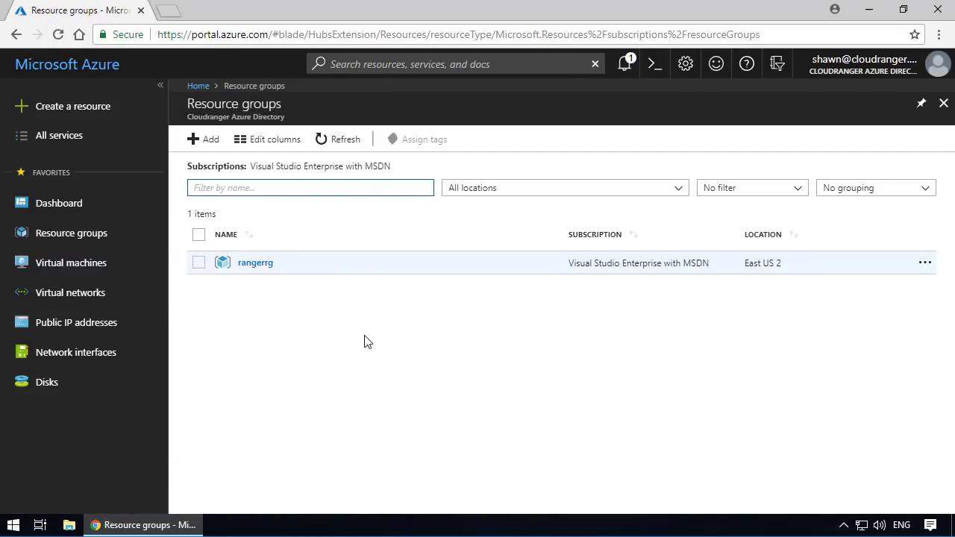
- Start a new virtual network named myvnet with the address space 10.3.0.0/16
left_click(67, 295)
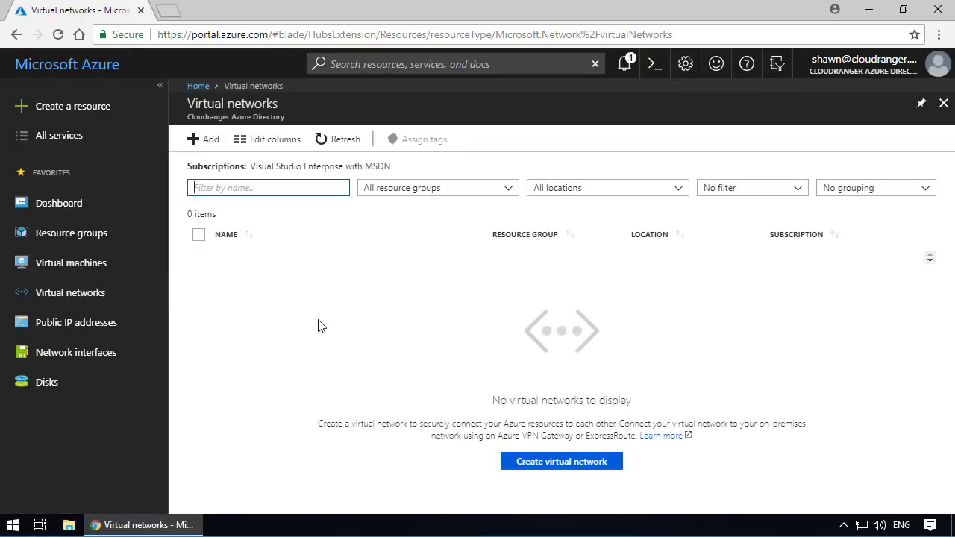
left_click(216, 147)
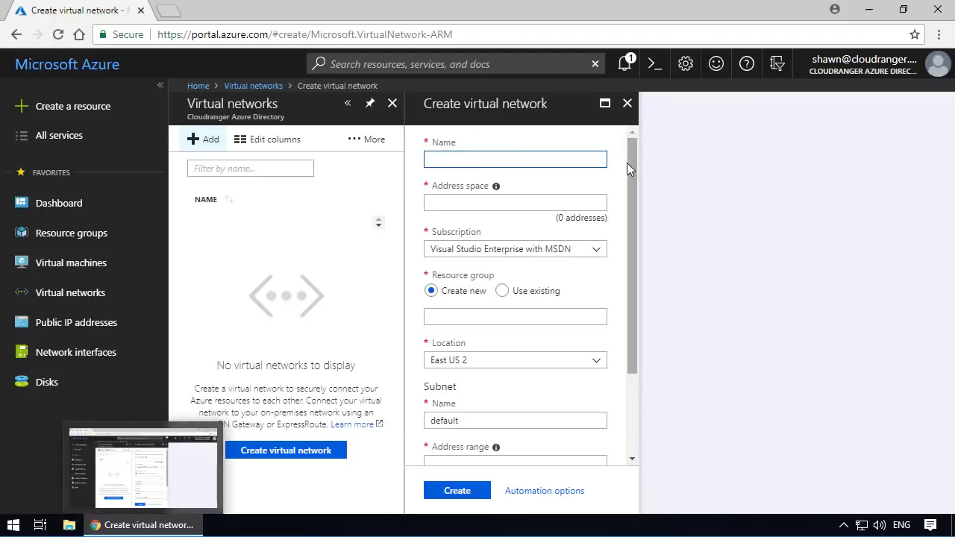
scroll(613, 202, "down", 2)
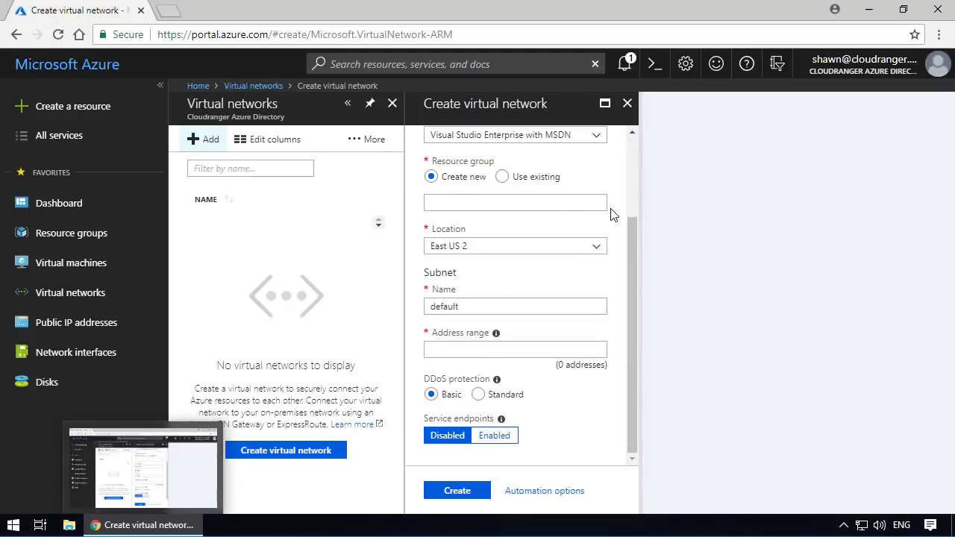
scroll(611, 211, "up", 2)
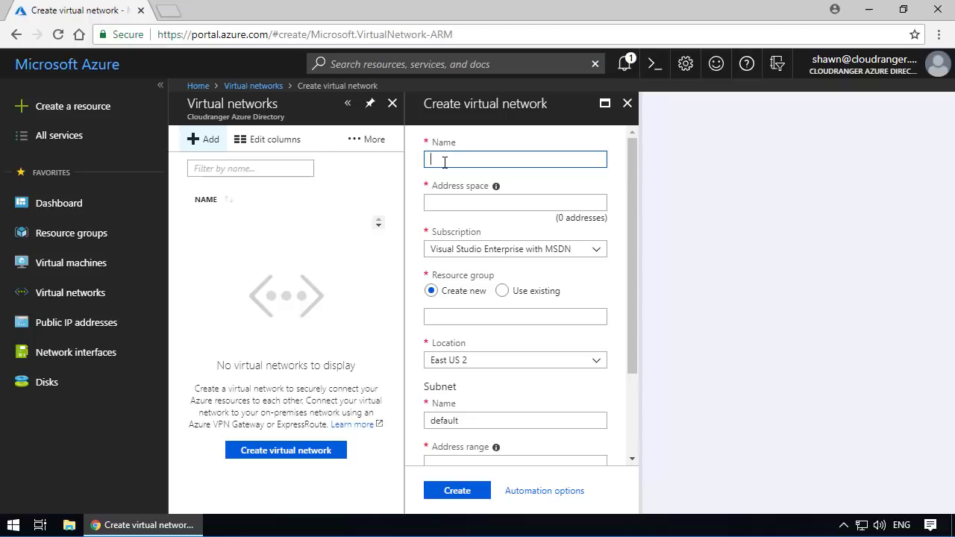
type("myVnet")
left_click(469, 200)
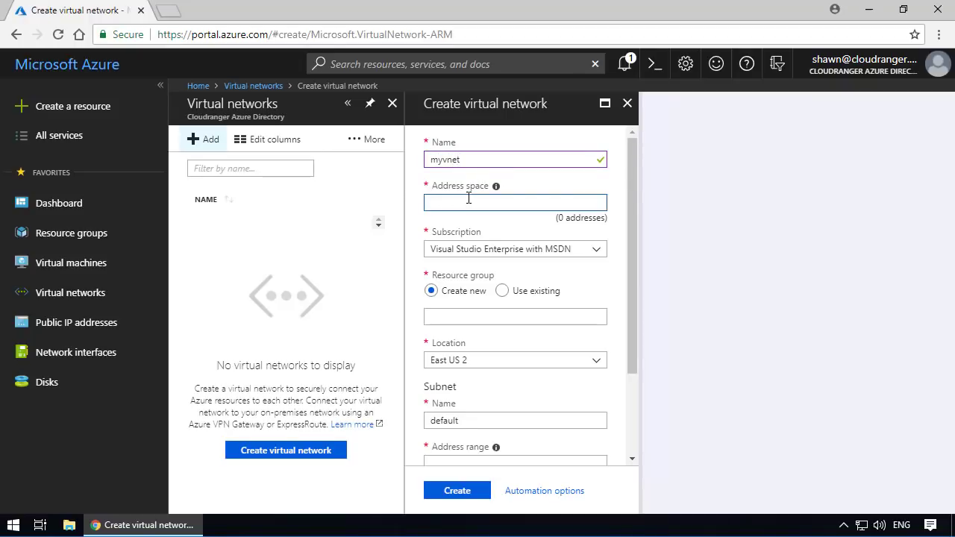
type("10.3.0.0/1")
type("67")
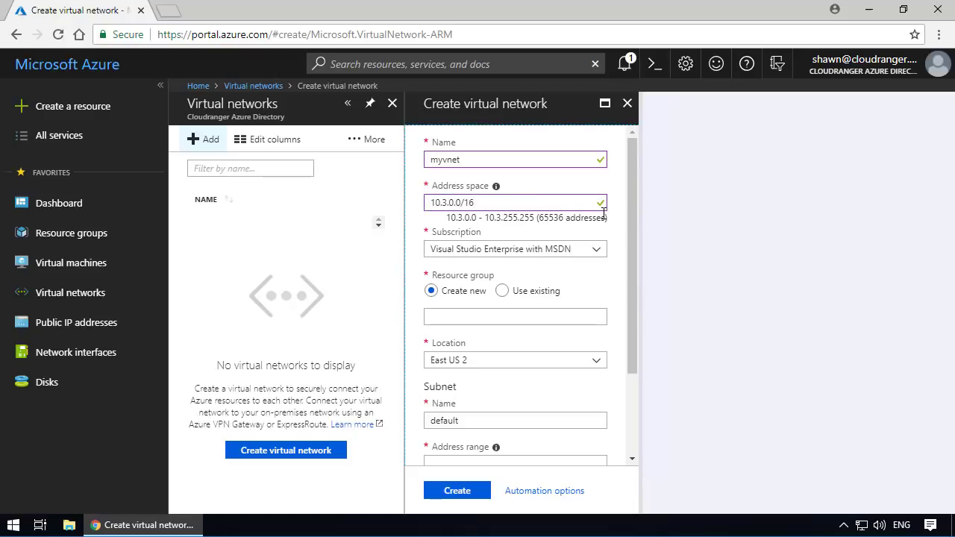
left_click_drag(436, 202, 491, 205)
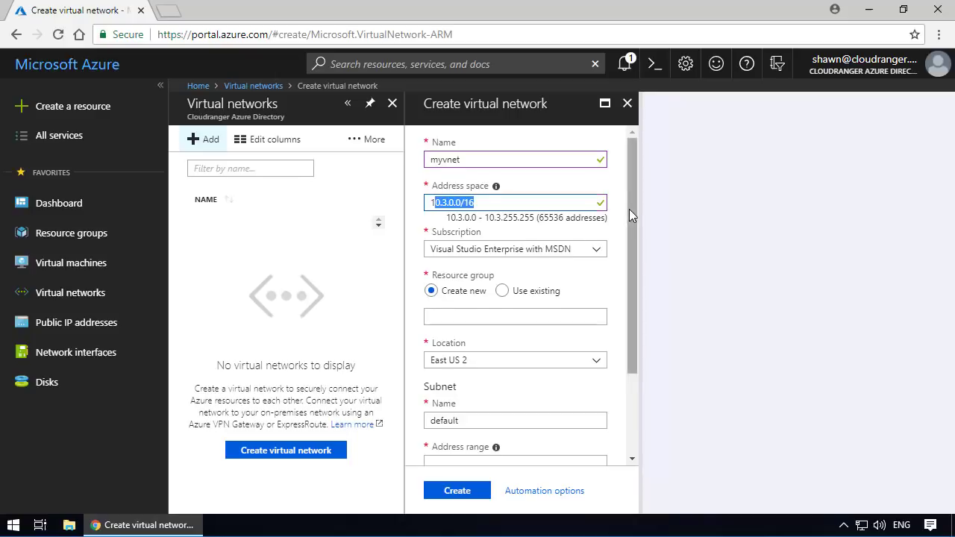
- Assign the virtual network to the existing resource group rangerrg
left_click_drag(629, 209, 635, 271)
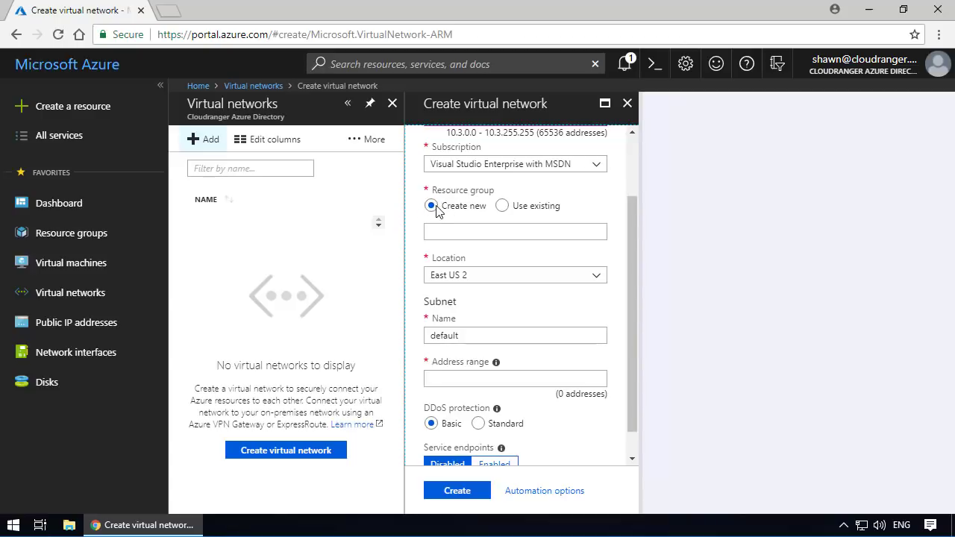
left_click(506, 212)
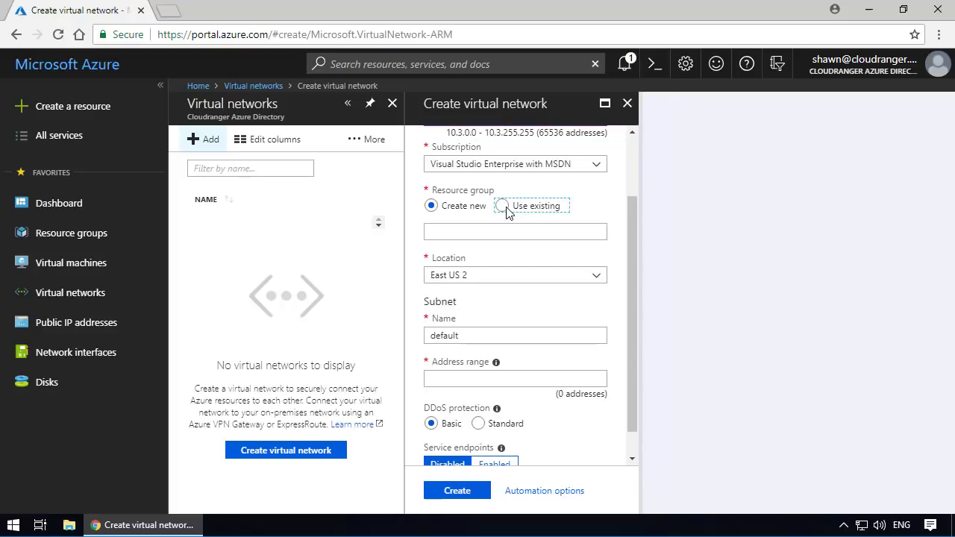
left_click(597, 232)
left_click(477, 252)
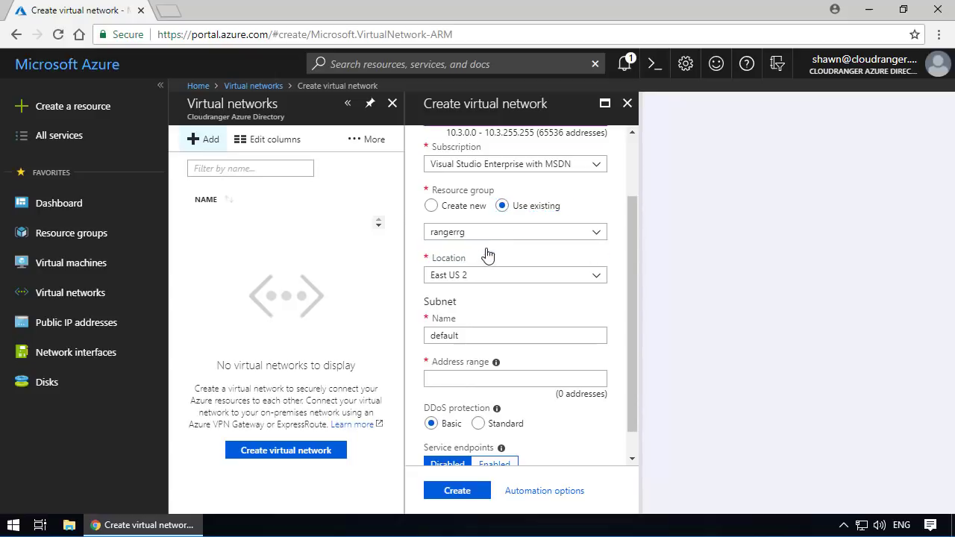
scroll(610, 241, "down", 1)
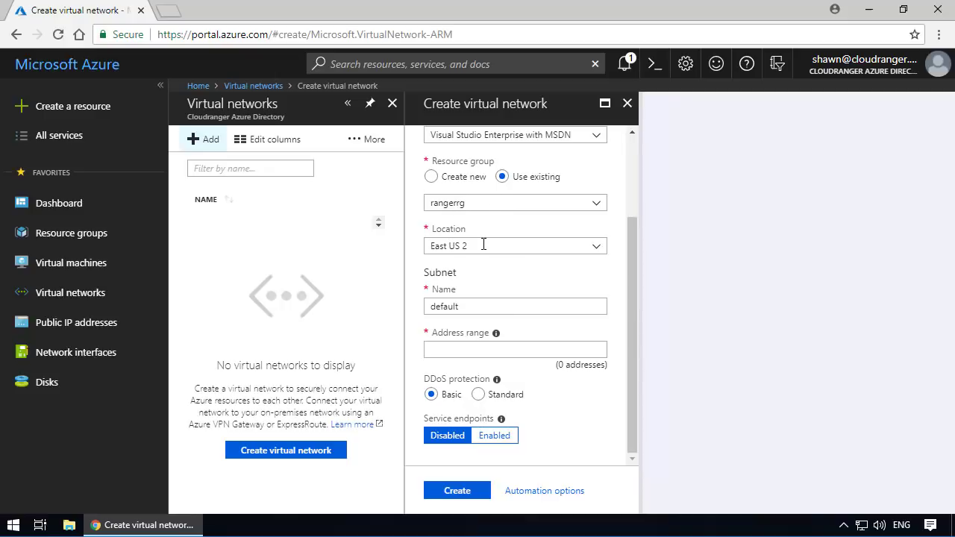
- Name the virtual network's subnet mysubnet1
left_click(486, 308)
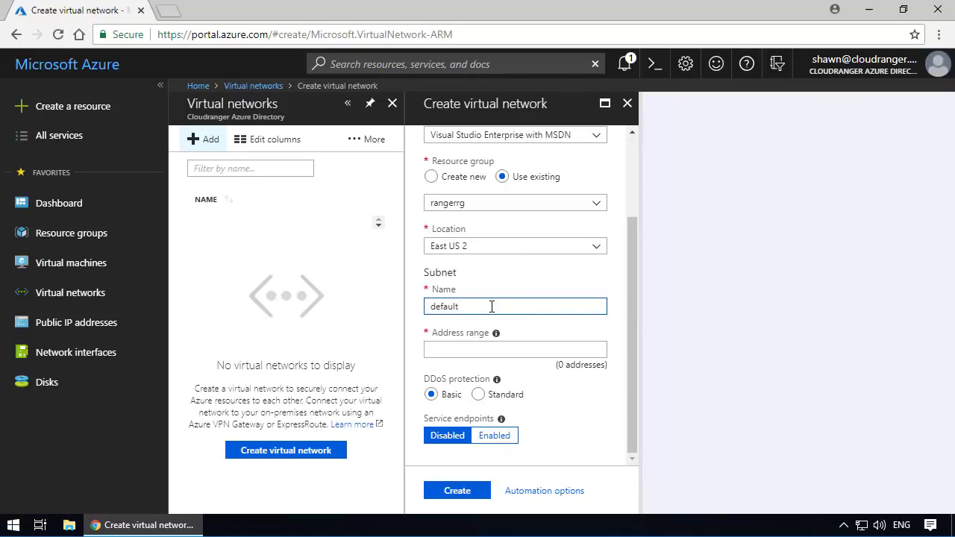
left_click_drag(501, 305, 396, 299)
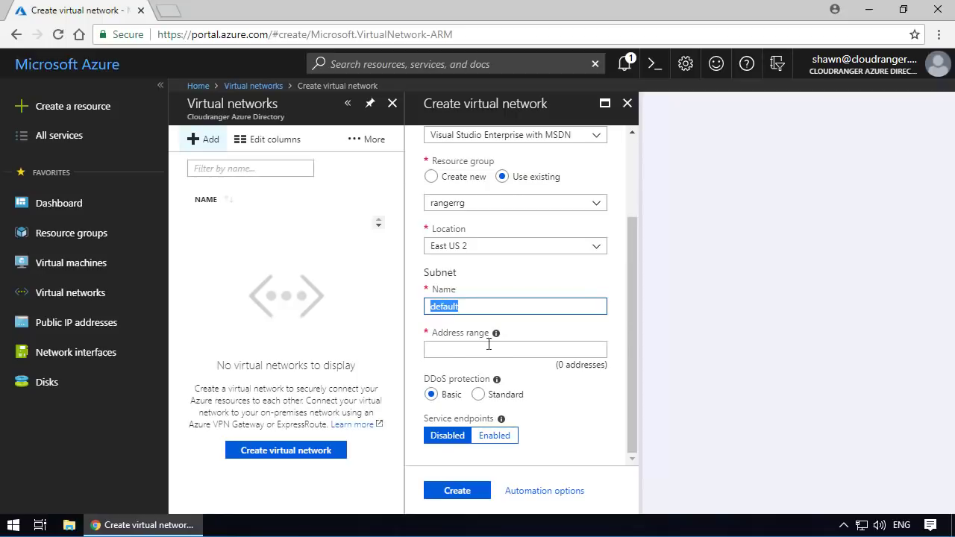
left_click(449, 353)
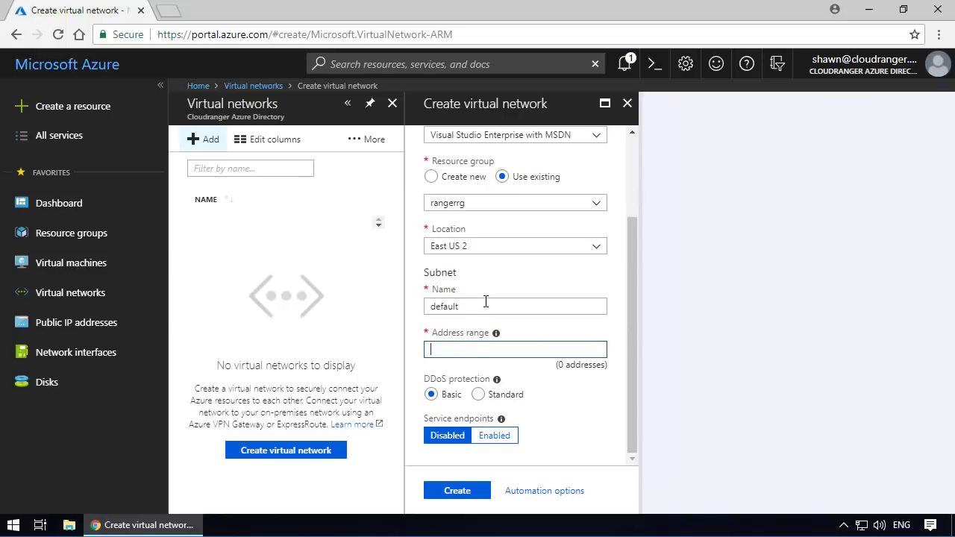
left_click_drag(487, 303, 308, 304)
type("my")
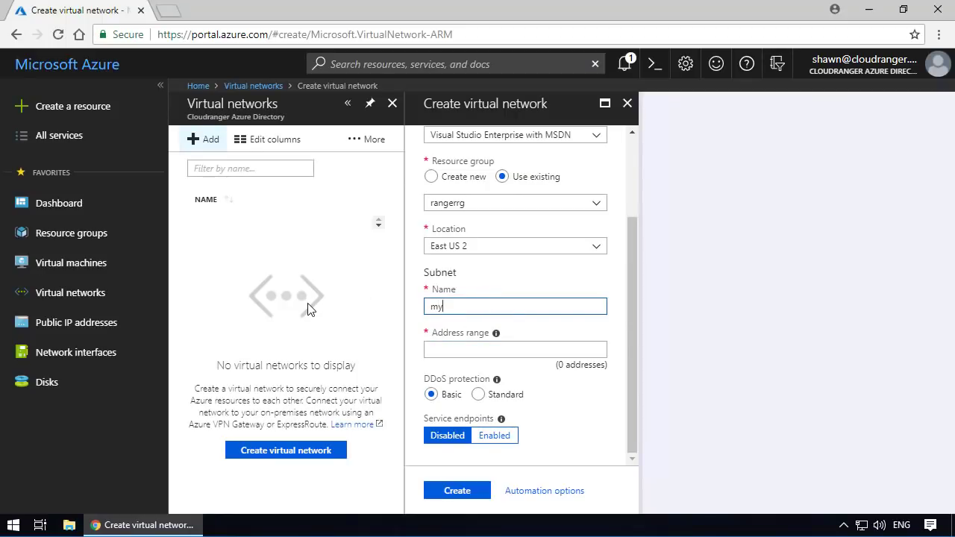
type("subnet1")
left_click(513, 350)
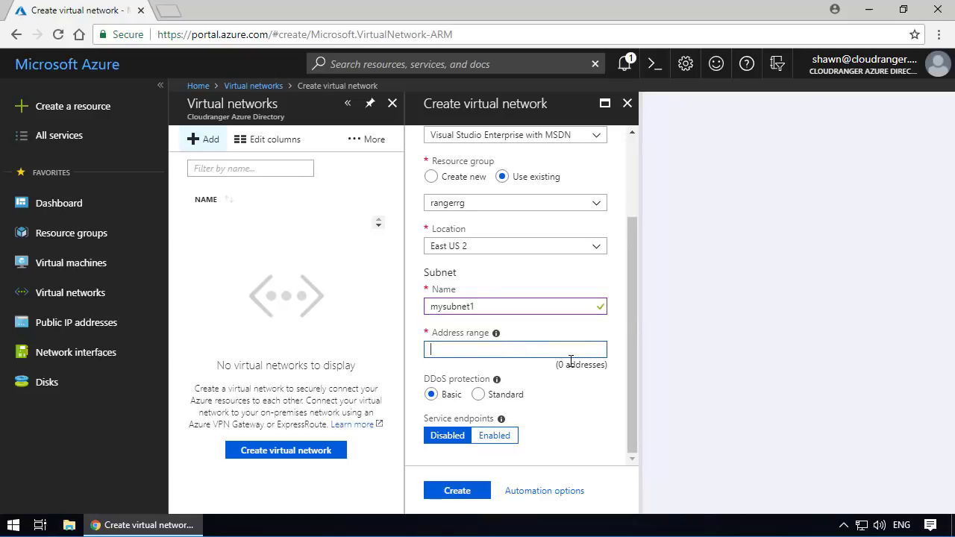
- Set the subnet's address range to 10.3.1.0/24 and keep DDoS protection on Basic
scroll(540, 345, "up", 2)
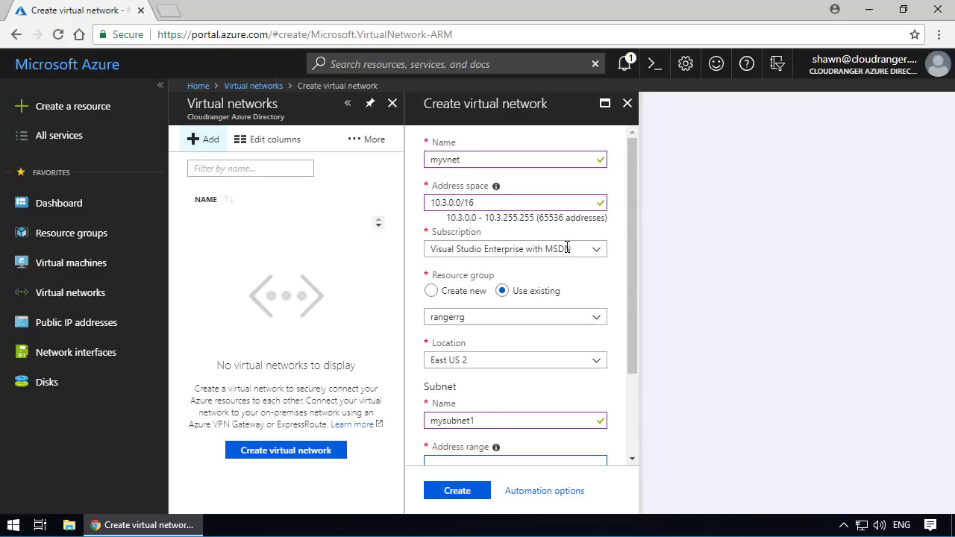
scroll(567, 248, "down", 2)
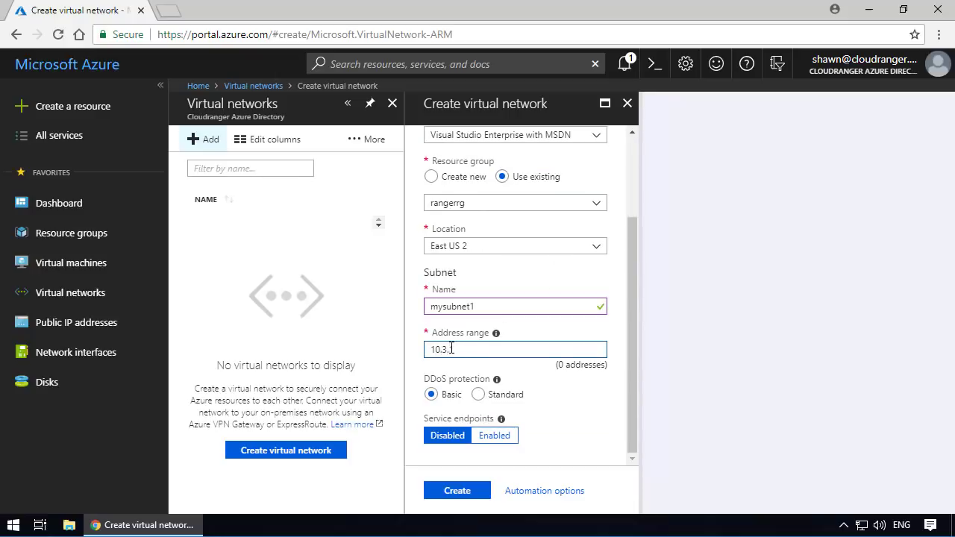
type("0/24")
left_click(617, 371)
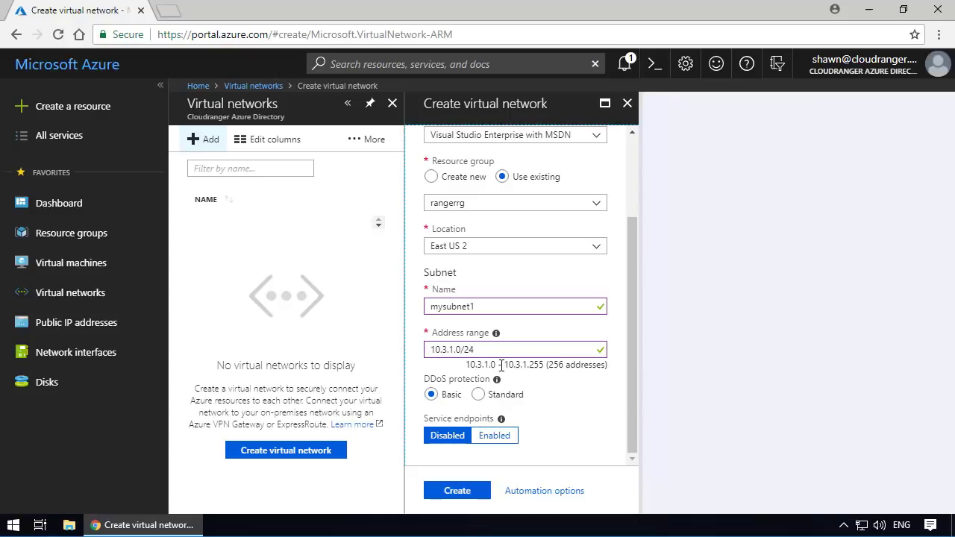
left_click_drag(470, 368, 546, 367)
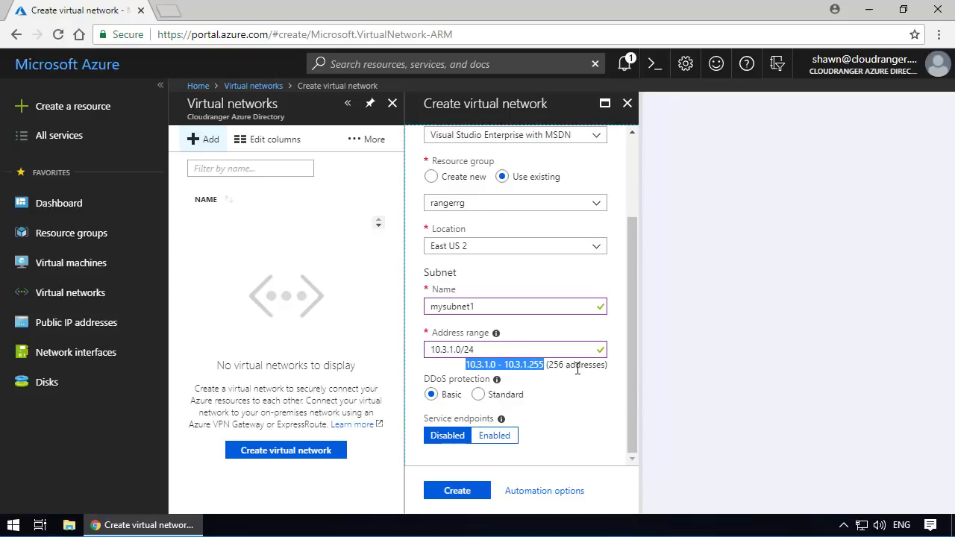
left_click(624, 357)
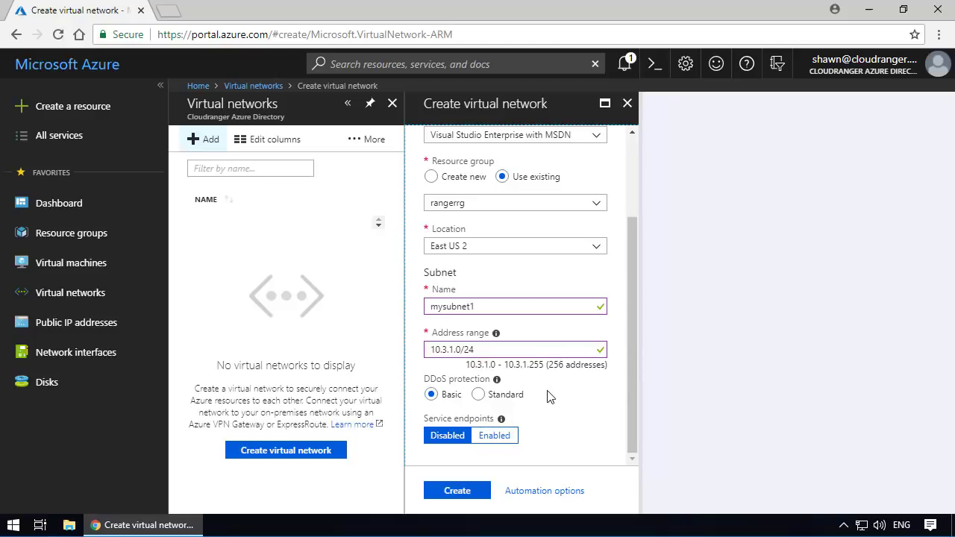
left_click(435, 398)
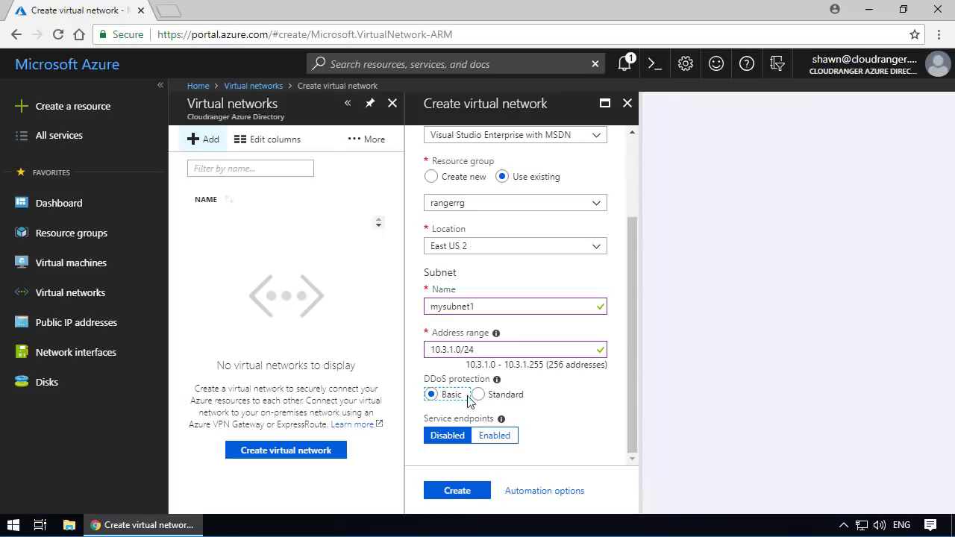
- Enable service endpoints to examine the selectable services, and set service endpoints back to Disabled
mouse_move(501, 383)
left_click(495, 436)
scroll(582, 386, "down", 1)
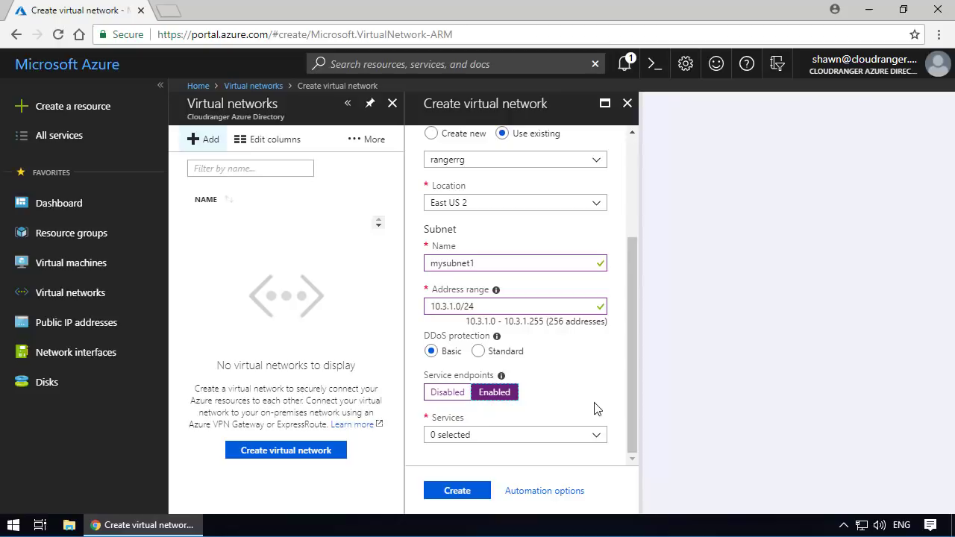
left_click(597, 435)
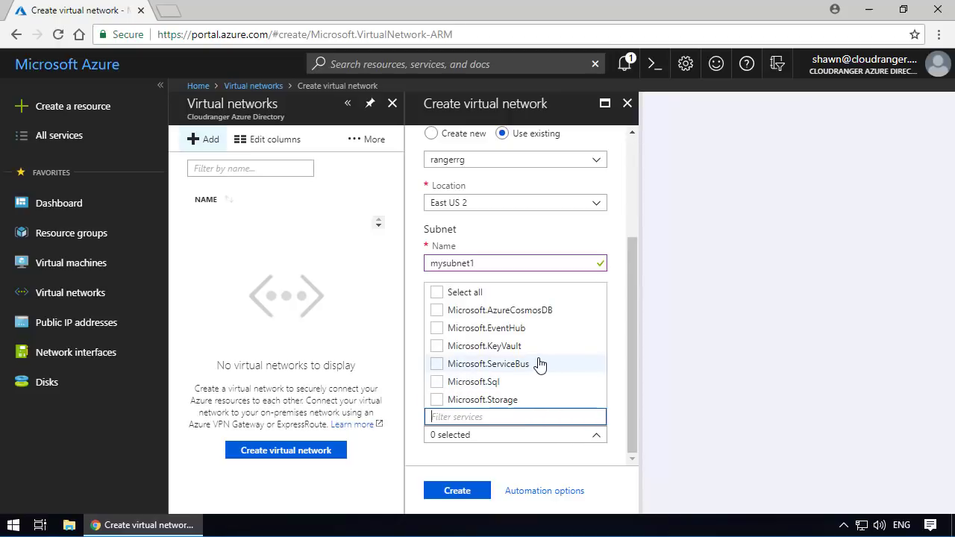
left_click(565, 450)
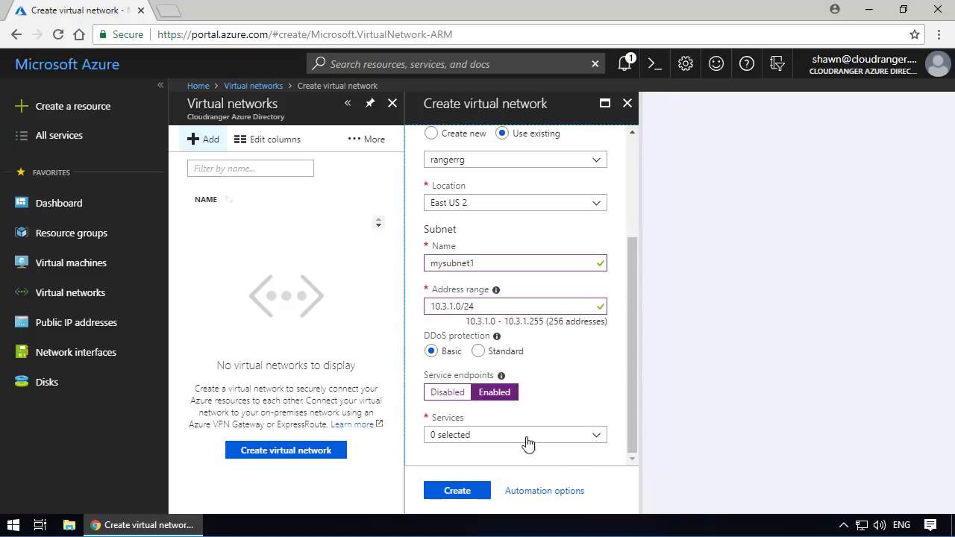
left_click(447, 401)
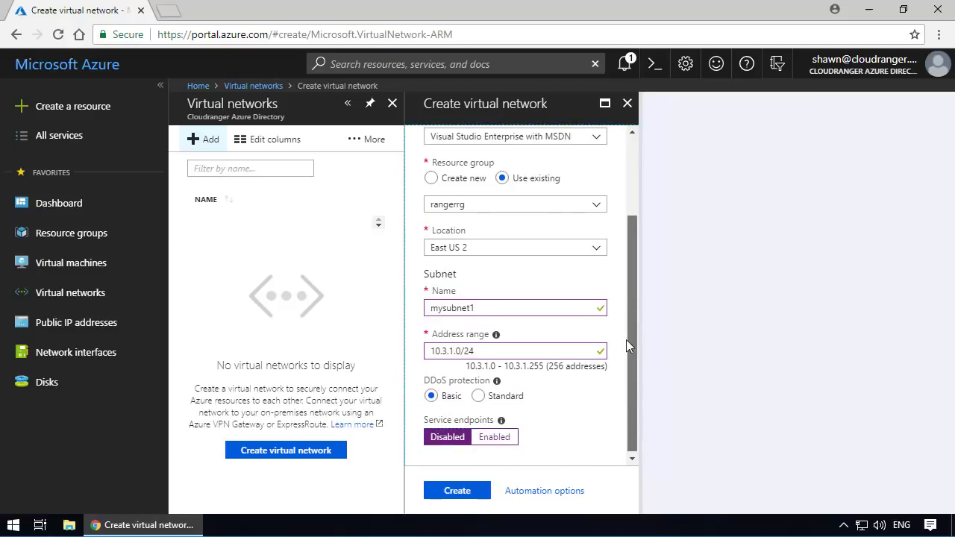
- Create the virtual network, dismiss the deployment notification and refresh the virtual networks list
left_click_drag(626, 340, 636, 435)
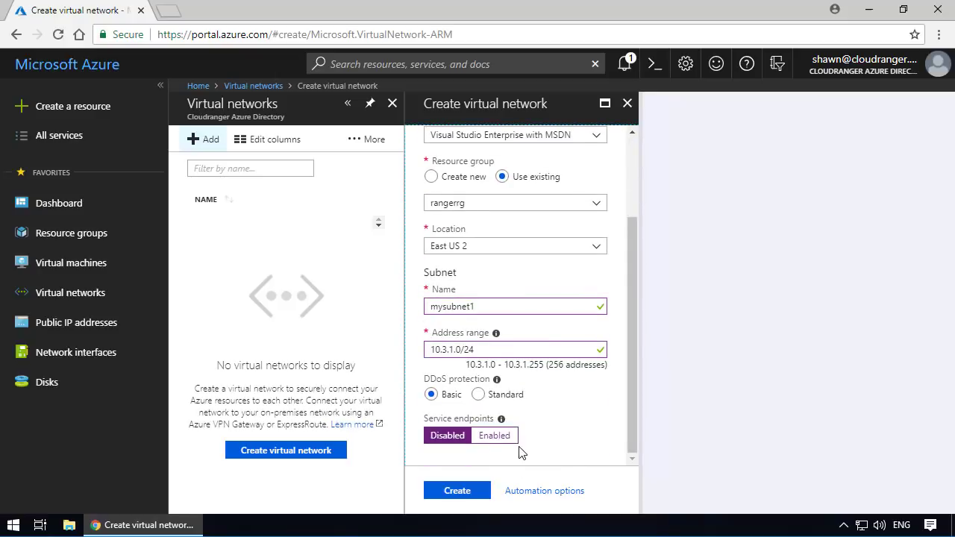
left_click(448, 491)
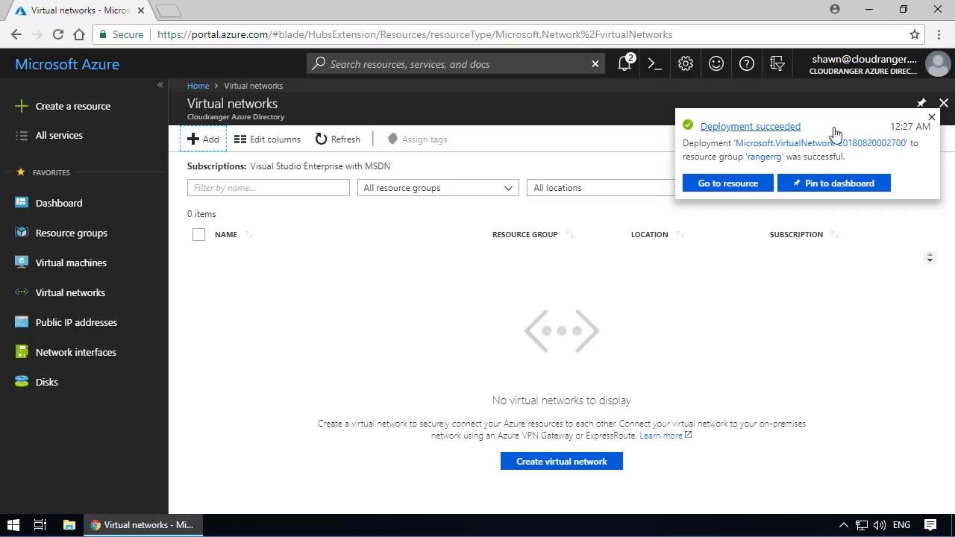
left_click(932, 120)
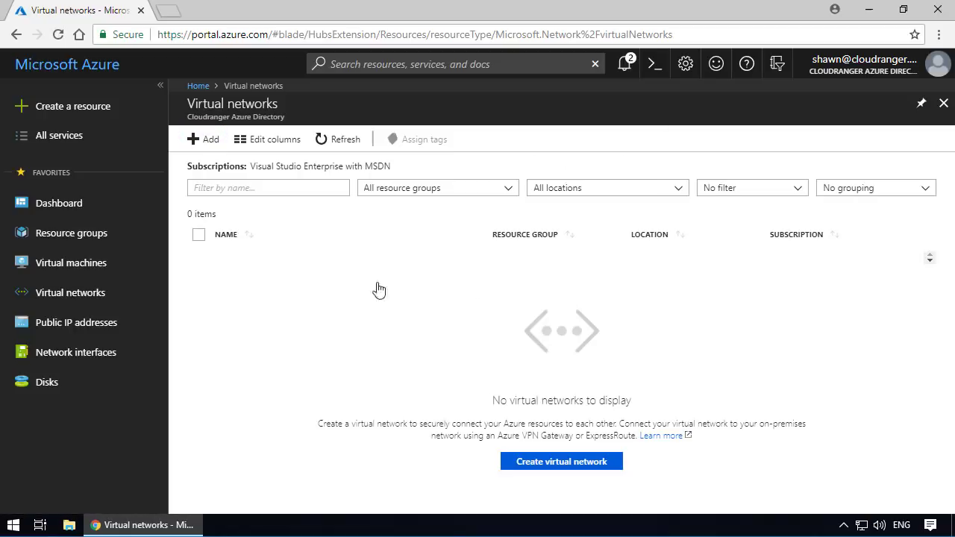
left_click(342, 142)
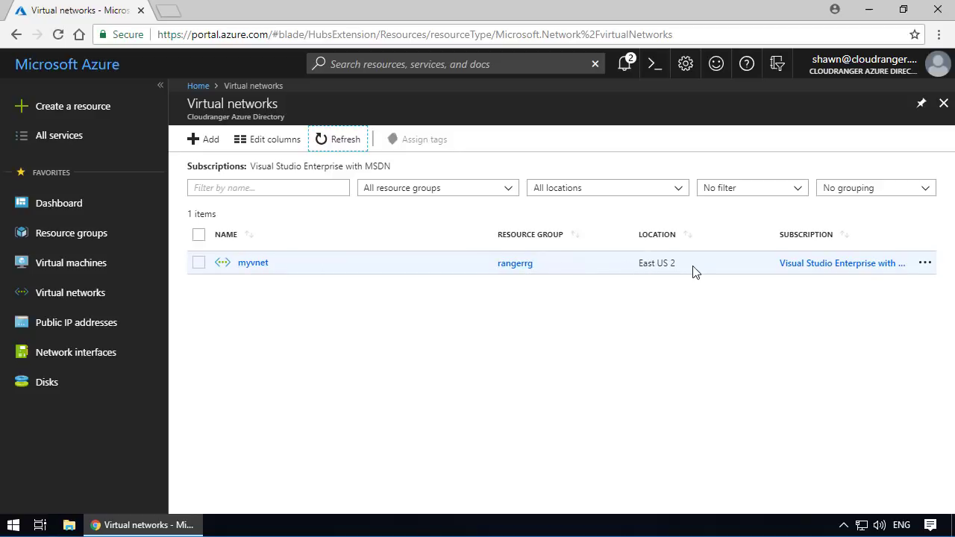
- Open the rangerrg resource group from the resource groups list to check the resources it contains
left_click(250, 264)
left_click(153, 300)
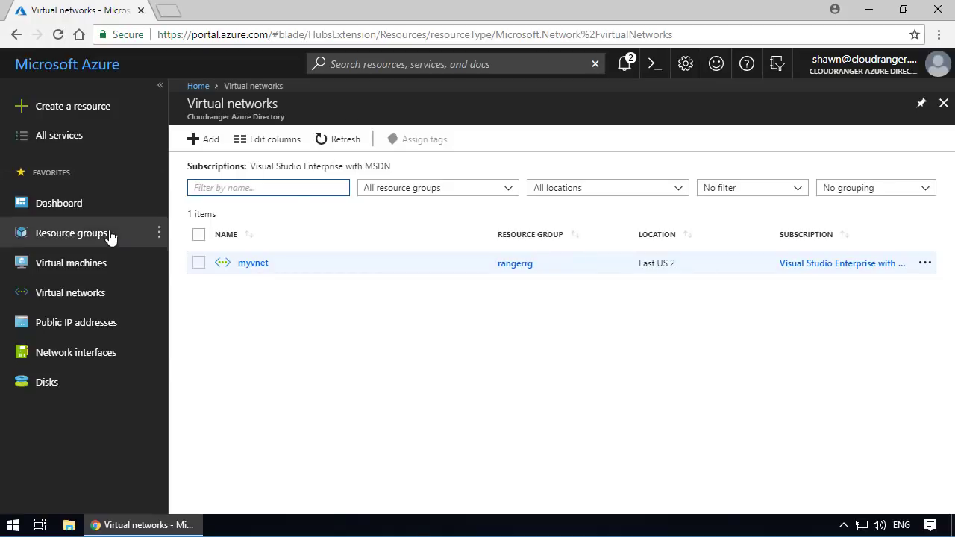
left_click(78, 234)
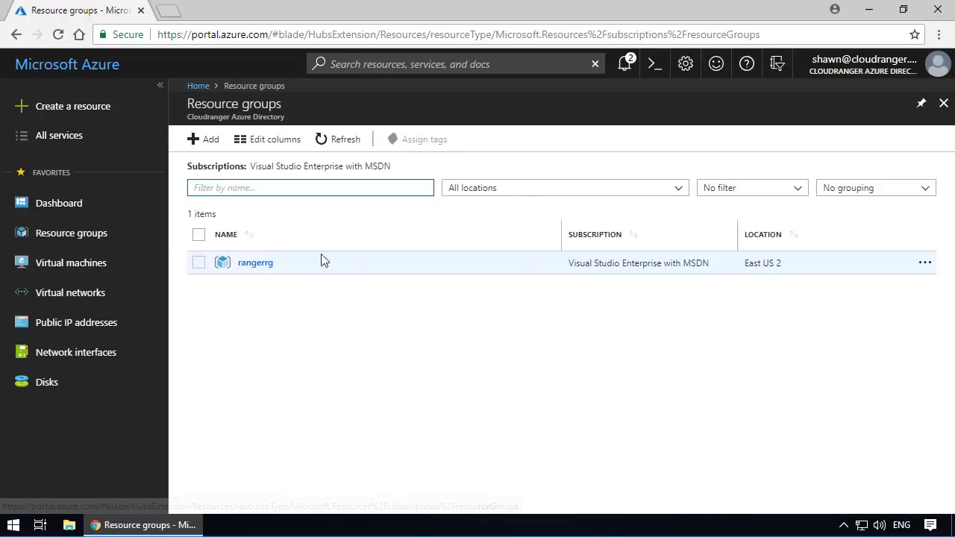
left_click(254, 266)
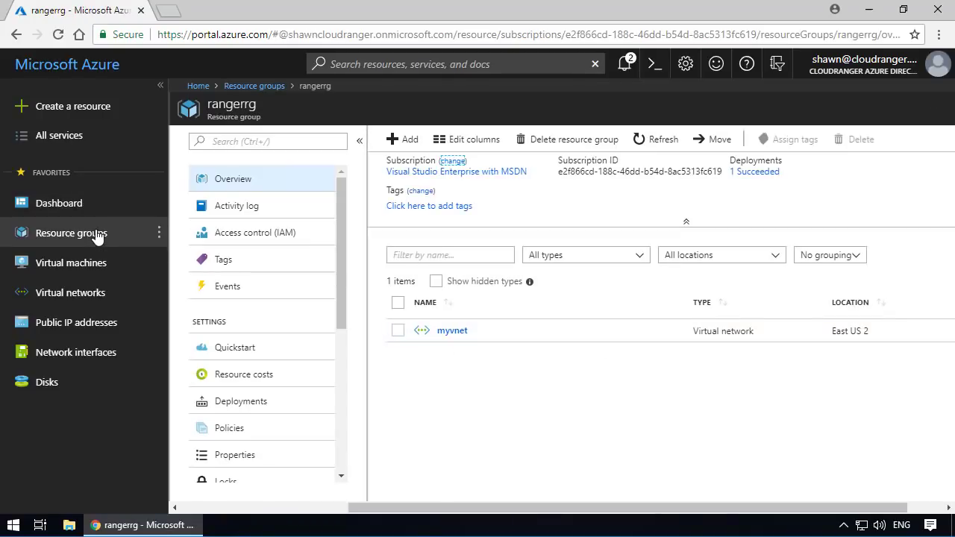
- Open the virtual network myvnet and review its overview, address space, connected devices, subnets and DDoS protection settings
left_click(63, 301)
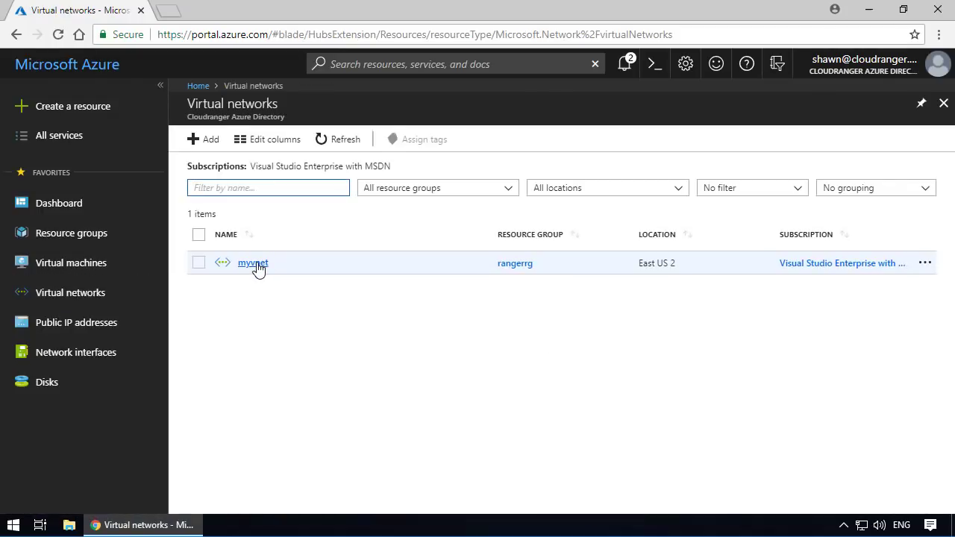
left_click(257, 264)
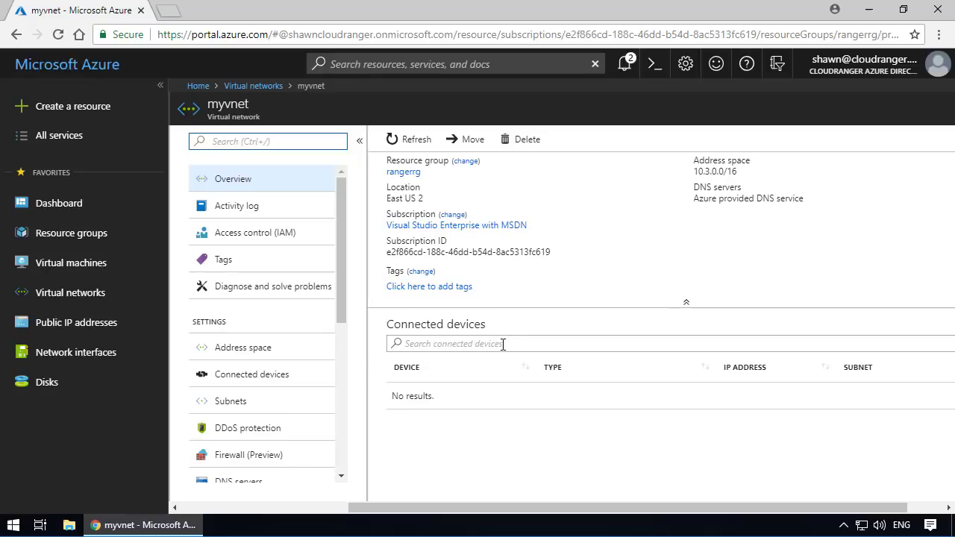
left_click(232, 351)
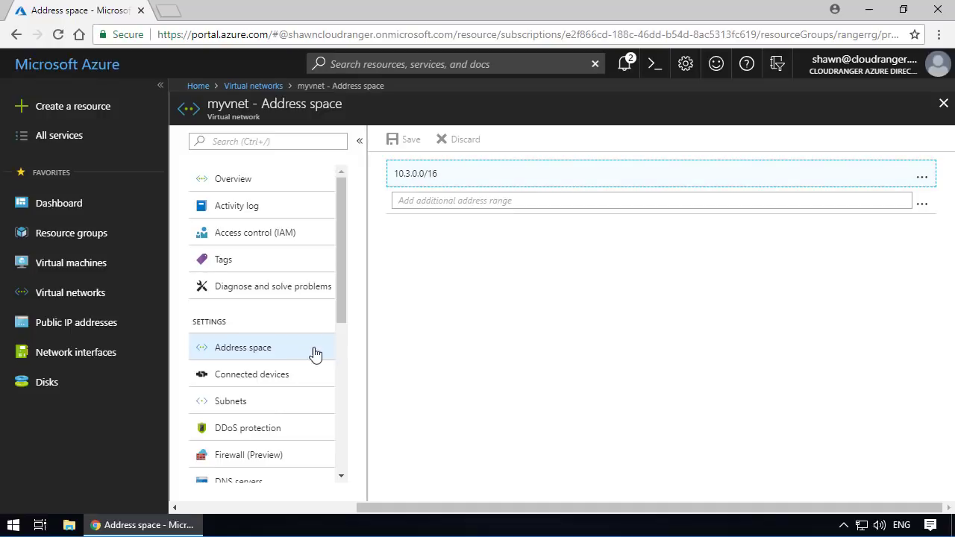
left_click(268, 374)
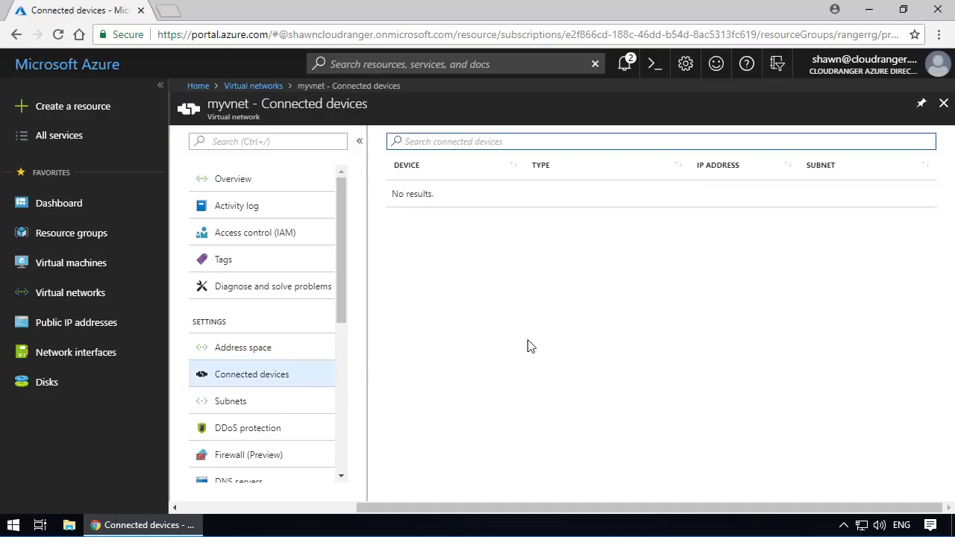
left_click(249, 407)
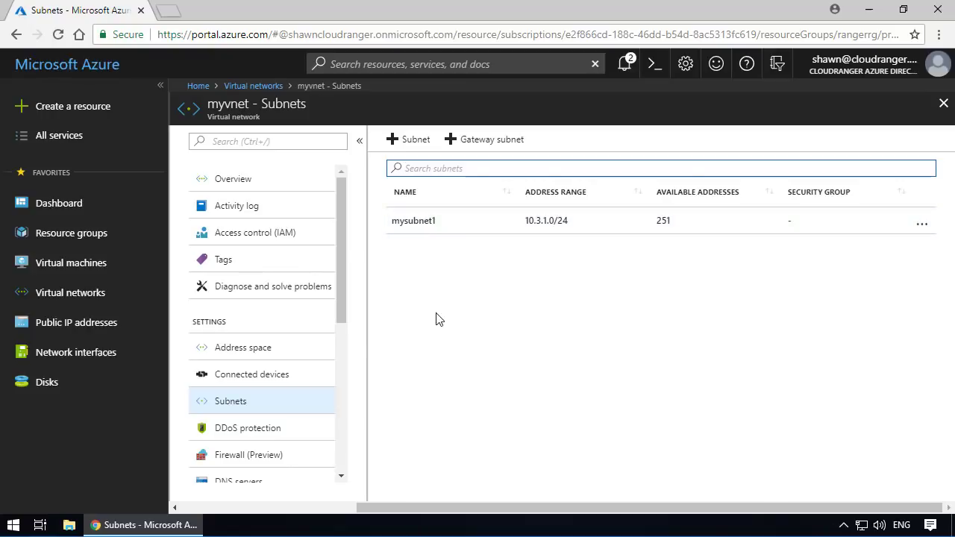
scroll(320, 332, "down", 2)
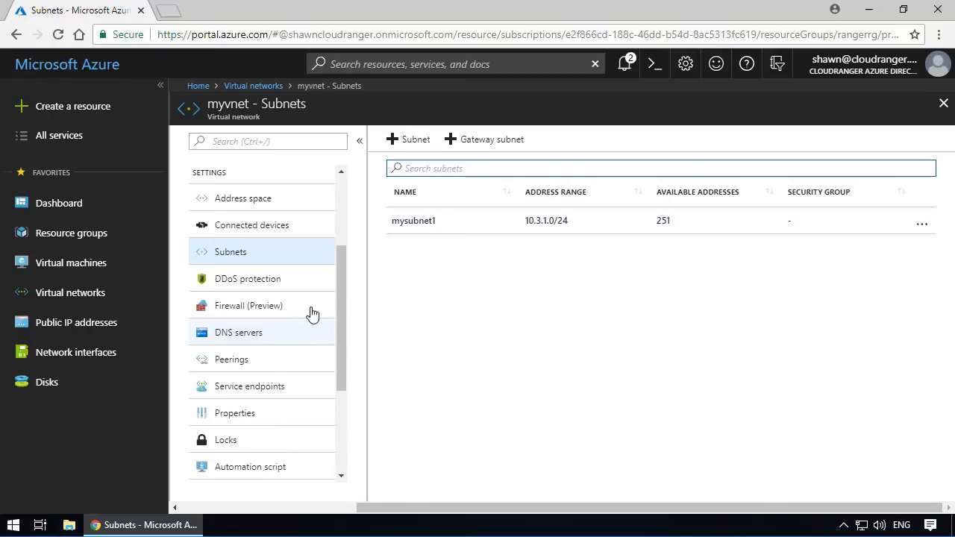
left_click(263, 288)
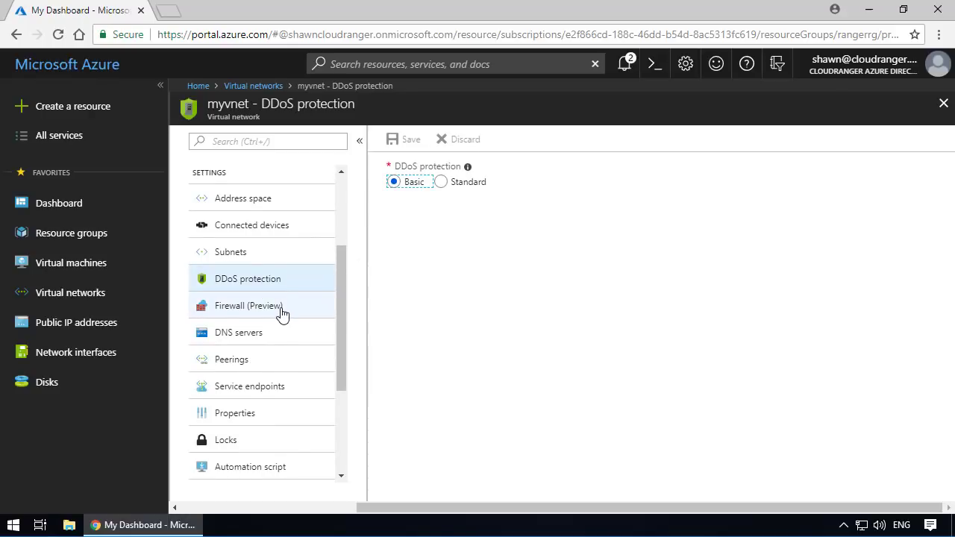
scroll(279, 316, "down", 2)
scroll(282, 298, "up", 1)
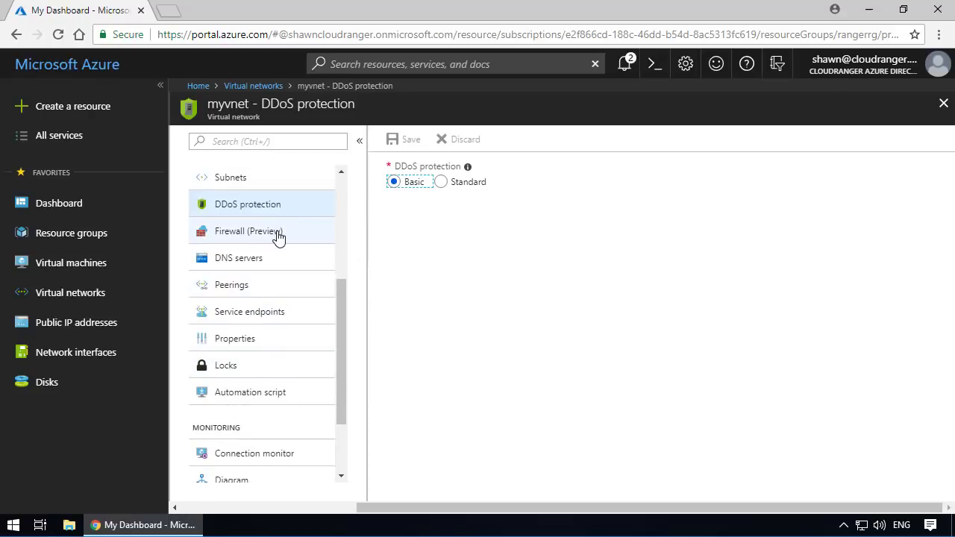
- Try the Custom DNS servers option for myvnet and switch back to Default (Azure-provided)
left_click(245, 267)
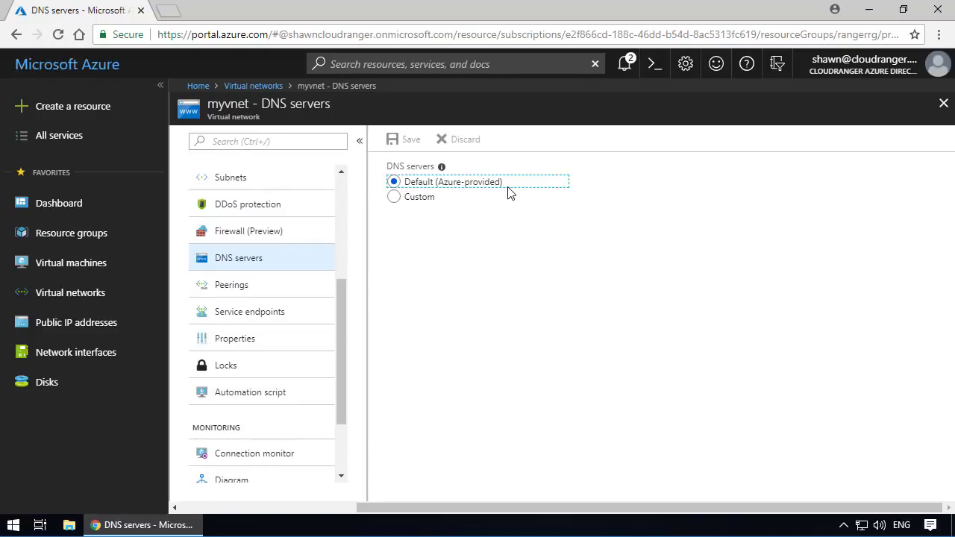
left_click(394, 196)
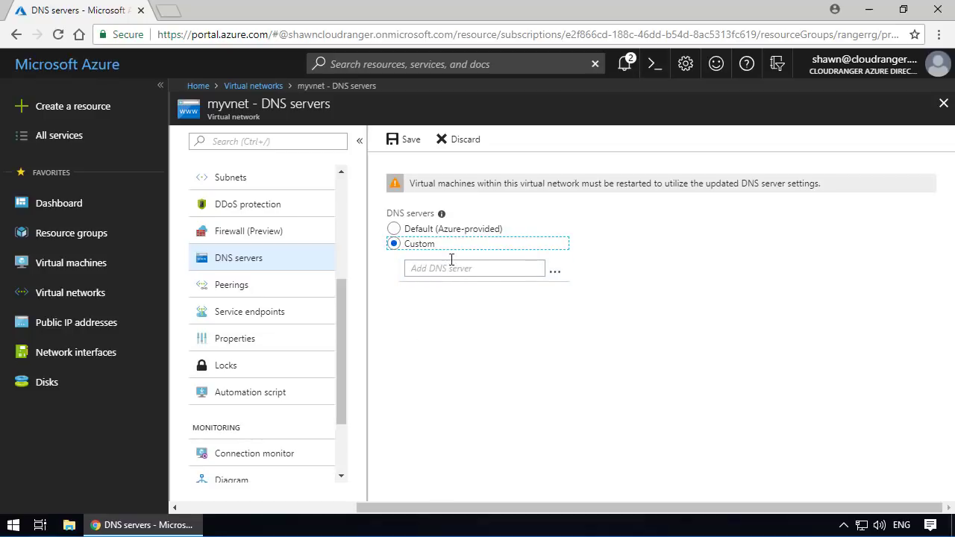
left_click(431, 274)
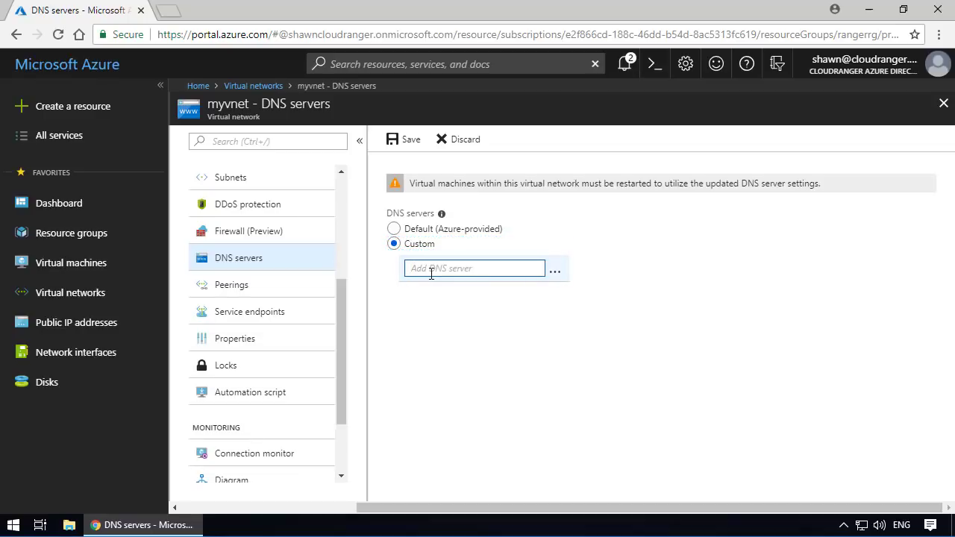
left_click(395, 231)
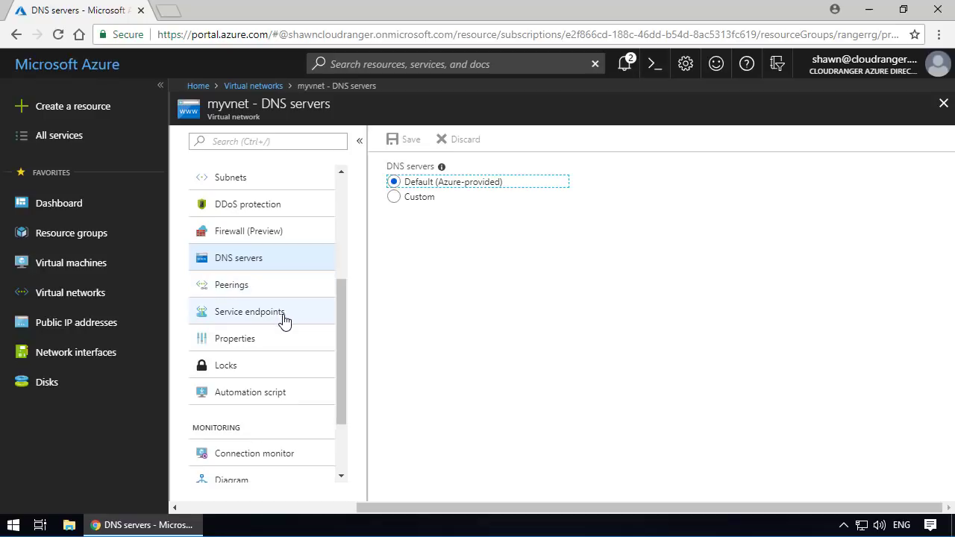
- Look through the remaining settings of myvnet and return to its overview
scroll(291, 452, "down", 2)
scroll(288, 447, "up", 5)
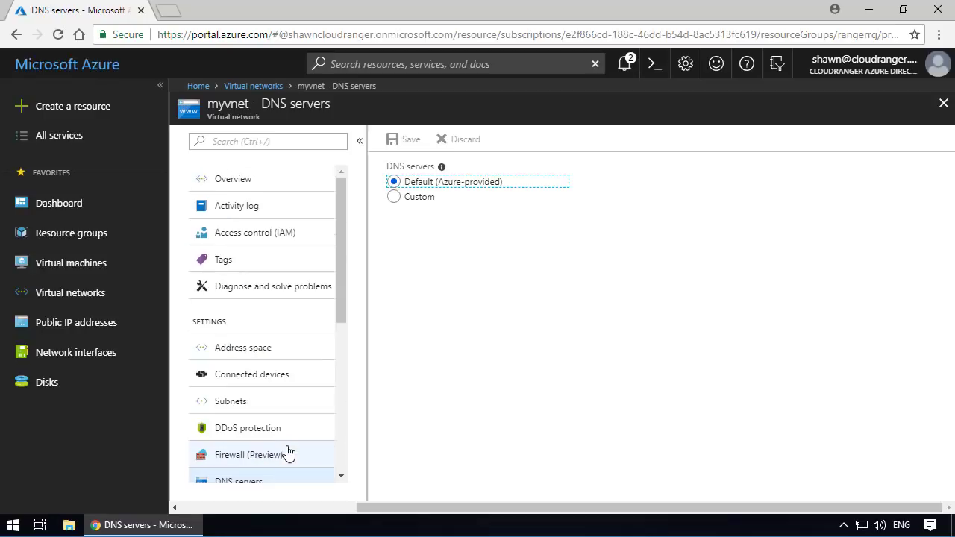
left_click(246, 187)
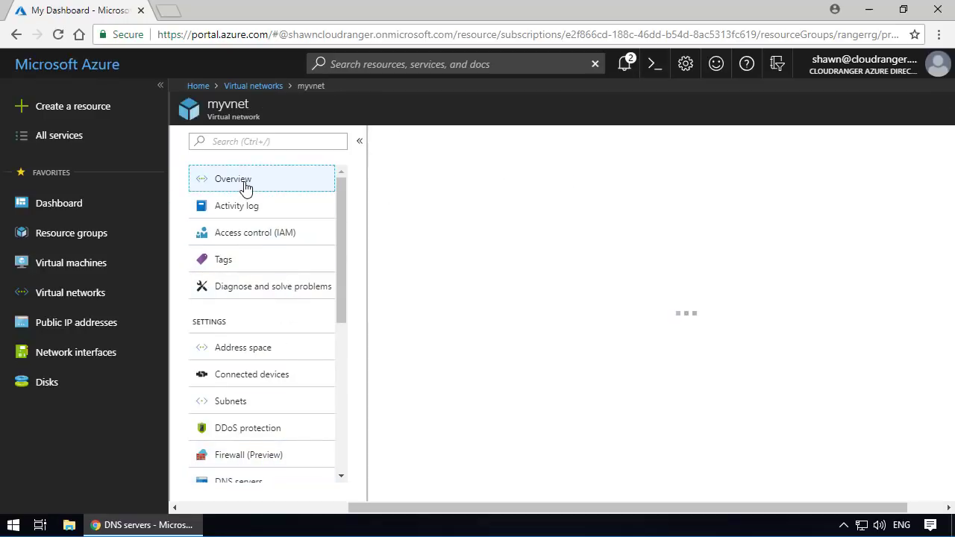
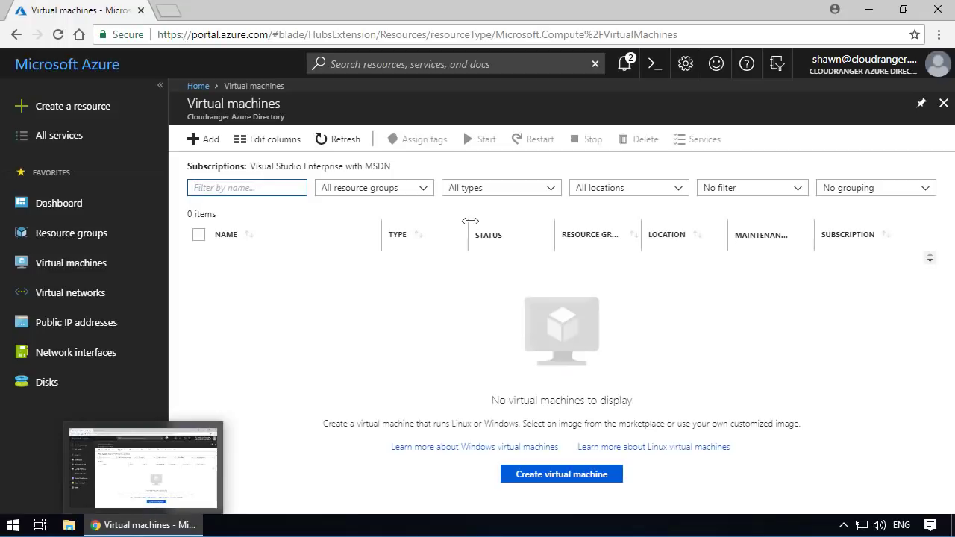
- Start creating a new virtual machine from the Windows Server 2016 Datacenter image with the Resource Manager deployment model
left_click(86, 266)
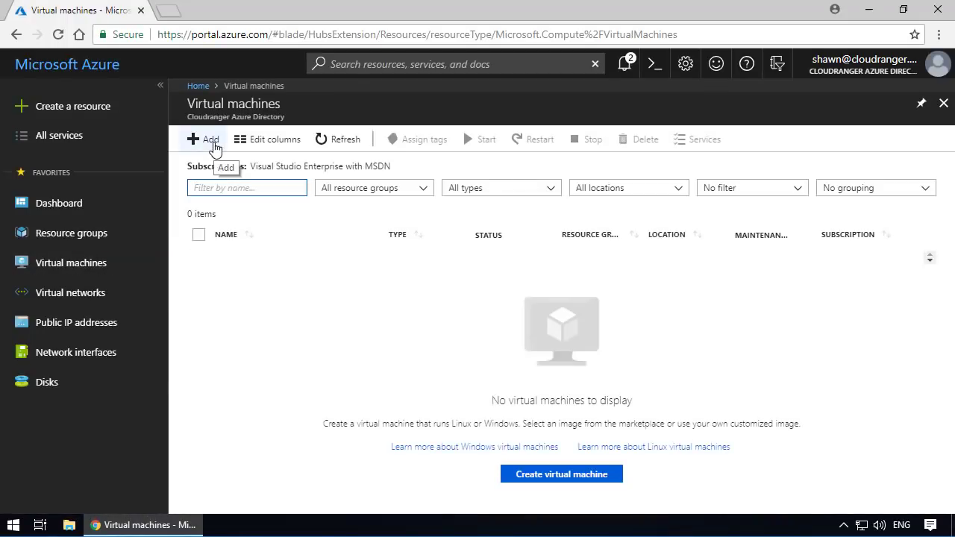
left_click(209, 140)
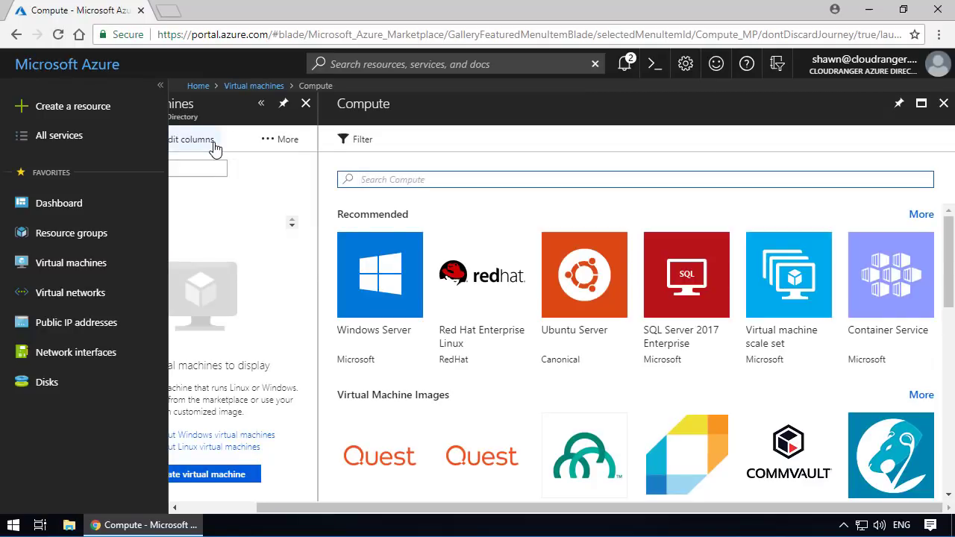
left_click(375, 284)
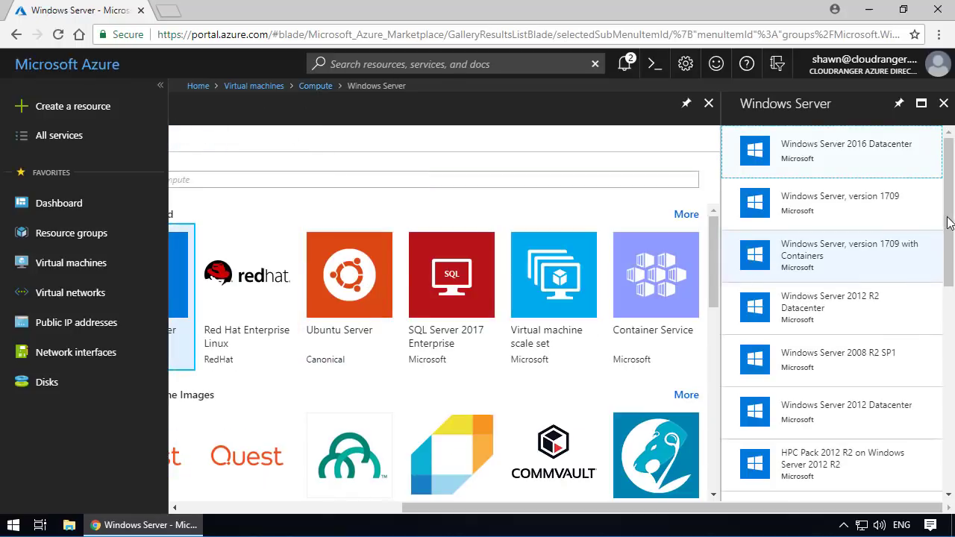
left_click(858, 163)
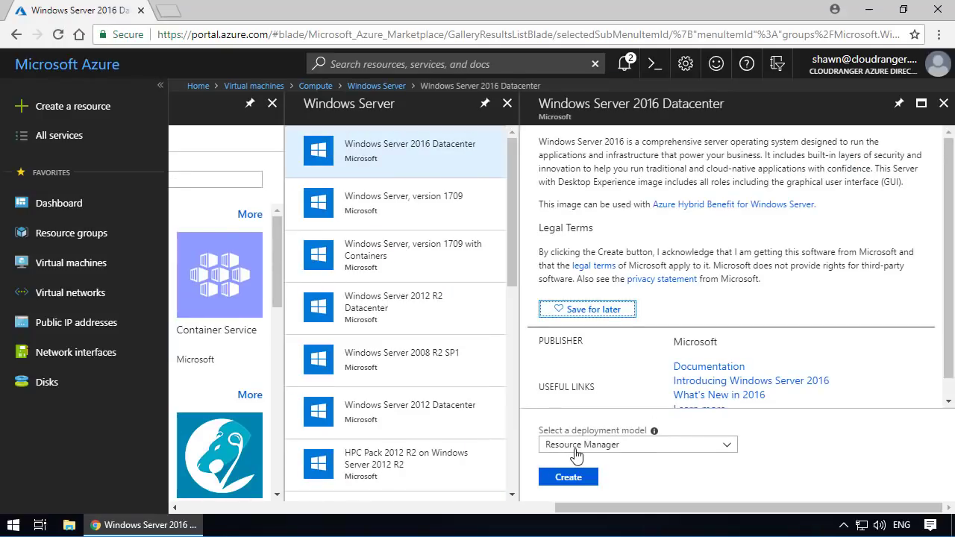
left_click(657, 452)
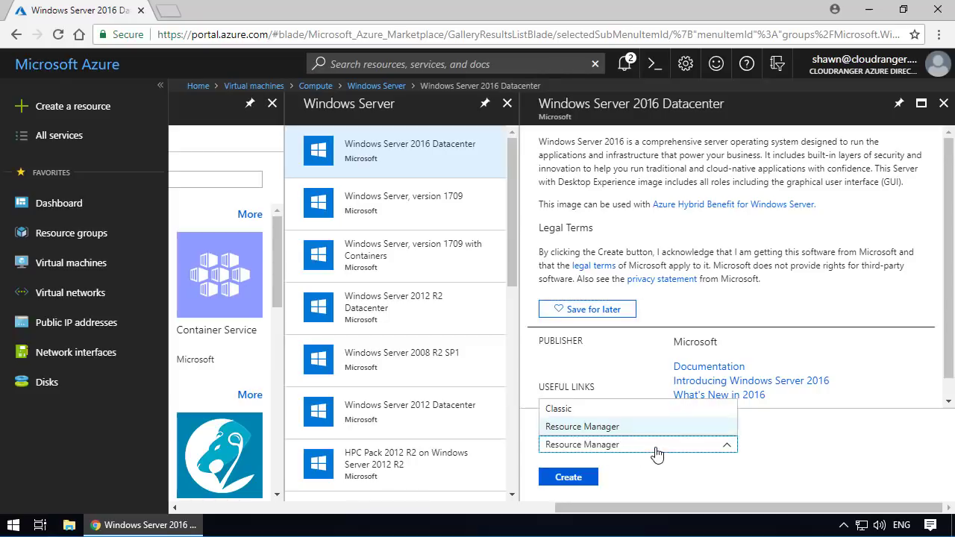
left_click(807, 473)
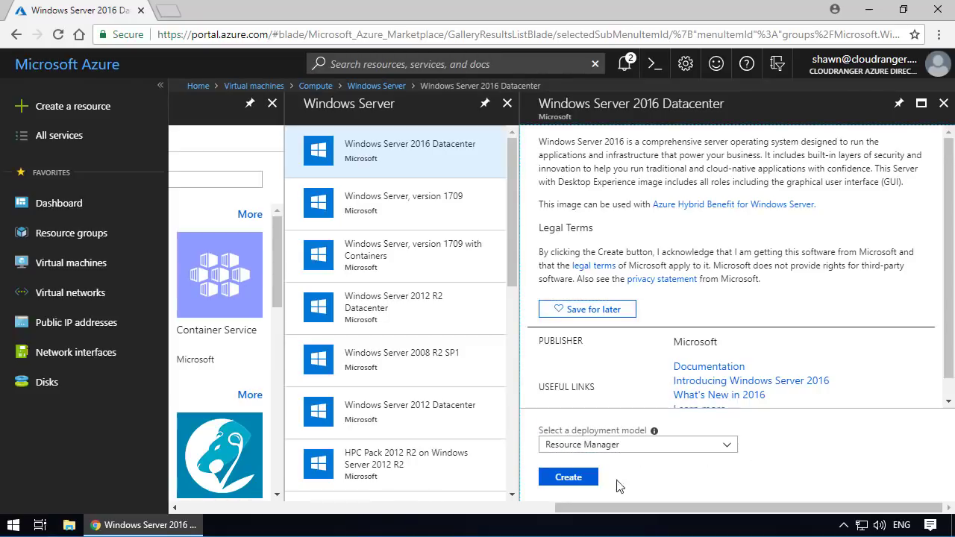
left_click(567, 480)
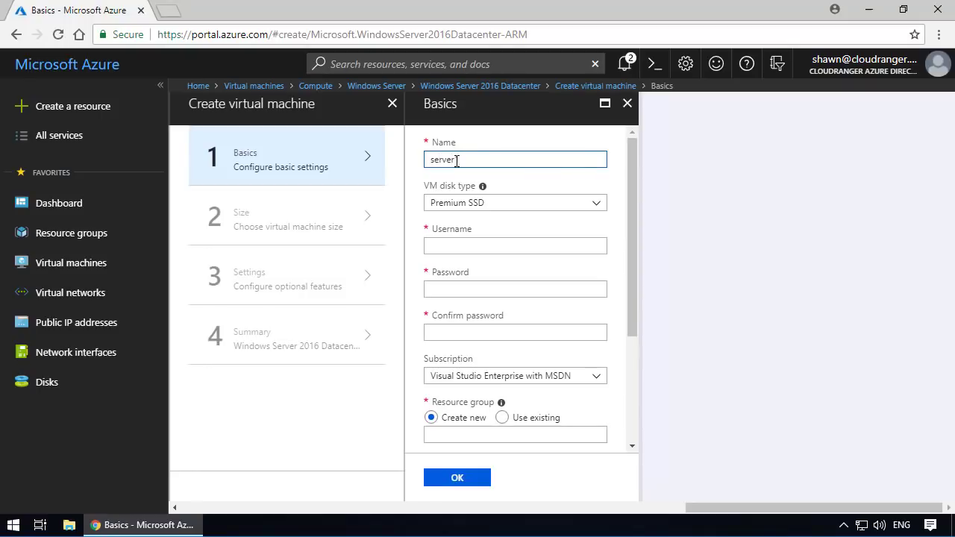
- Name the virtual machine server1 and set its VM disk type to Standard HDD
type("1")
left_click(501, 203)
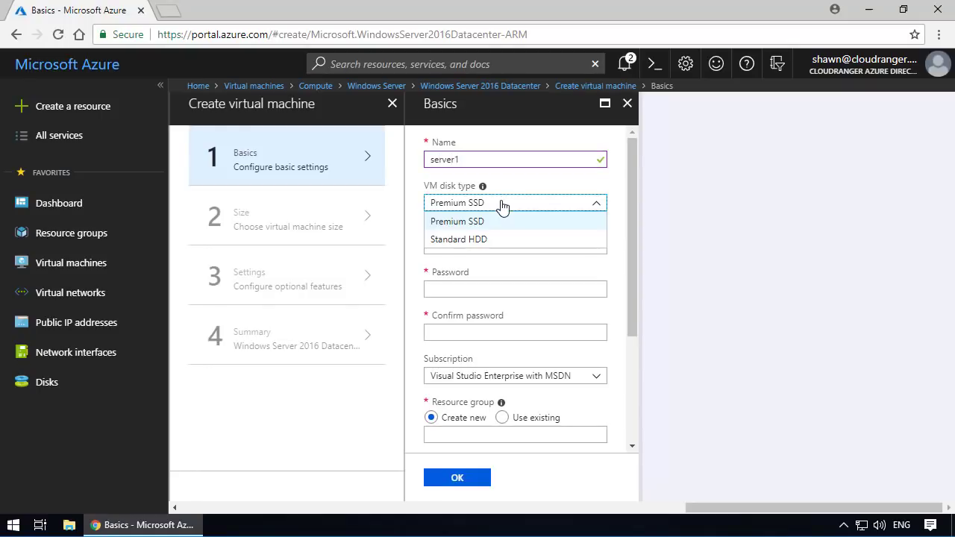
left_click(473, 240)
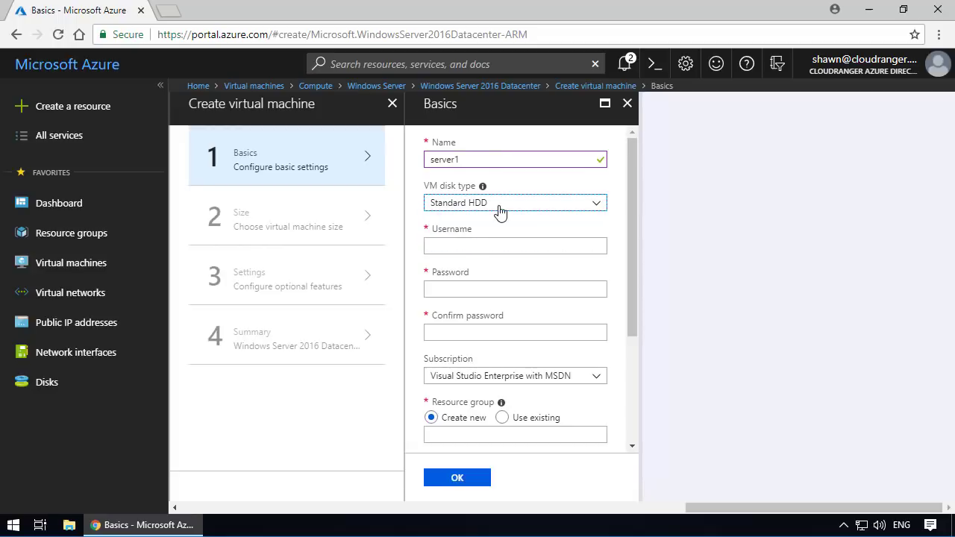
- Enter the administrator username and the account password, and repeat the password to confirm it
left_click(459, 247)
scroll(459, 247, "down", 3)
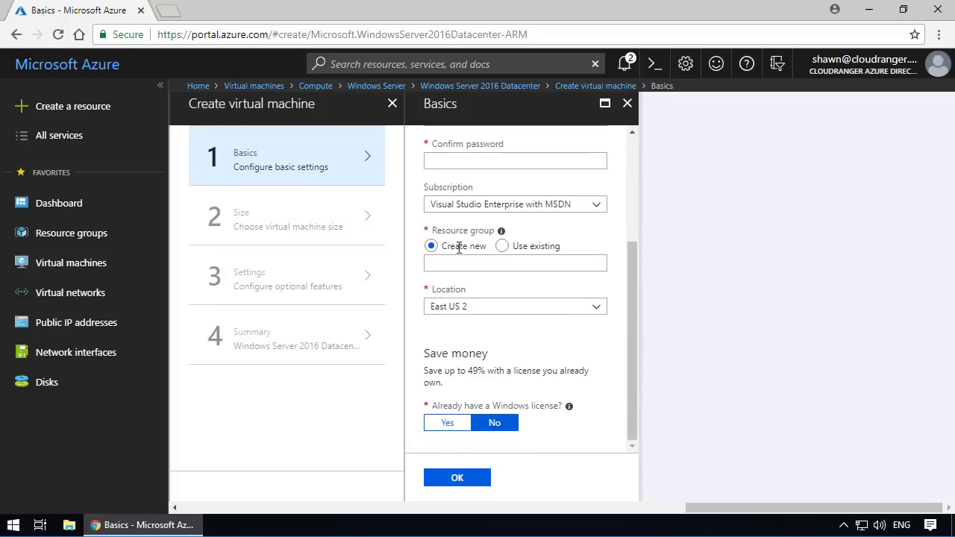
scroll(459, 248, "up", 3)
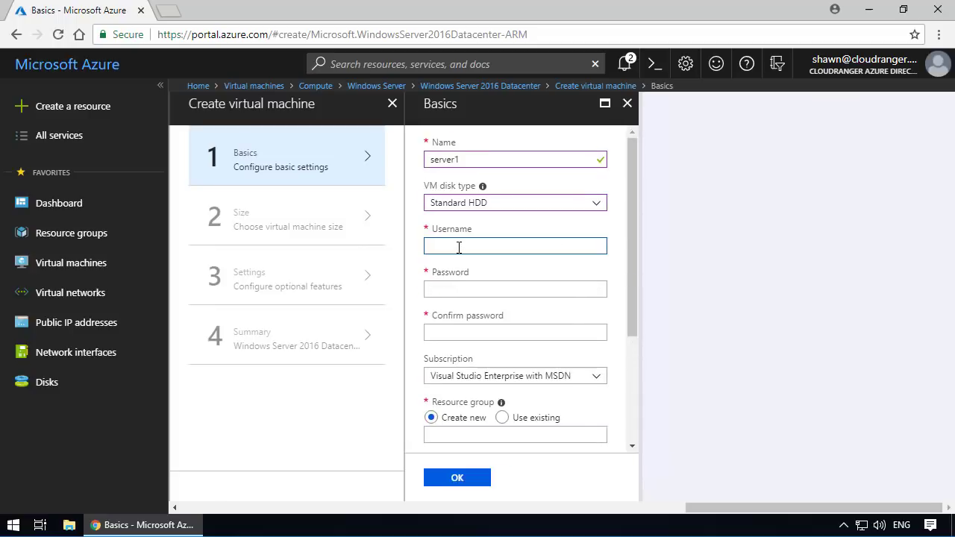
type("shawn")
key("Tab")
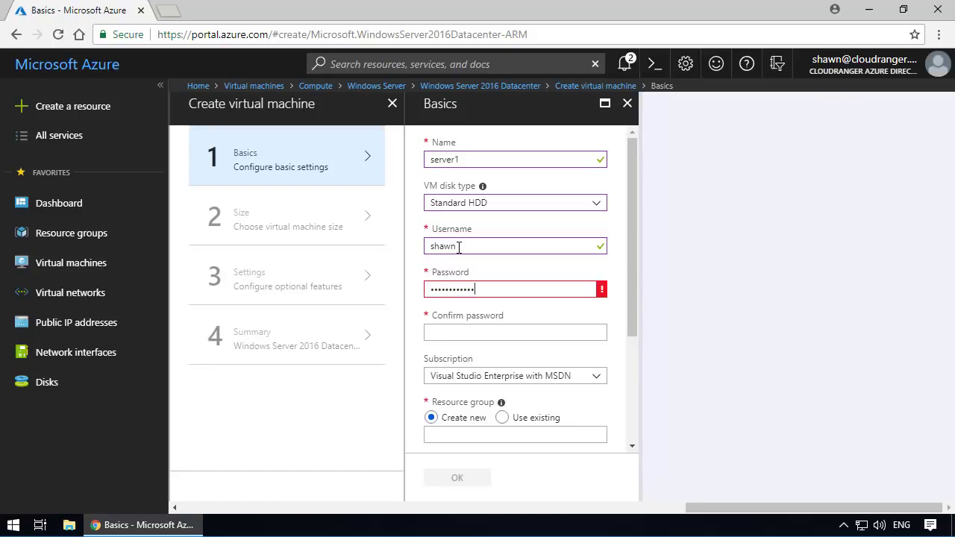
left_click(443, 335)
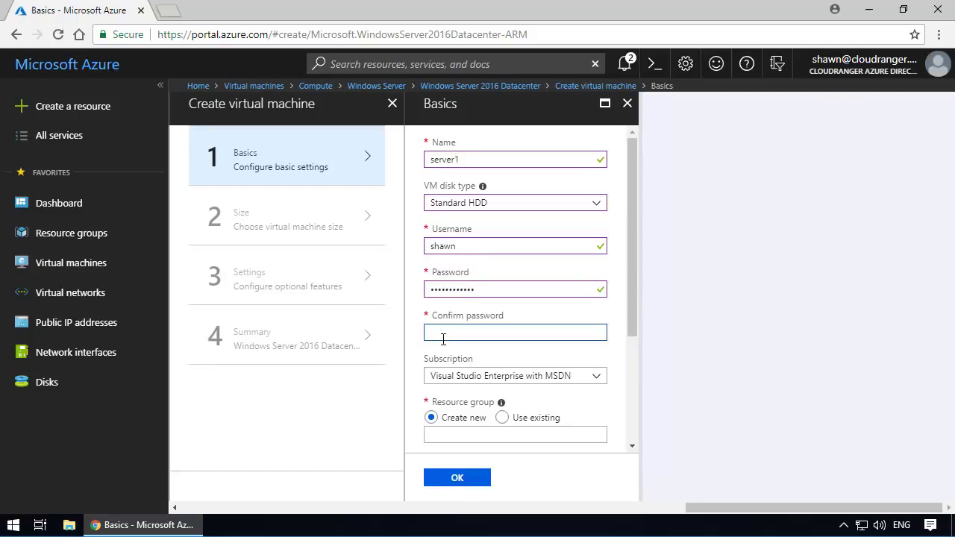
type("••••••••••")
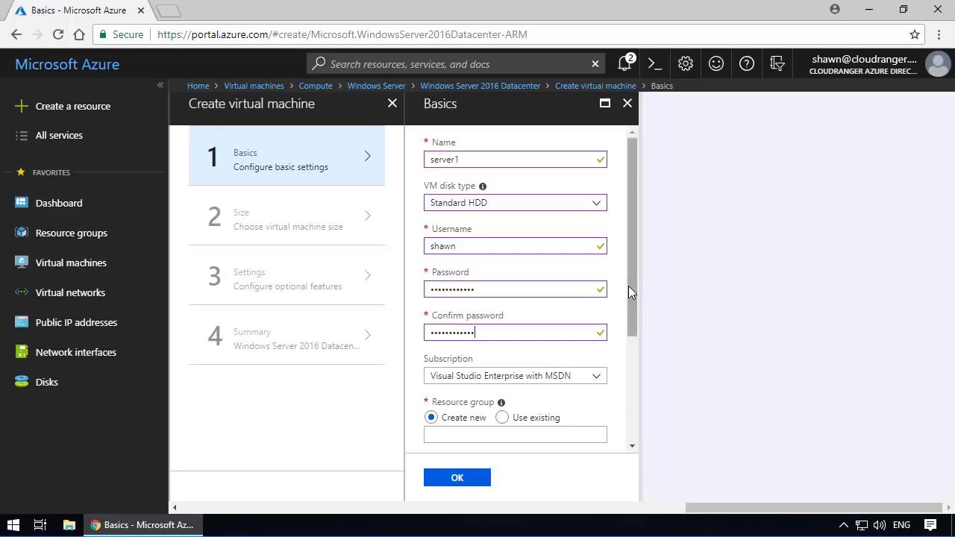
- Assign the virtual machine to the existing resource group rangerrg and accept the basic settings
left_click_drag(628, 286, 633, 328)
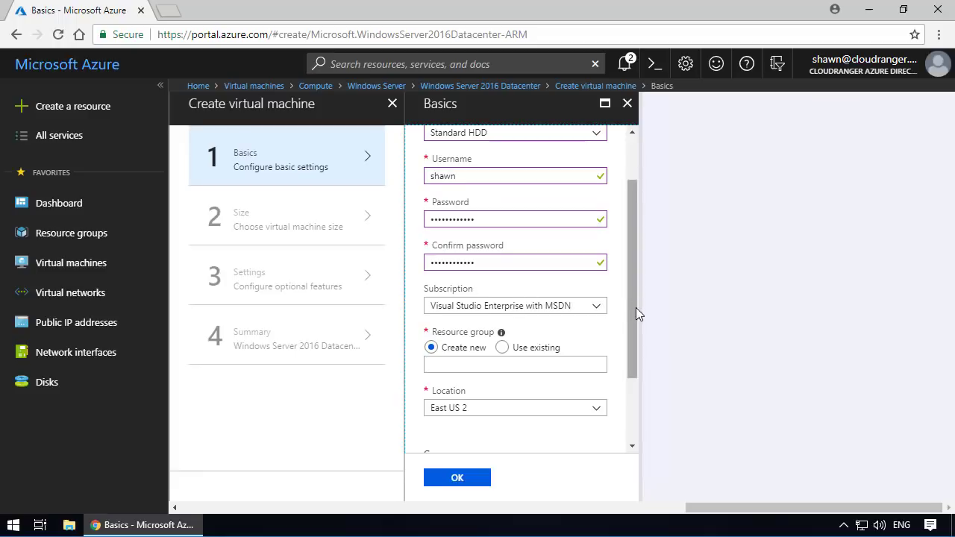
left_click_drag(636, 307, 633, 377)
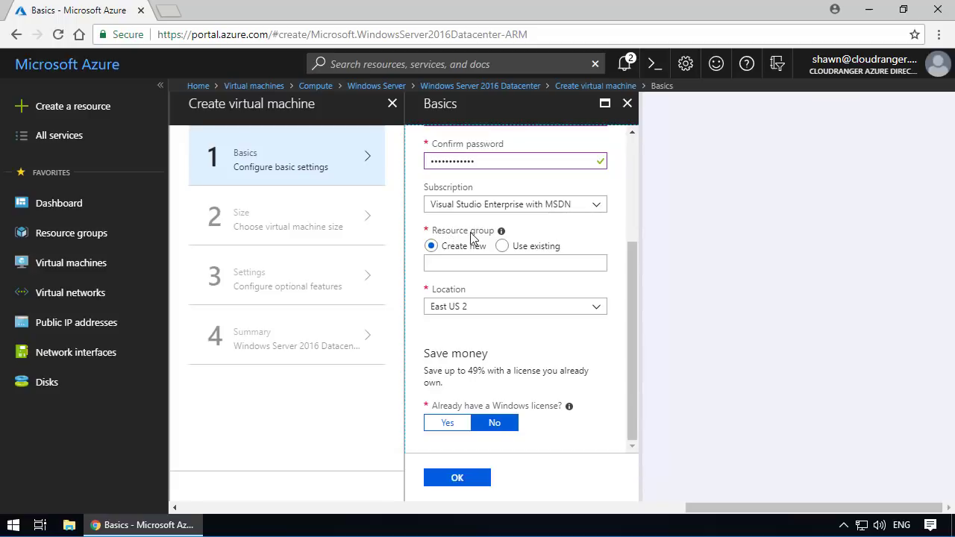
left_click(502, 247)
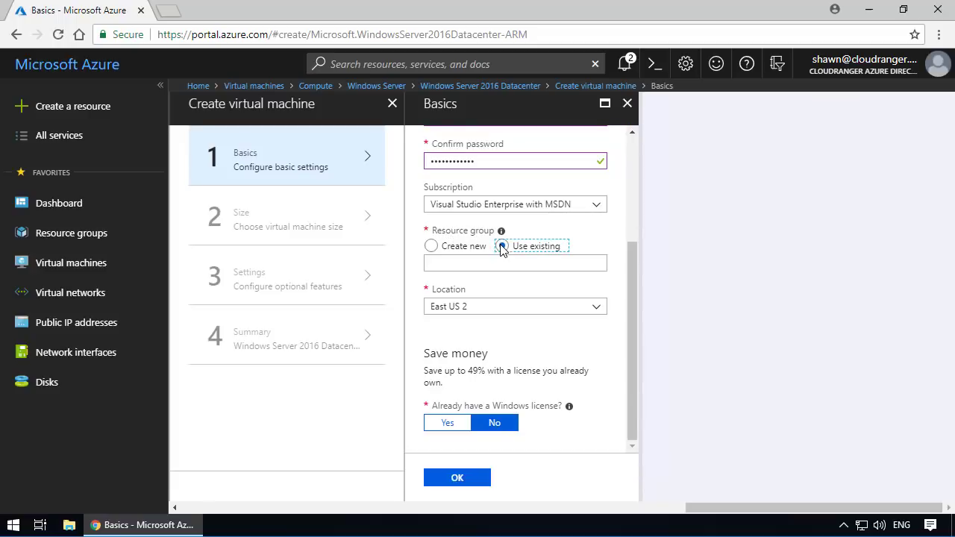
left_click(594, 267)
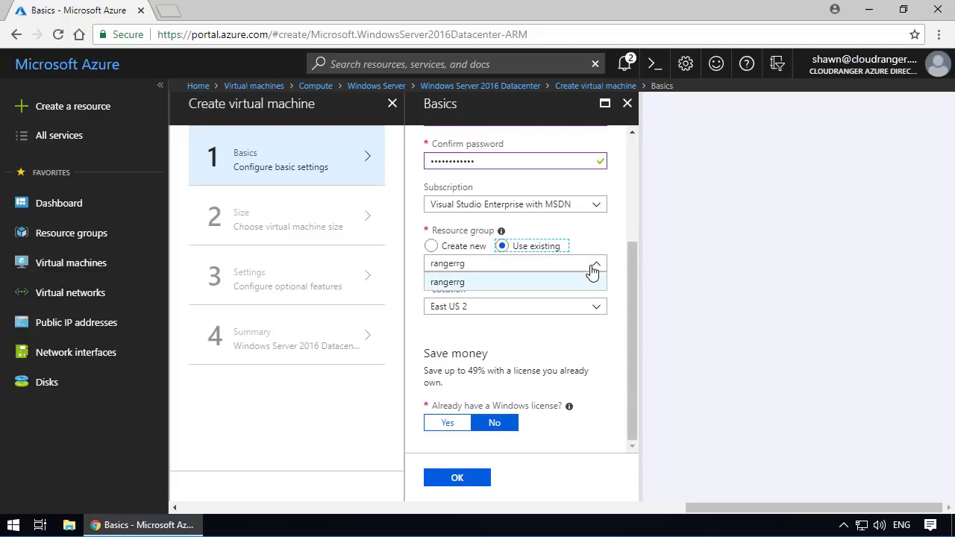
left_click(594, 267)
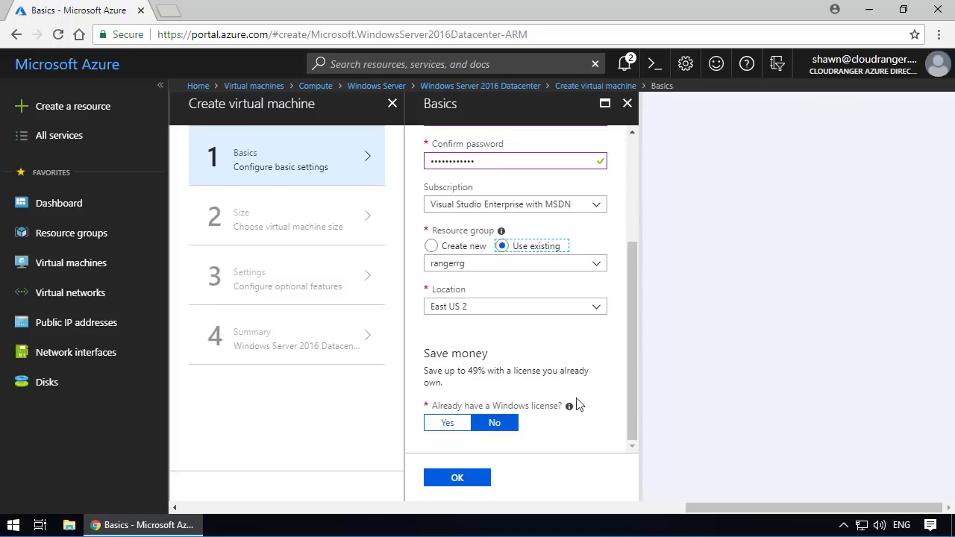
left_click(459, 478)
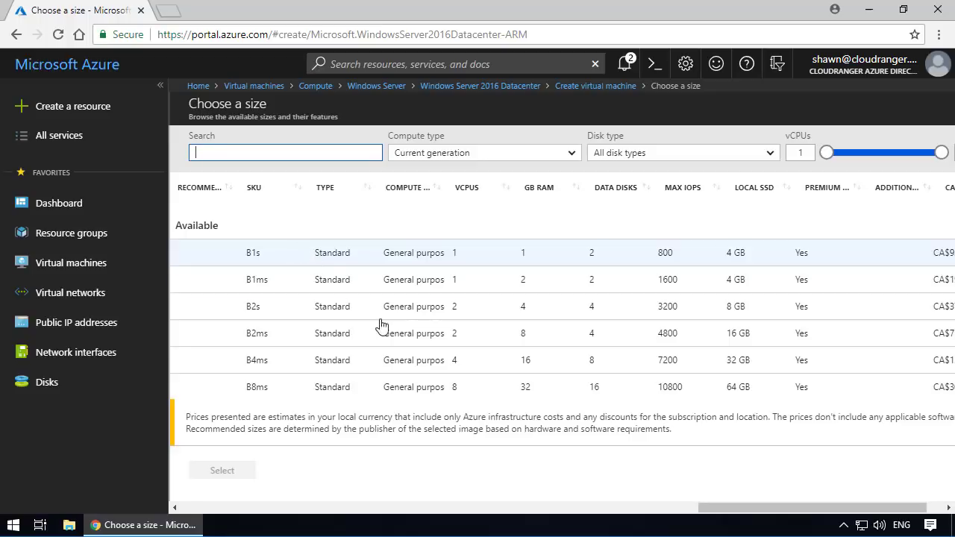
- Browse the available virtual machine sizes and select the D2s_v3 Standard size
scroll(418, 321, "down", 10)
scroll(418, 326, "up", 10)
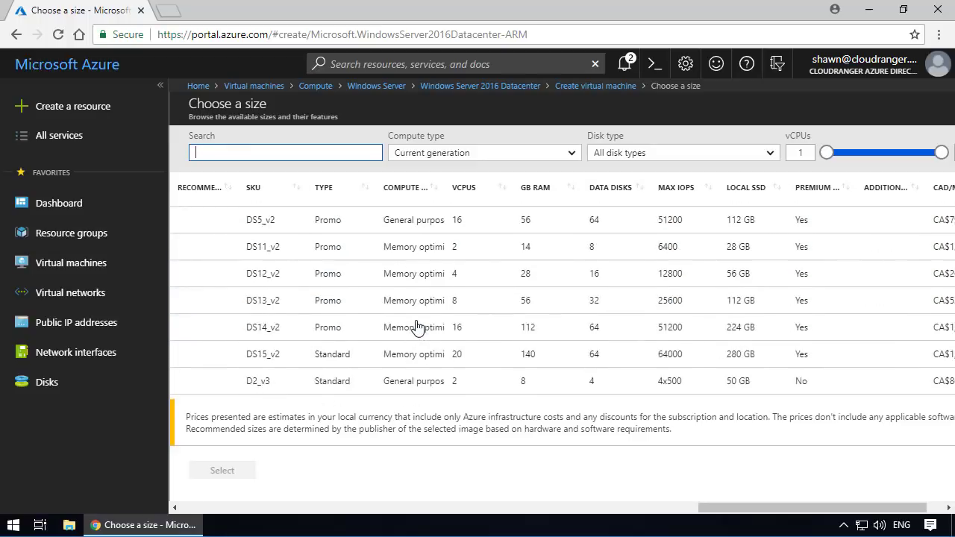
scroll(418, 323, "down", 3)
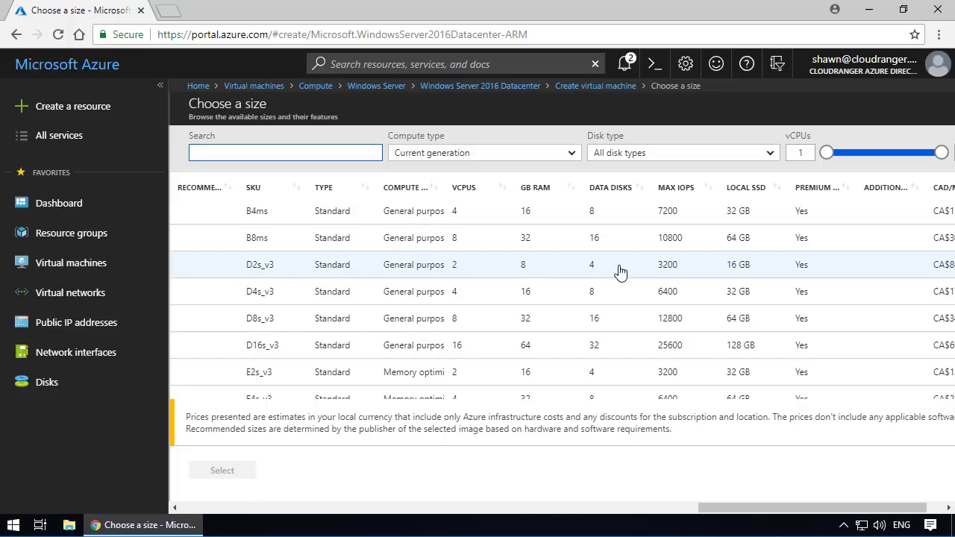
left_click(664, 273)
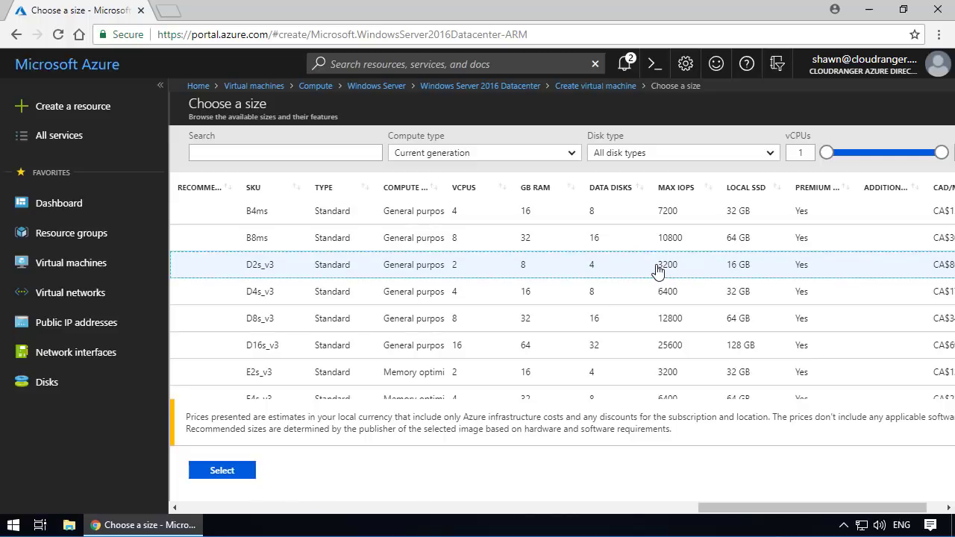
left_click(233, 478)
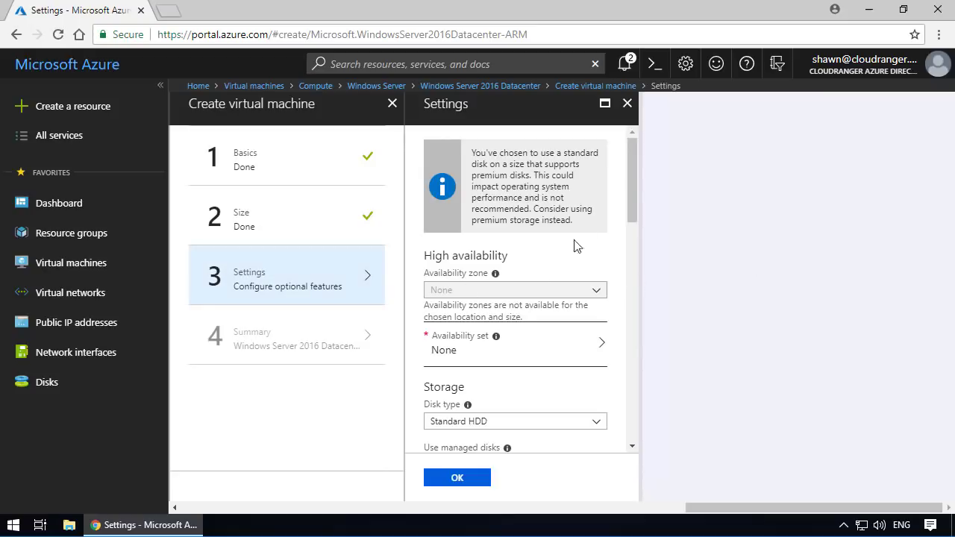
- Choose myvnet as the virtual machine's virtual network and open the subnet choices
scroll(586, 235, "down", 1)
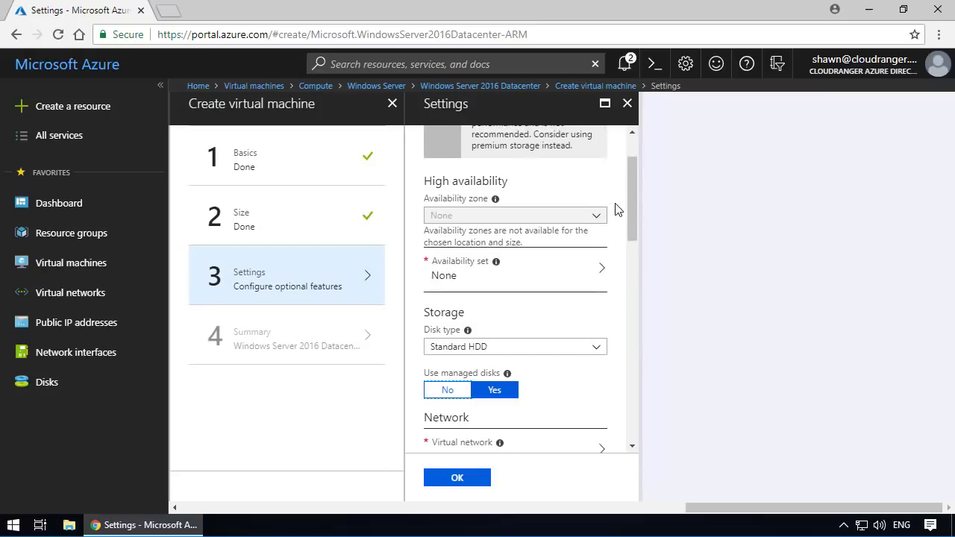
scroll(616, 210, "down", 1)
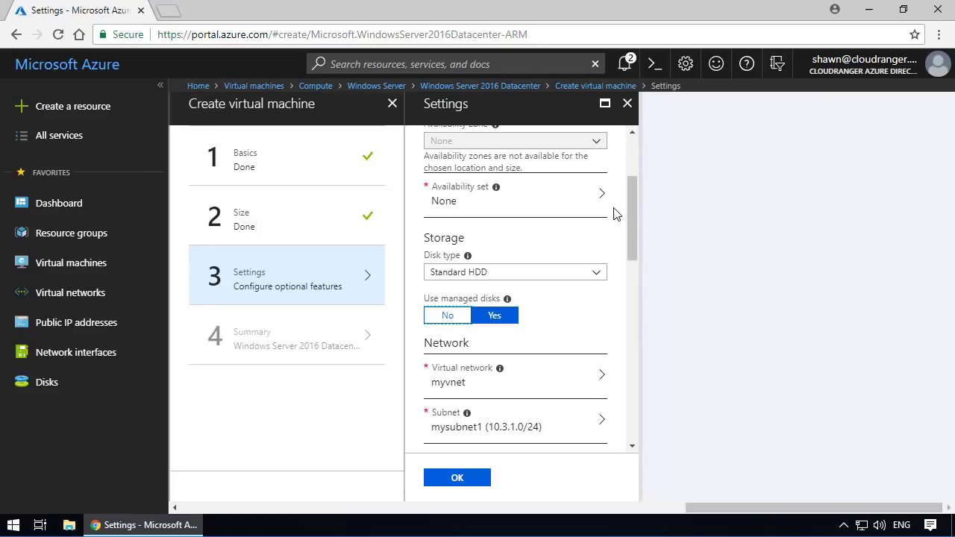
scroll(609, 245, "down", 1)
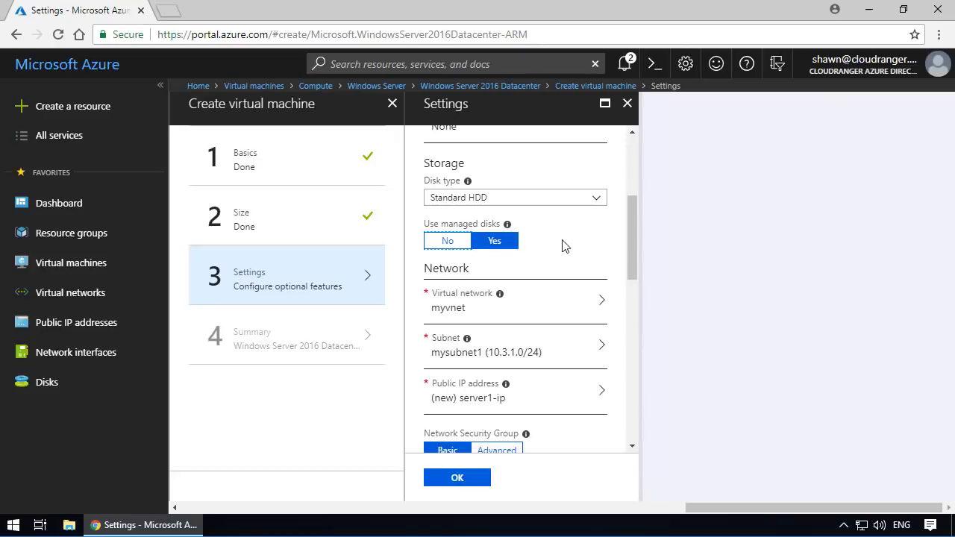
scroll(565, 246, "down", 1)
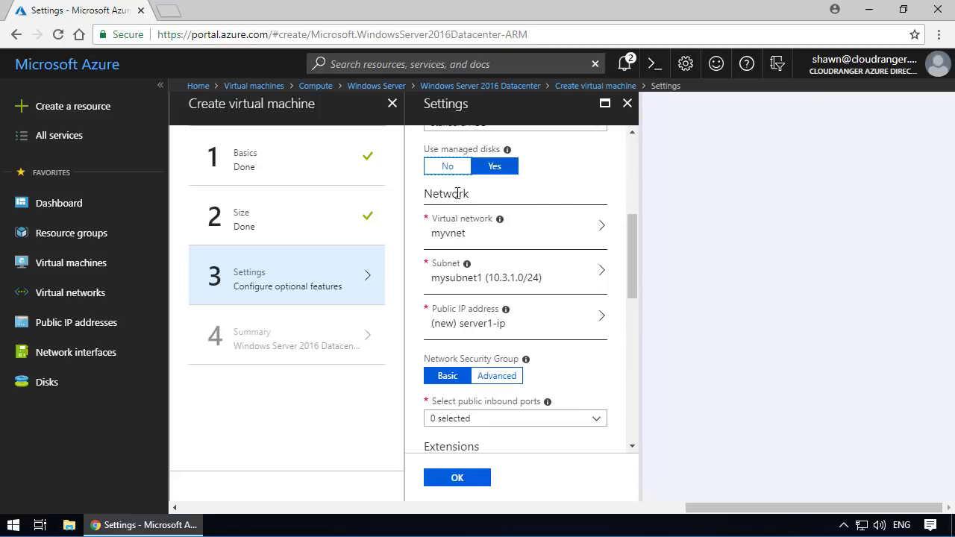
left_click(476, 239)
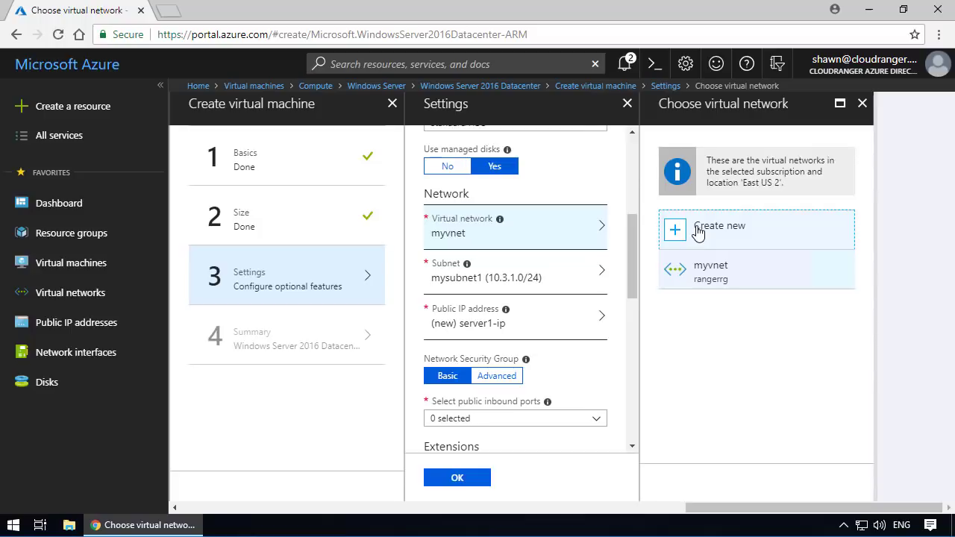
left_click(713, 276)
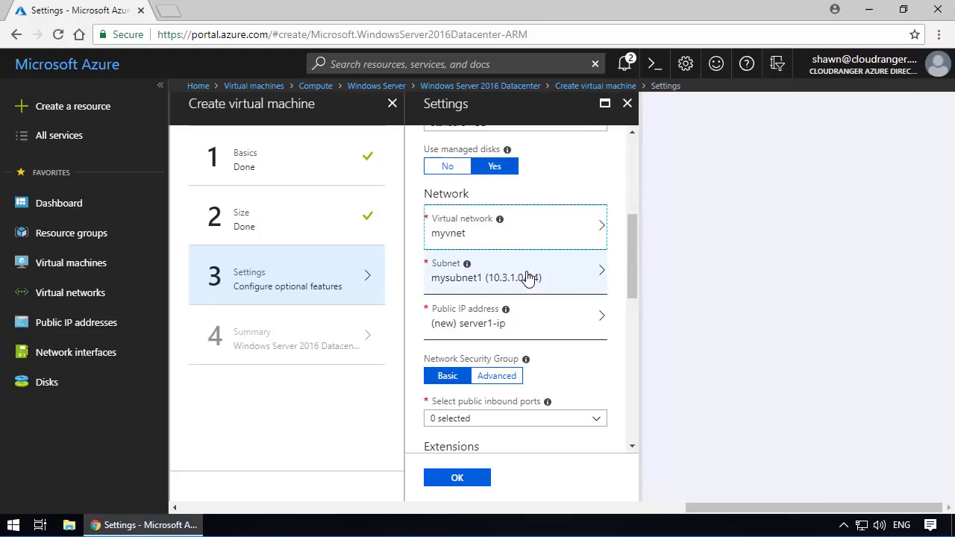
left_click(527, 277)
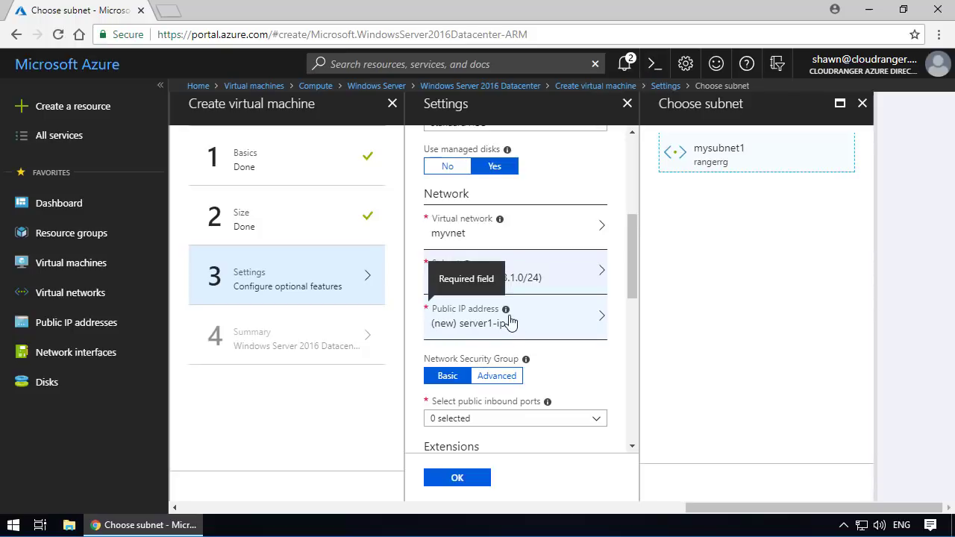
- Set up a new public IP address named server1-ip with the Basic SKU and Dynamic assignment
left_click(510, 321)
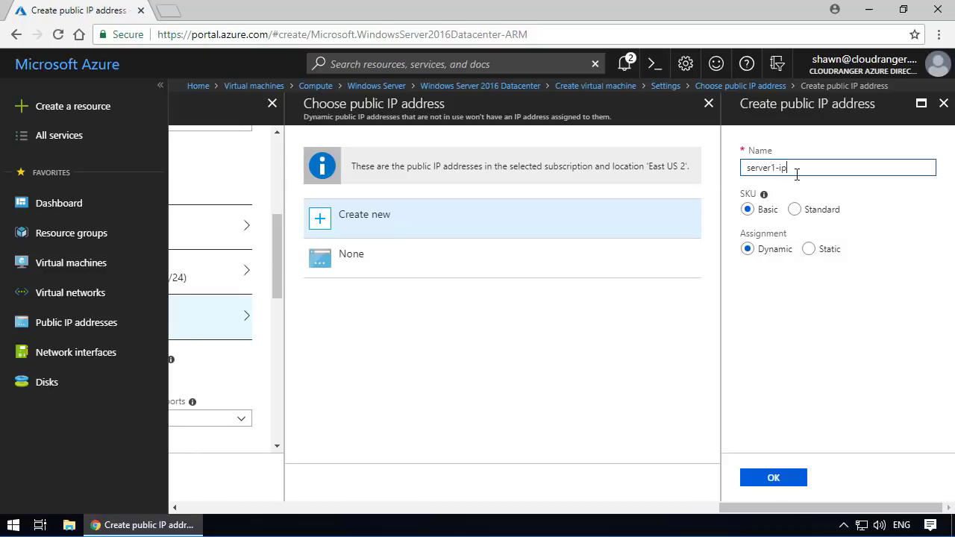
left_click_drag(796, 172, 745, 173)
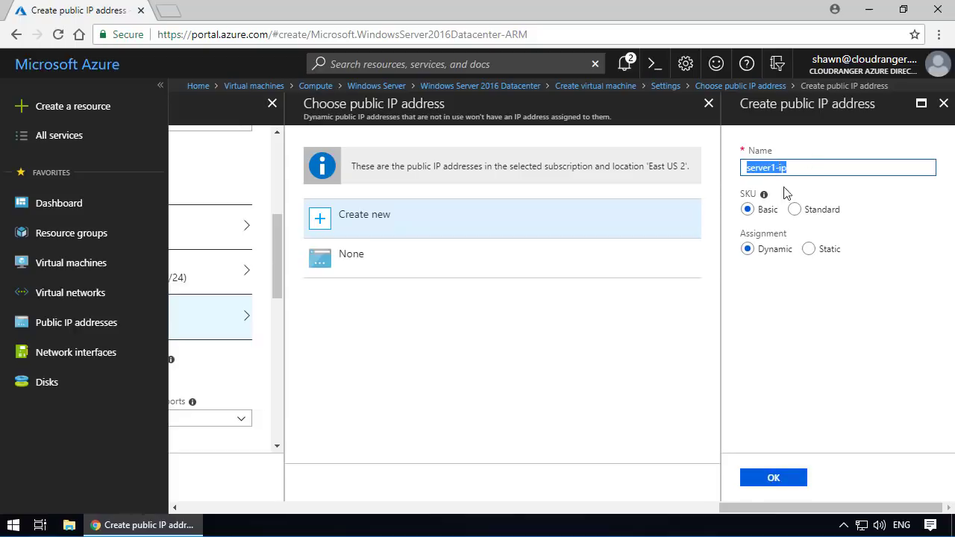
left_click(774, 477)
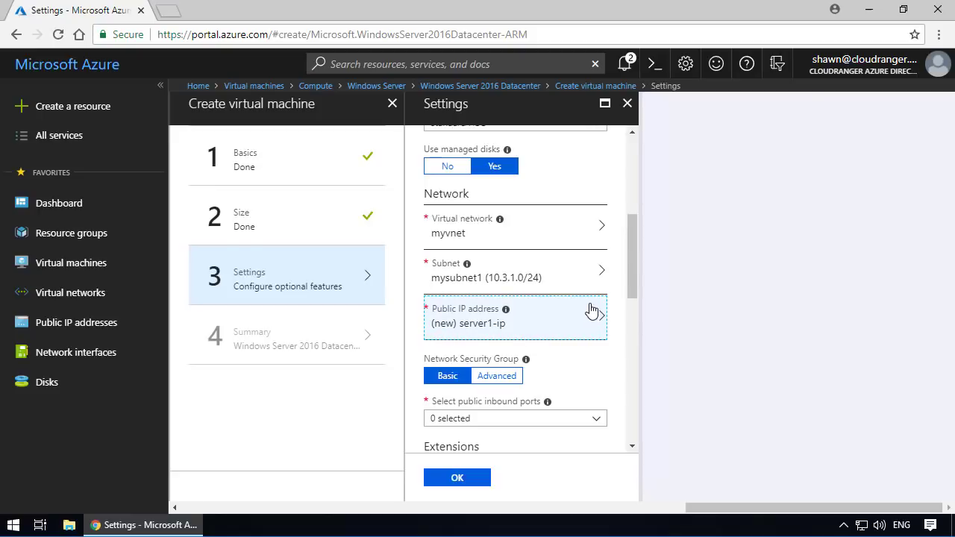
scroll(591, 310, "down", 2)
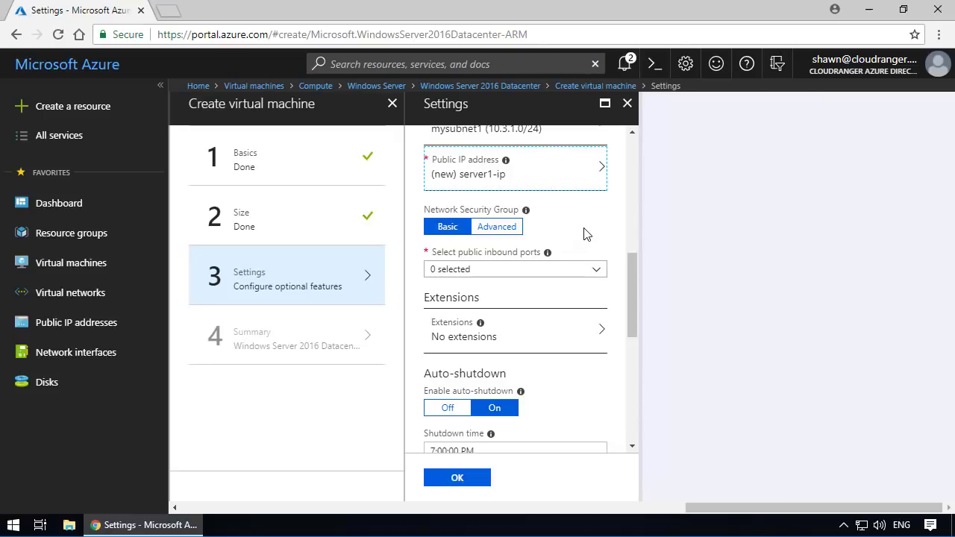
- Switch the virtual machine's network security group option to Advanced and choose None as the firewall
left_click(495, 229)
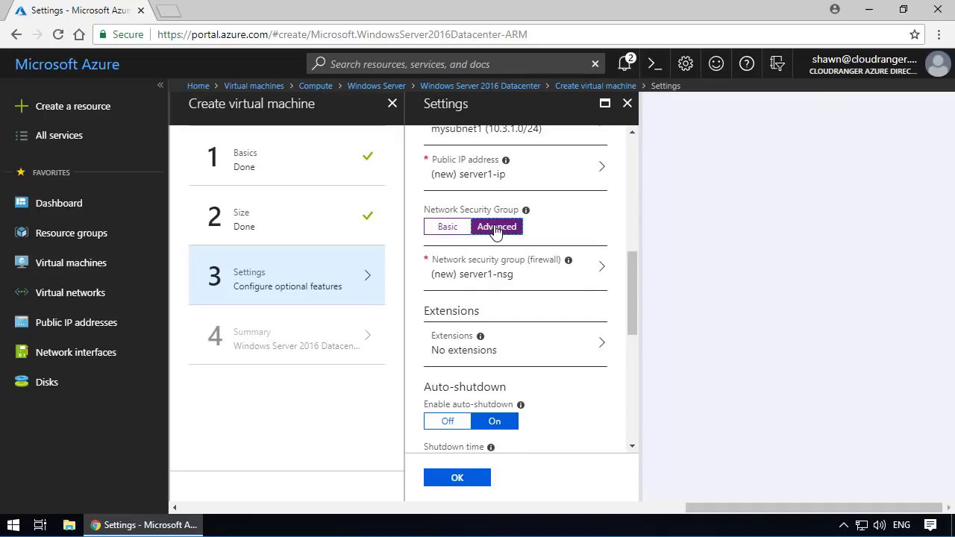
left_click(496, 275)
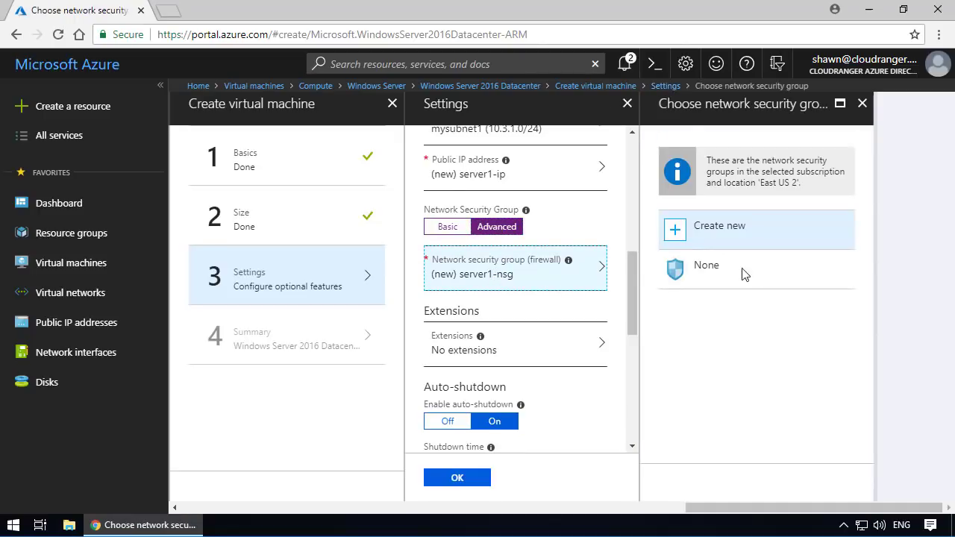
left_click(623, 285)
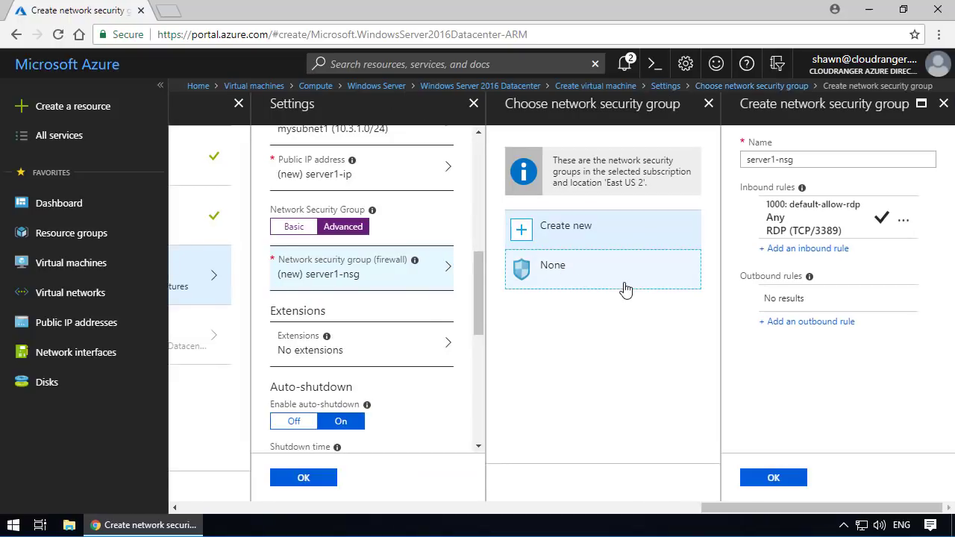
left_click(718, 286)
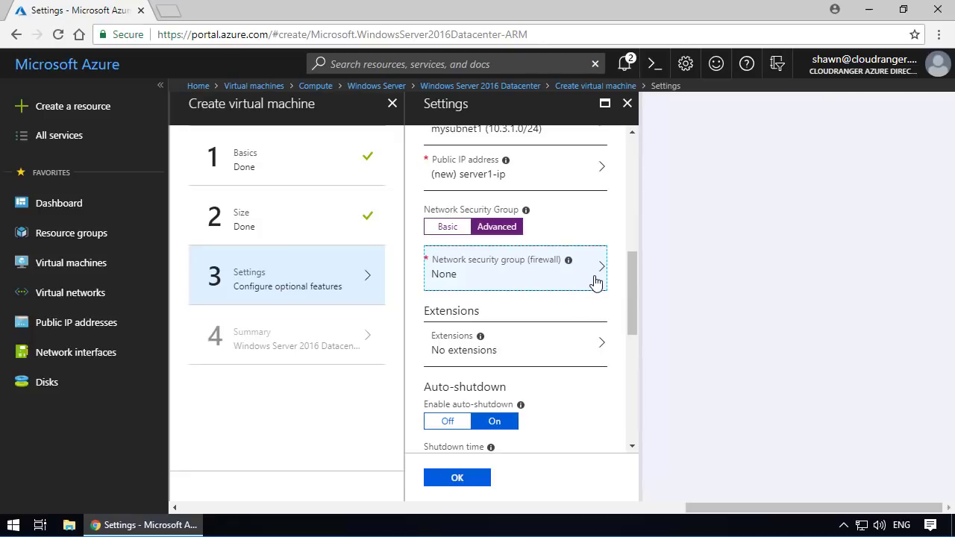
- Turn off auto-shutdown and disable boot diagnostics for the virtual machine
scroll(522, 362, "down", 2)
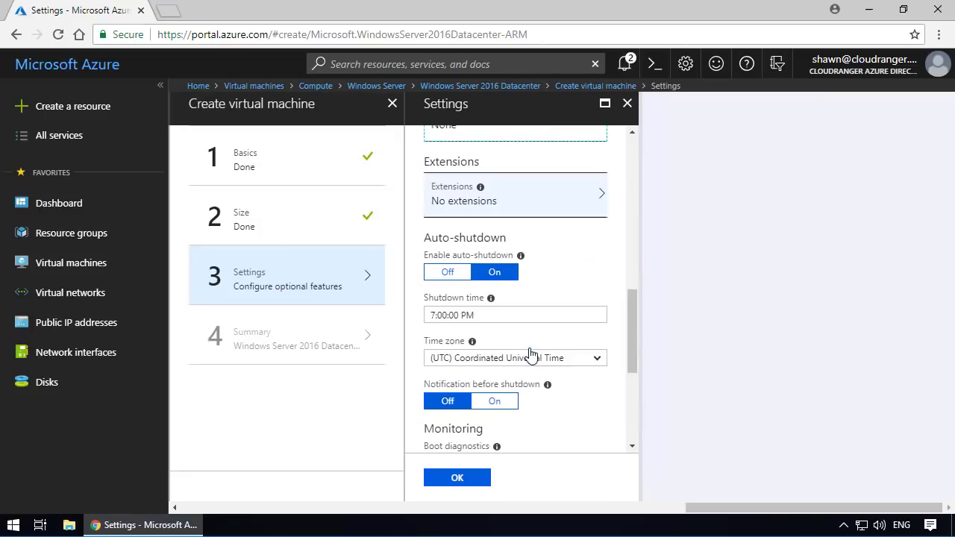
left_click(444, 274)
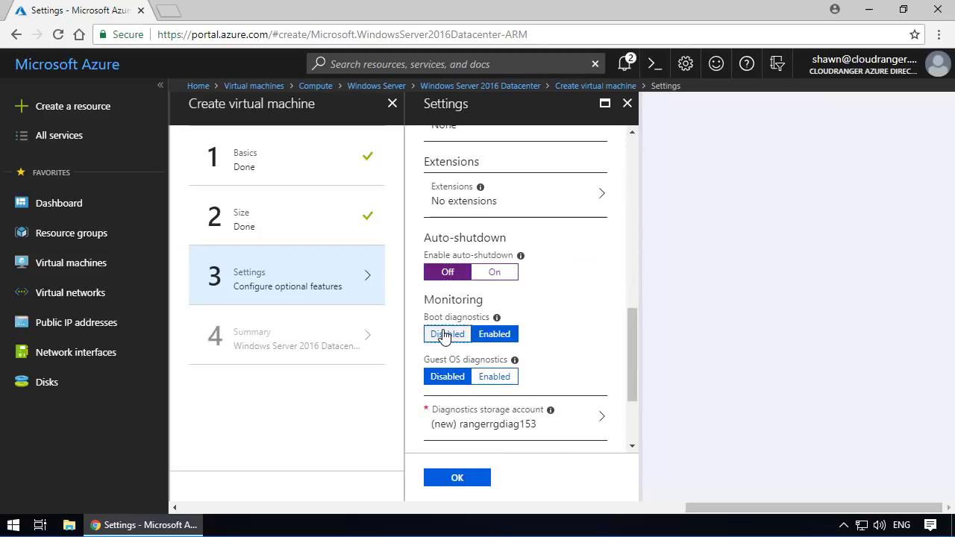
left_click(433, 333)
- Review and accept the virtual machine's optional settings, then create the machine from the summary
scroll(522, 329, "down", 1)
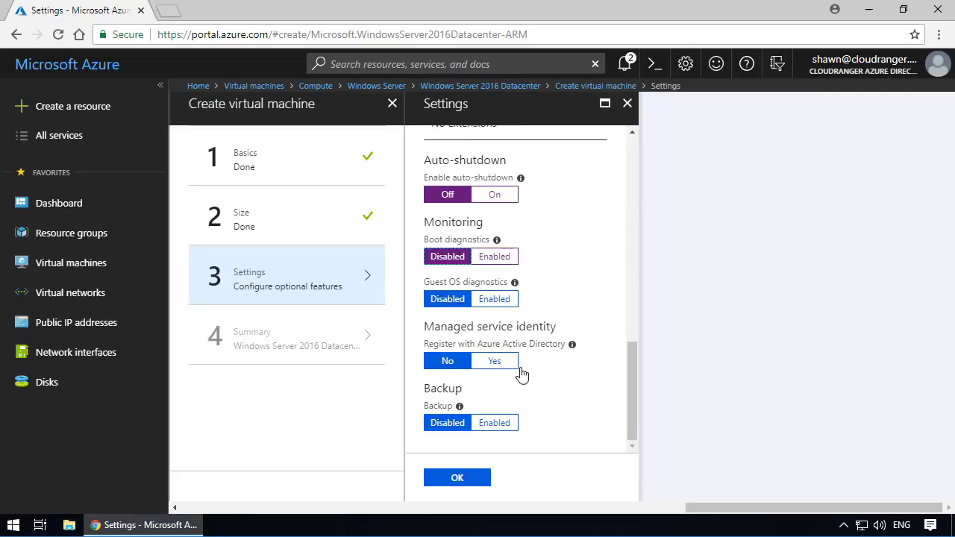
scroll(567, 373, "up", 6)
scroll(622, 256, "up", 2)
scroll(623, 256, "down", 8)
scroll(623, 256, "up", 8)
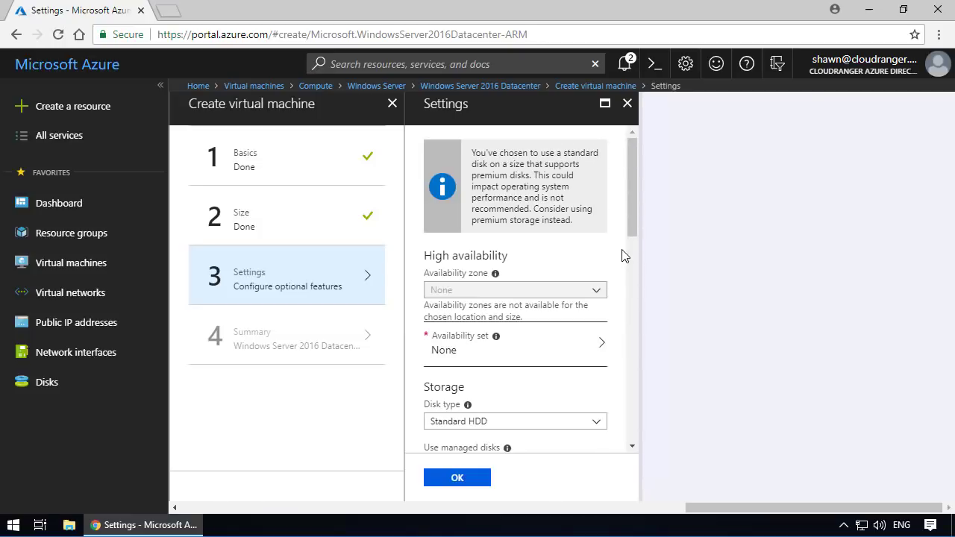
scroll(624, 256, "down", 8)
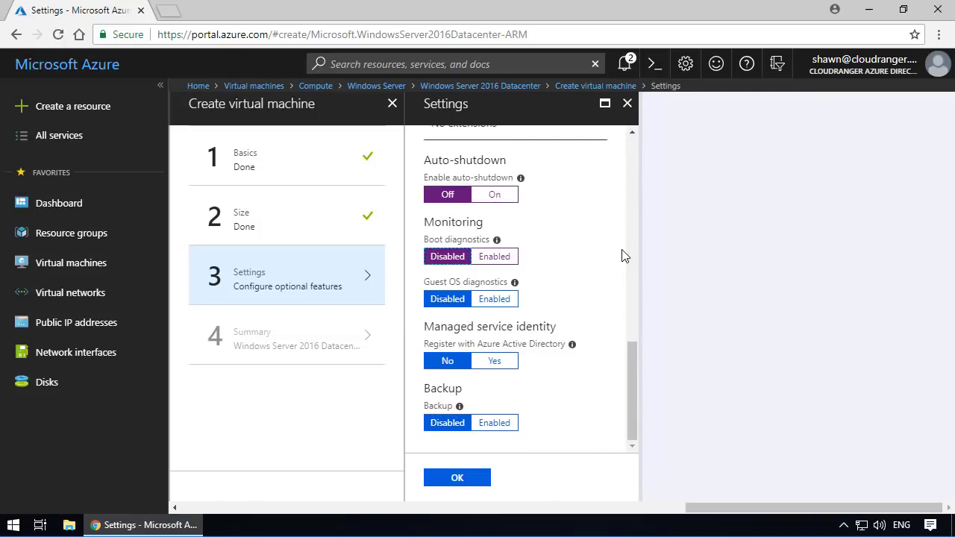
left_click(450, 480)
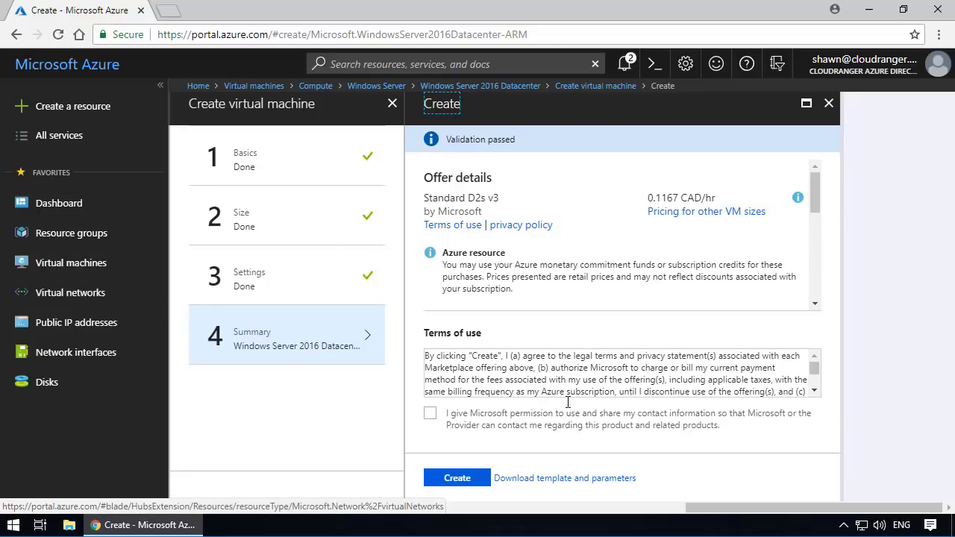
left_click(456, 478)
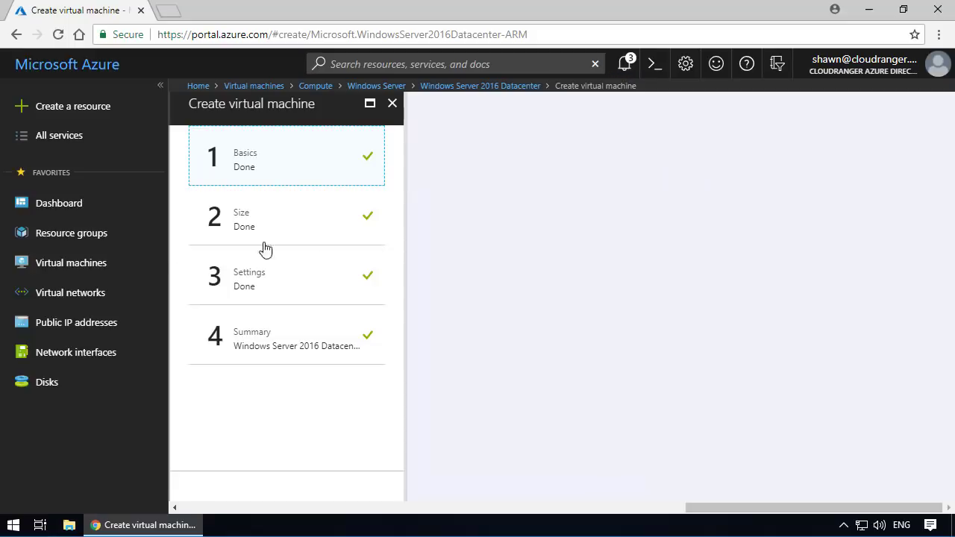
- Go to the list of virtual machines and refresh it repeatedly to check the deployment status of server1
left_click(73, 266)
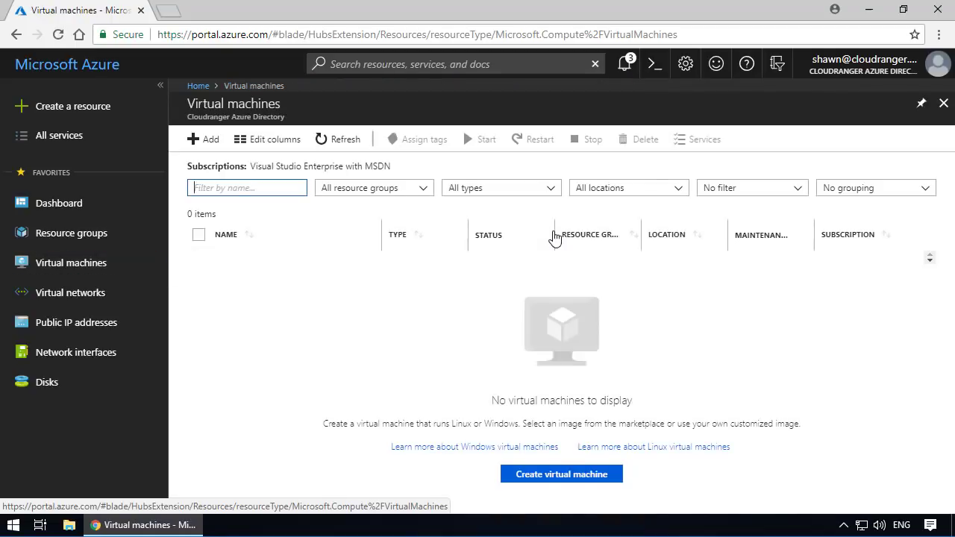
left_click(350, 141)
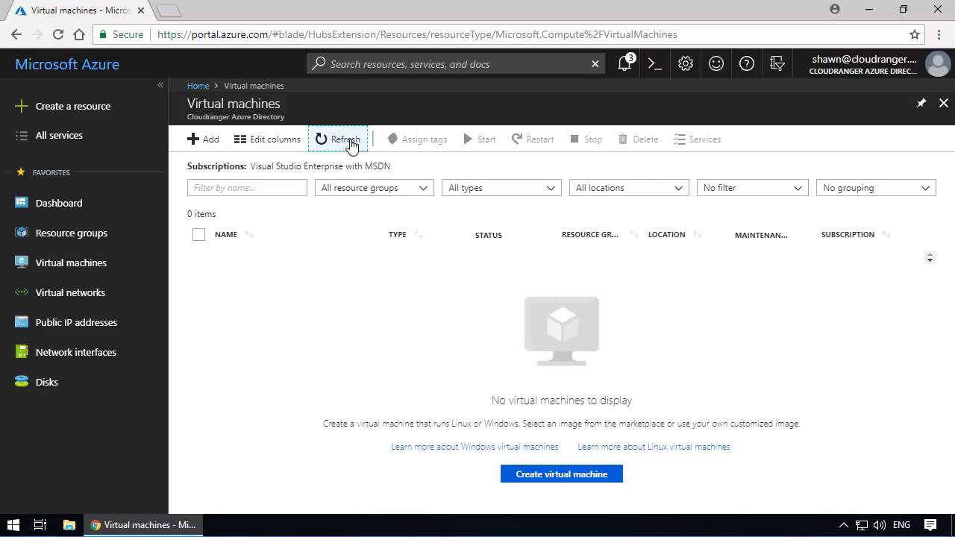
left_click(345, 140)
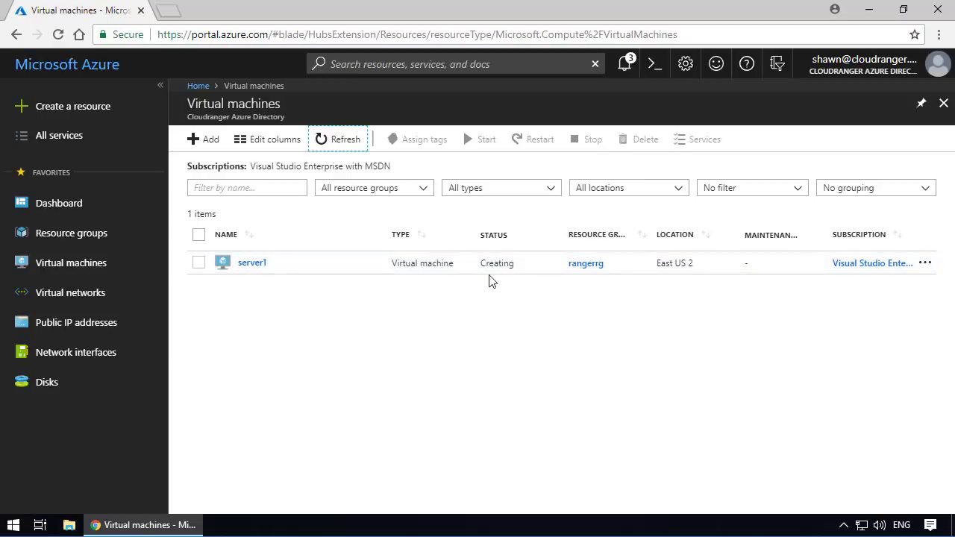
left_click(344, 135)
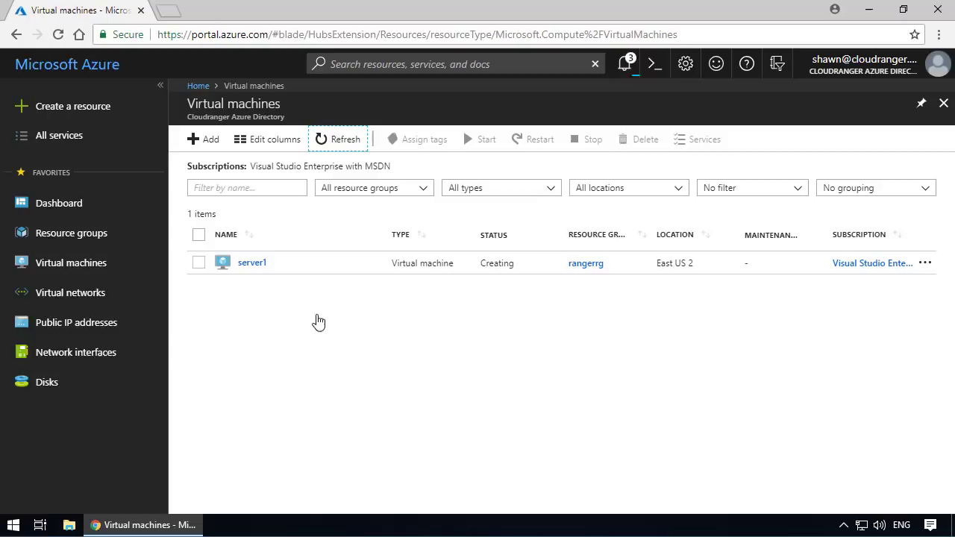
left_click(341, 144)
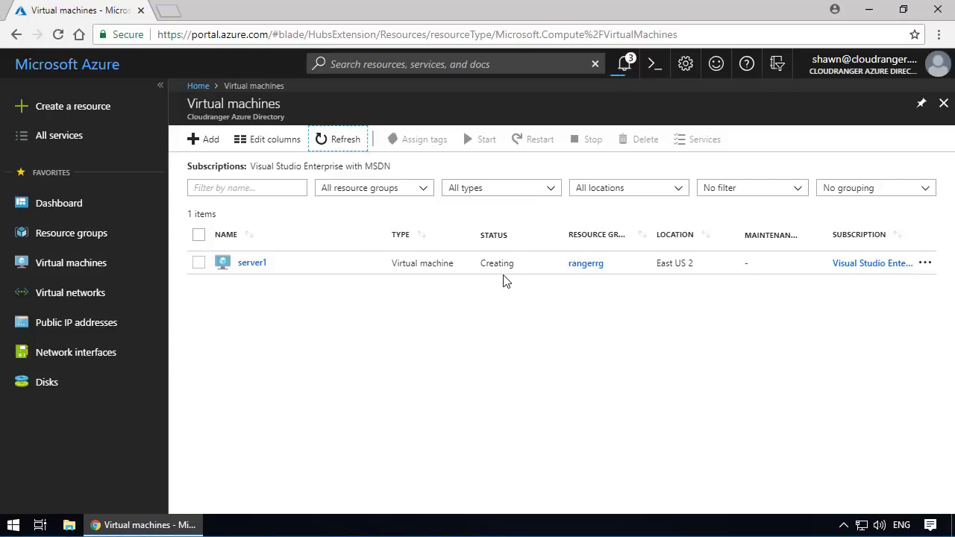
left_click(342, 142)
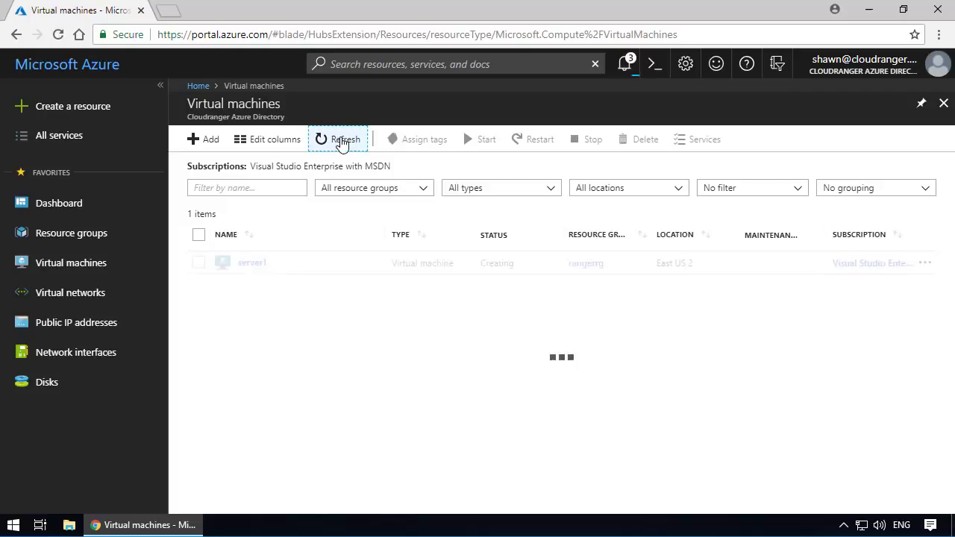
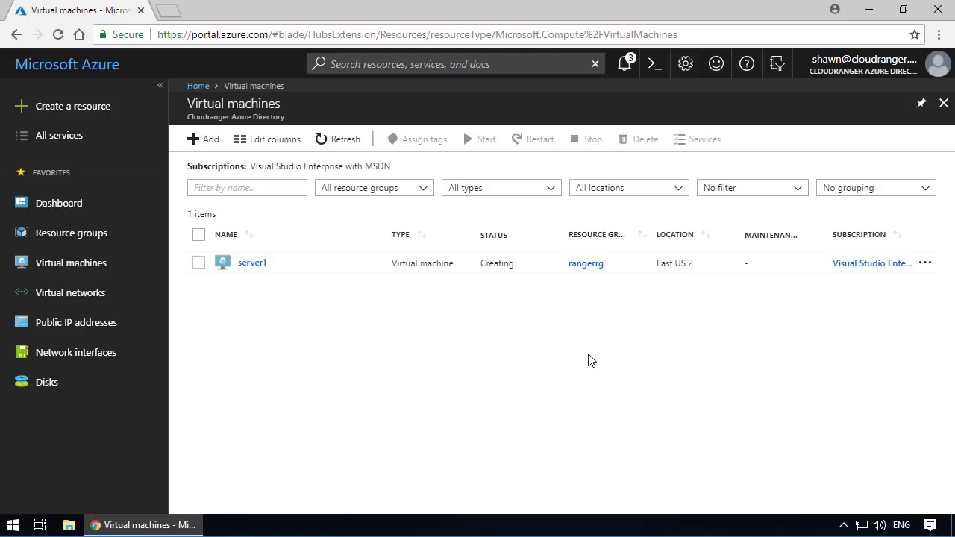
- Refresh the list of virtual machines and check the deployment status of server1
left_click(343, 142)
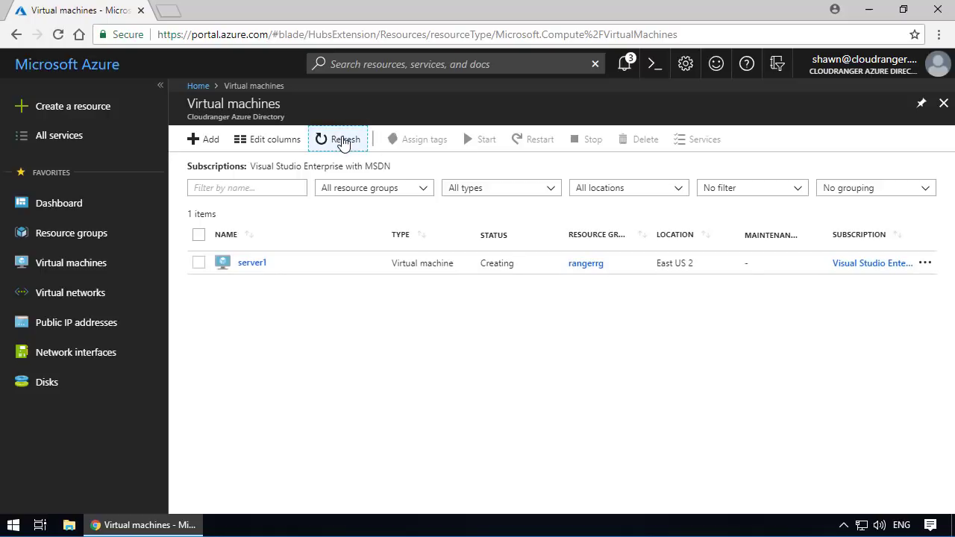
left_click(344, 142)
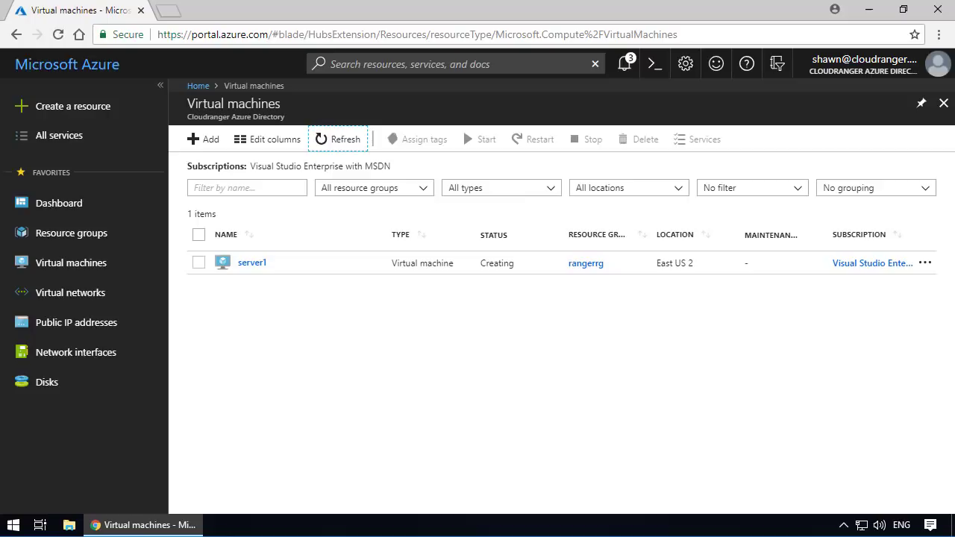
left_click(298, 147)
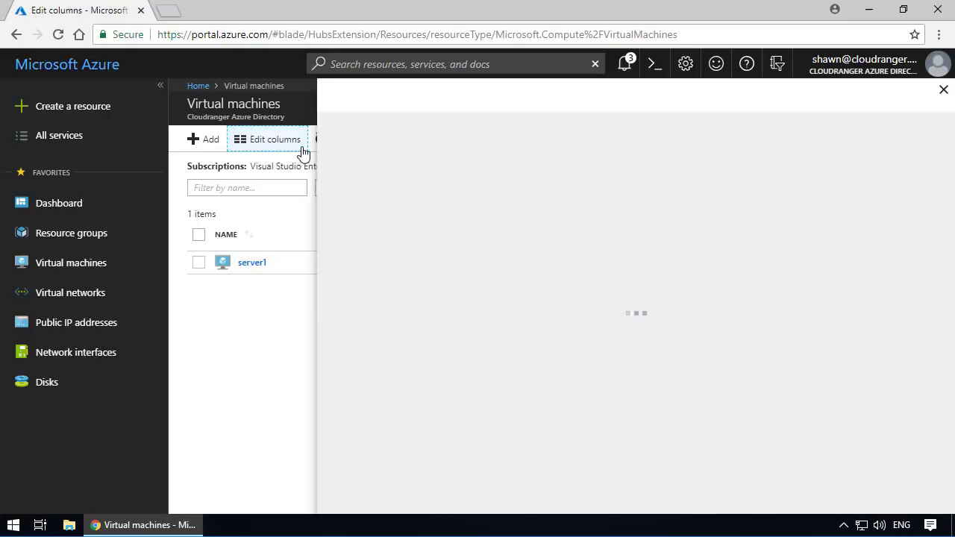
left_click(945, 91)
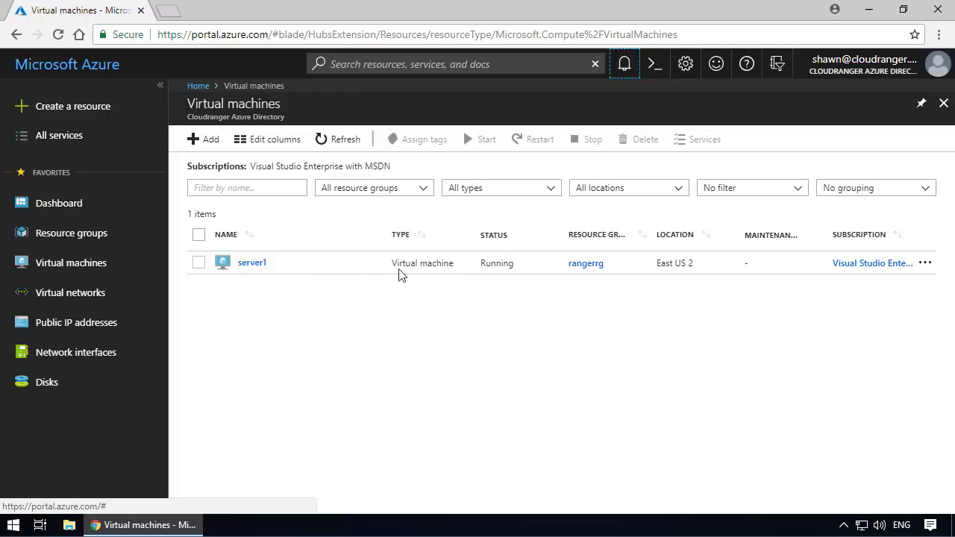
left_click(327, 335)
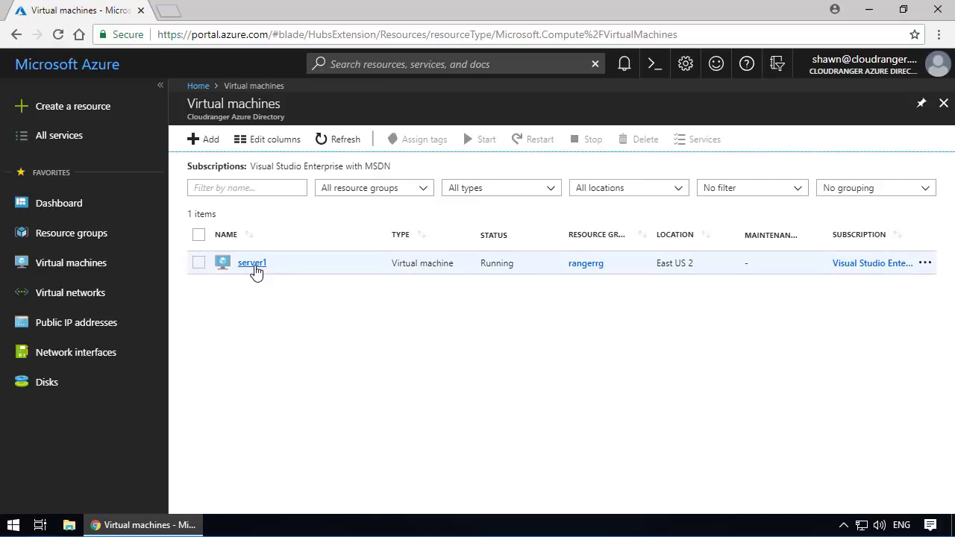
- Open resource group rangerrg and examine the resources it contains
left_click(62, 238)
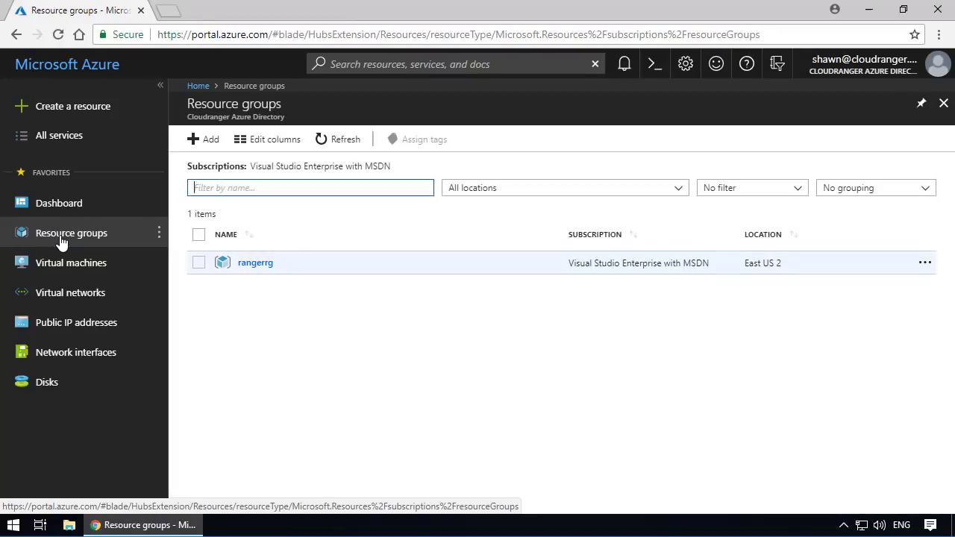
left_click(254, 264)
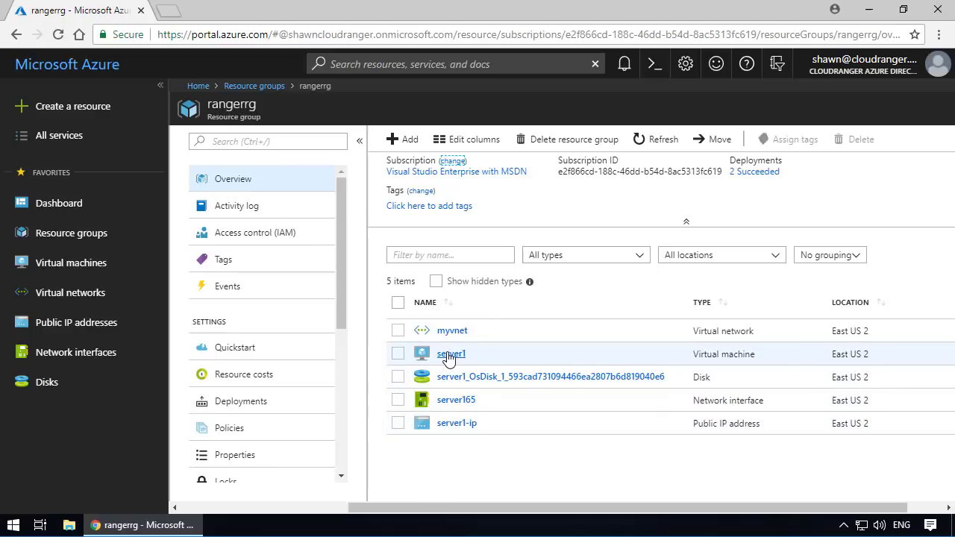
- Open the overview of virtual machine server1 and review its computer name, size and public IP address
left_click(99, 273)
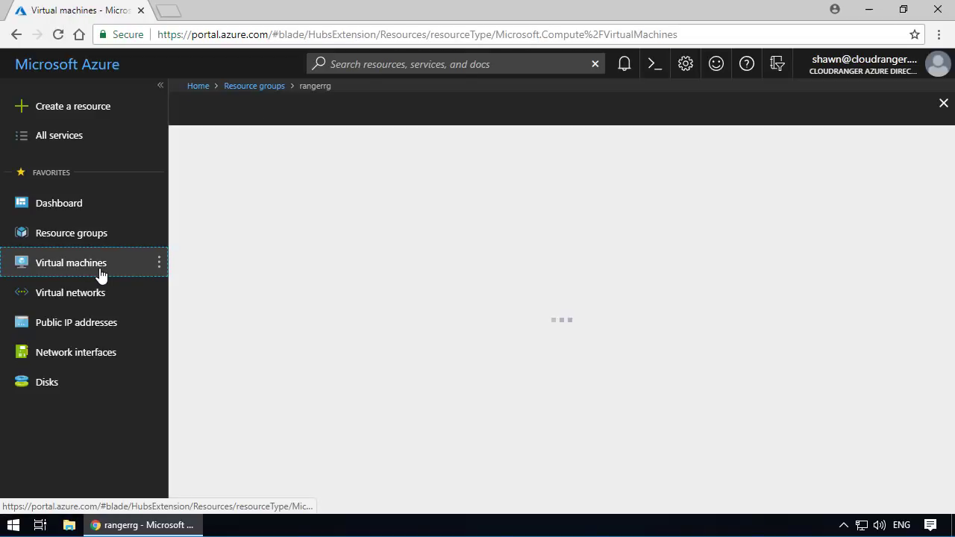
left_click(263, 272)
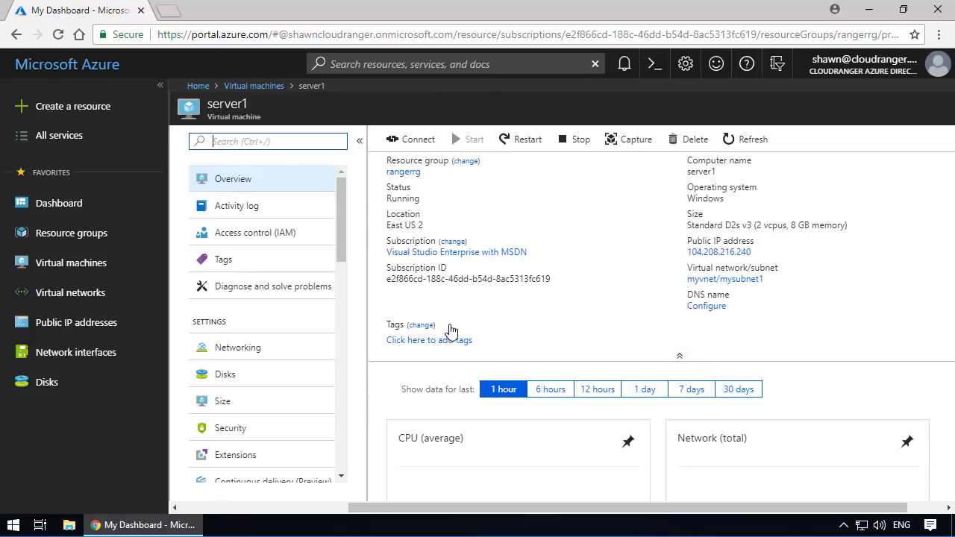
mouse_move(692, 172)
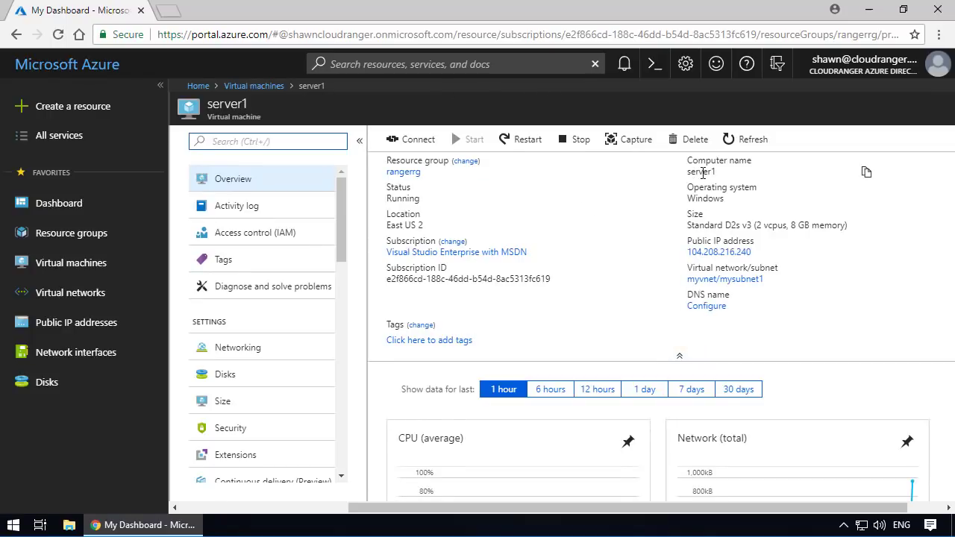
mouse_move(711, 225)
mouse_move(784, 254)
left_click_drag(341, 245, 341, 274)
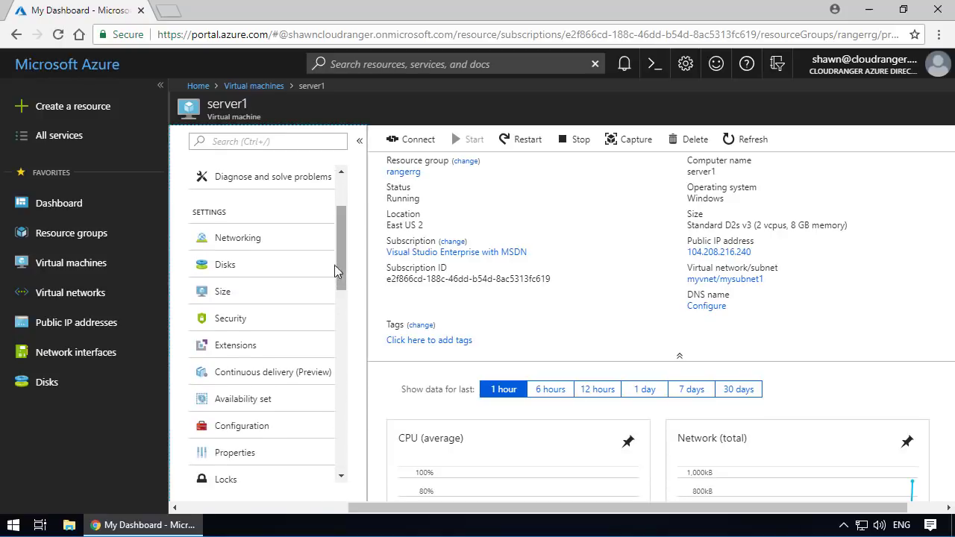
- Check server1's private IP address in its networking settings and among the connected devices of virtual network myvnet
left_click(237, 242)
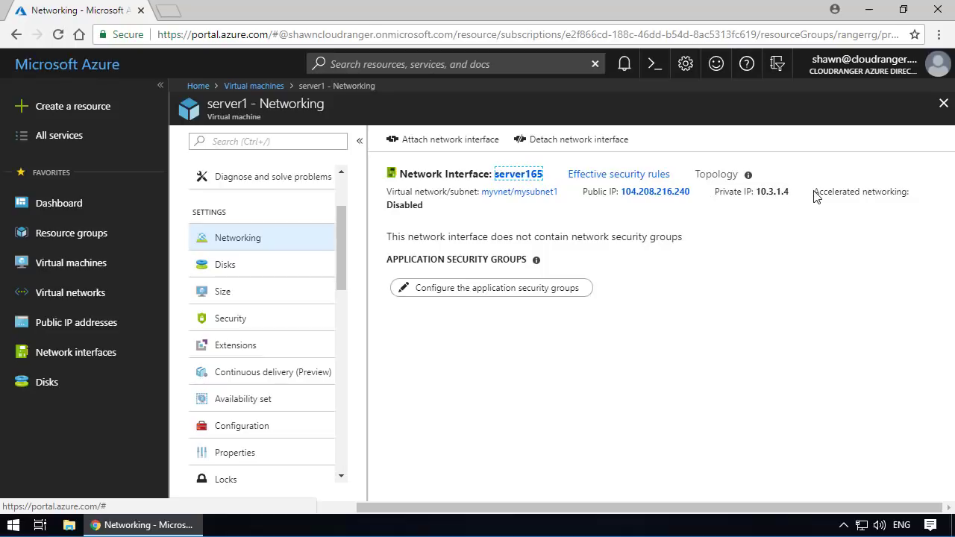
left_click_drag(791, 192, 716, 191)
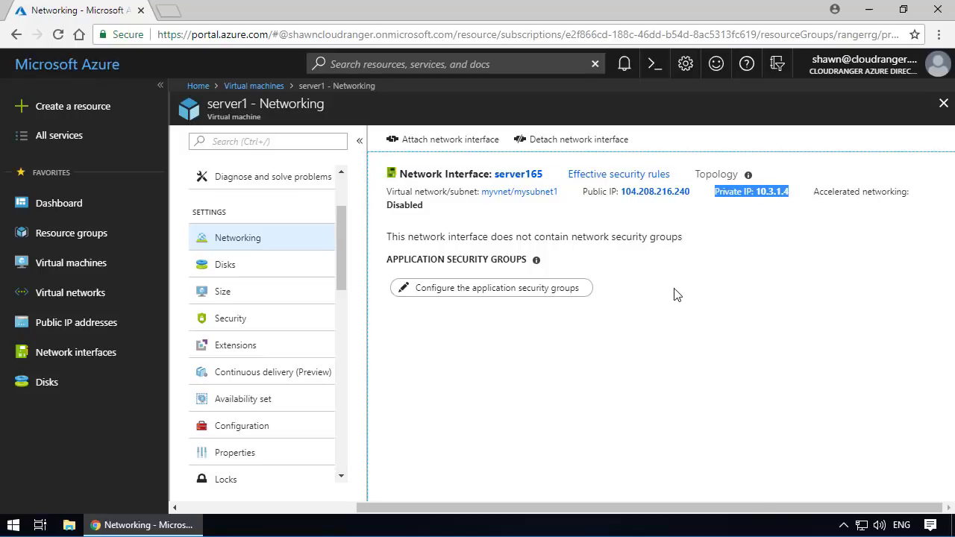
left_click(90, 295)
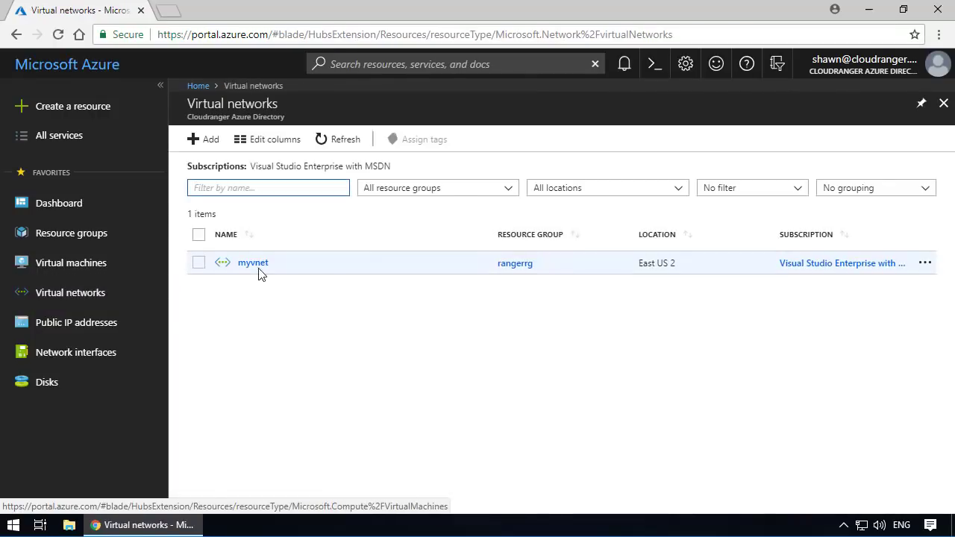
left_click(254, 262)
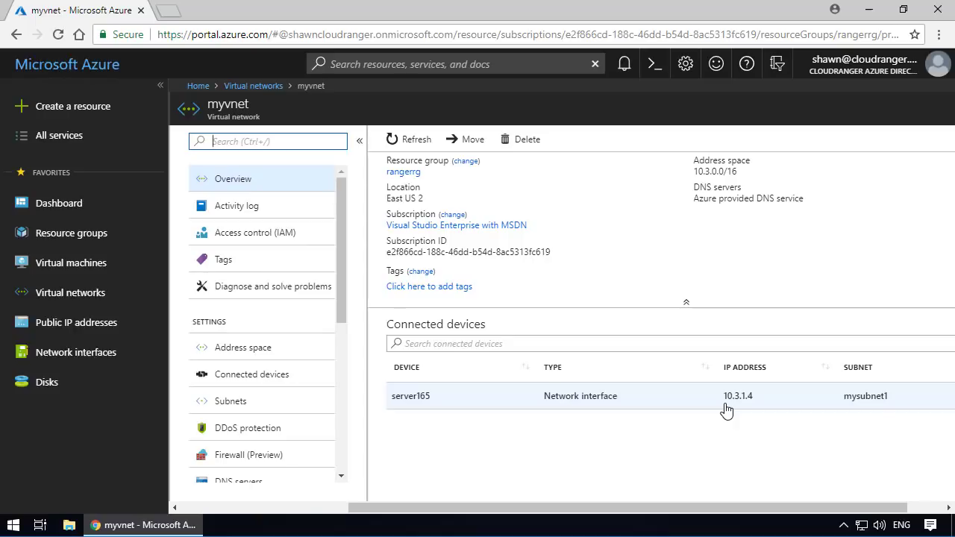
- Revisit server1's overview and open the public IP address resource server1-ip to see what it is associated with
left_click(88, 265)
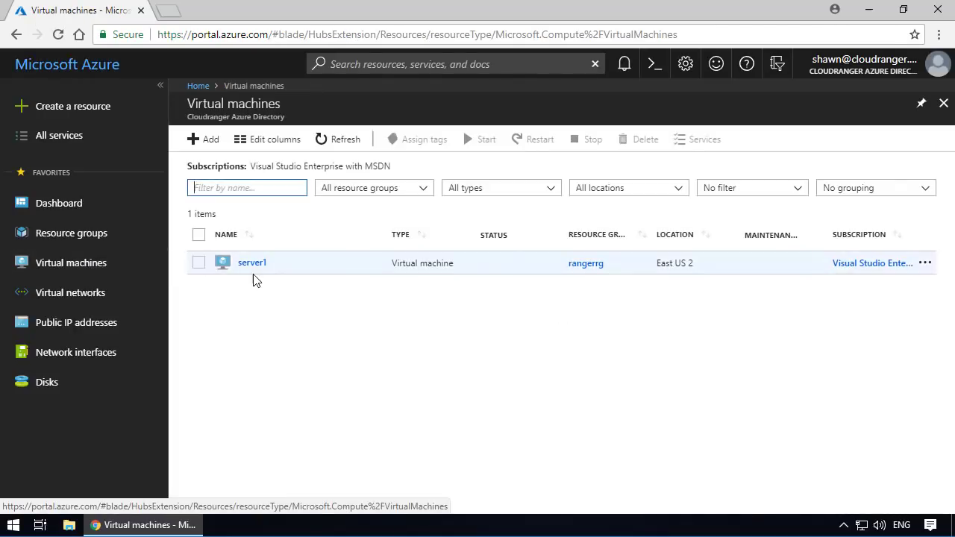
left_click(252, 266)
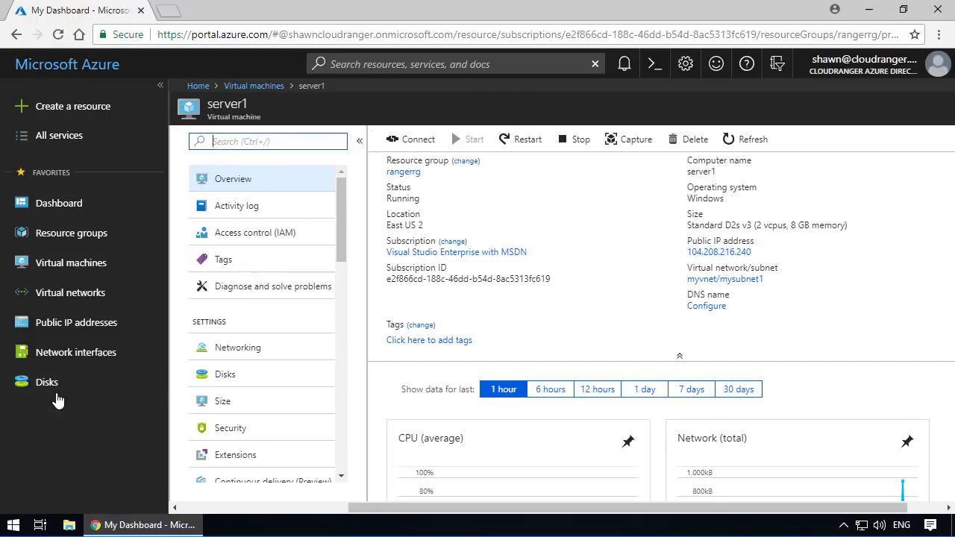
left_click(61, 331)
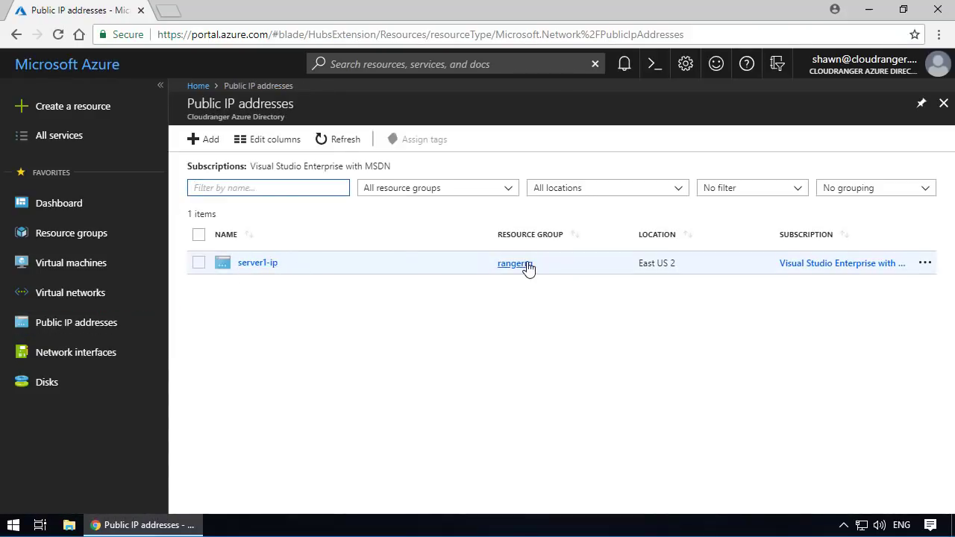
left_click(254, 264)
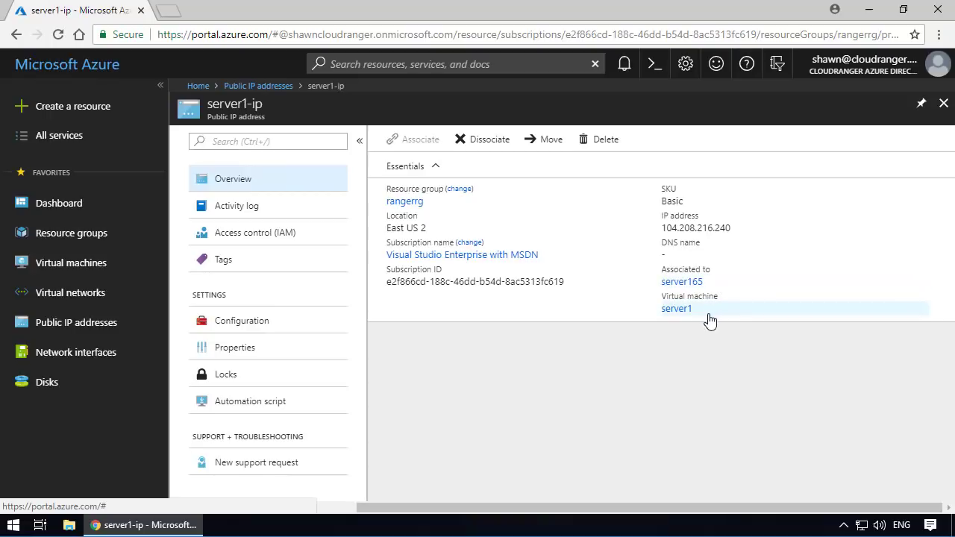
- Examine network interface server165, including its overview, IP configurations and DNS server settings
left_click(73, 354)
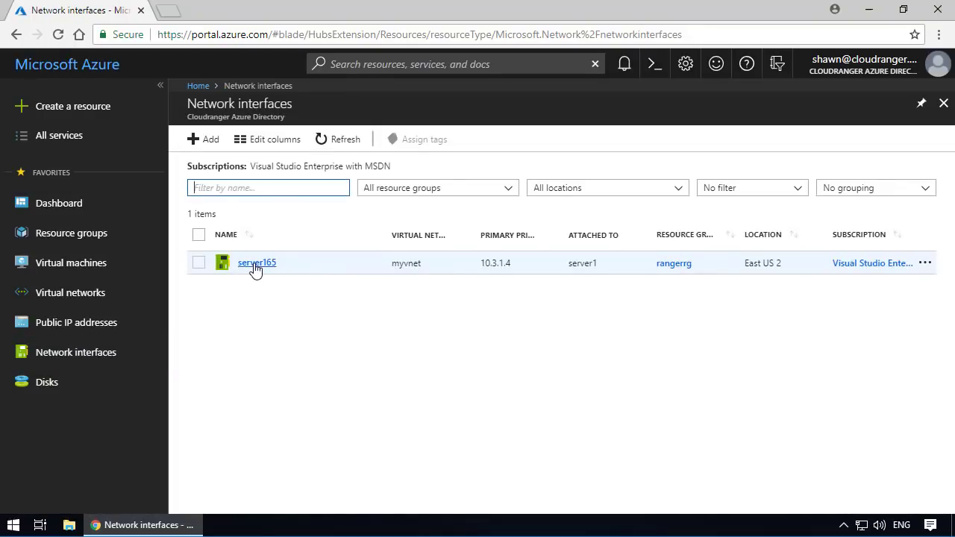
left_click(257, 266)
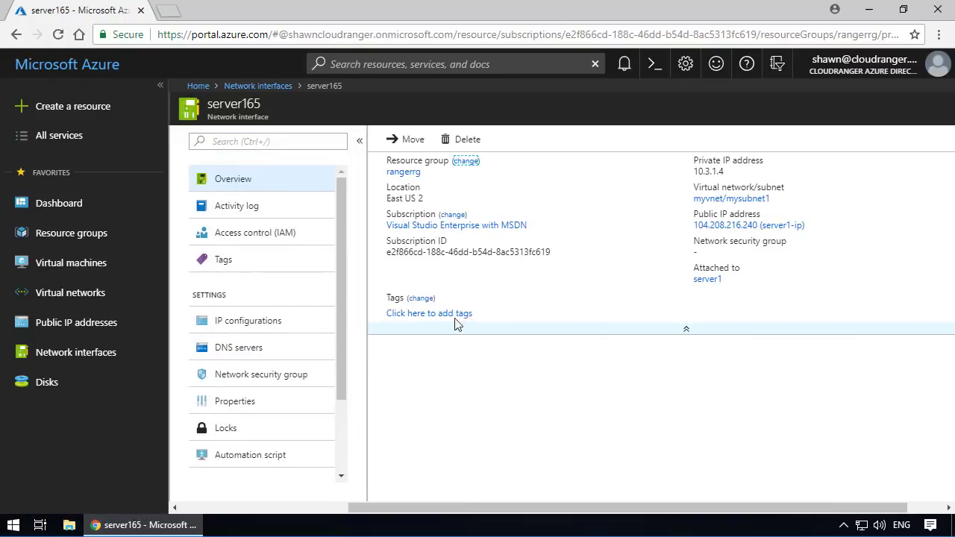
left_click(251, 327)
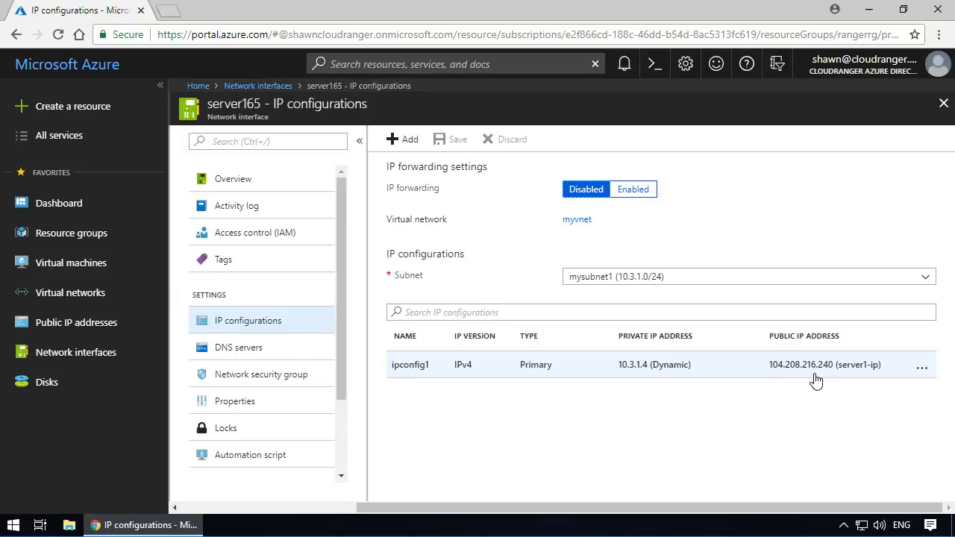
left_click(223, 349)
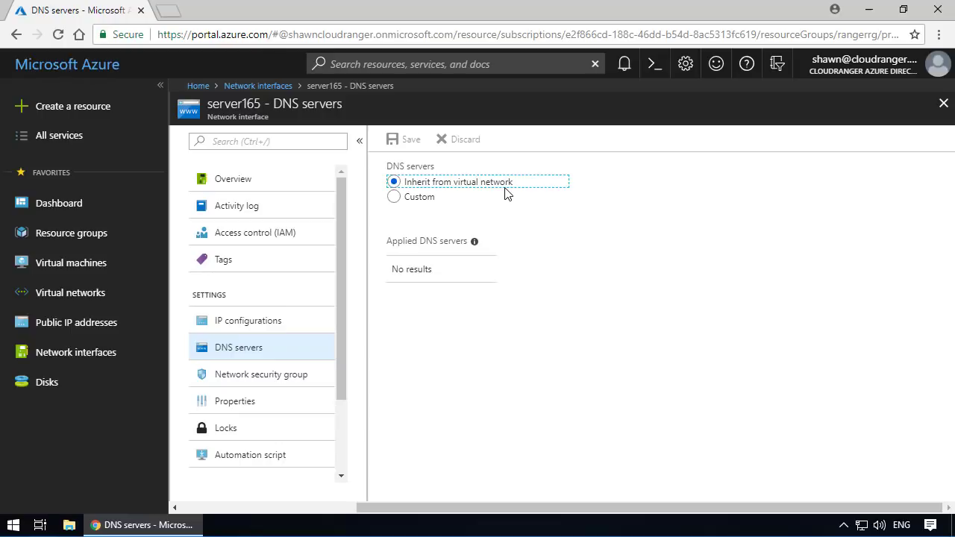
left_click(272, 179)
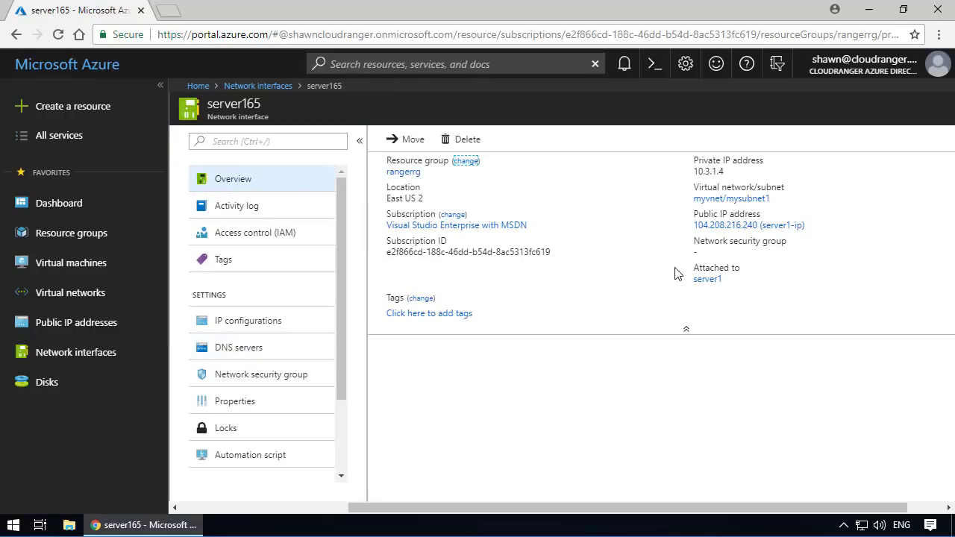
- Open server1 from the virtual machines and download its RDP file for the public IP address on port 3389
left_click(116, 269)
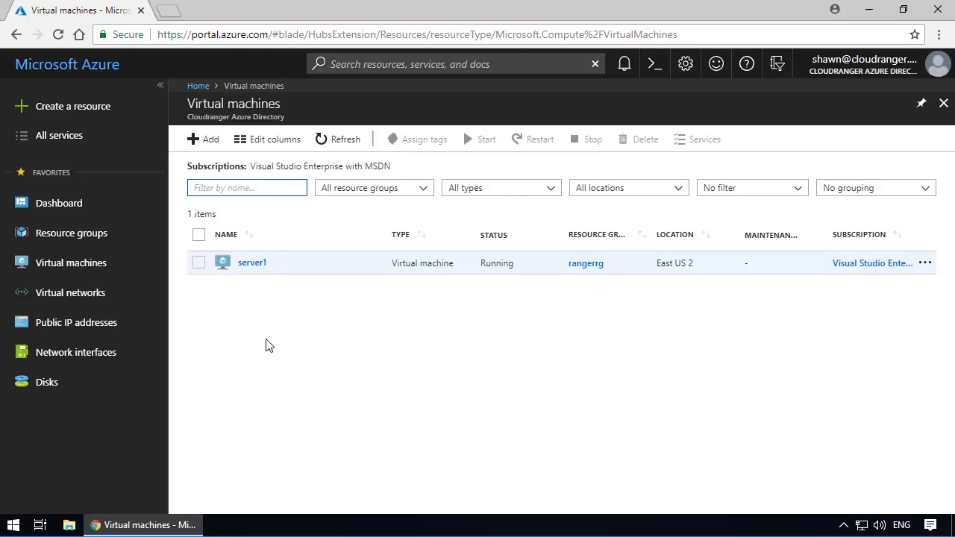
left_click(262, 267)
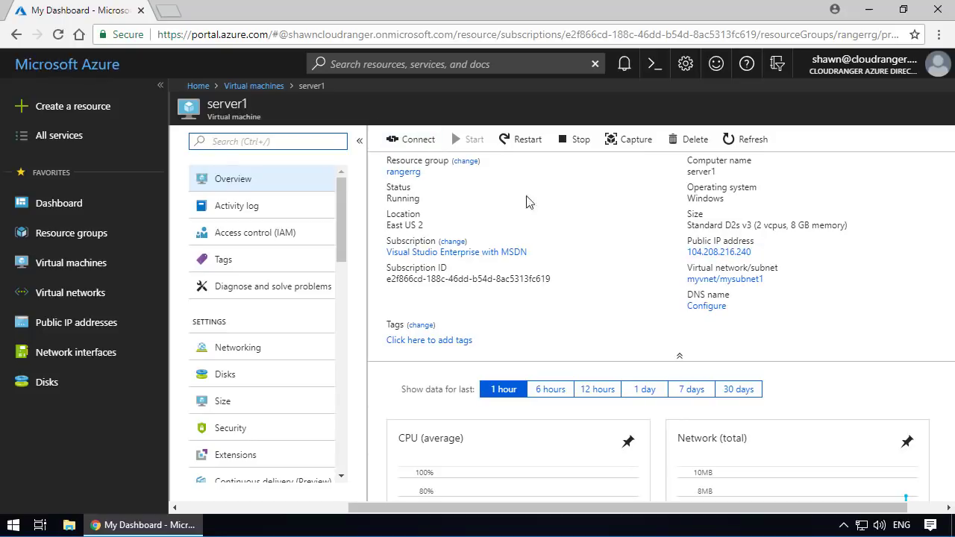
left_click(430, 142)
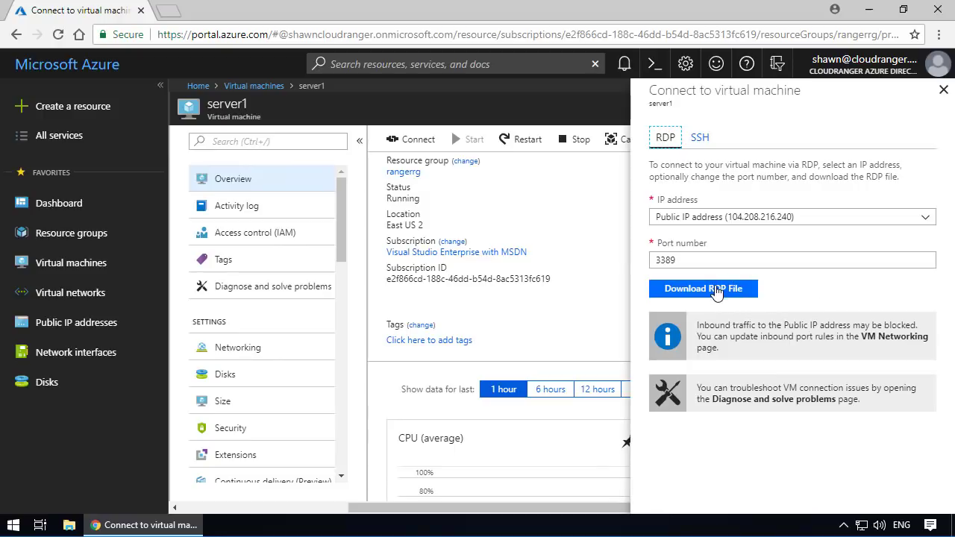
left_click(716, 291)
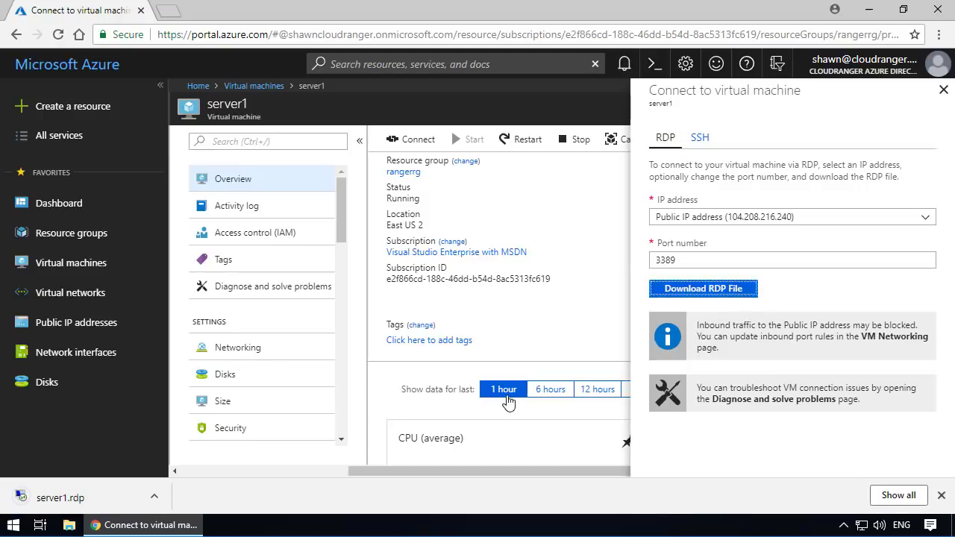
left_click(60, 499)
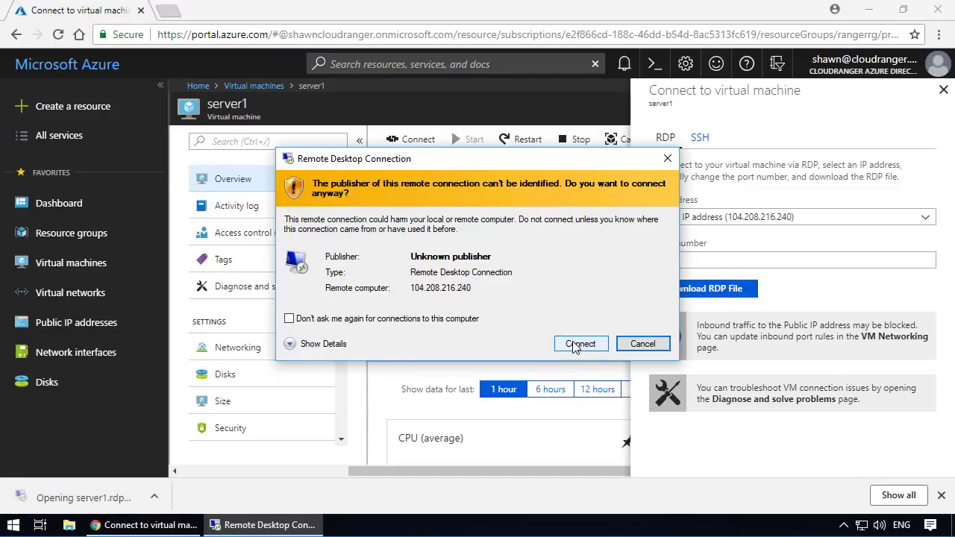
left_click(641, 344)
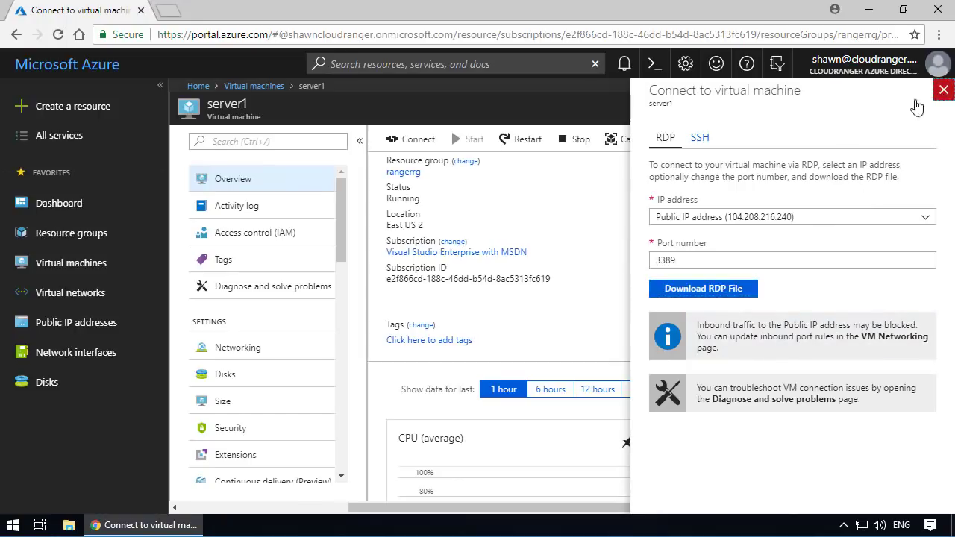
left_click(944, 90)
- Locate the downloaded server1.rdp in the Downloads folder and open its Remote Desktop Connection settings for editing, going to the computer address
left_click(939, 34)
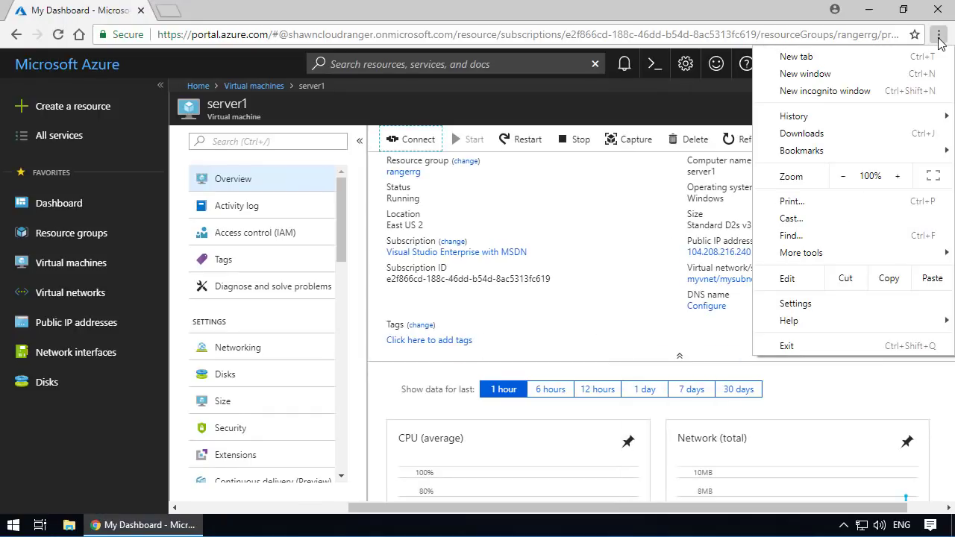
left_click(824, 134)
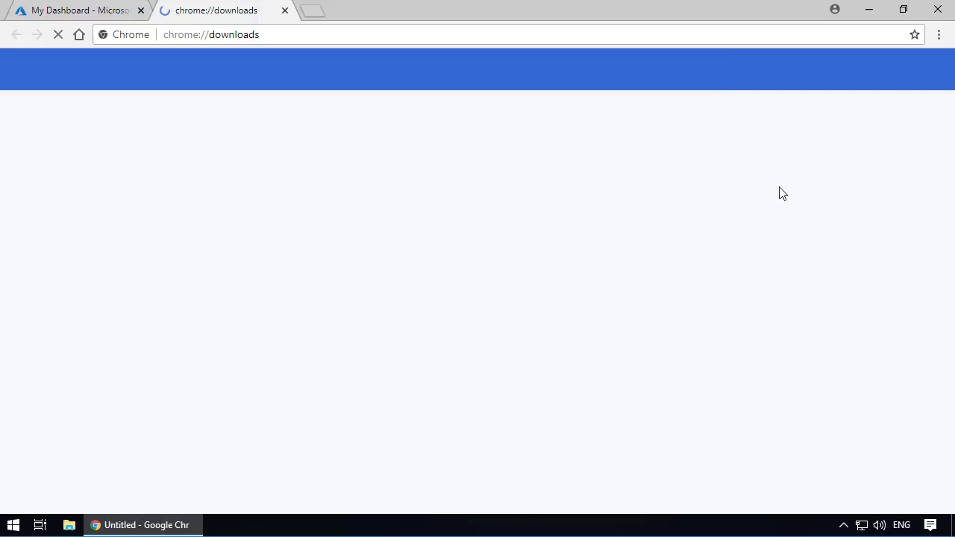
left_click(284, 10)
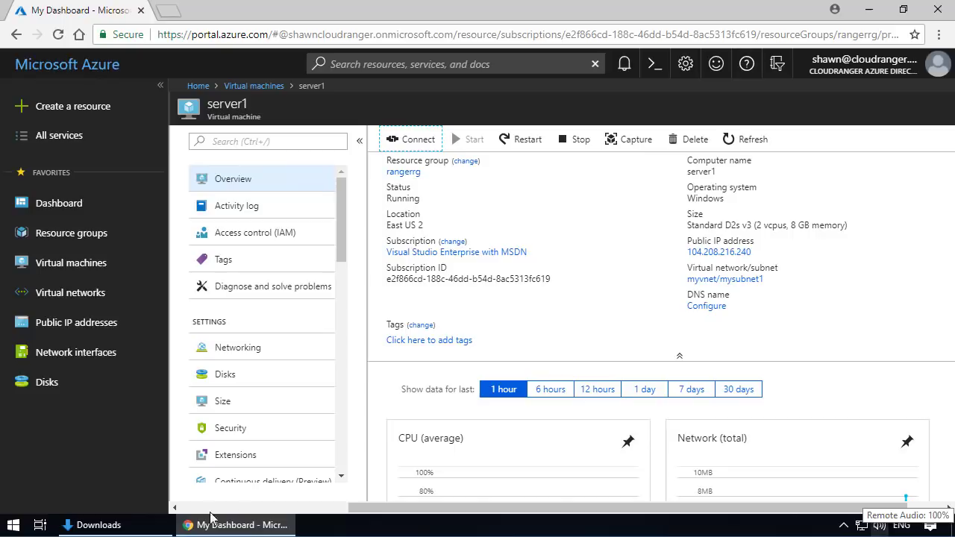
left_click(108, 526)
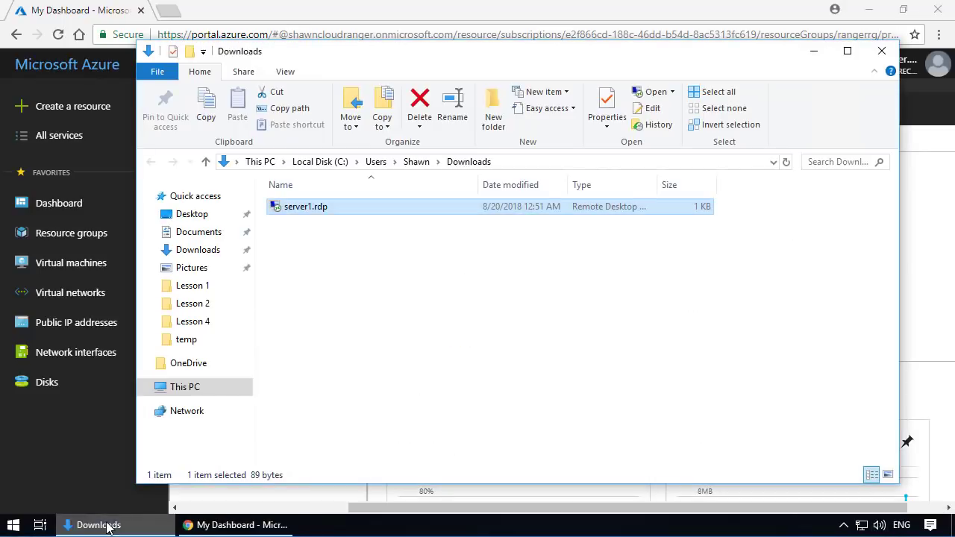
right_click(340, 210)
left_click(264, 234)
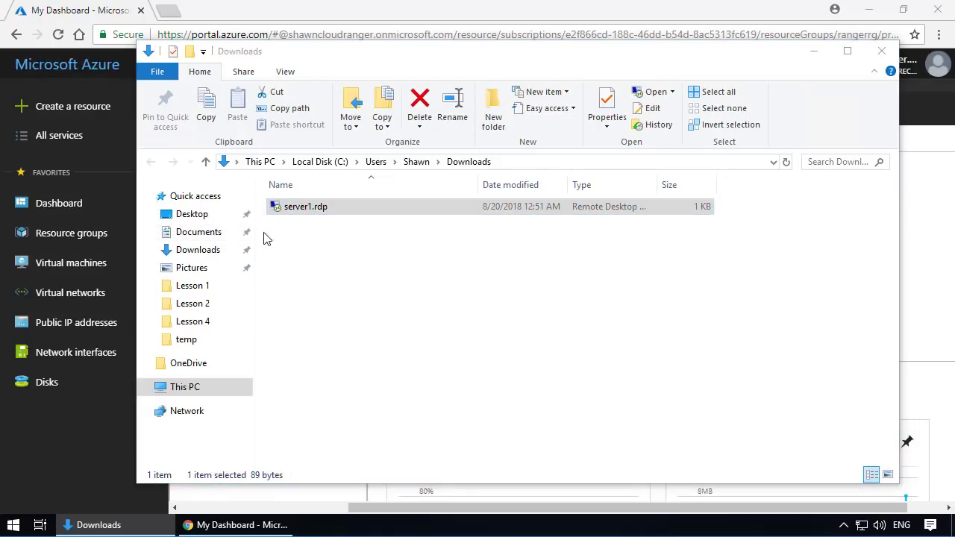
left_click(470, 226)
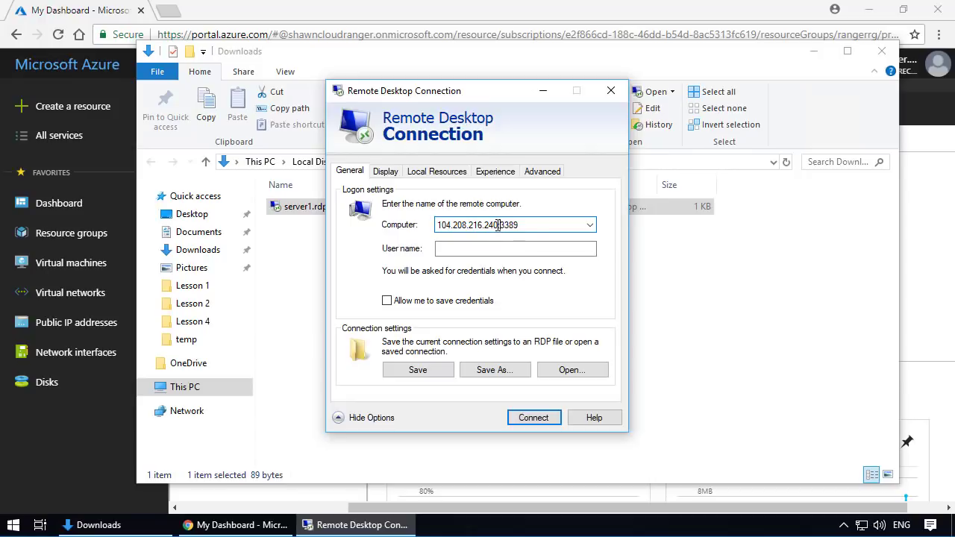
- Check the IP address and port in the Remote Desktop computer field against the public IP address on server1's Azure overview
left_click_drag(500, 226, 431, 226)
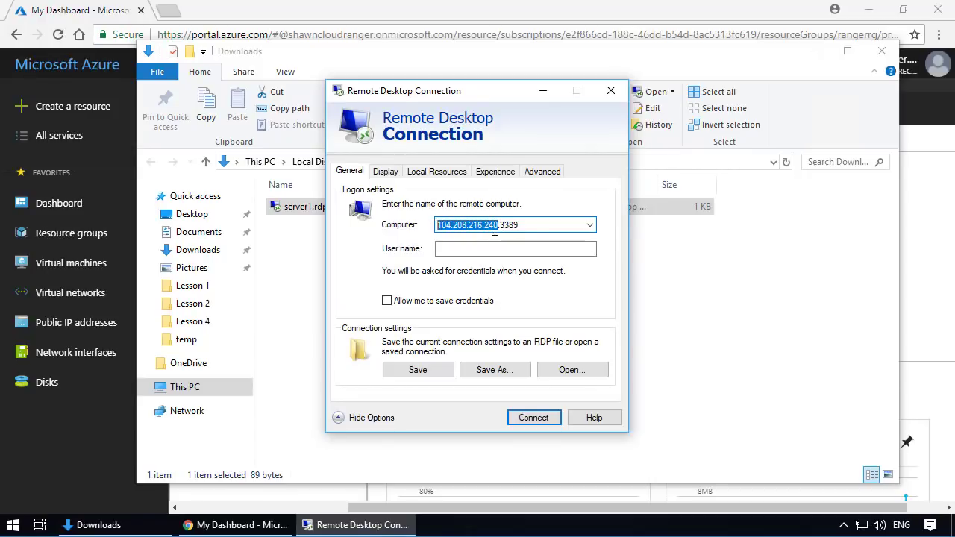
left_click_drag(504, 226, 535, 226)
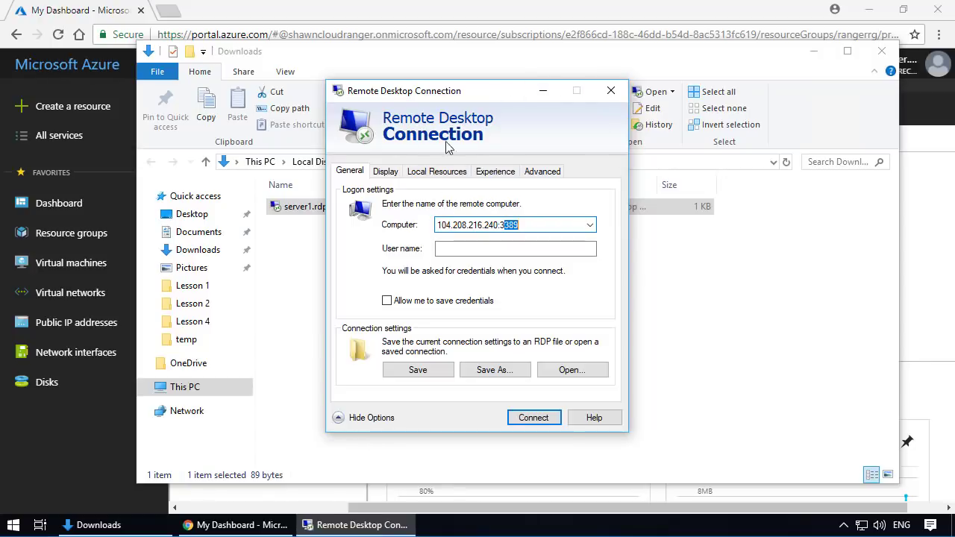
left_click(233, 525)
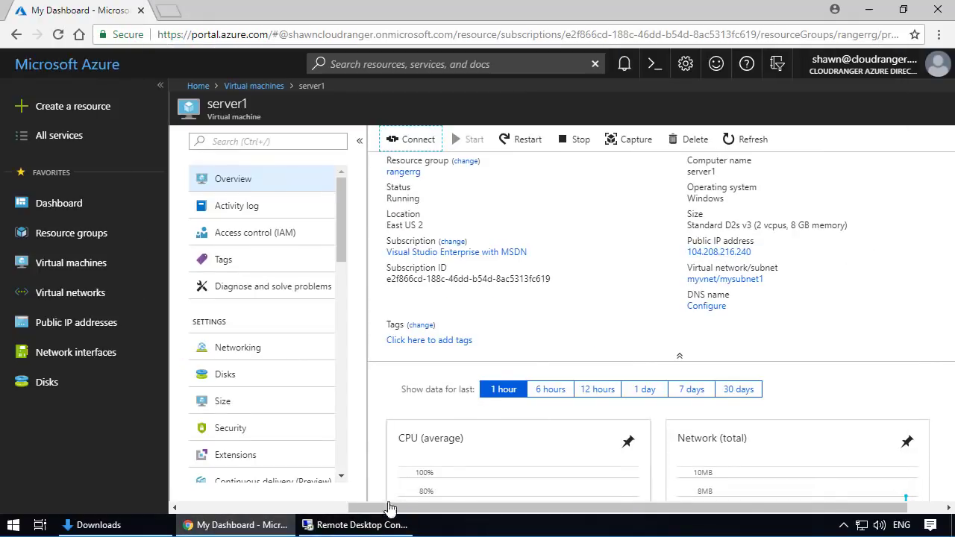
left_click(354, 524)
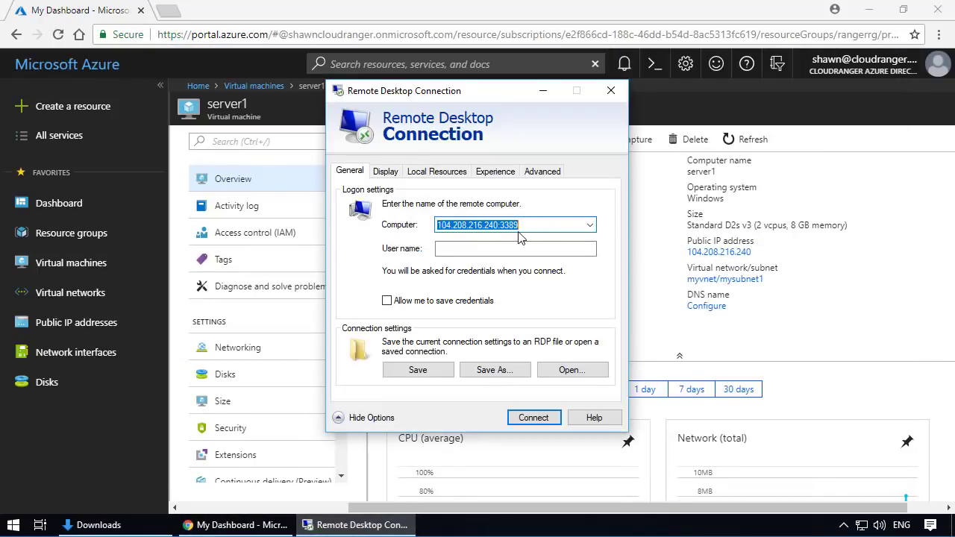
- Connect to server1 despite the unknown publisher, sign in with the administrator user name and password, and accept the untrusted certificate
left_click(532, 418)
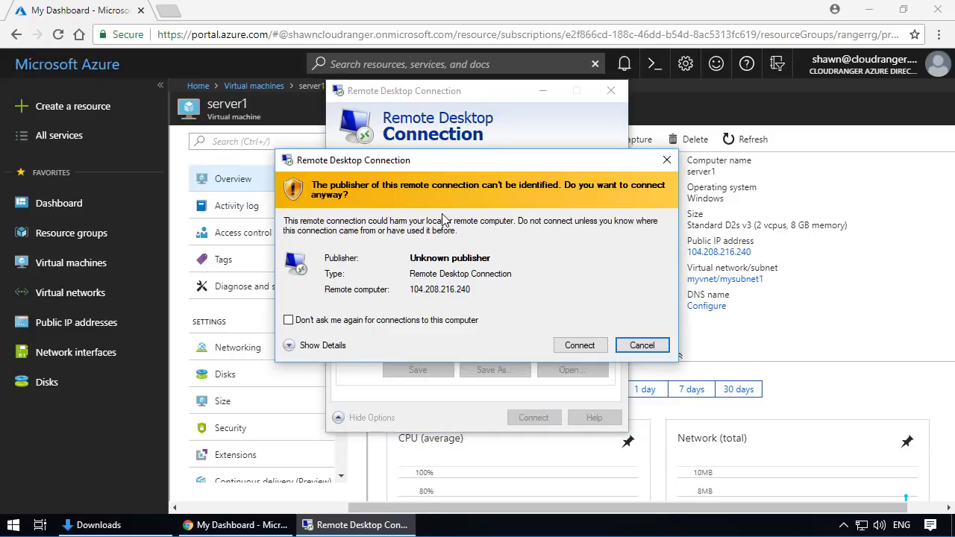
left_click(584, 349)
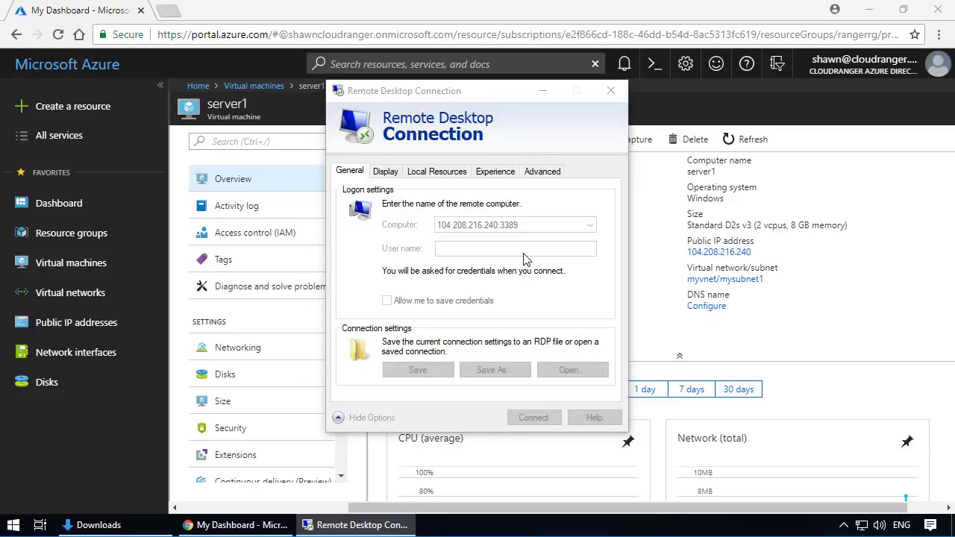
type("shawn")
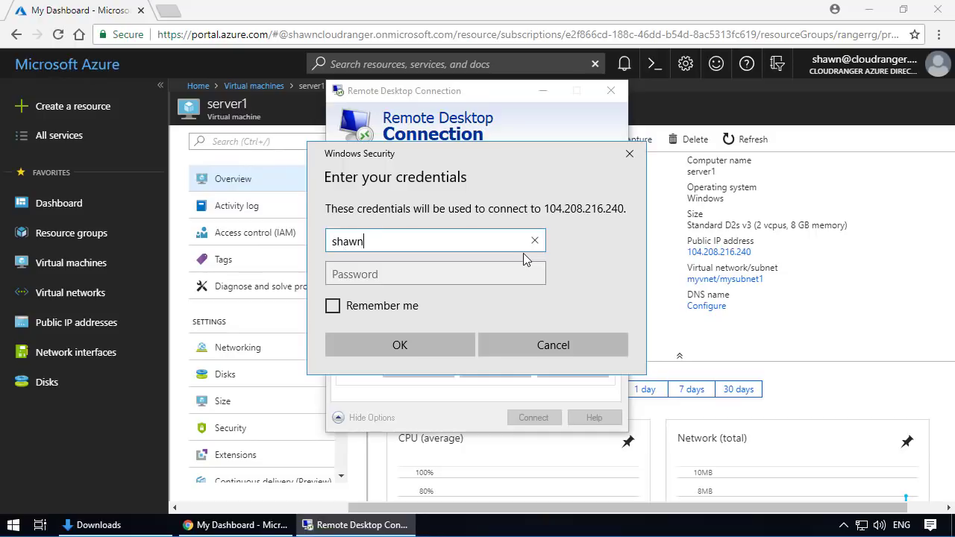
key("Tab")
type("********")
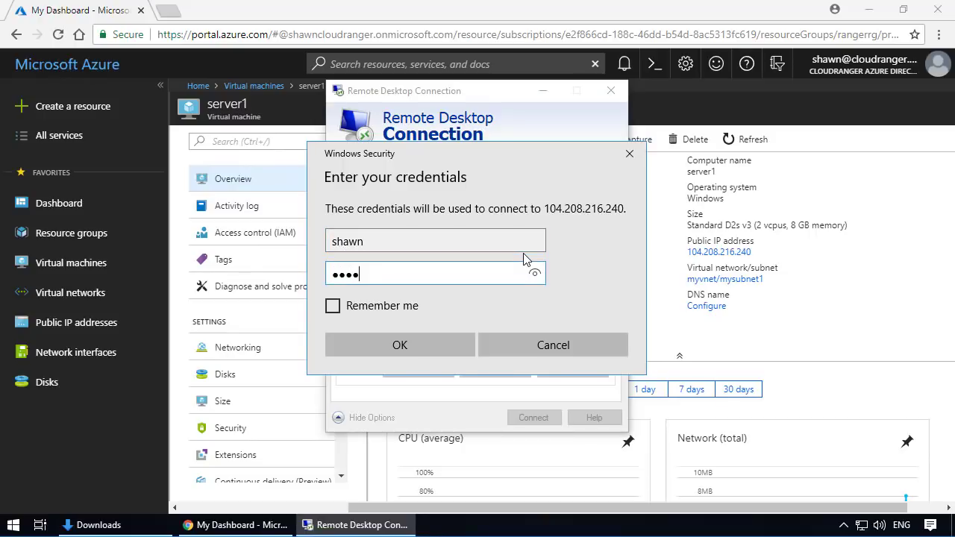
type("****")
key("Return")
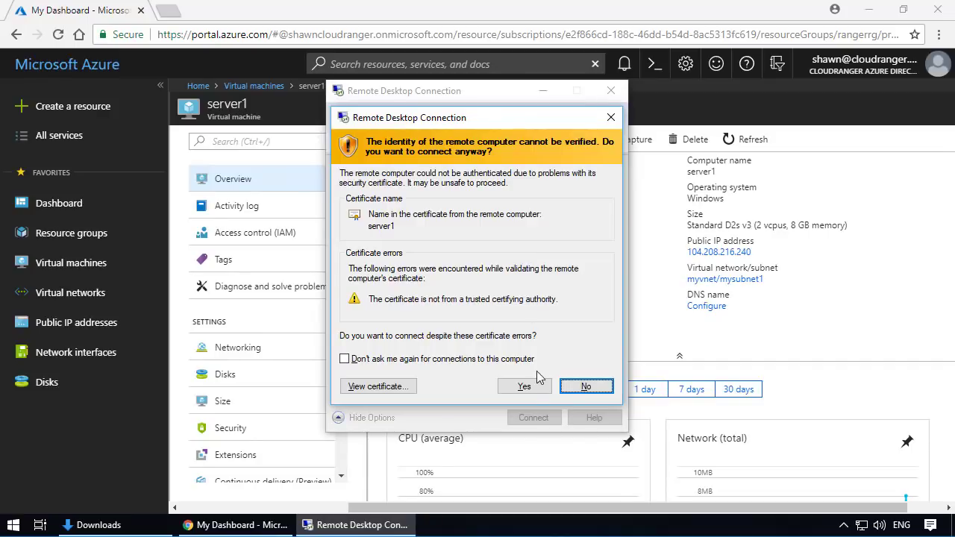
left_click(524, 386)
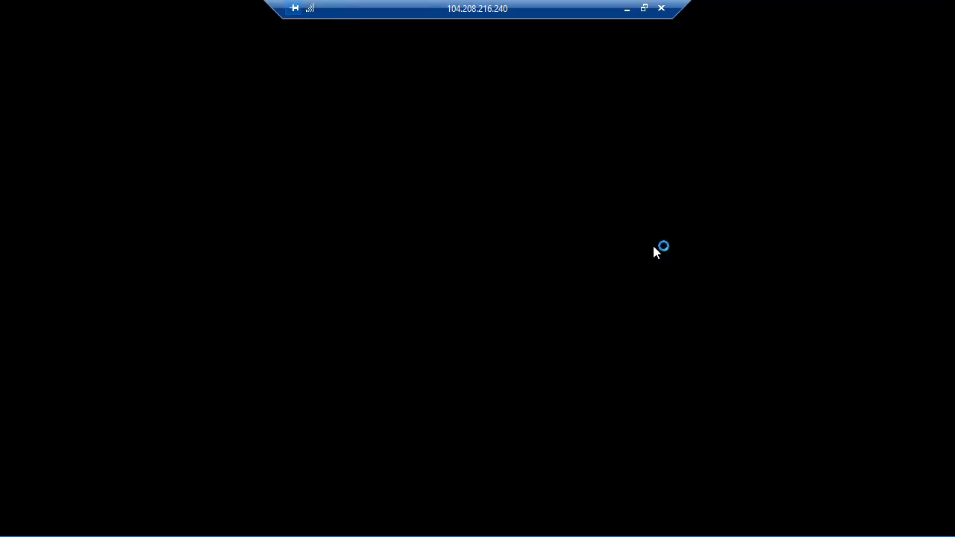
- Check server1's public IP address in the Azure portal, and allow the server to be discoverable on its network in the remote session
left_click(627, 9)
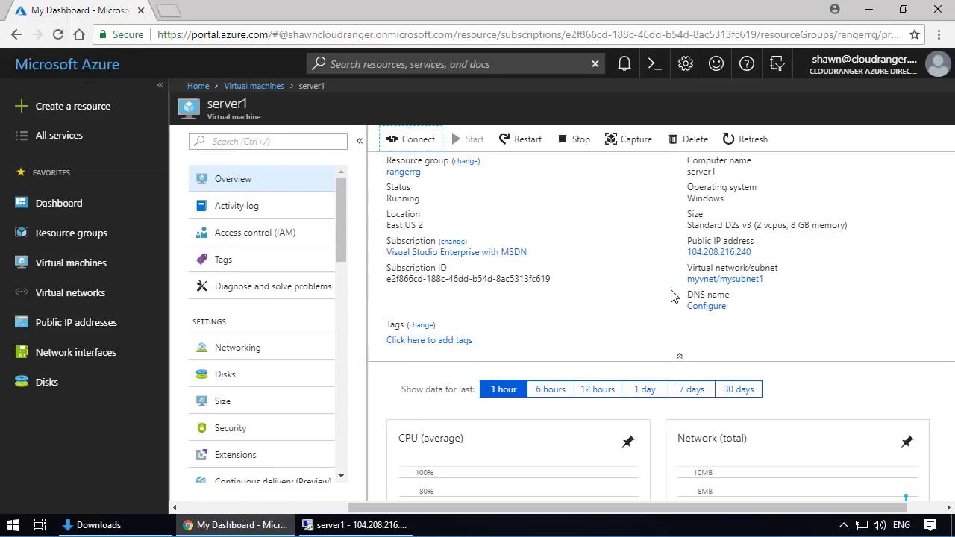
mouse_move(692, 257)
left_click(367, 526)
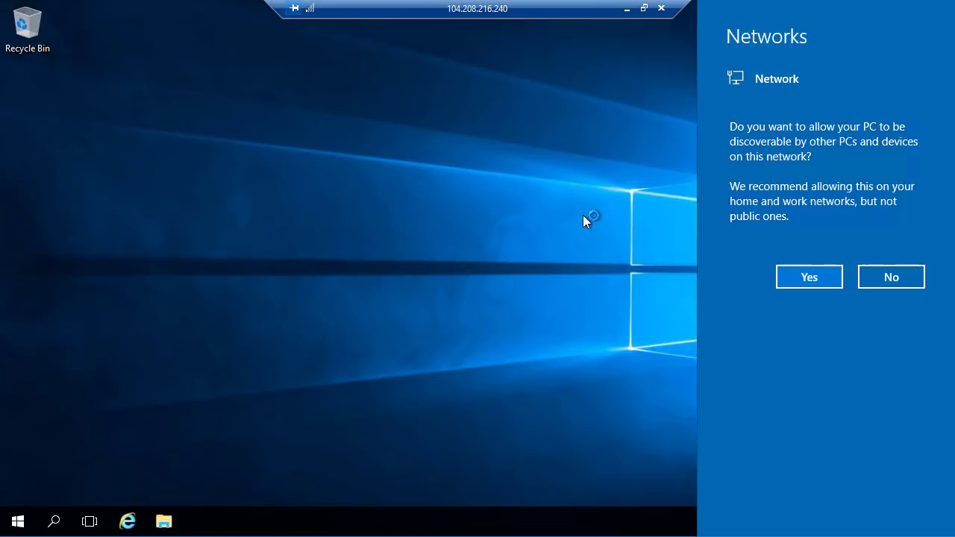
left_click(789, 274)
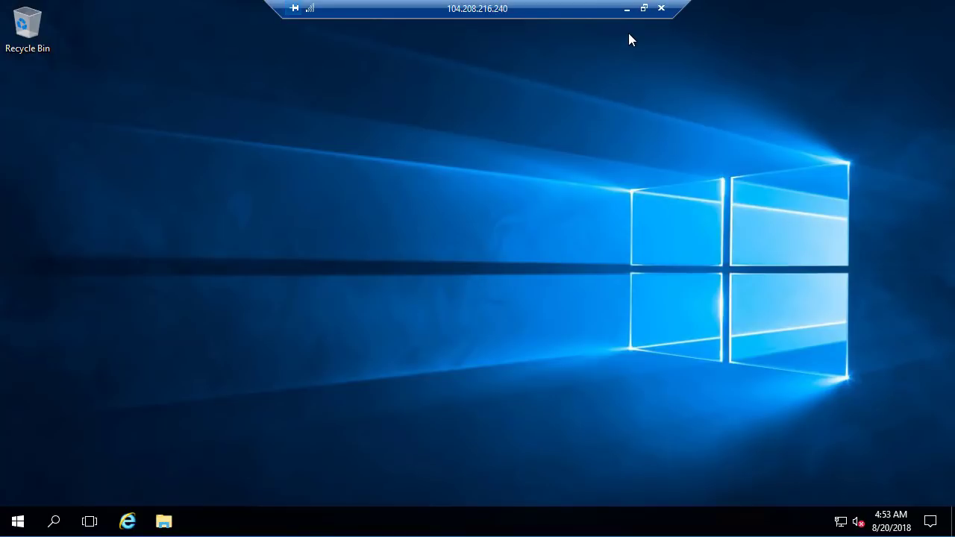
- Examine server1's Networking page in the Azure portal for its public and private IP addresses, and return to the remote session
left_click(627, 10)
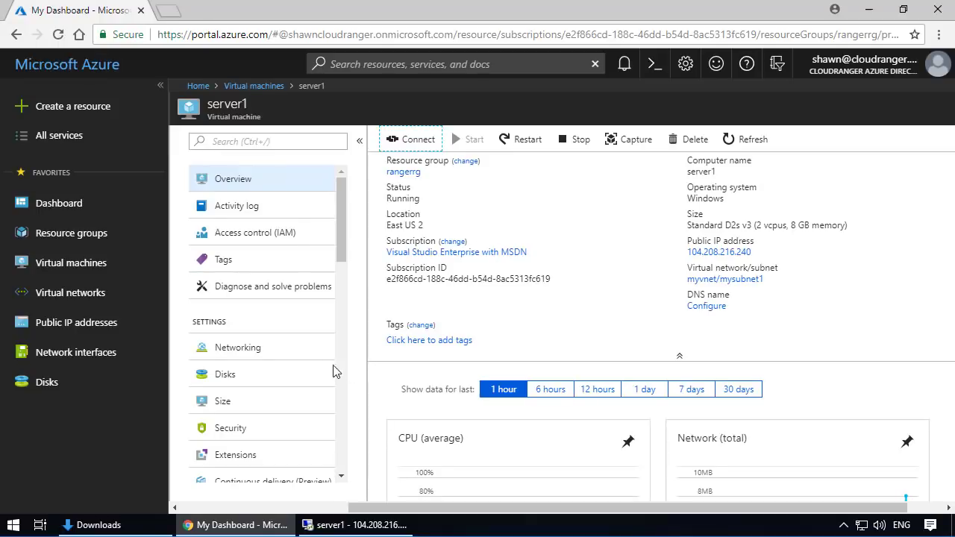
left_click(265, 351)
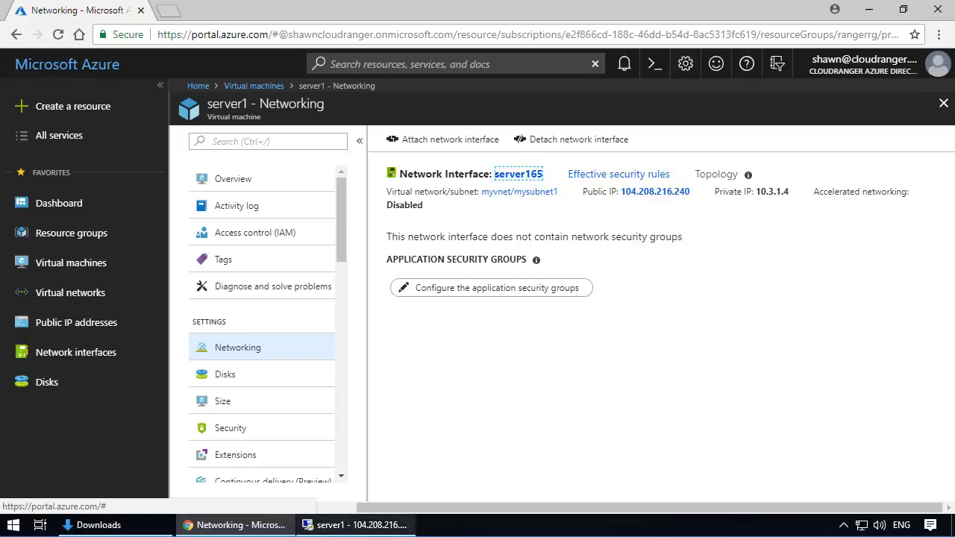
left_click(347, 525)
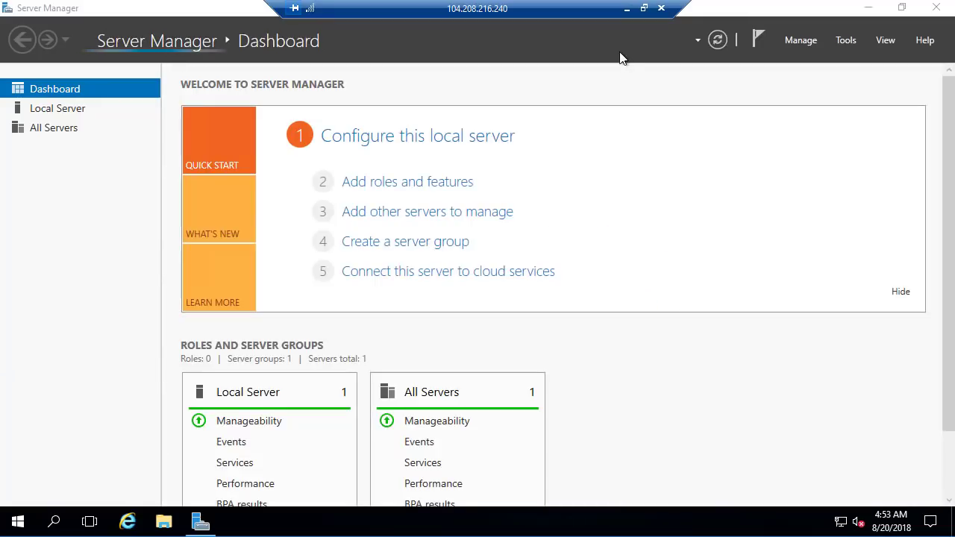
left_click(626, 8)
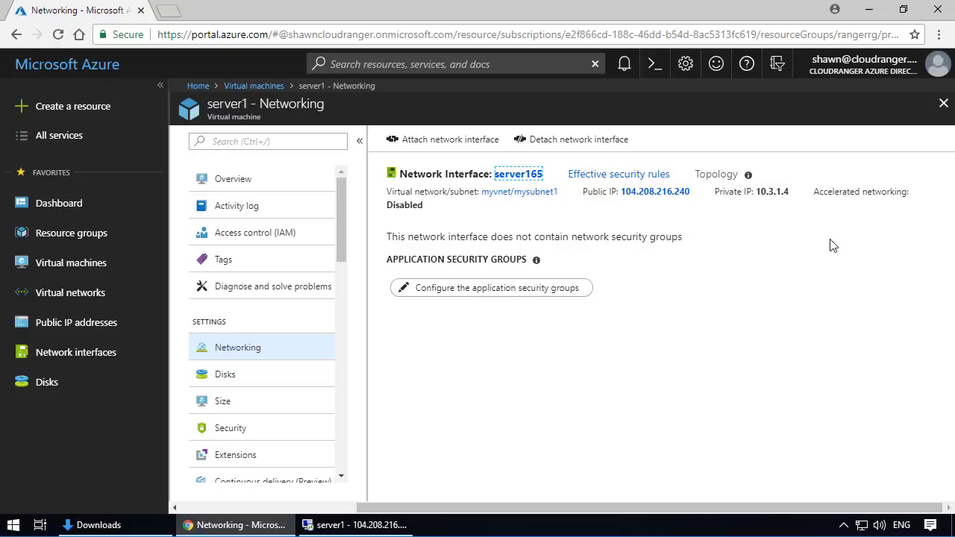
mouse_move(233, 525)
key("alt+Tab")
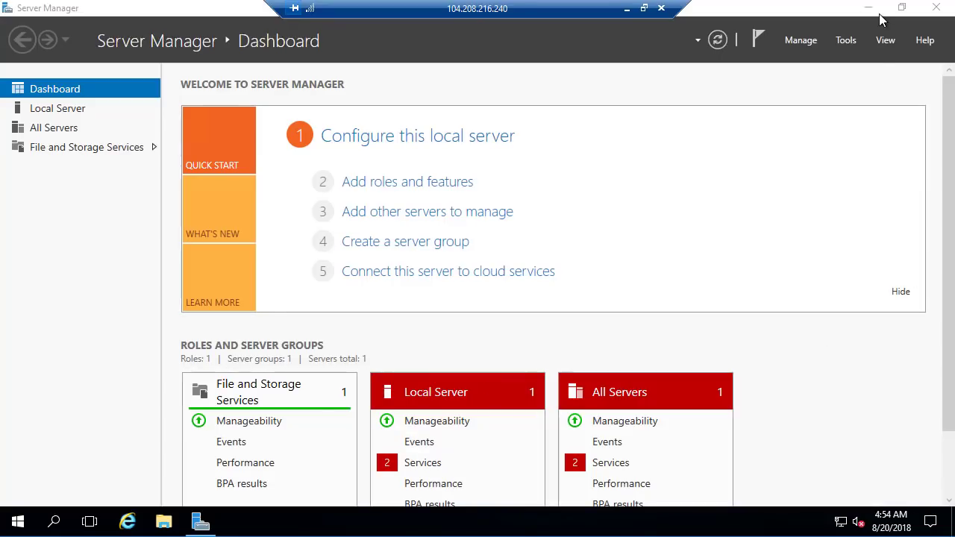
- Minimize Server Manager on server1 and open a maximized cmd window
left_click(879, 13)
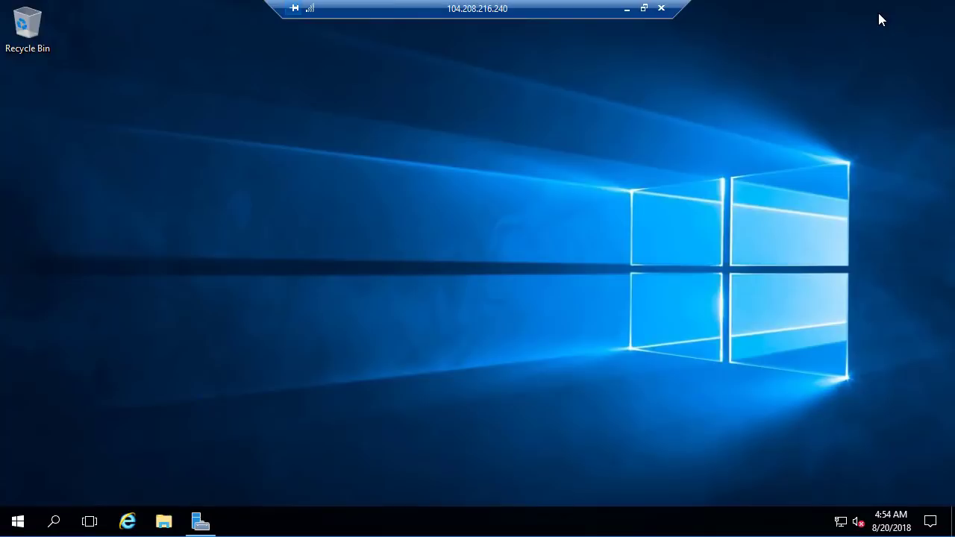
left_click(21, 521)
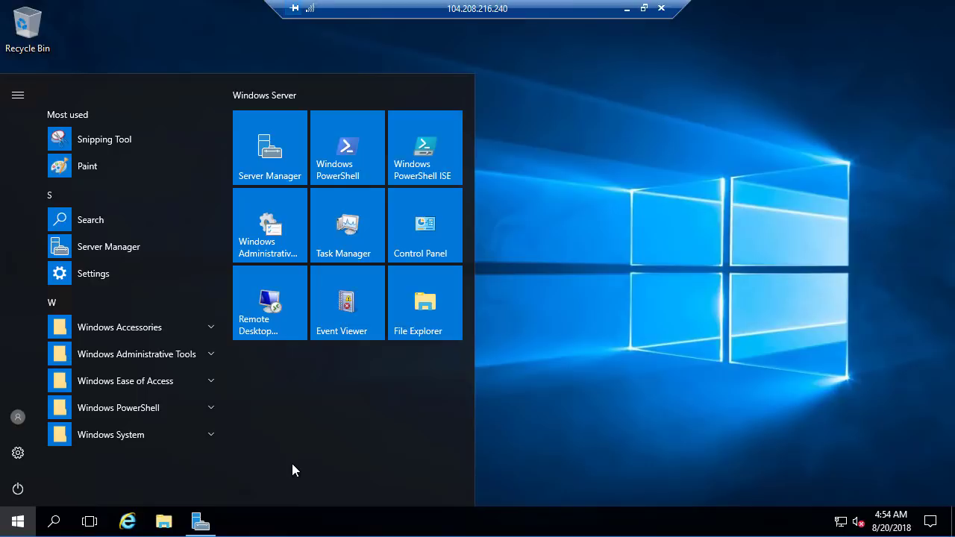
type("c")
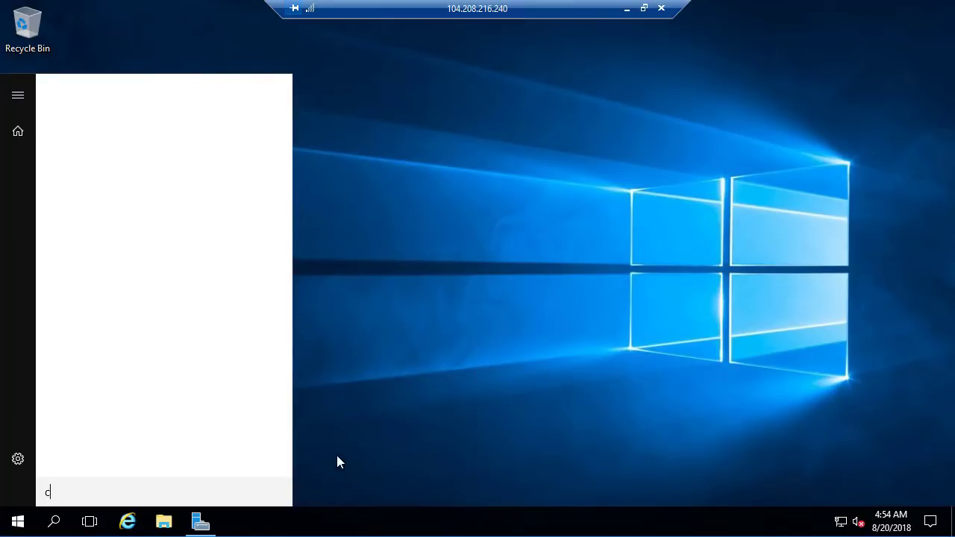
type("md")
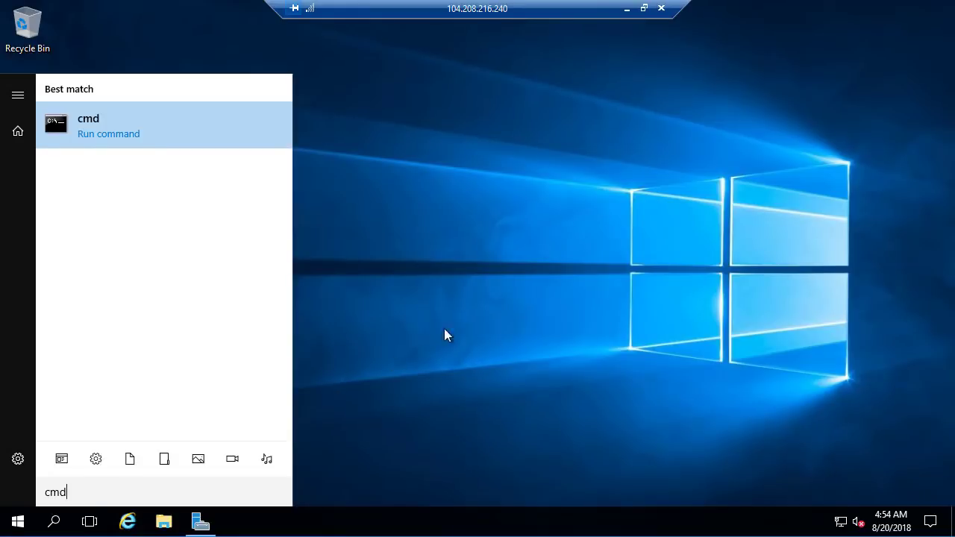
left_click(131, 129)
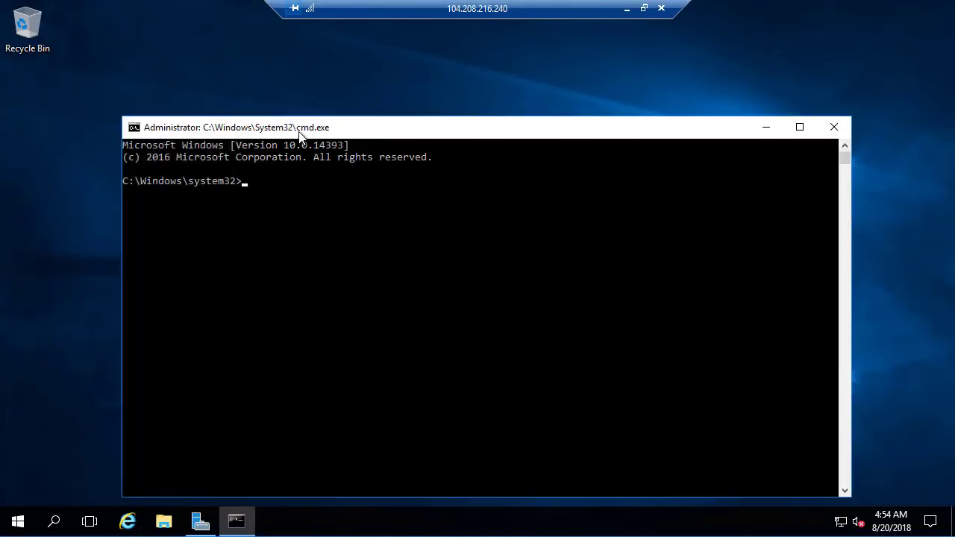
left_click_drag(283, 108, 253, 63)
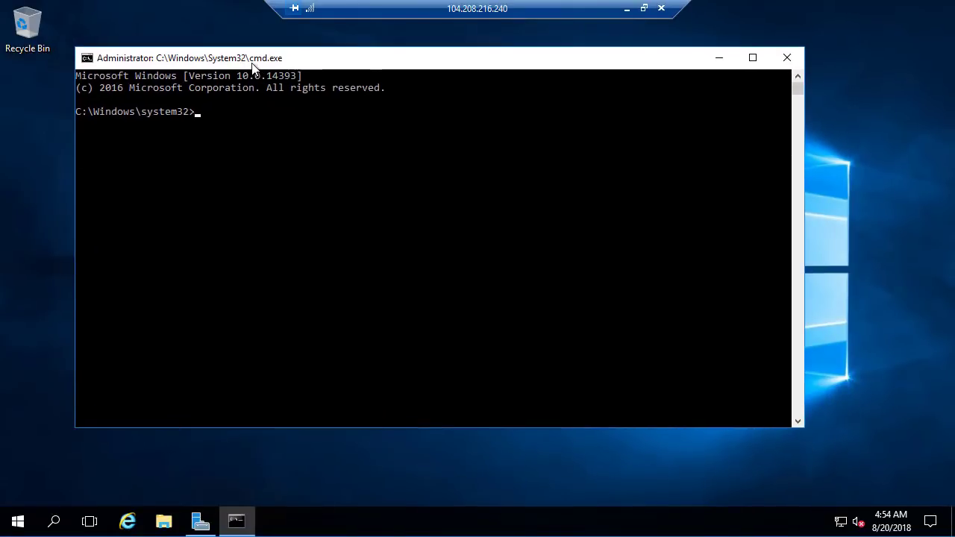
double_click(253, 63)
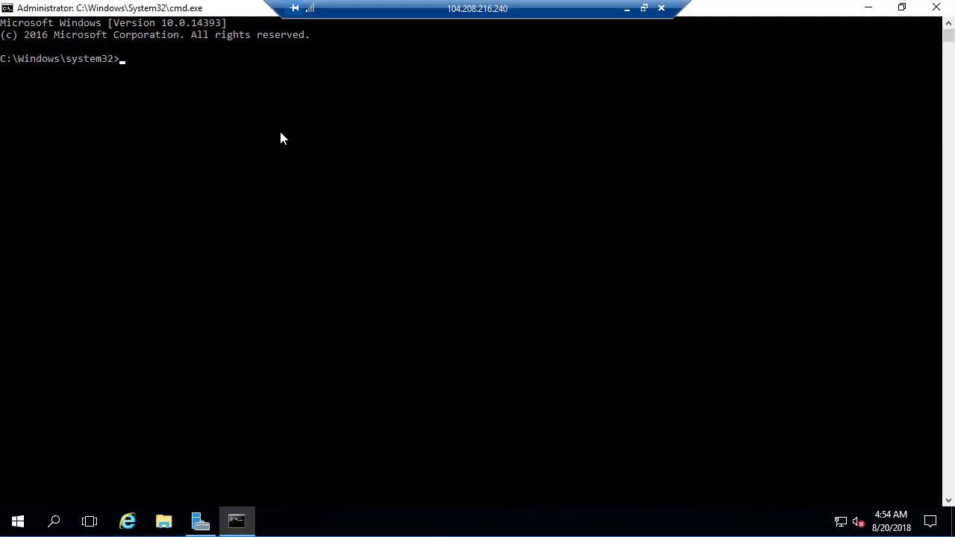
- Run ipconfig on server1 and examine the Ethernet adapter's IPv4 address, subnet mask and default gateway
type("ipconfig")
key("Return")
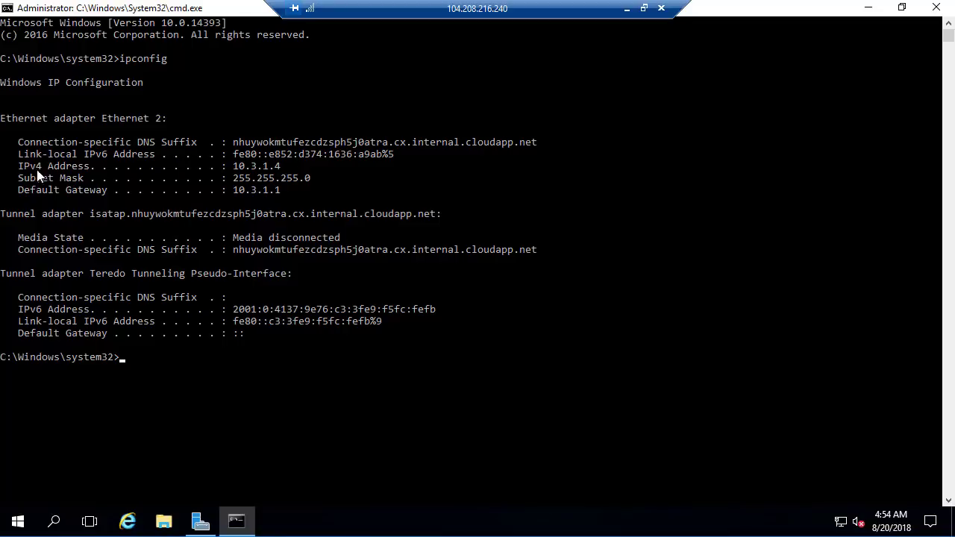
left_click_drag(24, 169, 125, 171)
left_click_drag(237, 169, 286, 166)
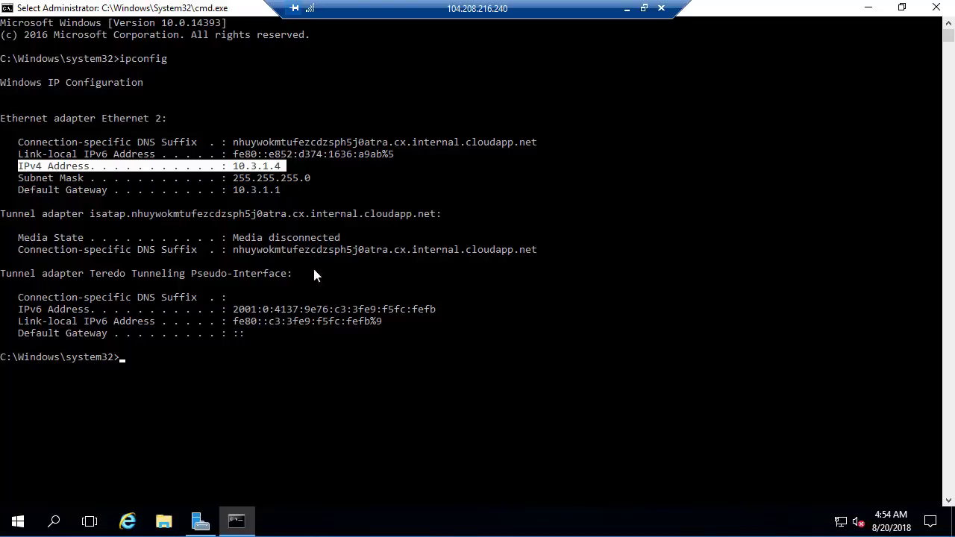
left_click_drag(20, 180, 347, 184)
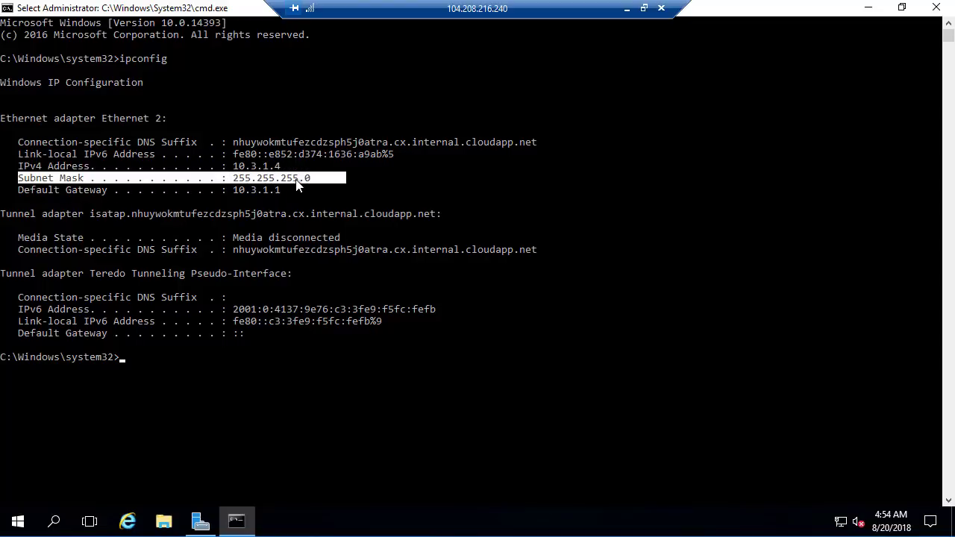
left_click(408, 177)
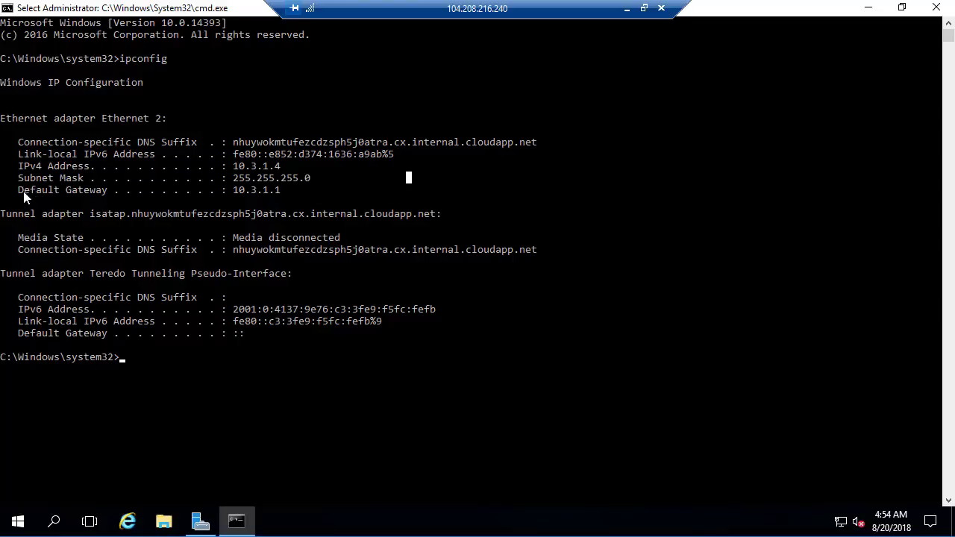
left_click_drag(23, 192, 108, 196)
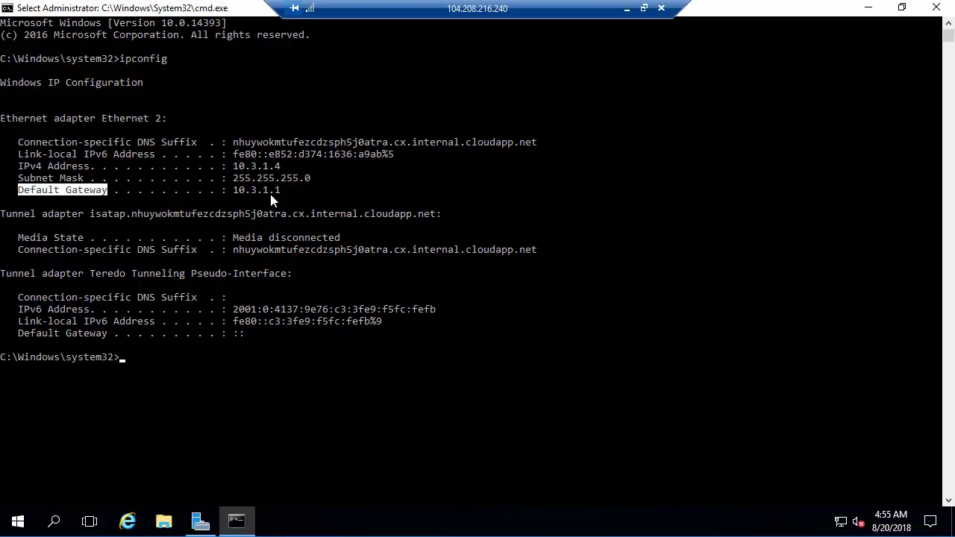
- Compare the private IP on server1's Networking page in the Azure portal with the ipconfig output in the remote session
left_click(627, 8)
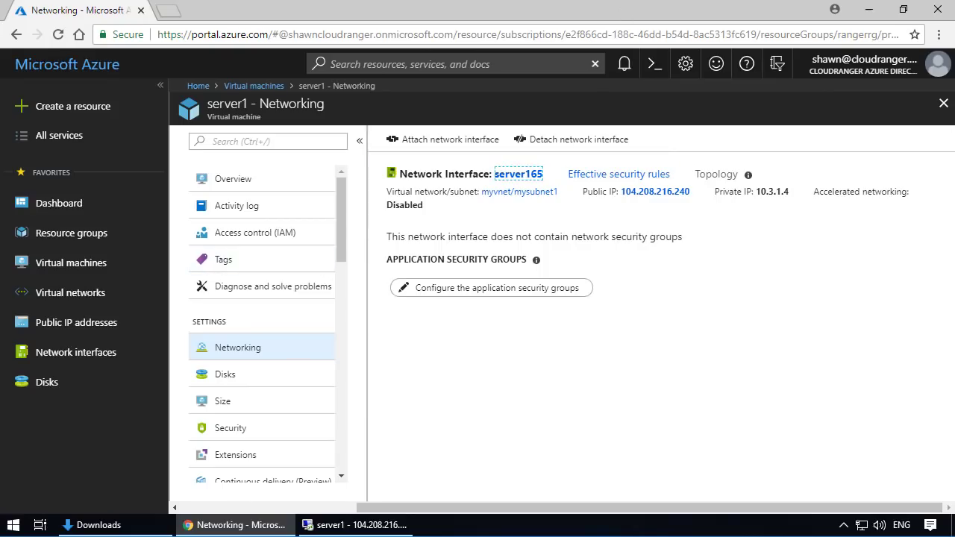
left_click(260, 262)
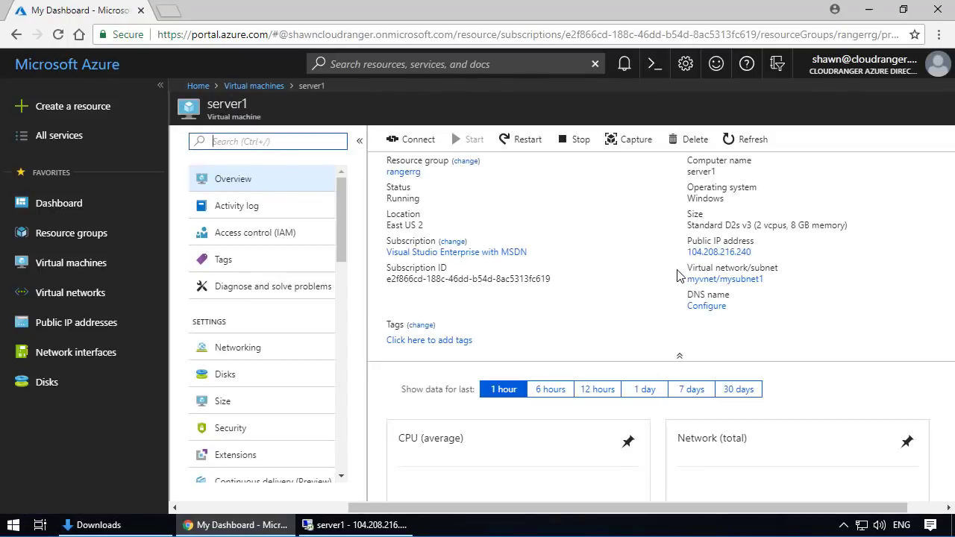
left_click(302, 351)
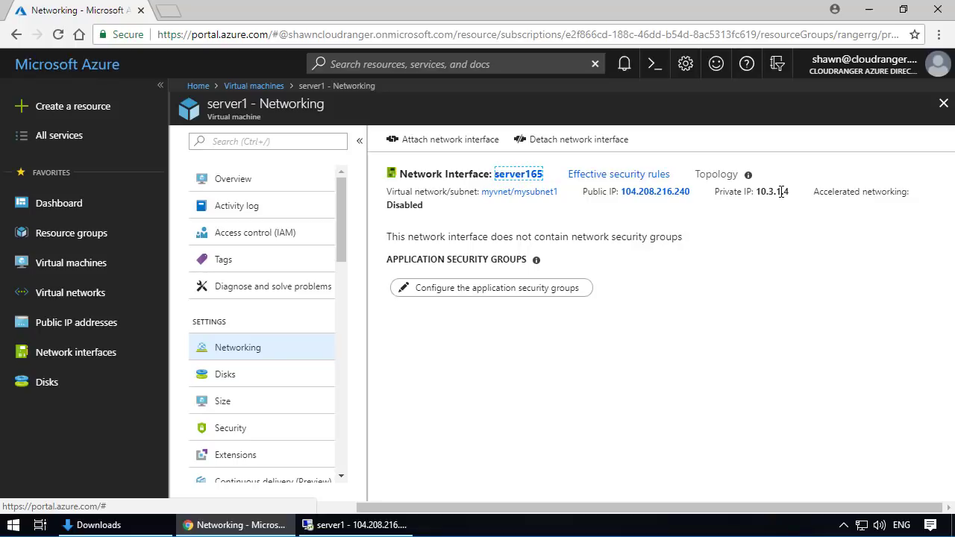
left_click_drag(782, 192, 790, 192)
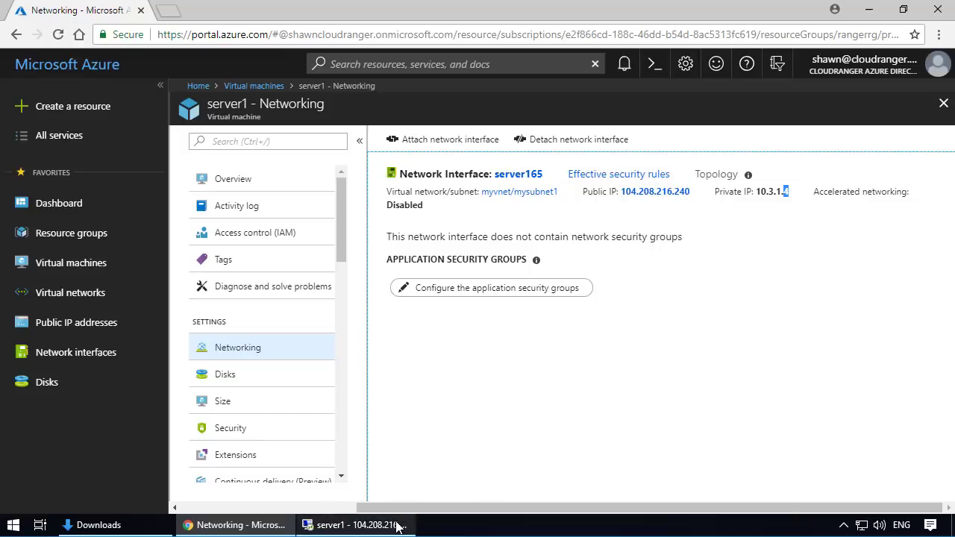
left_click(352, 525)
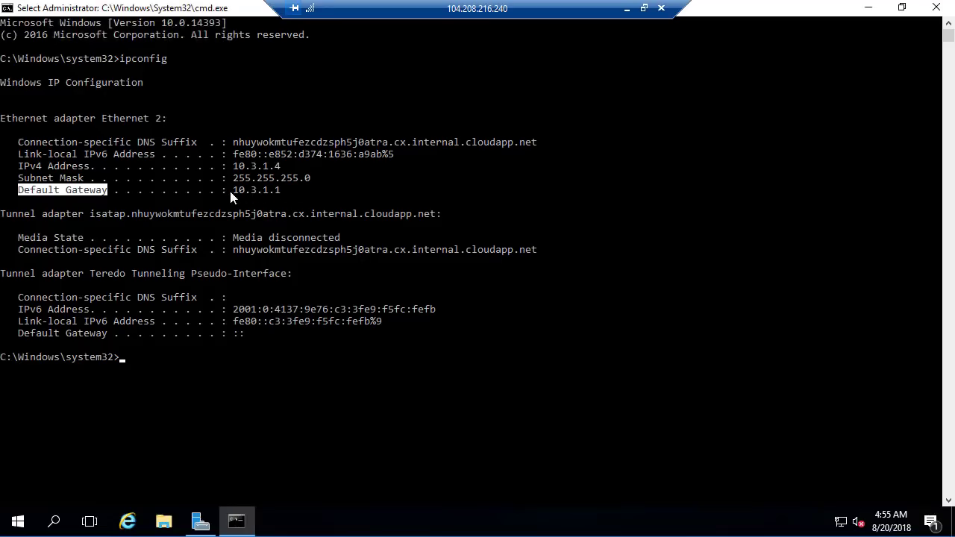
left_click_drag(234, 190, 276, 191)
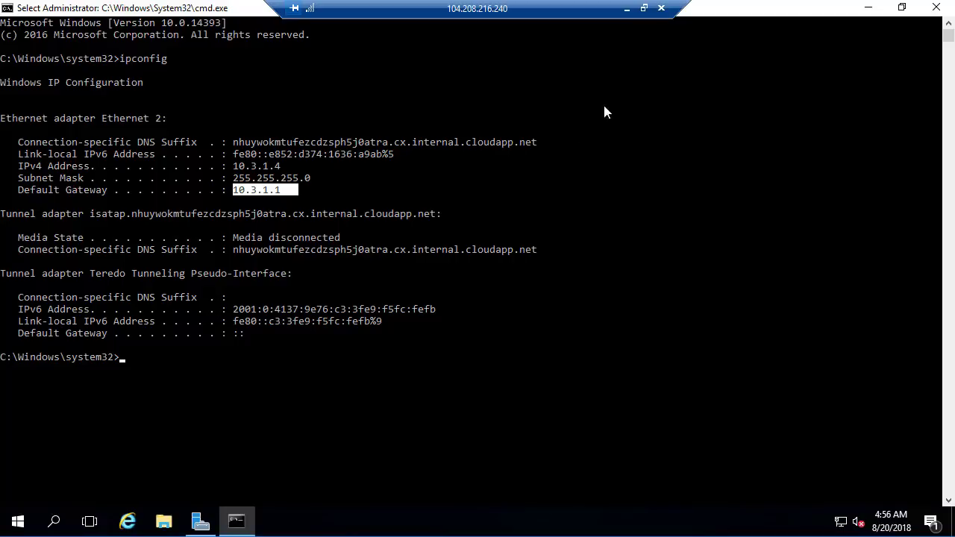
left_click(516, 391)
key("Escape")
type("ping ")
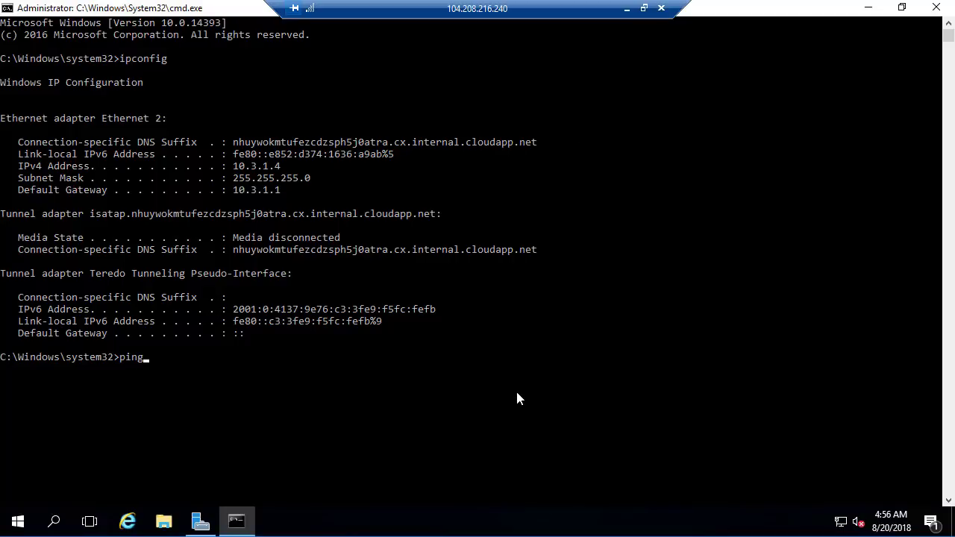
type("www.google.com")
key("Return")
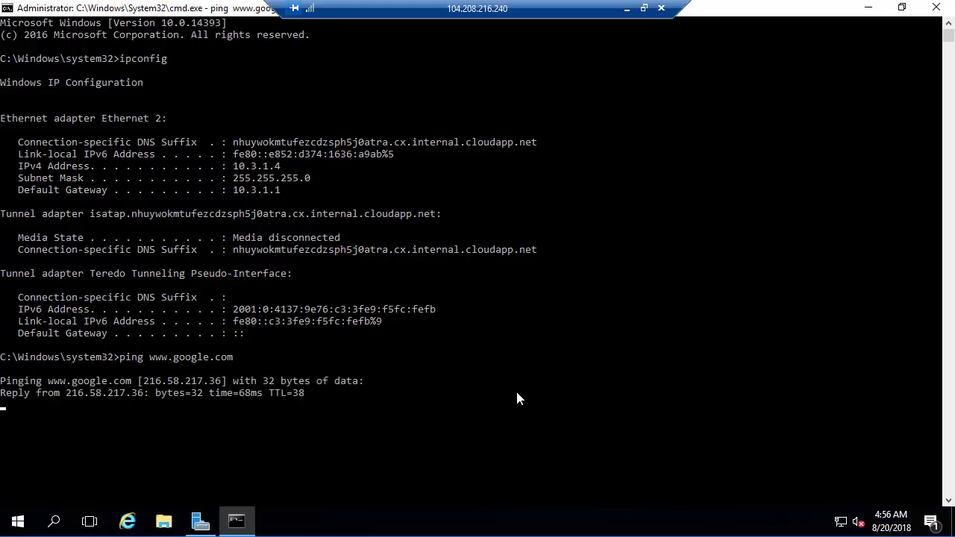
key("ctrl+c")
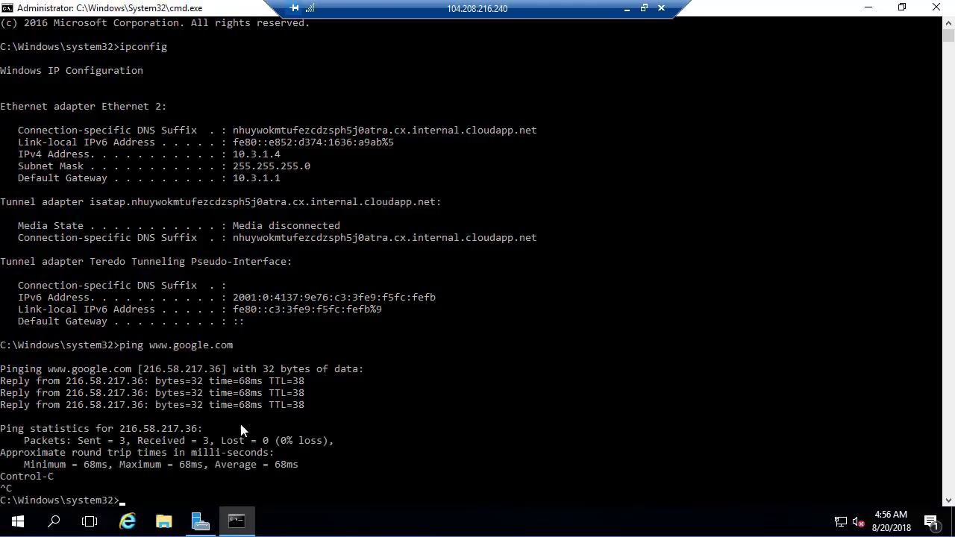
- In Server Manager's Local Server properties, turn IE Enhanced Security Configuration off for both Administrators and Users
left_click(200, 521)
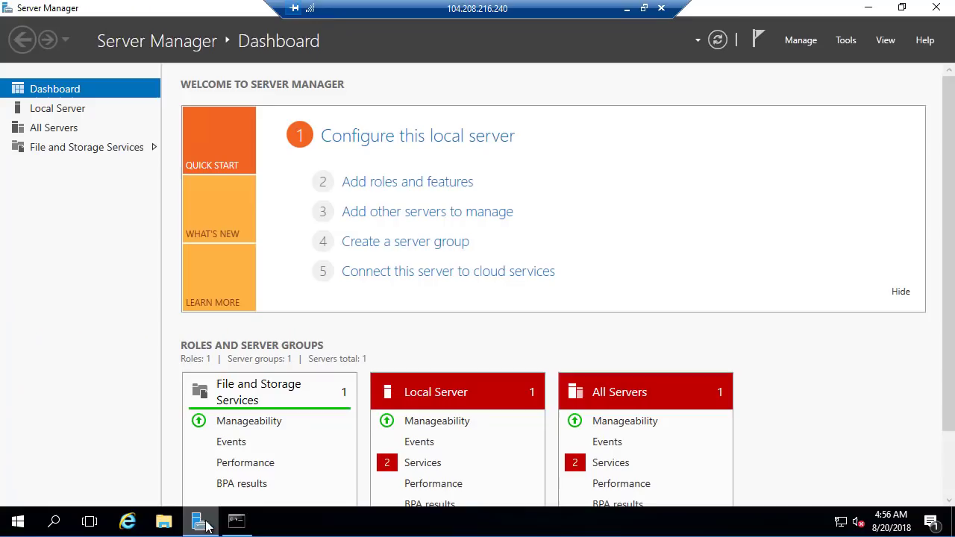
left_click(86, 114)
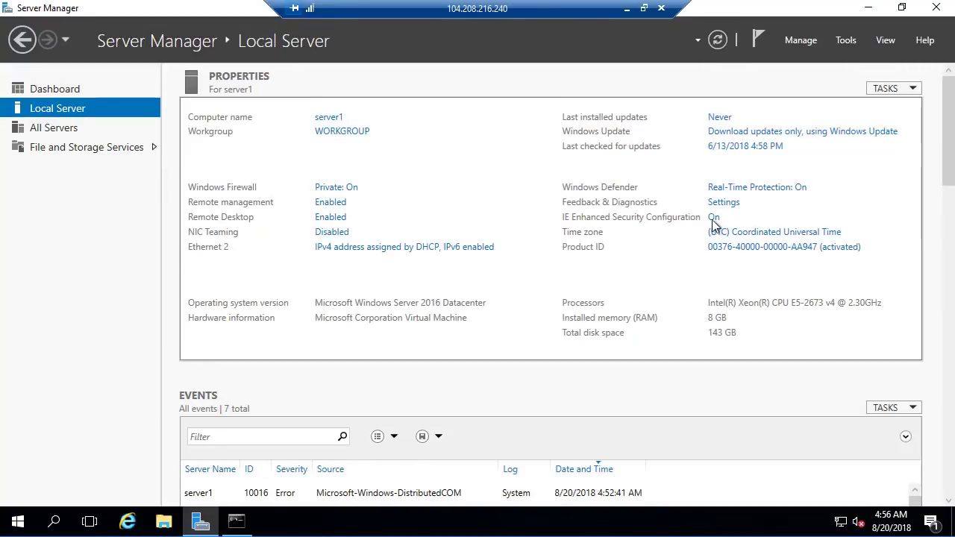
left_click(715, 218)
left_click(393, 242)
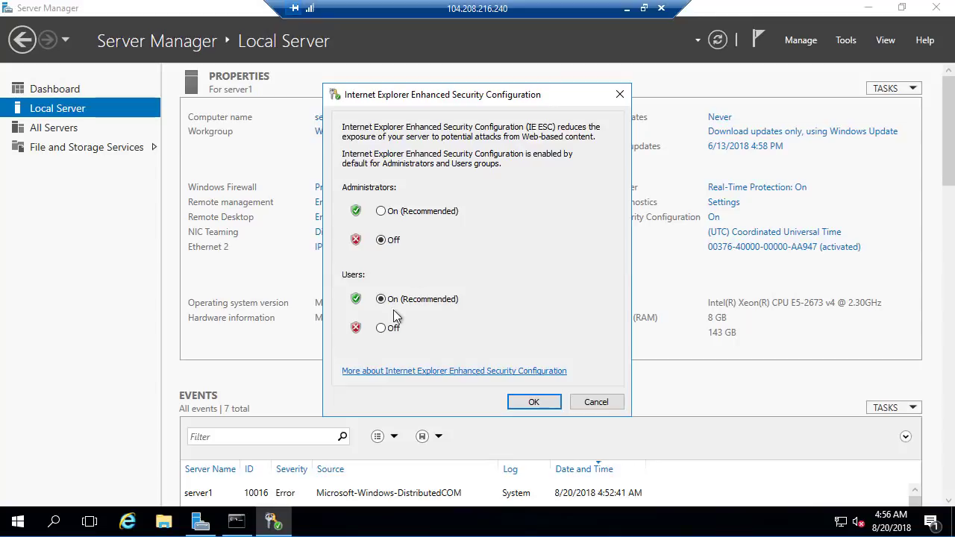
left_click(394, 331)
left_click(524, 402)
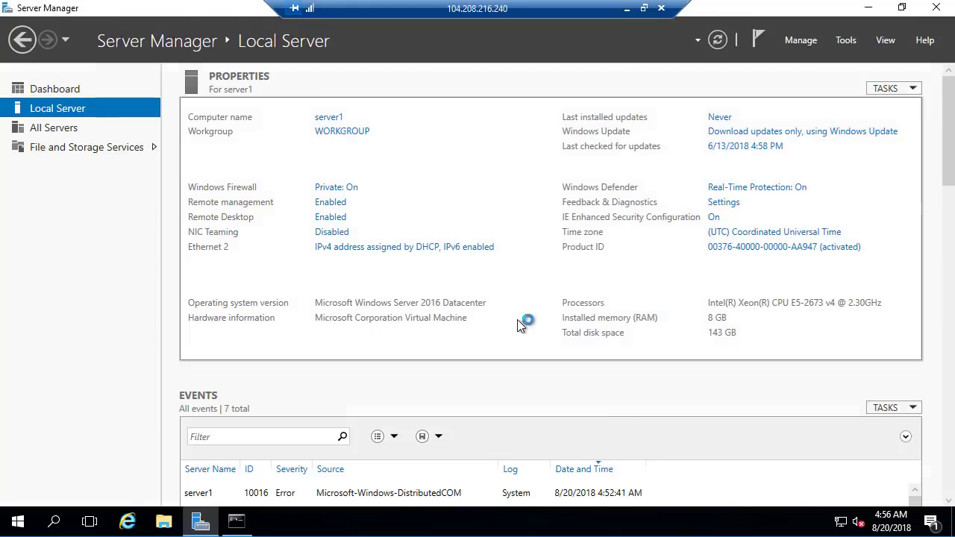
- Open google.com in Internet Explorer on server1, postponing the Internet Explorer 11 setup, and close the browser
left_click(137, 524)
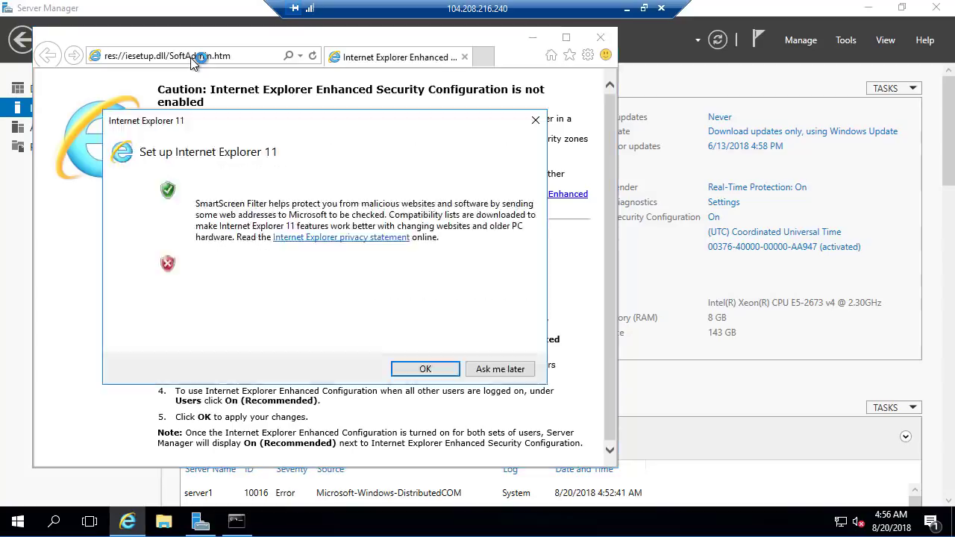
left_click(512, 369)
left_click(244, 55)
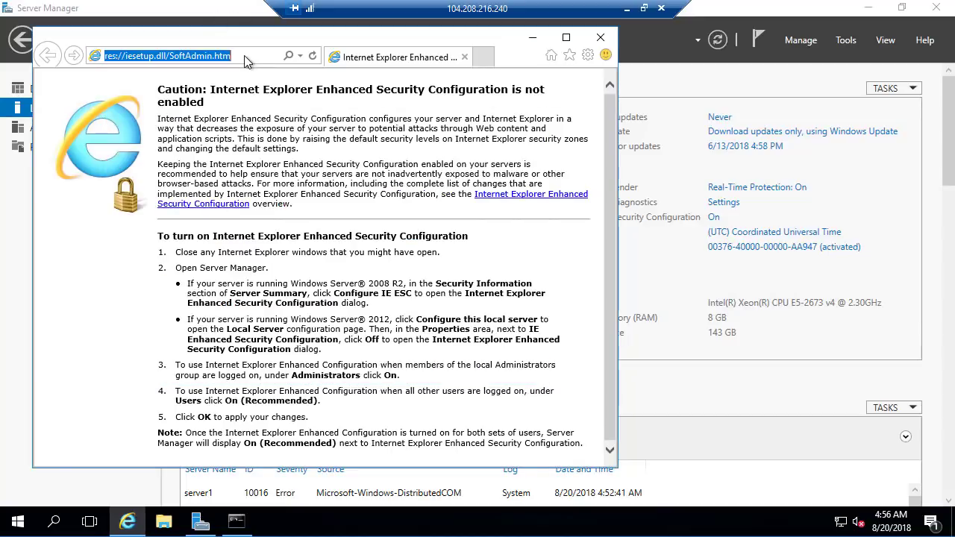
type("google.com")
key("Return")
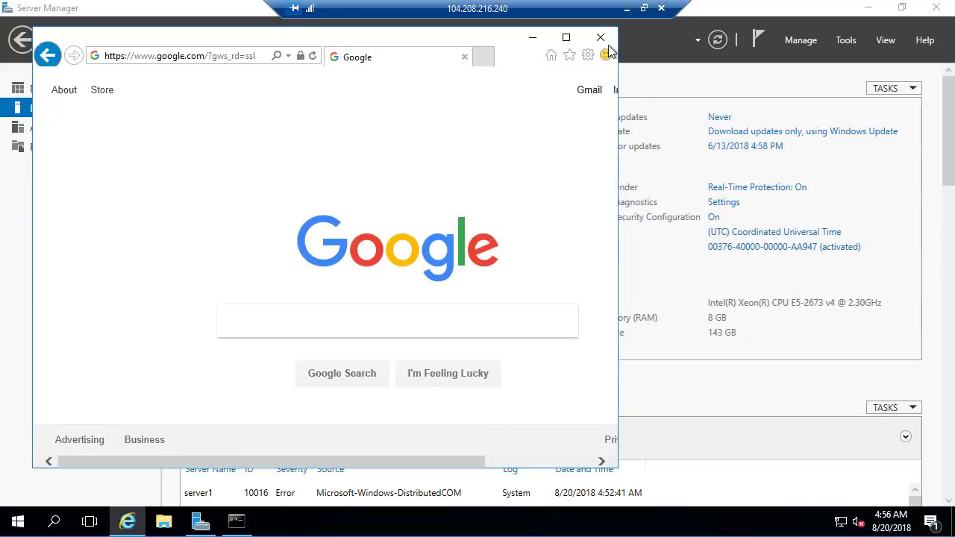
left_click(601, 37)
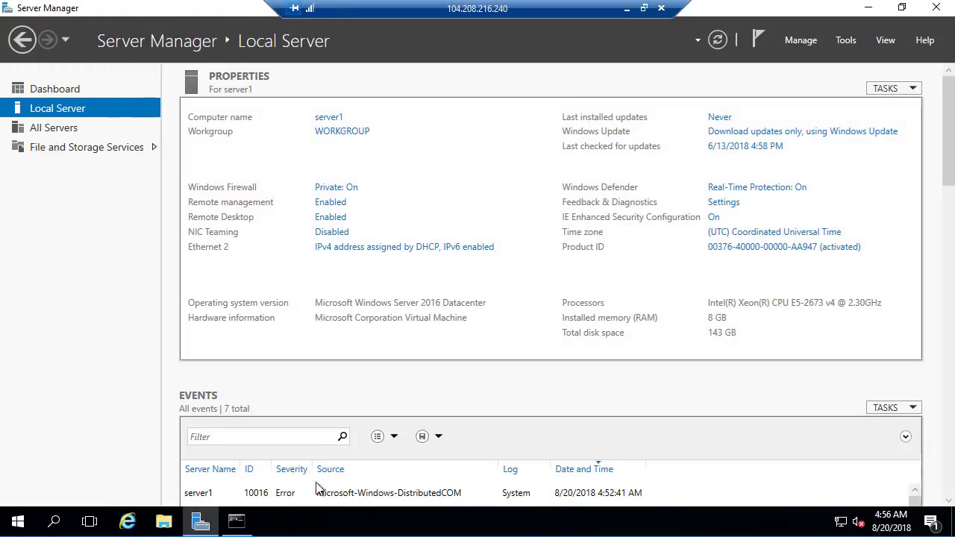
- Return to the command prompt and examine the default gateway and IPv4 address of Ethernet 2 in the ipconfig output
left_click(236, 521)
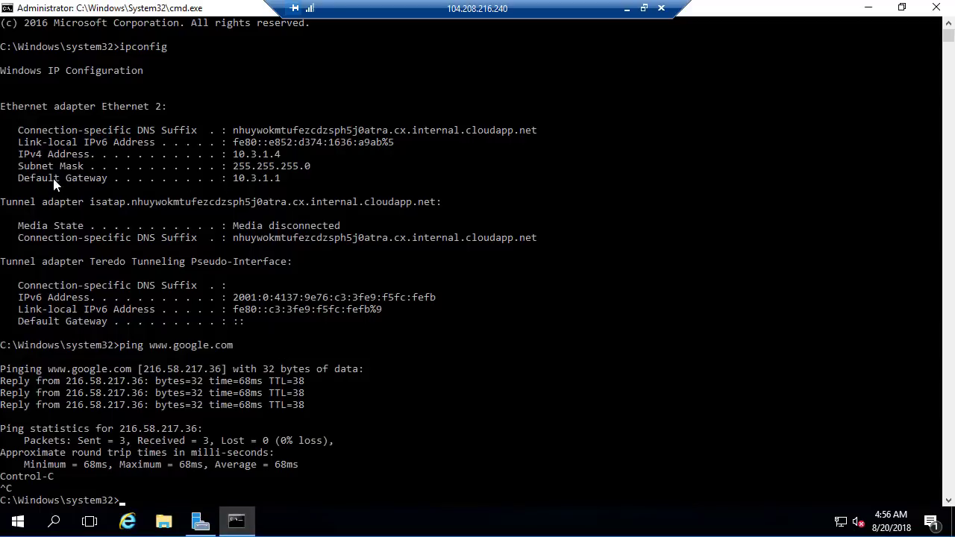
left_click_drag(22, 178, 287, 178)
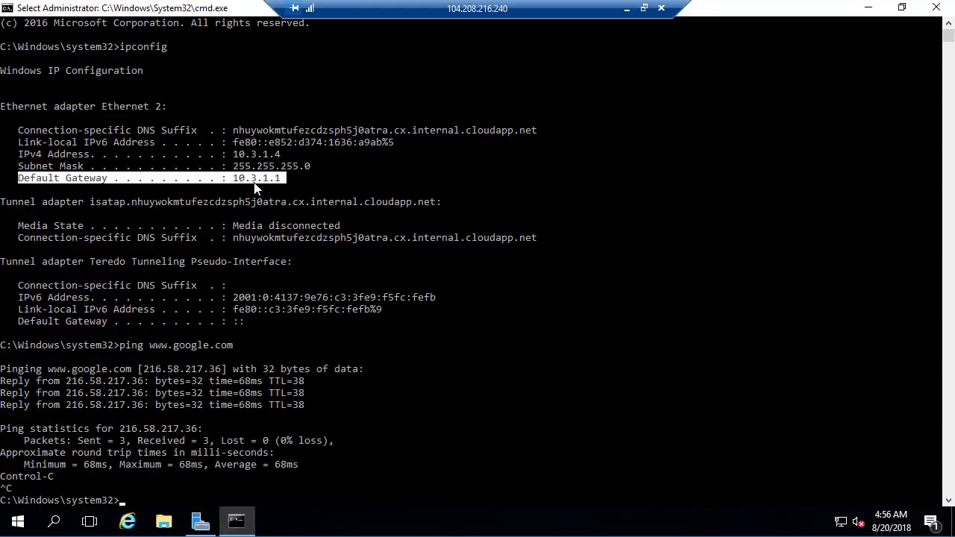
left_click(300, 176)
left_click_drag(234, 156, 297, 157)
left_click_drag(234, 179, 287, 179)
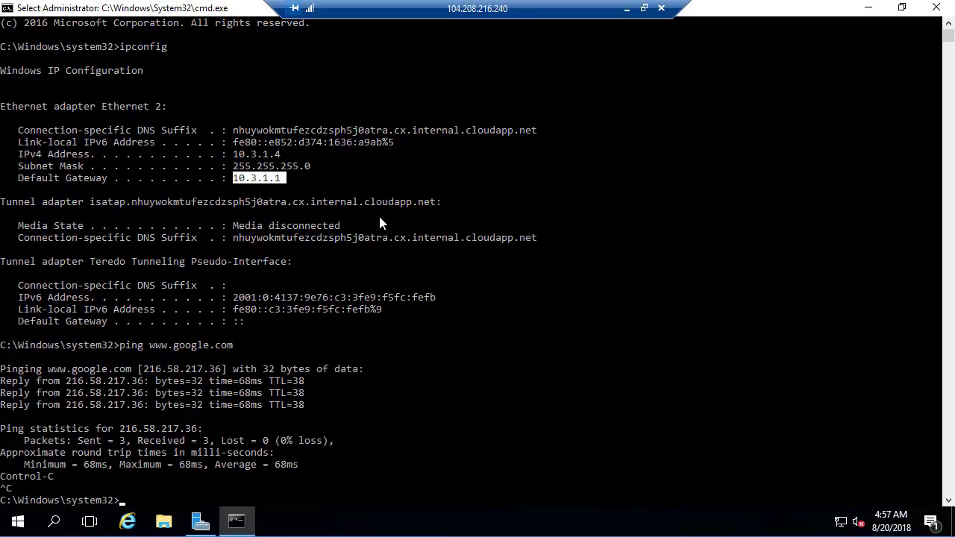
left_click_drag(290, 179, 283, 177)
left_click_drag(43, 177, 287, 179)
left_click(294, 188)
key("Up")
key("Return")
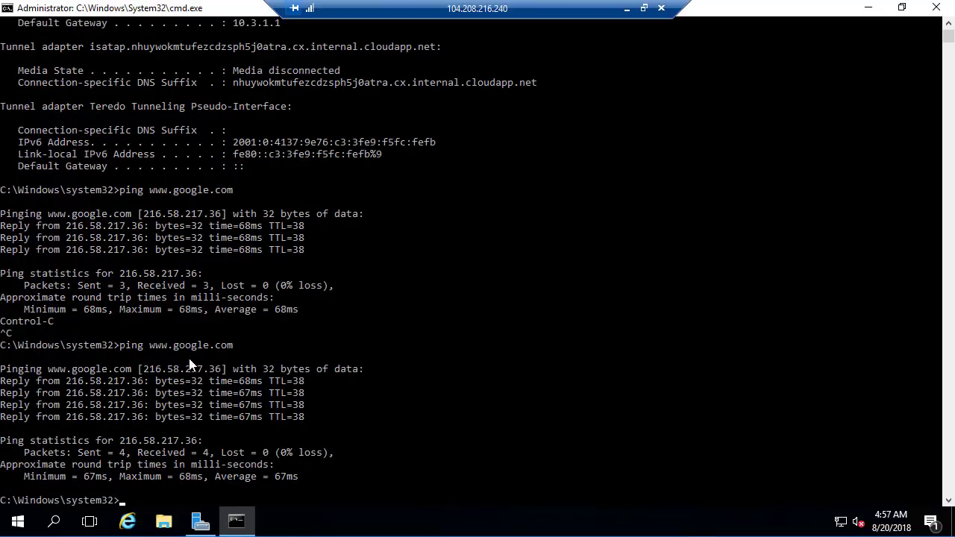
left_click_drag(152, 368, 224, 368)
left_click(295, 416)
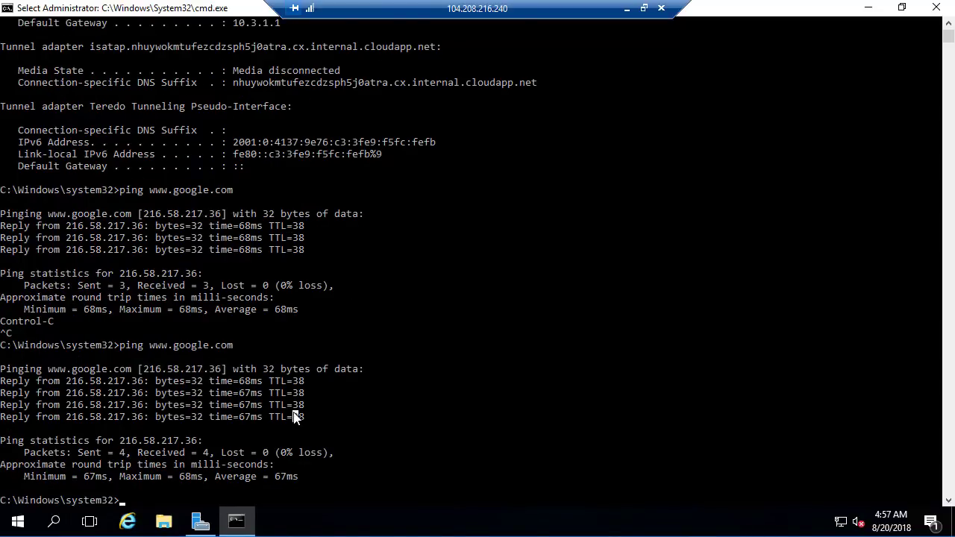
- Run ipconfig /all in a cleared command window and examine the Ethernet 2 adapter's DNS Servers entry
type("cls")
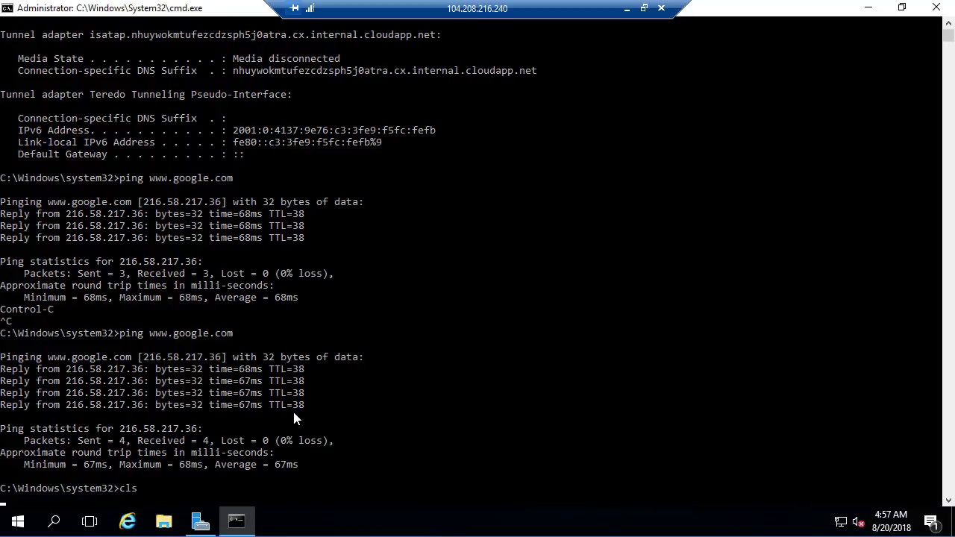
key("Return")
type("ipconfig ")
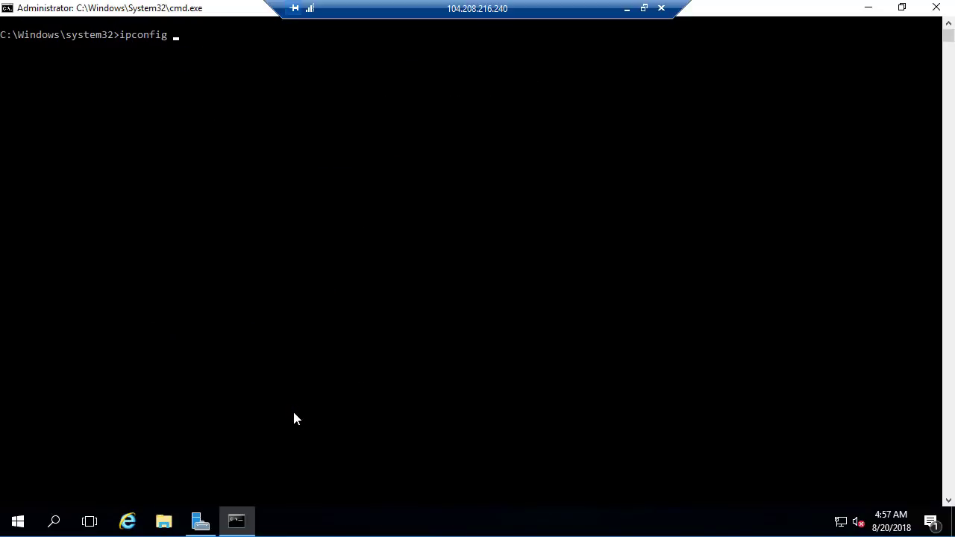
type("/all")
key("Return")
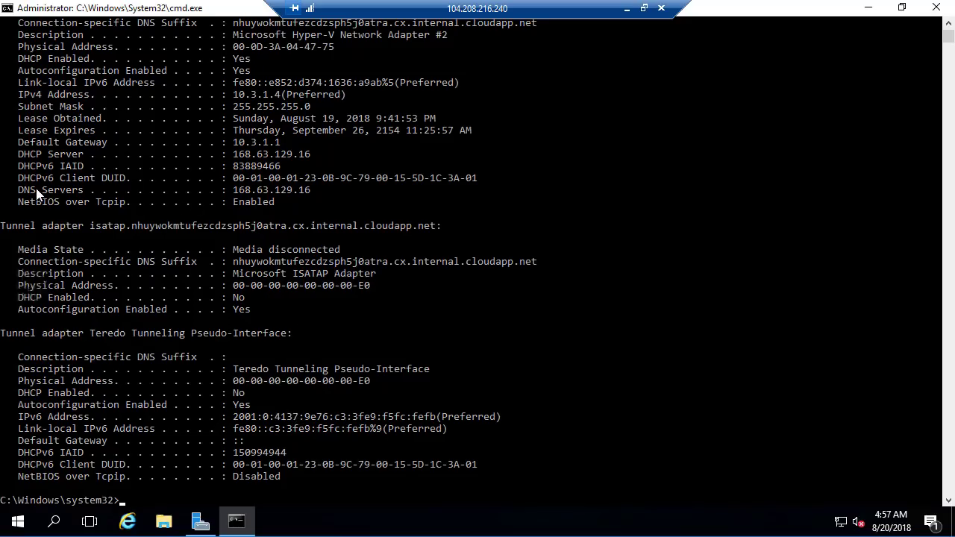
scroll(120, 168, "up", 5)
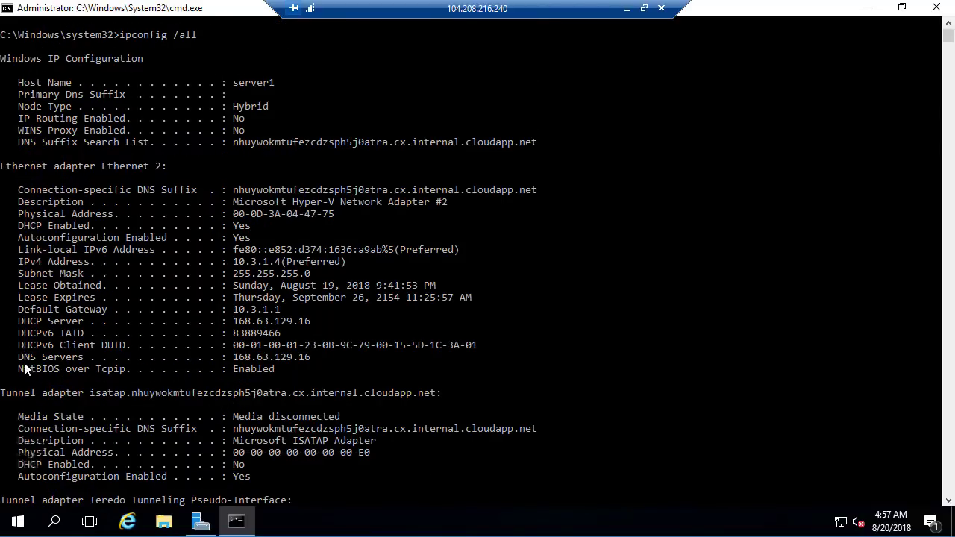
left_click_drag(23, 359, 341, 362)
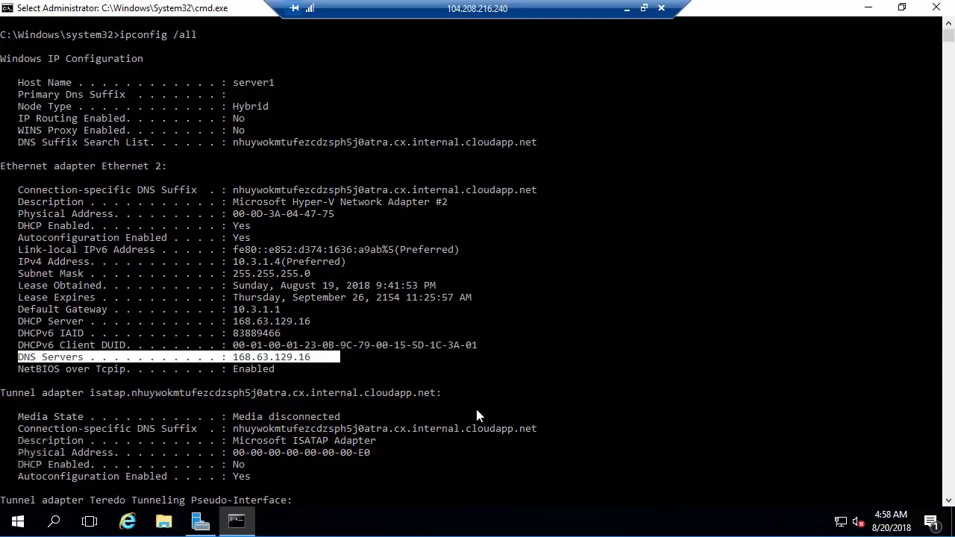
scroll(481, 374, "down", 5)
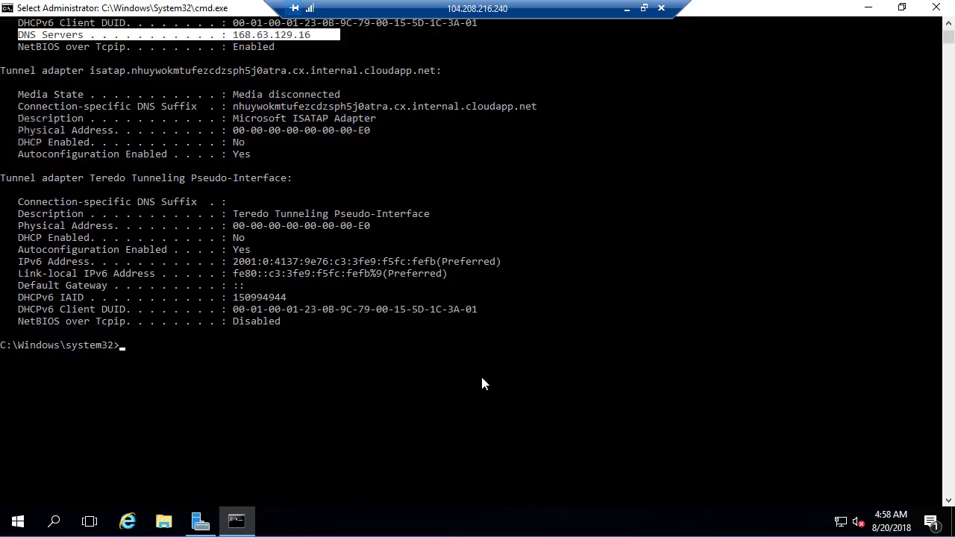
scroll(480, 374, "up", 3)
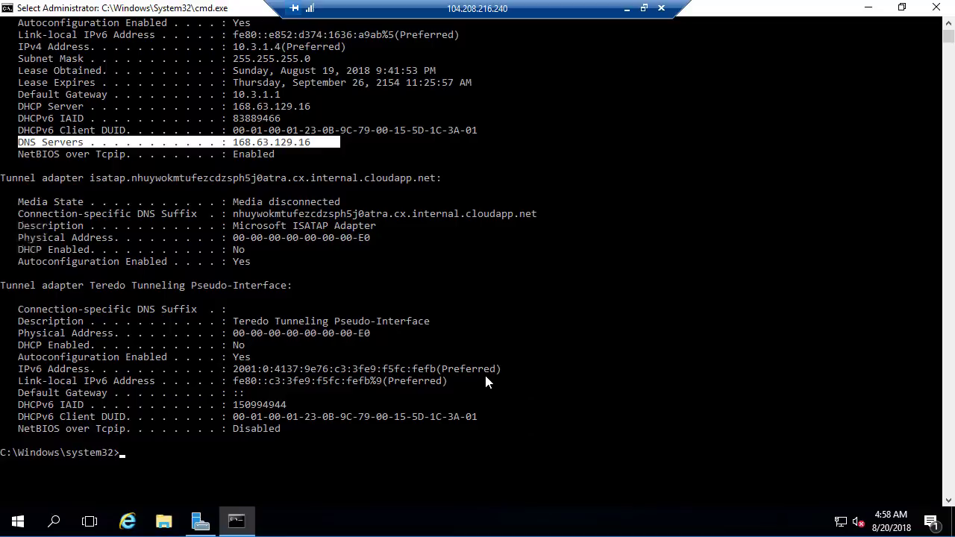
scroll(486, 377, "up", 4)
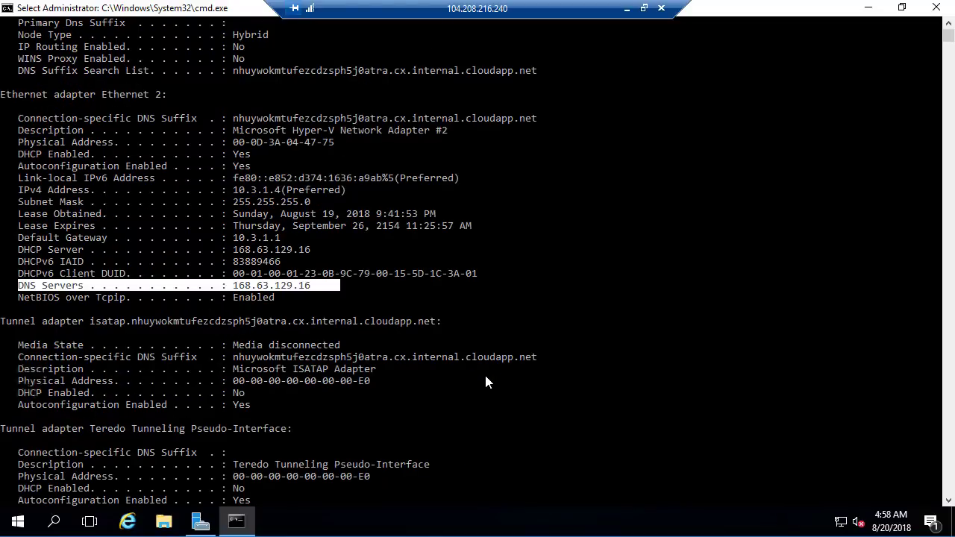
scroll(486, 382, "down", 8)
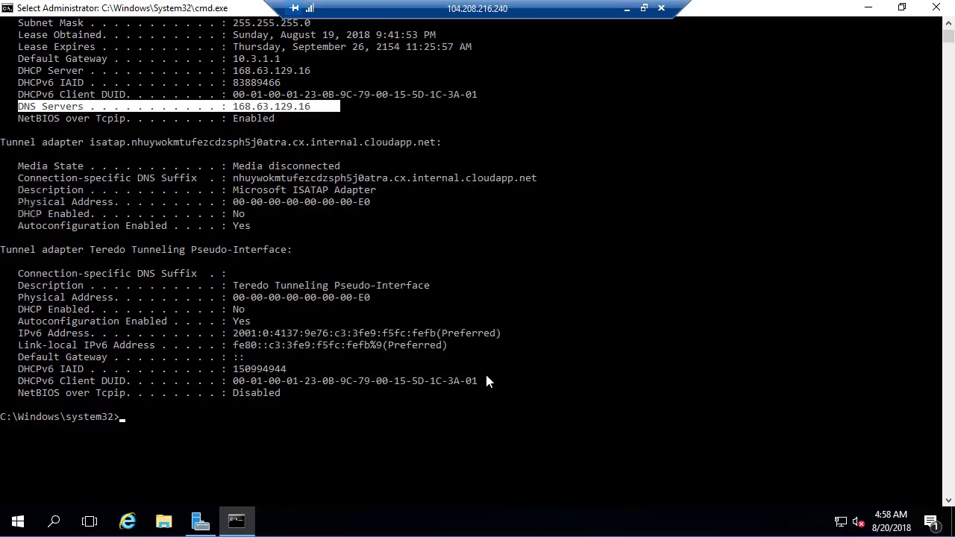
- Run ipconfig without options and examine the IPv4 Address line of Ethernet 2
type("ipco")
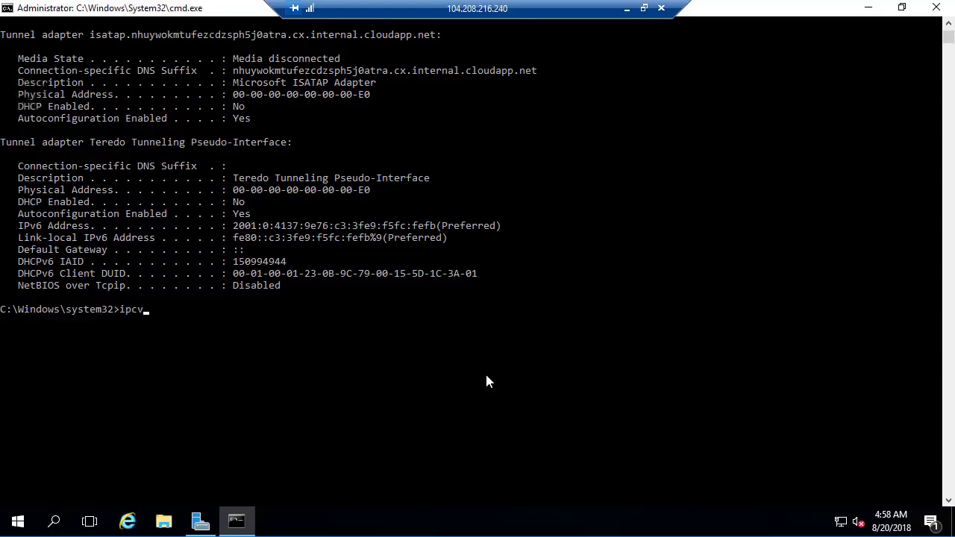
key("BackSpace")
key("BackSpace")
type("config")
key("Return")
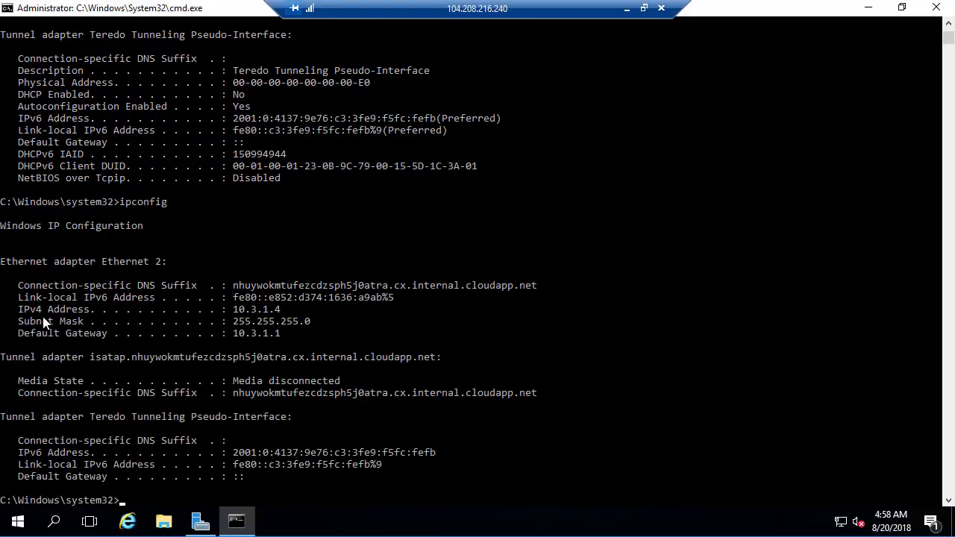
left_click_drag(21, 311, 285, 313)
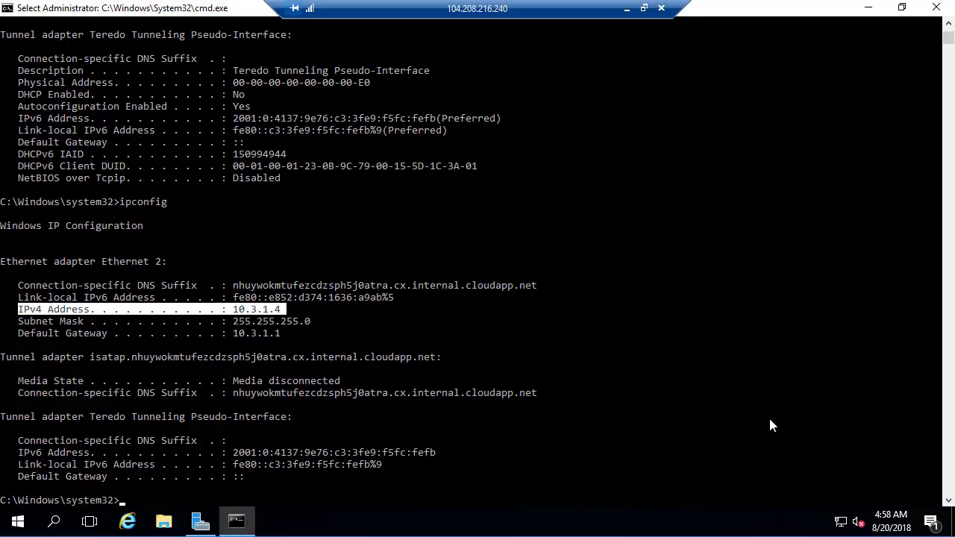
- Open the Internet Protocol Version 4 (TCP/IPv4) properties of the Ethernet 2 adapter on the remote server
right_click(842, 522)
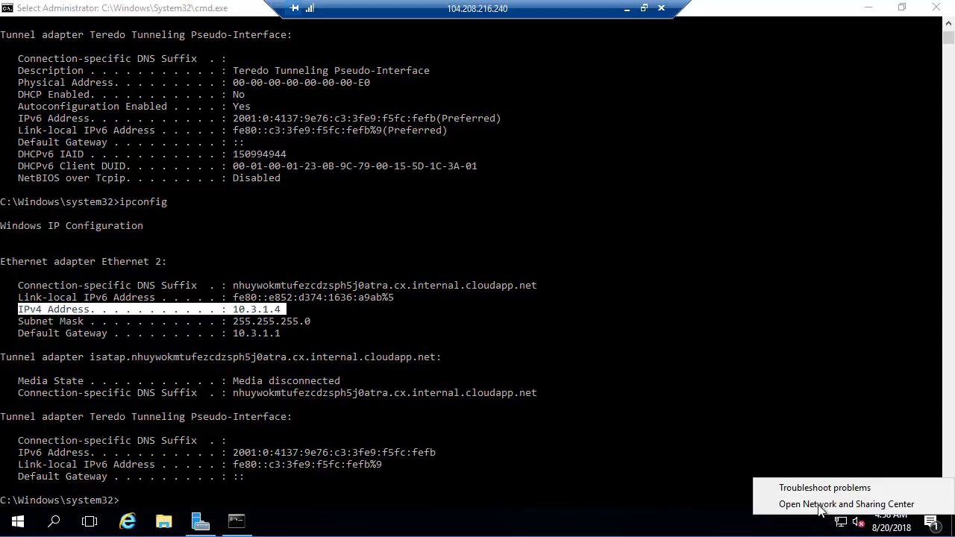
left_click(820, 505)
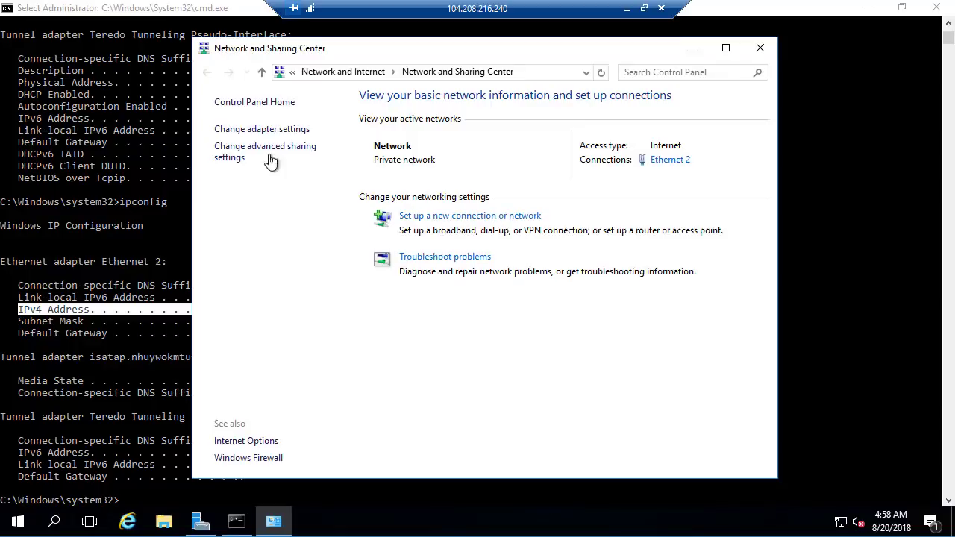
left_click(249, 131)
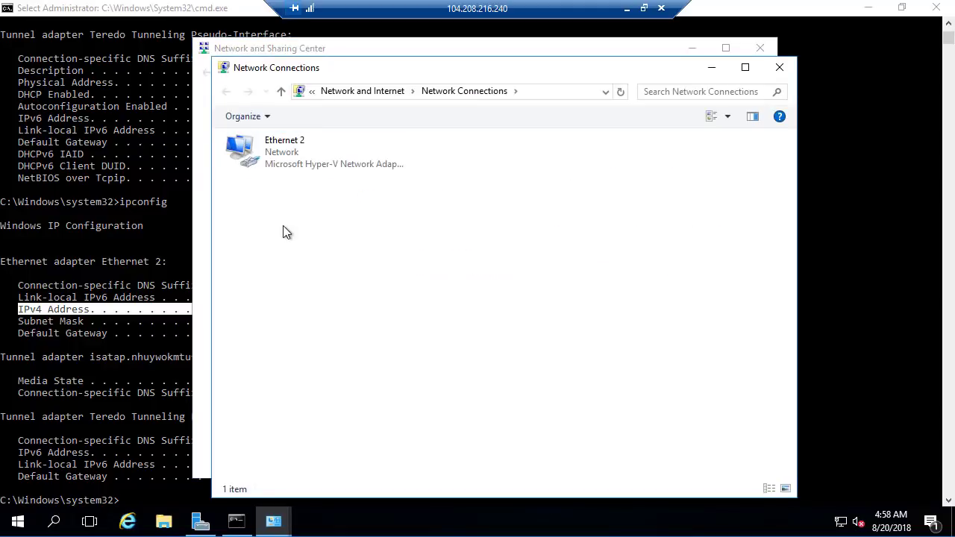
right_click(272, 158)
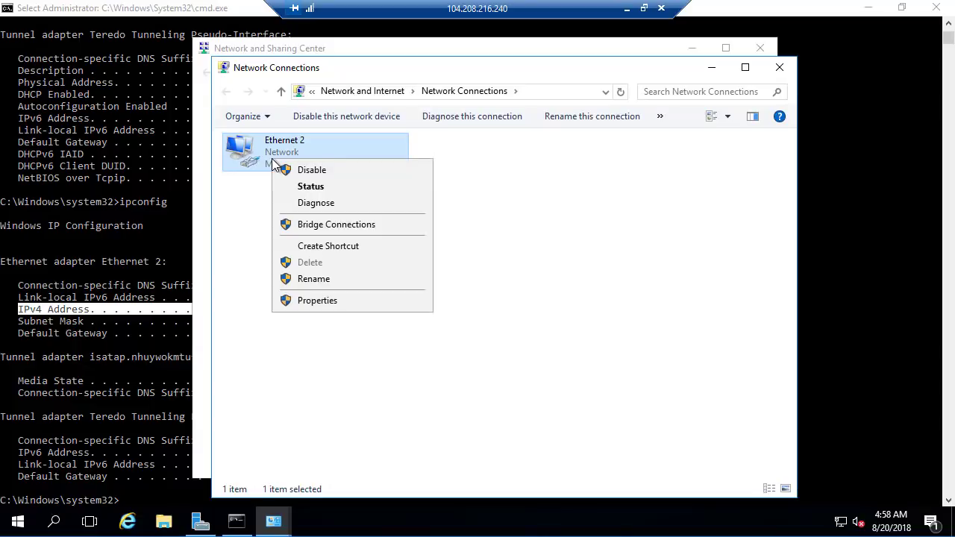
left_click(318, 297)
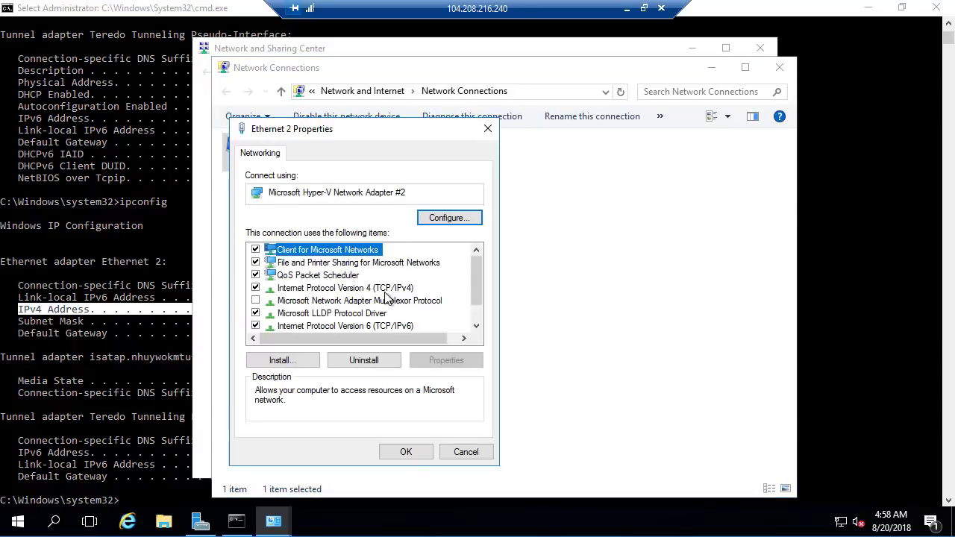
left_click(321, 289)
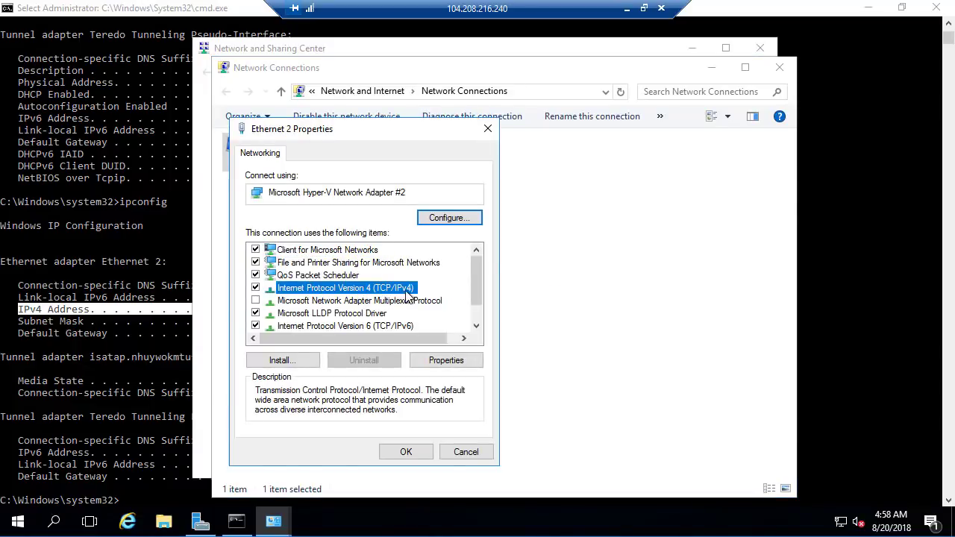
left_click(431, 361)
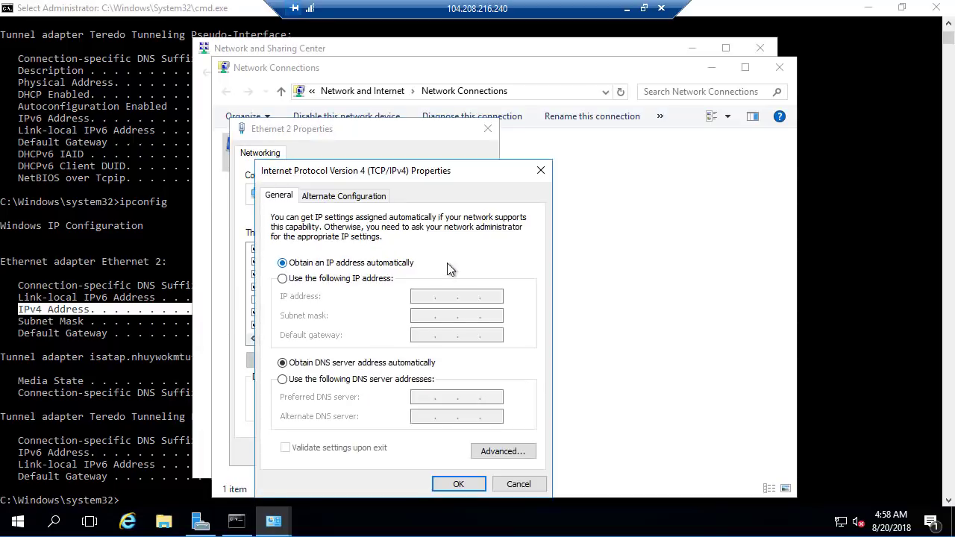
- Examine the manual IP address option in the TCP/IPv4 properties, then discard the changes and close the network windows
left_click(343, 279)
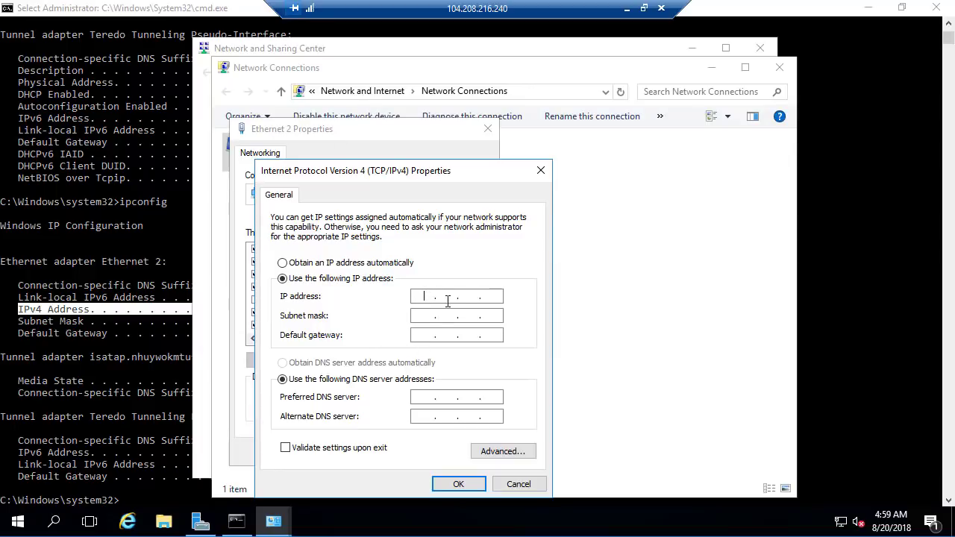
left_click(496, 296)
left_click(393, 267)
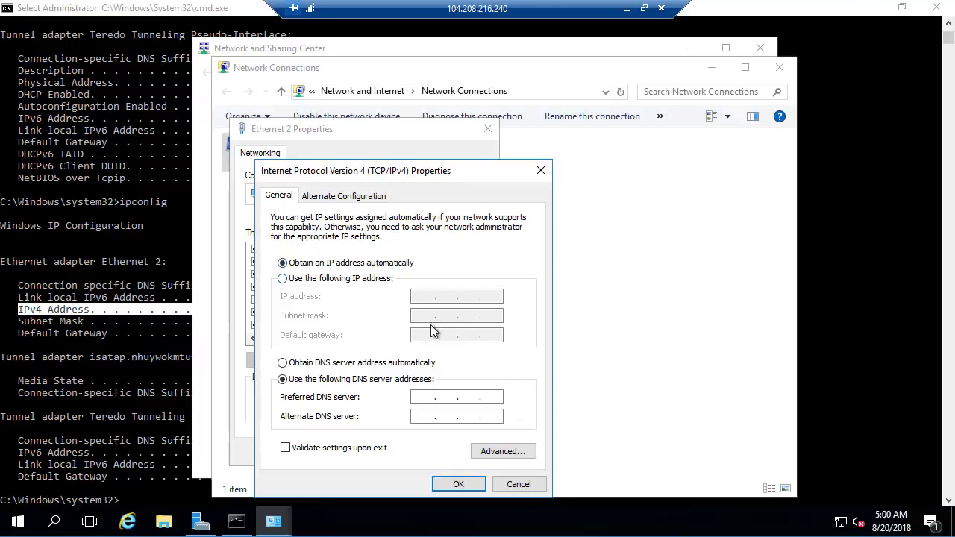
left_click(539, 487)
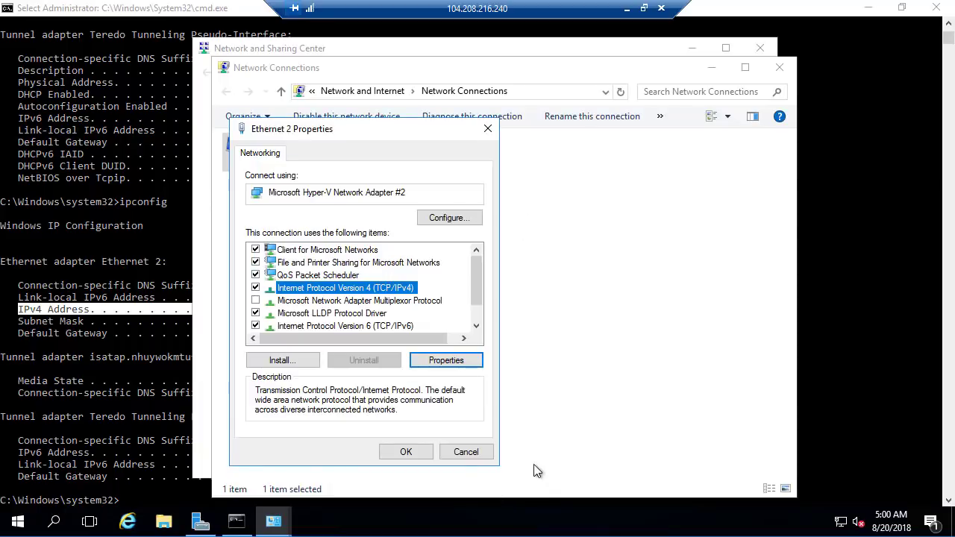
left_click(467, 453)
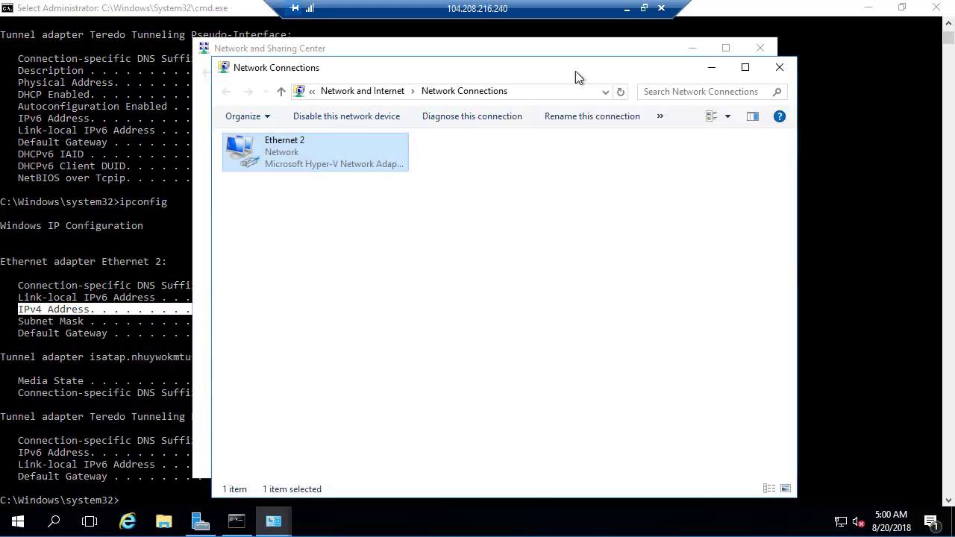
left_click(779, 67)
left_click(760, 48)
- Return to the Azure portal and examine the primary private IP of server165 in the network interfaces list
left_click(626, 9)
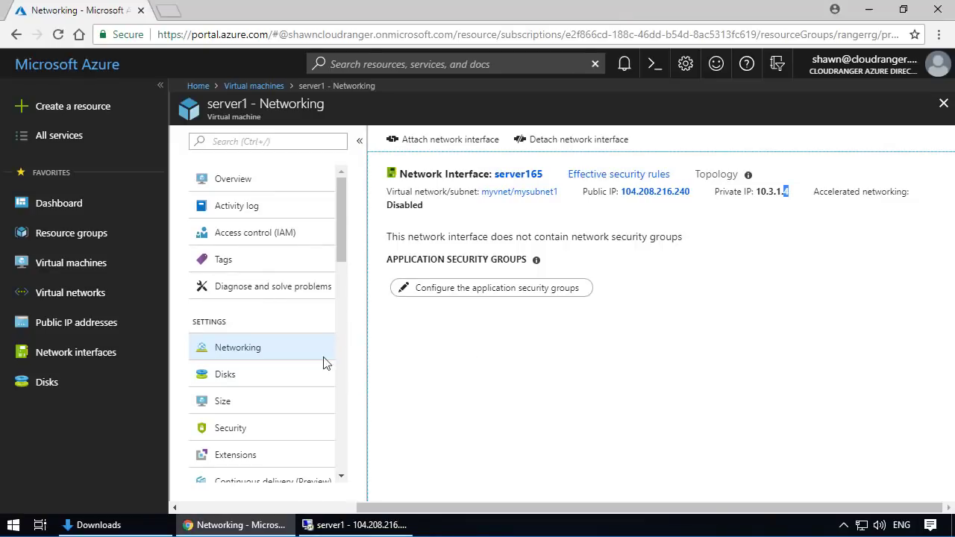
left_click(88, 356)
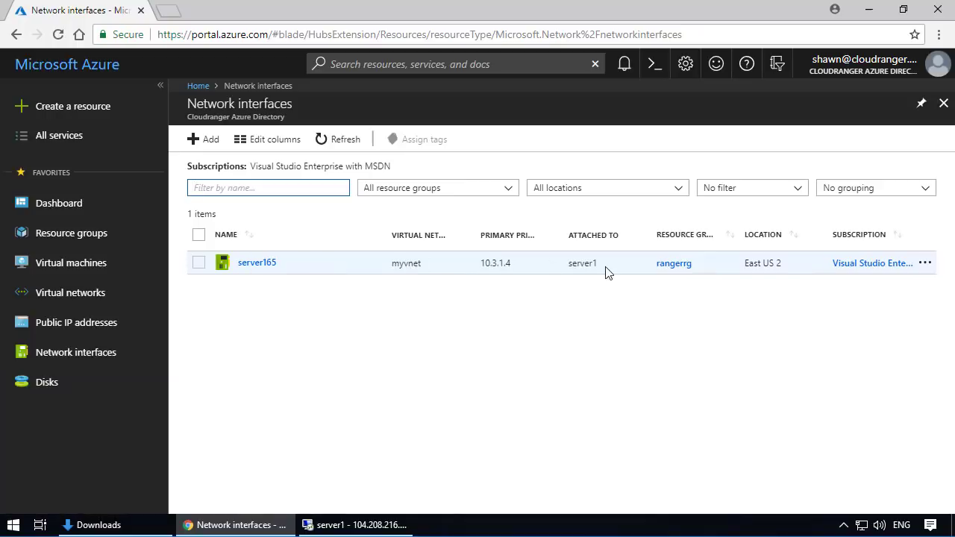
left_click(246, 266)
left_click_drag(484, 266, 512, 263)
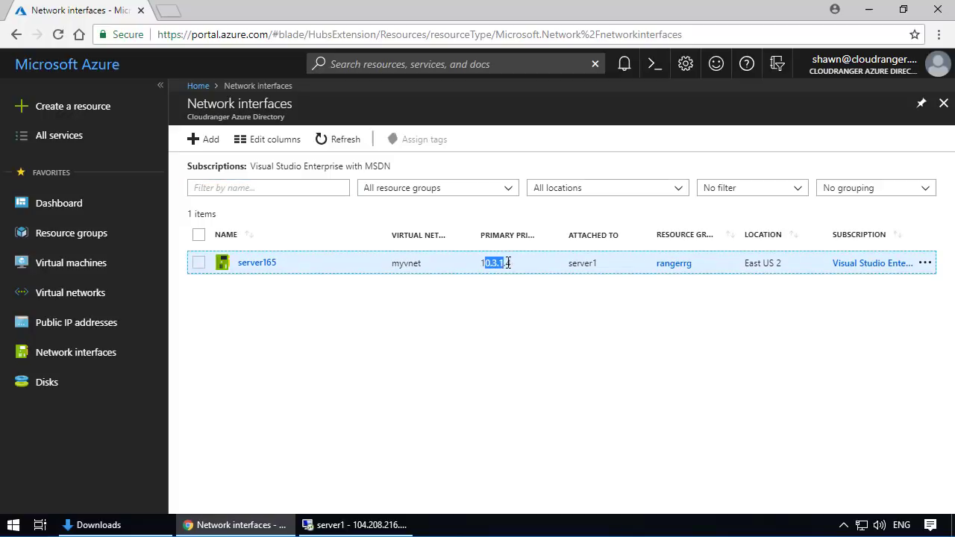
left_click(496, 306)
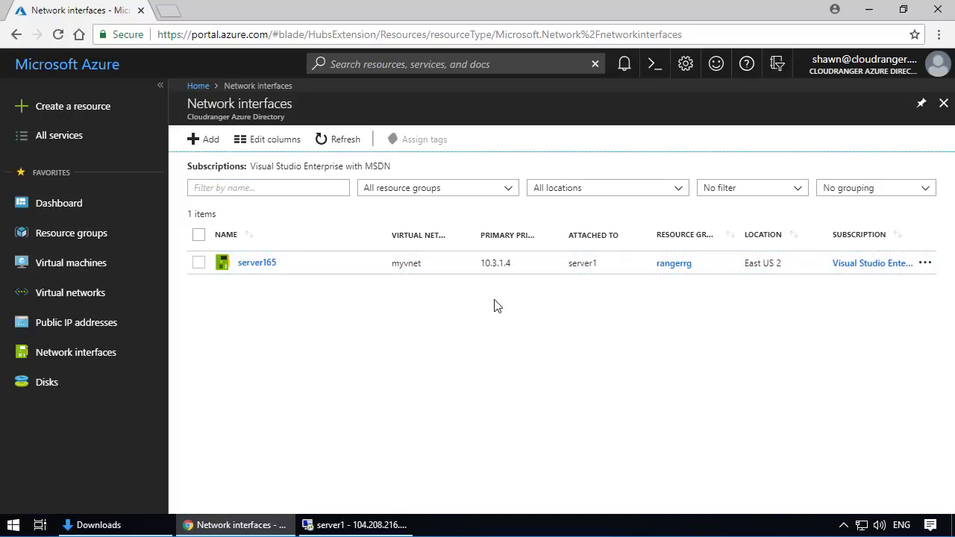
- Set the private IP assignment of ipconfig1 on network interface server165 to Static with address 10.3.1.5 and save it
left_click(254, 263)
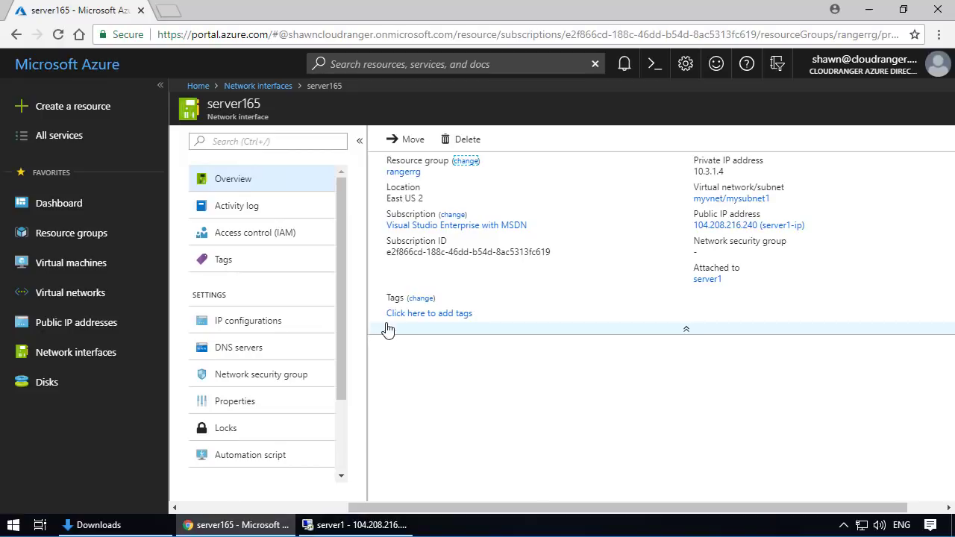
left_click(256, 326)
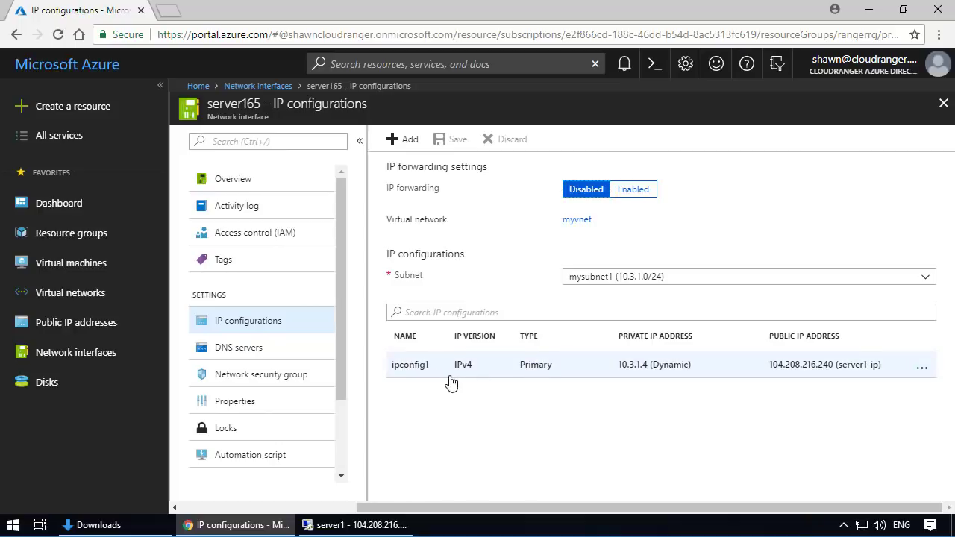
left_click(567, 369)
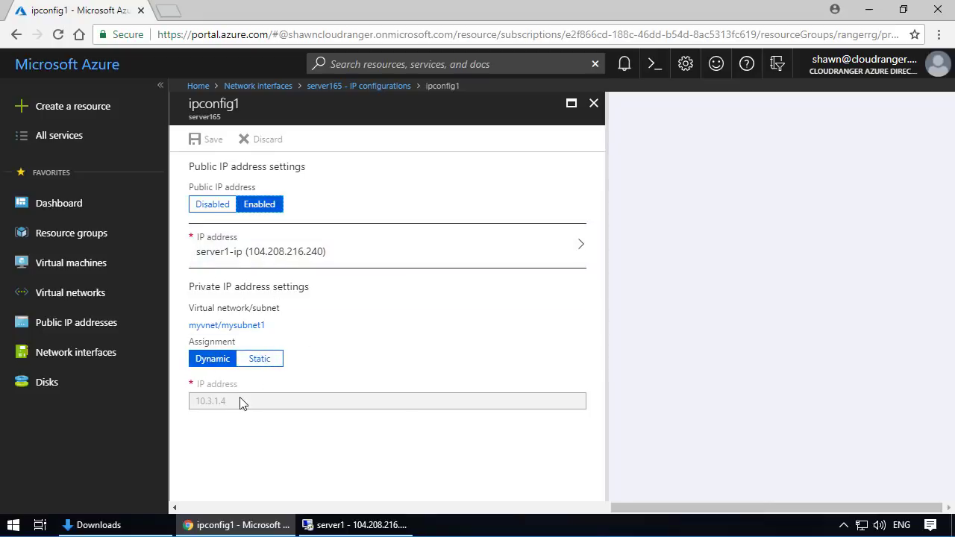
left_click(261, 361)
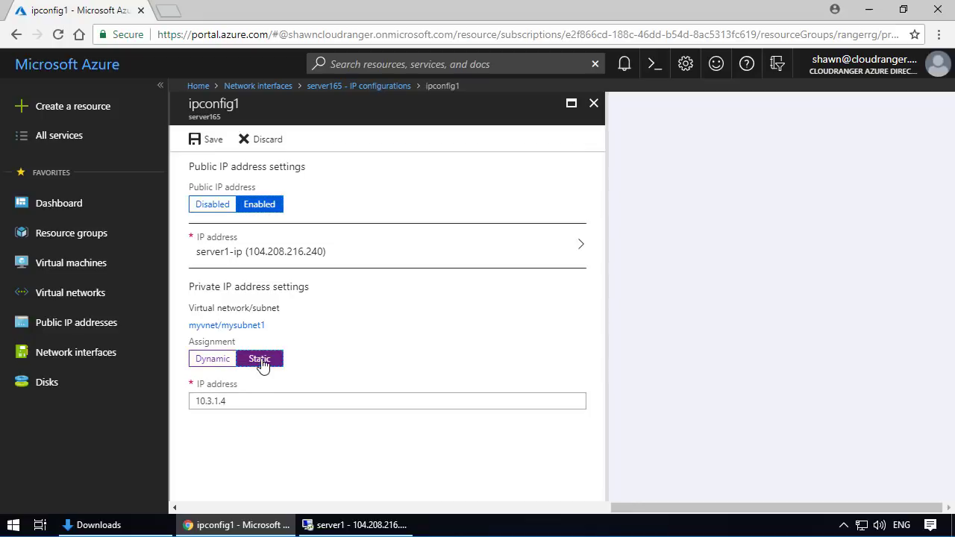
left_click(227, 401)
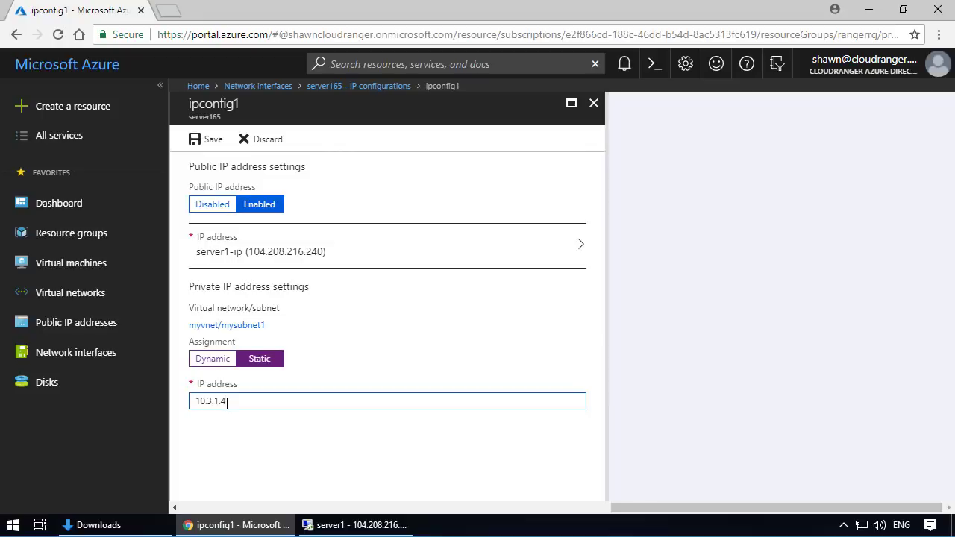
key("BackSpace")
type("5")
left_click(212, 140)
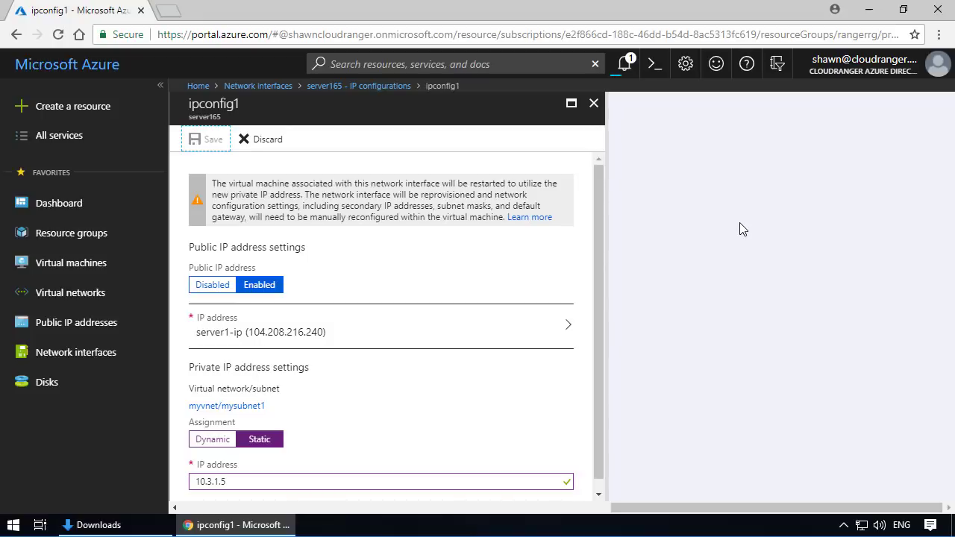
scroll(495, 201, "down", 1)
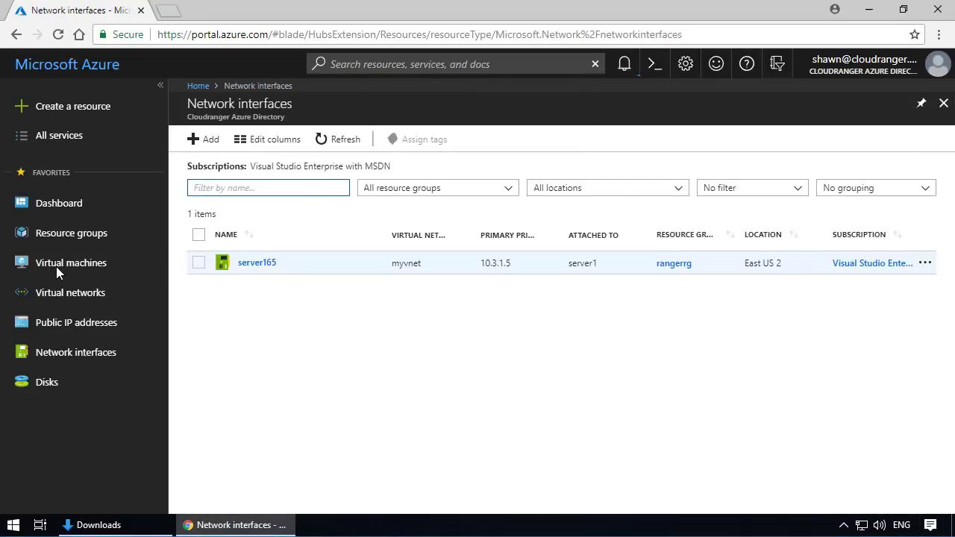
- Refresh the virtual machines list repeatedly to check the status of server1, dismissing the notification
left_click(56, 267)
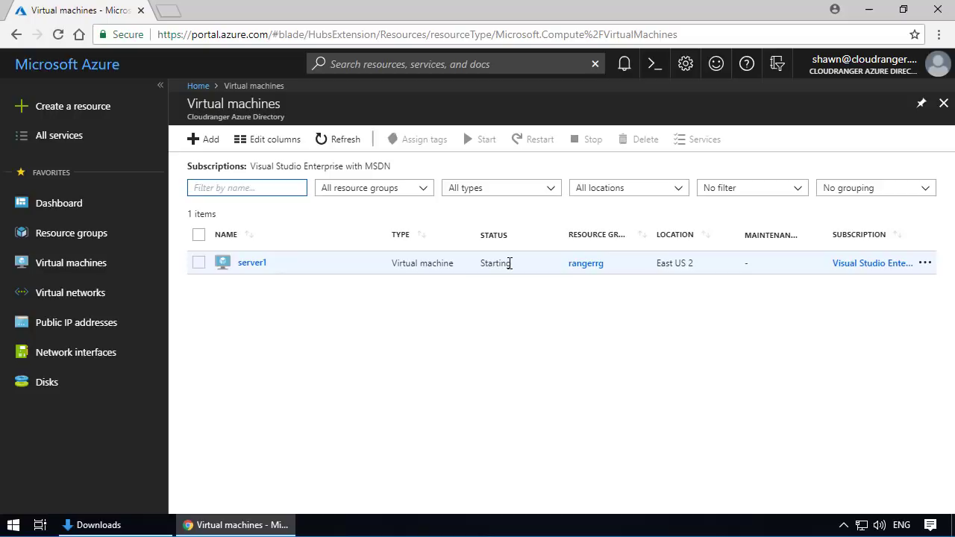
left_click(340, 147)
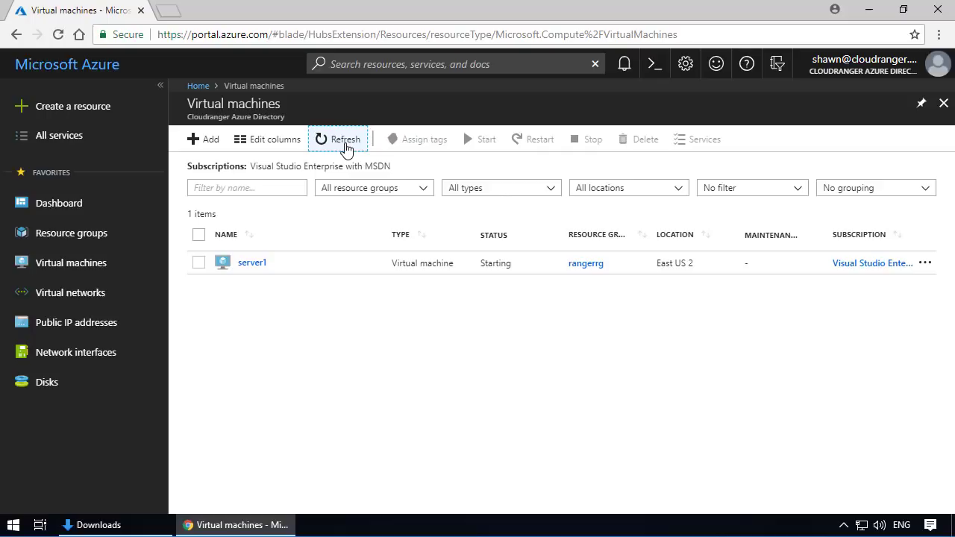
left_click(347, 147)
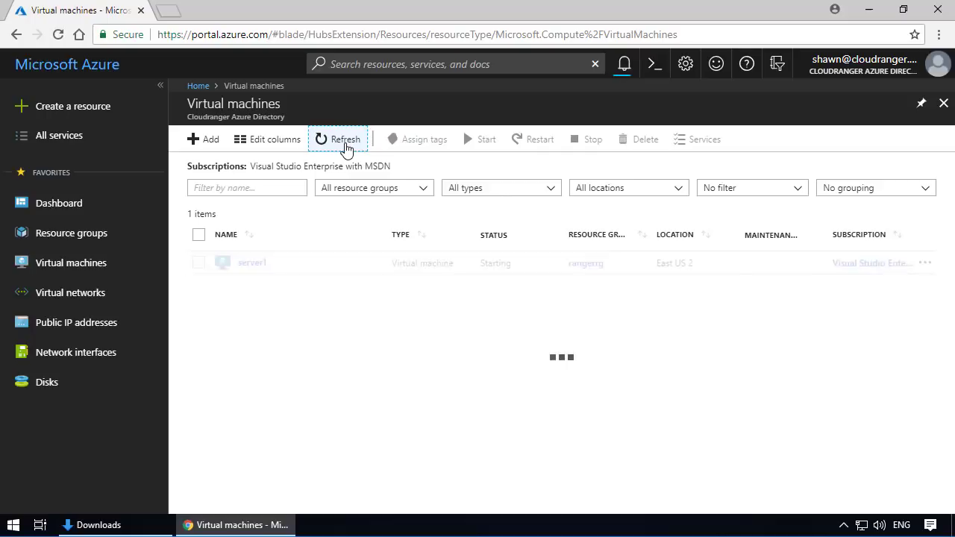
left_click(347, 146)
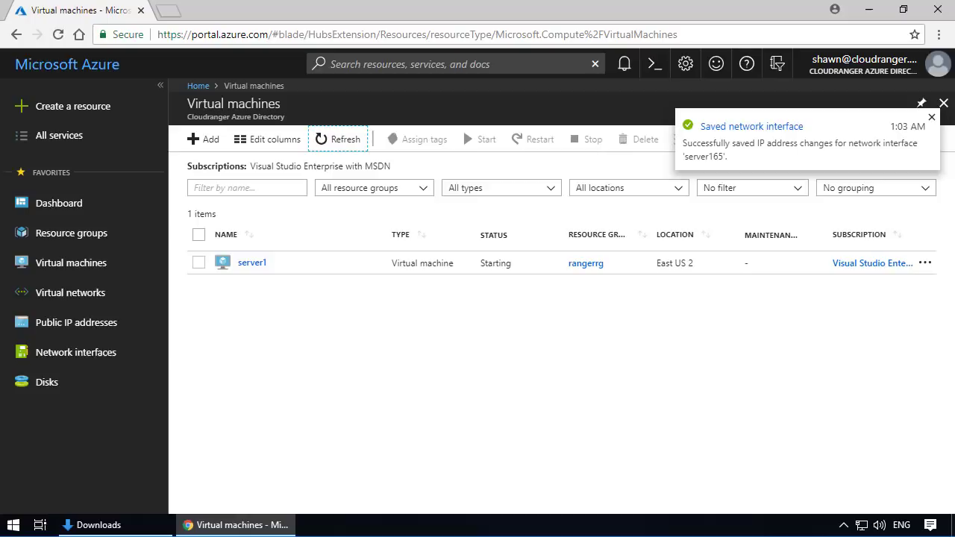
left_click(932, 117)
left_click(337, 139)
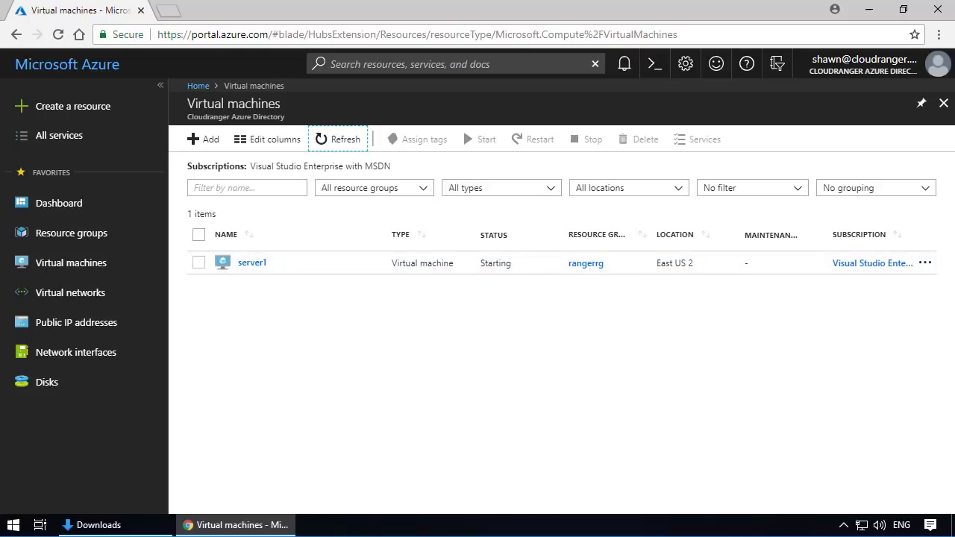
left_click(315, 140)
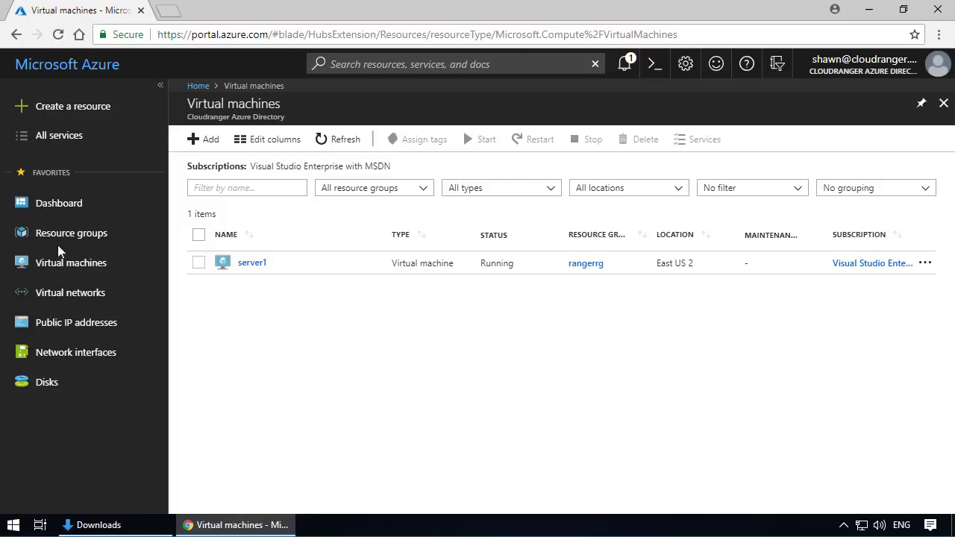
- Examine the private IP in server1's networking settings and return to the virtual machine's overview
left_click(254, 269)
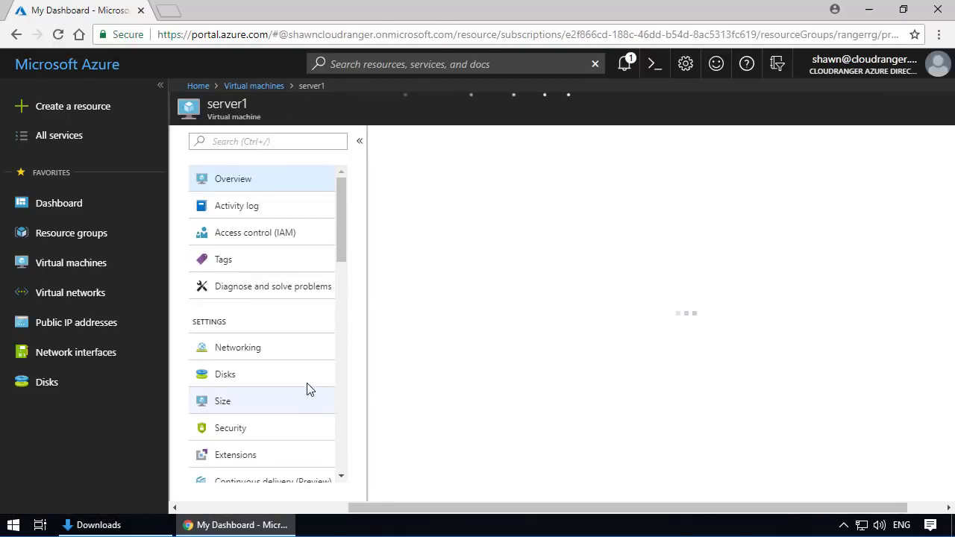
left_click(230, 354)
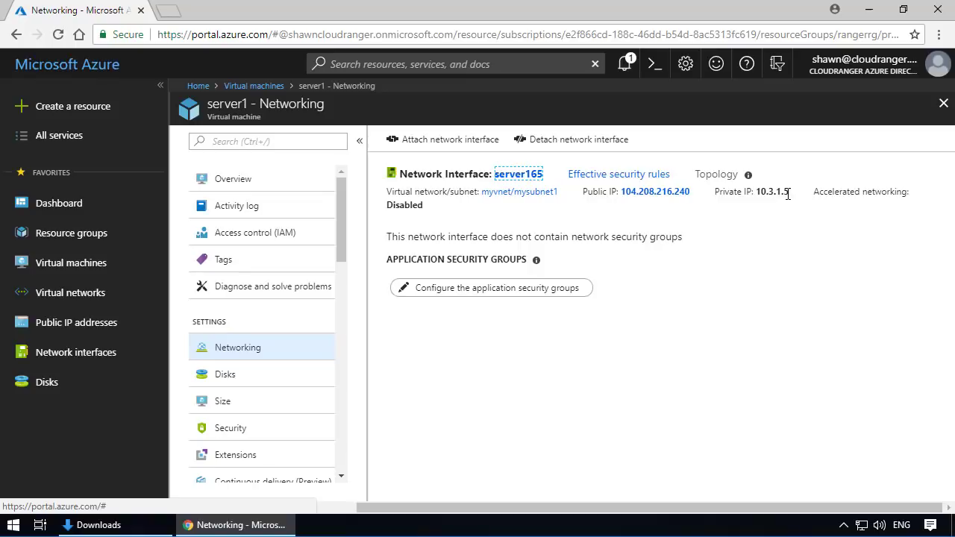
left_click(127, 525)
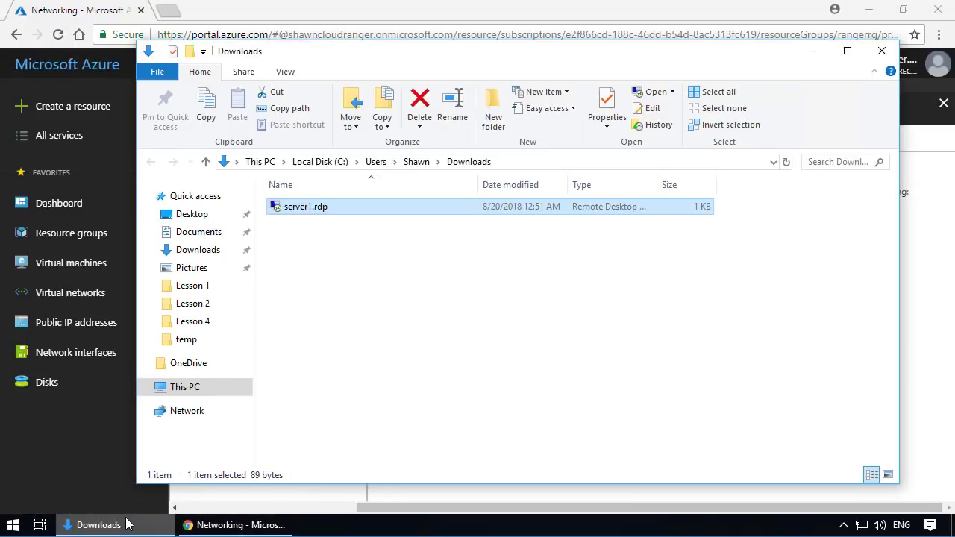
left_click(79, 463)
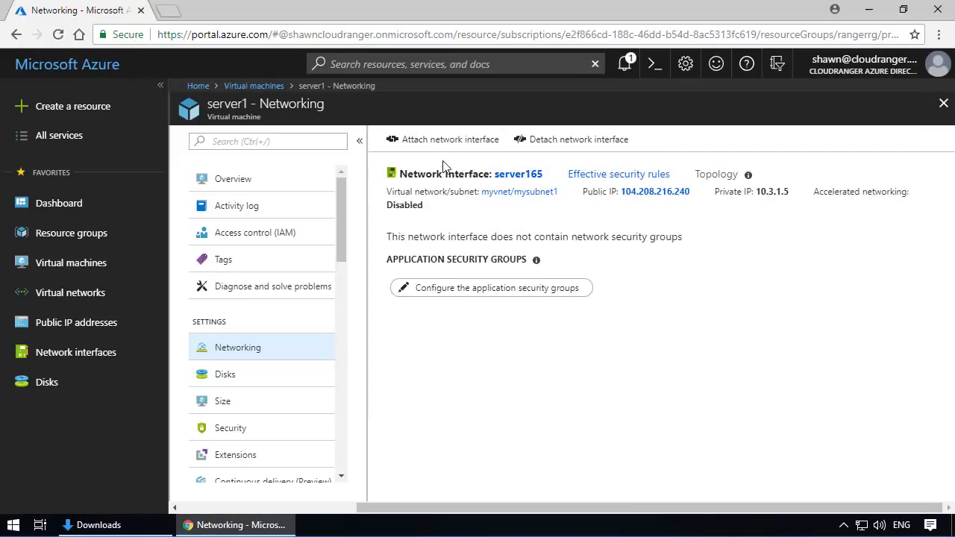
left_click(223, 180)
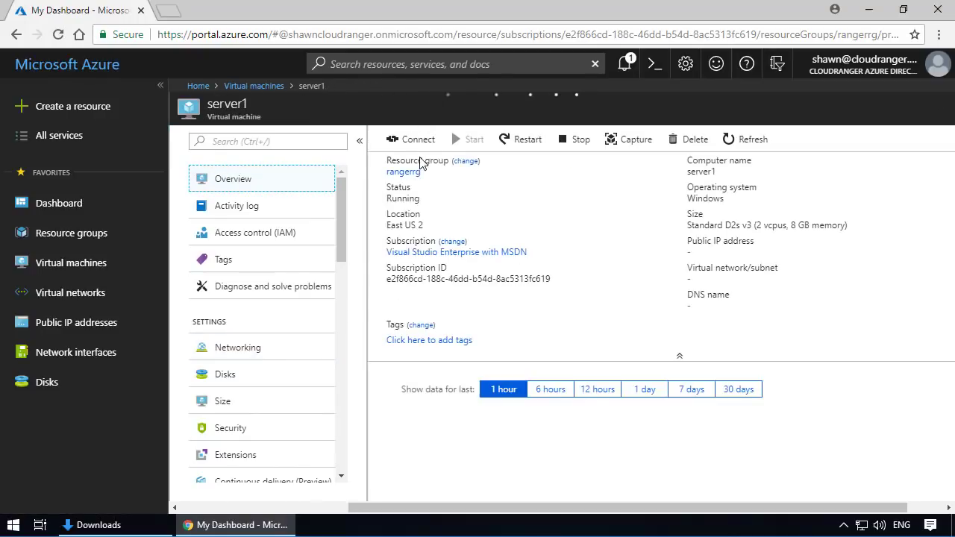
- Open server1.rdp from the Downloads folder and connect to the virtual machine, entering the account password
left_click(112, 525)
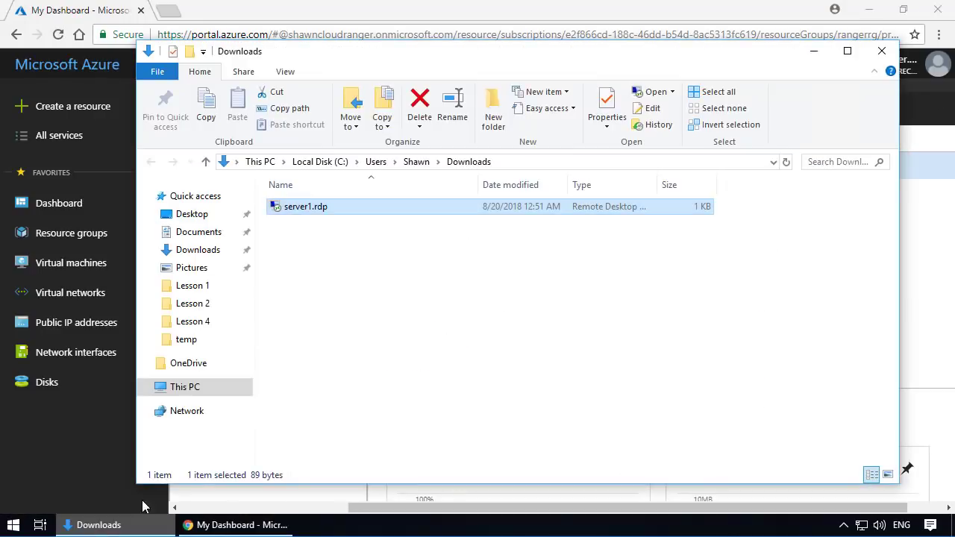
double_click(302, 208)
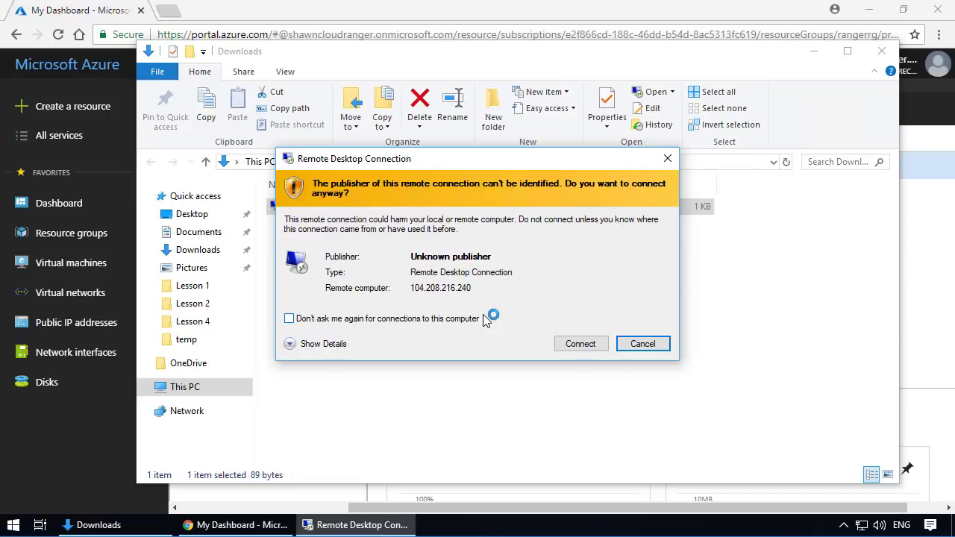
left_click(560, 343)
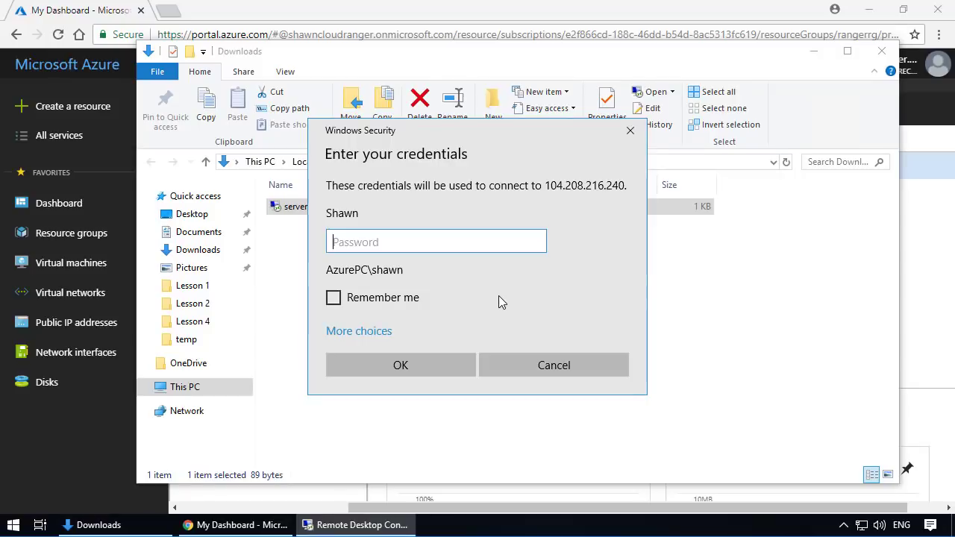
type("•••••••••")
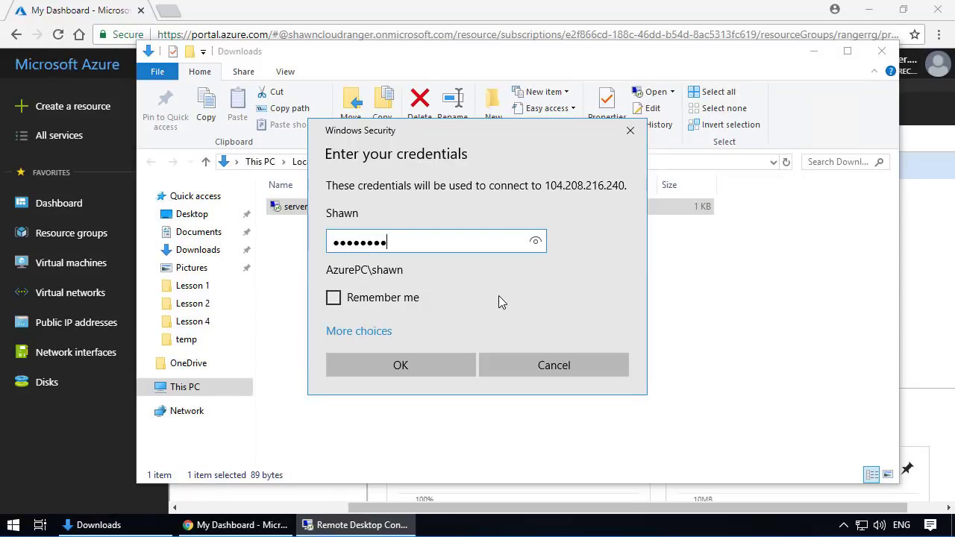
type("•••")
key("Return")
left_click(526, 385)
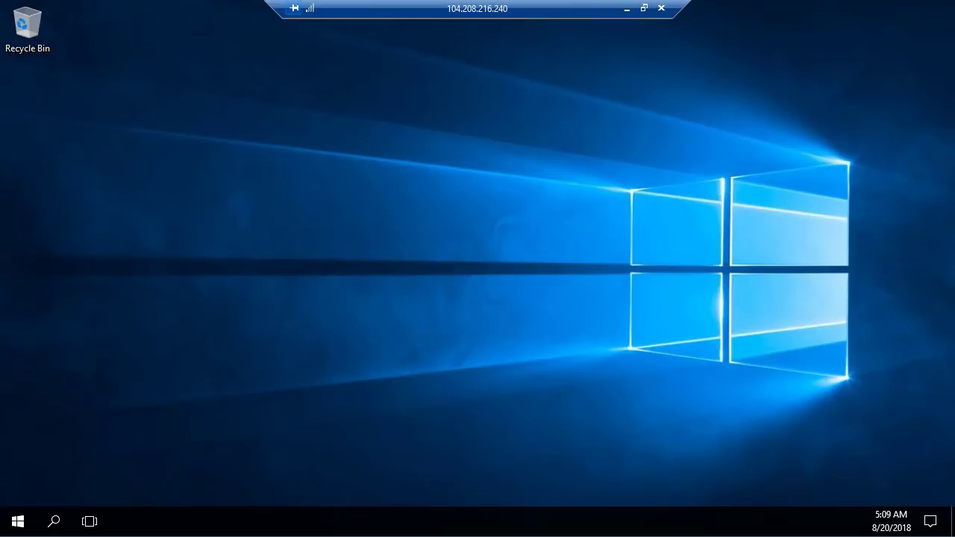
- Search for cmd on the remote server and open Command Prompt
left_click(18, 522)
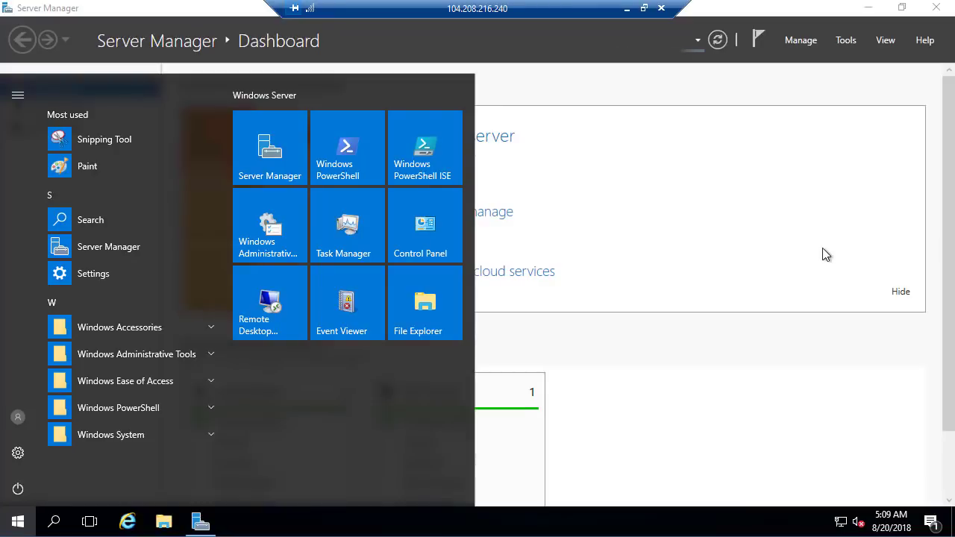
left_click(934, 10)
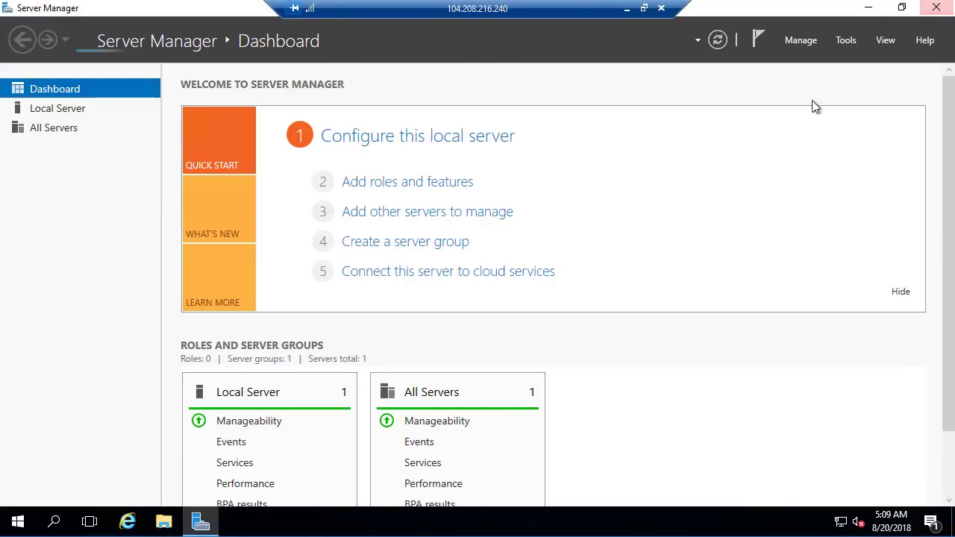
left_click(16, 523)
type("s")
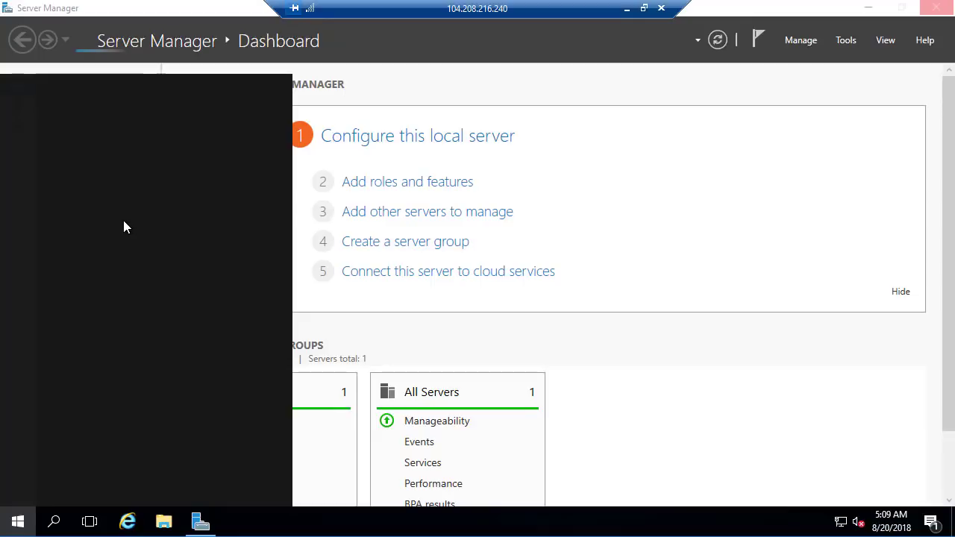
type("cm")
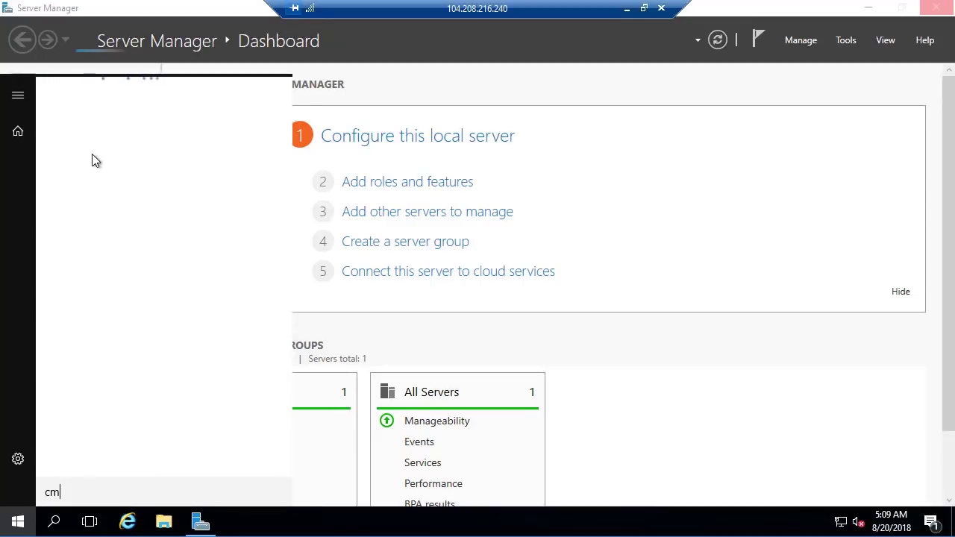
type("d")
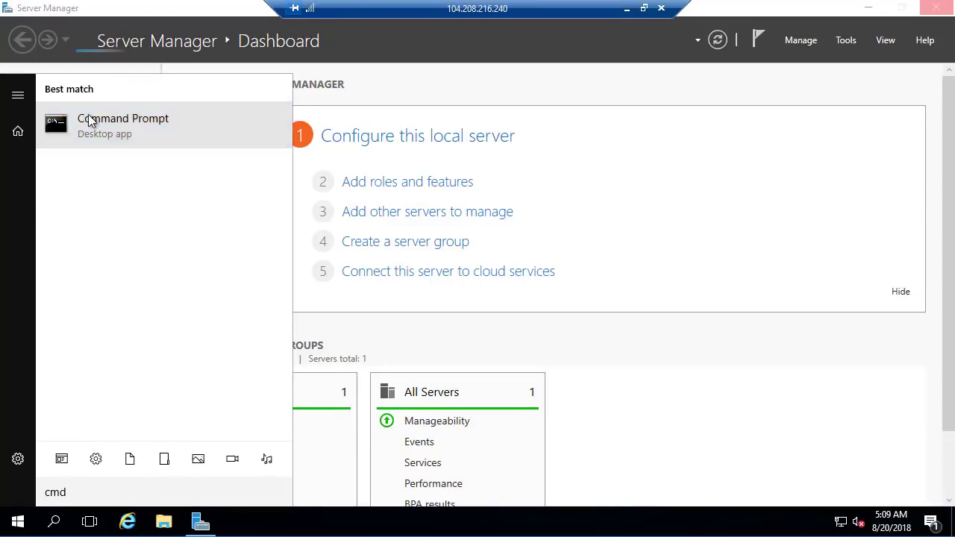
left_click(91, 118)
- Run ipconfig on the remote server and examine the IPv4 address of the Ethernet 3 adapter
type("ipconfig")
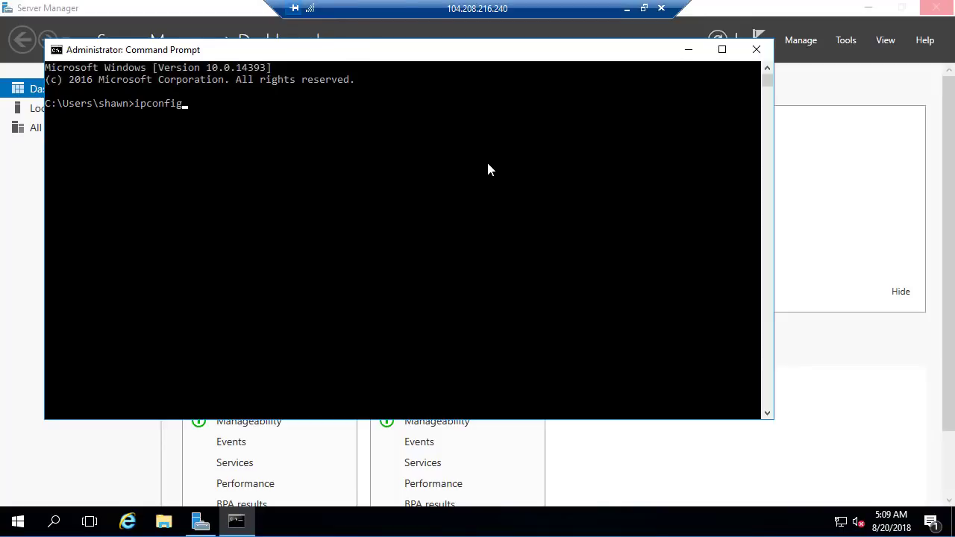
key("Return")
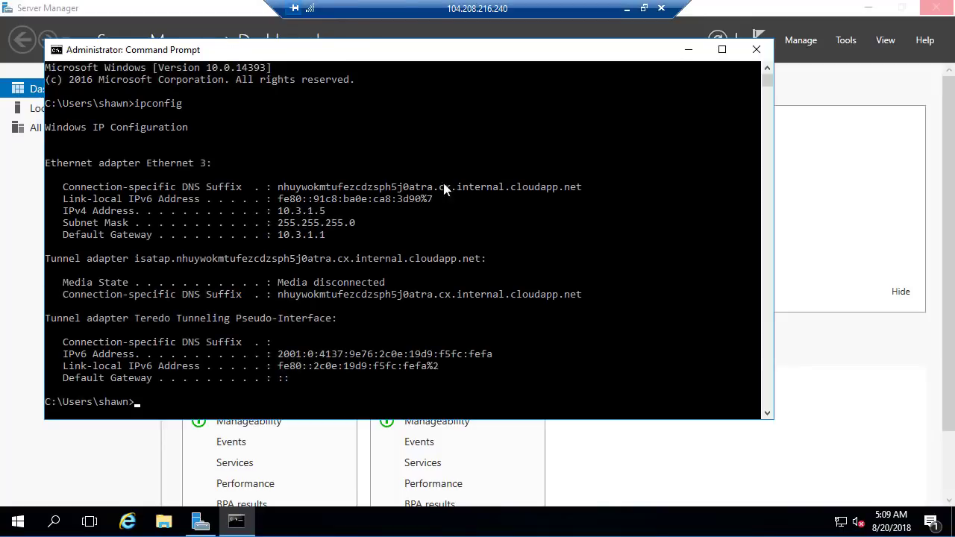
left_click_drag(67, 211, 337, 215)
- Minimize the remote session, switch back to the Azure portal and open network interface server165 from the network interfaces list
left_click(627, 9)
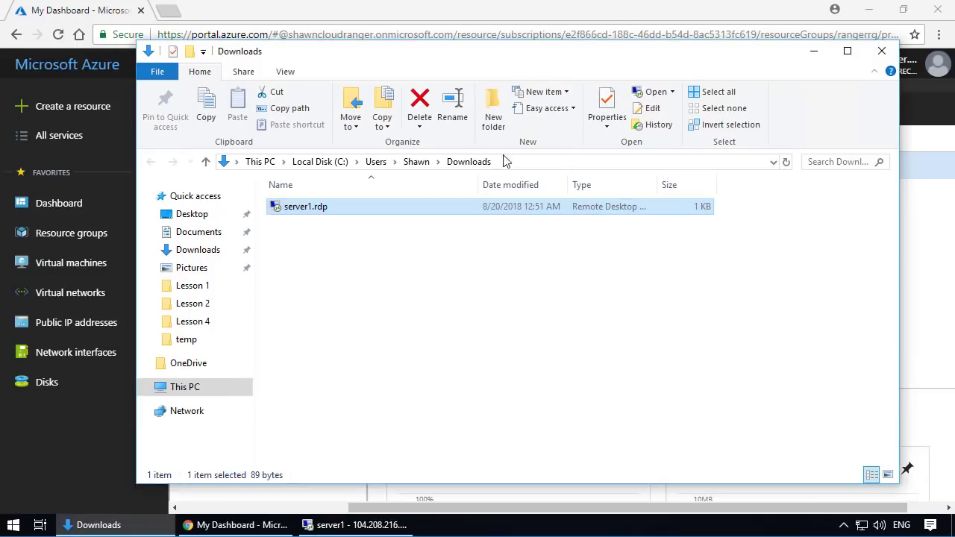
left_click(79, 357)
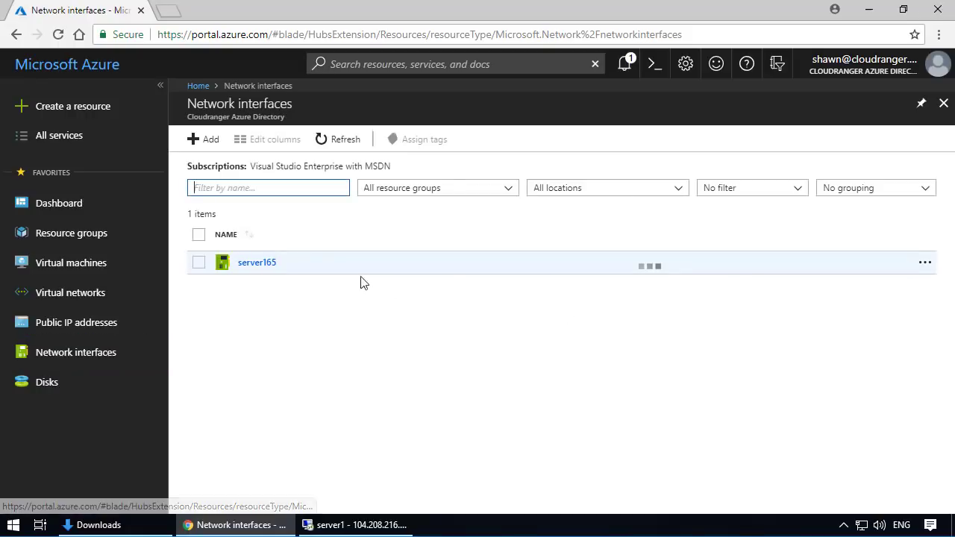
left_click(267, 272)
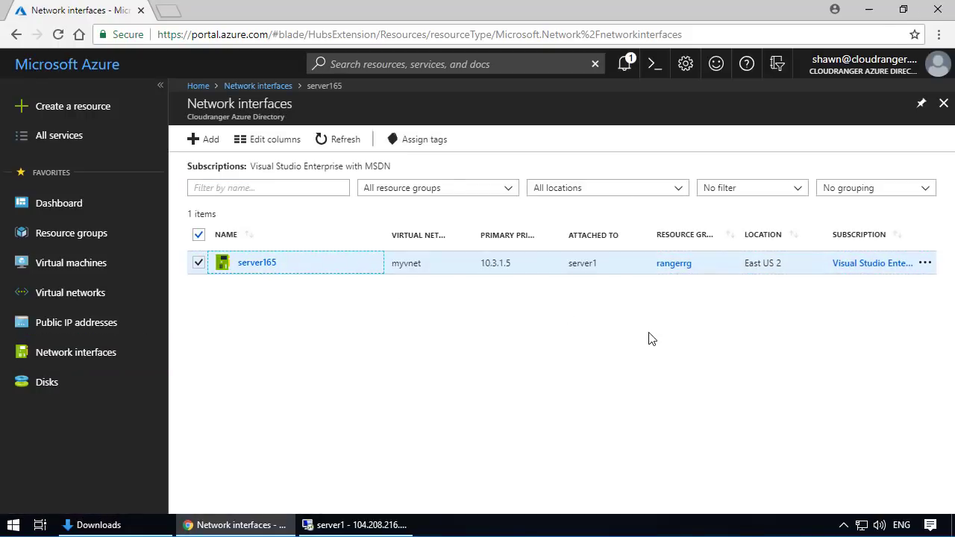
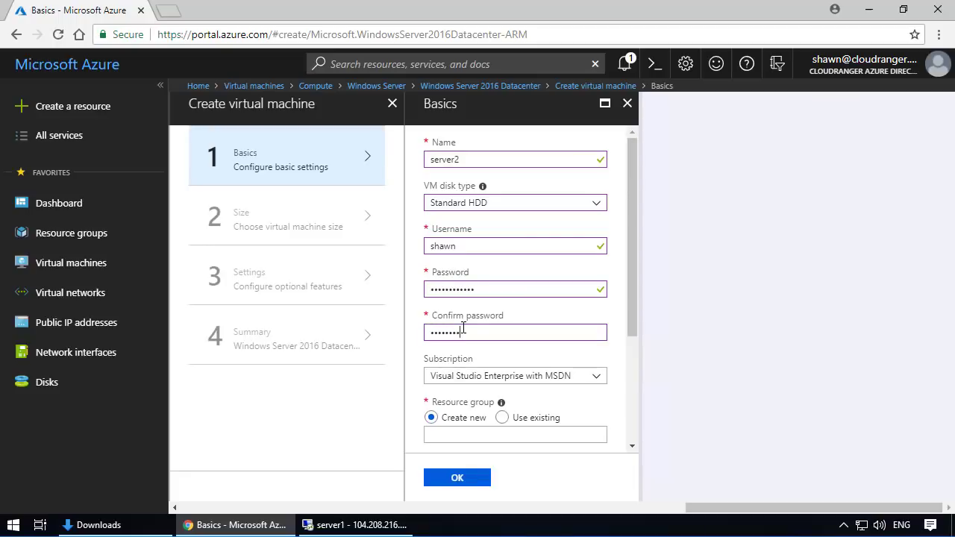
- Finish confirming the account password for server2, place the virtual machine in the existing resource group rangerrg, and submit the basic settings
type("****")
scroll(469, 316, "down", 2)
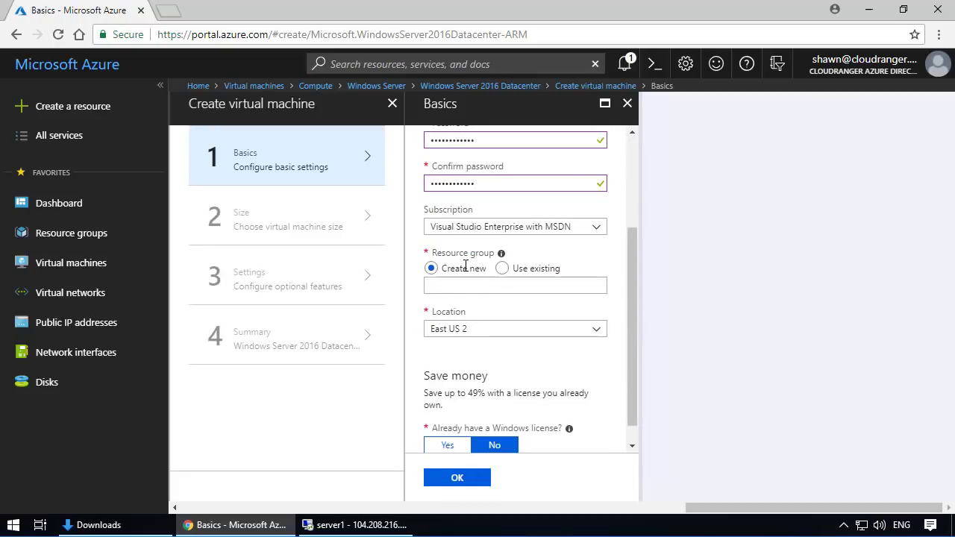
left_click(503, 270)
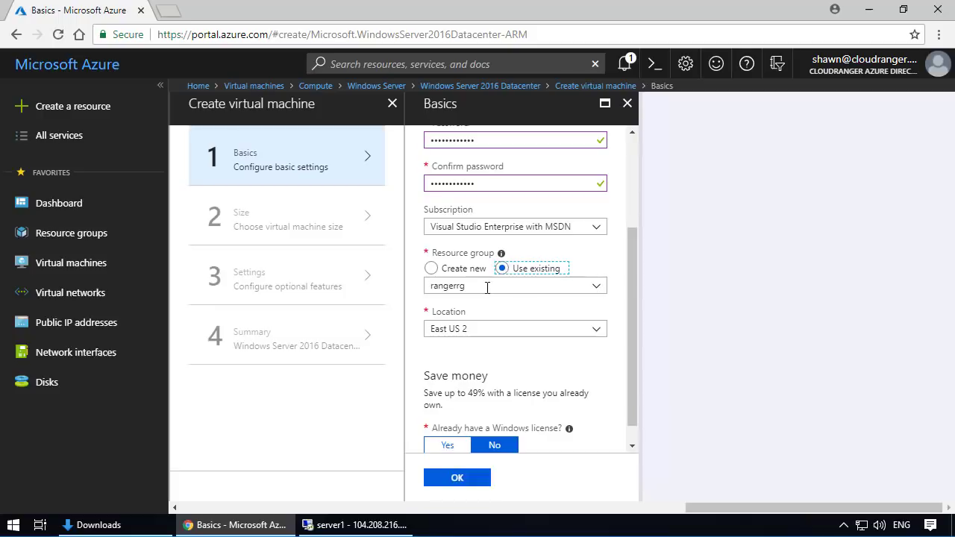
scroll(574, 325, "down", 1)
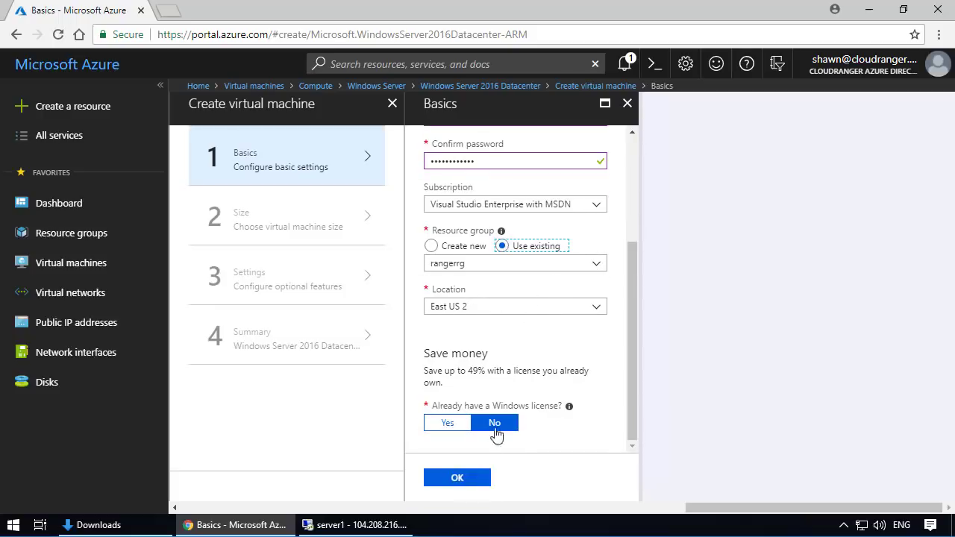
left_click(456, 478)
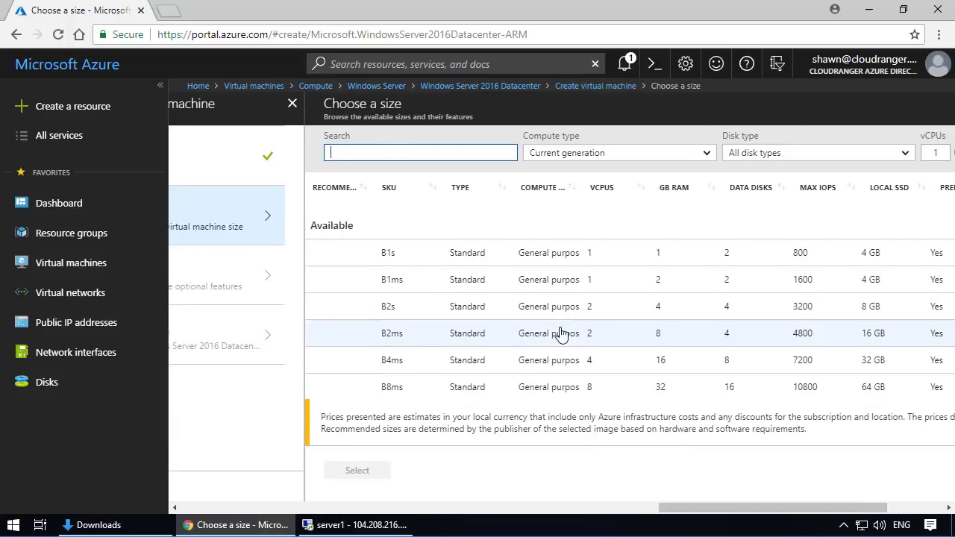
- Choose the D2s_v3 size for the virtual machine
scroll(559, 334, "down", 3)
scroll(562, 334, "up", 2)
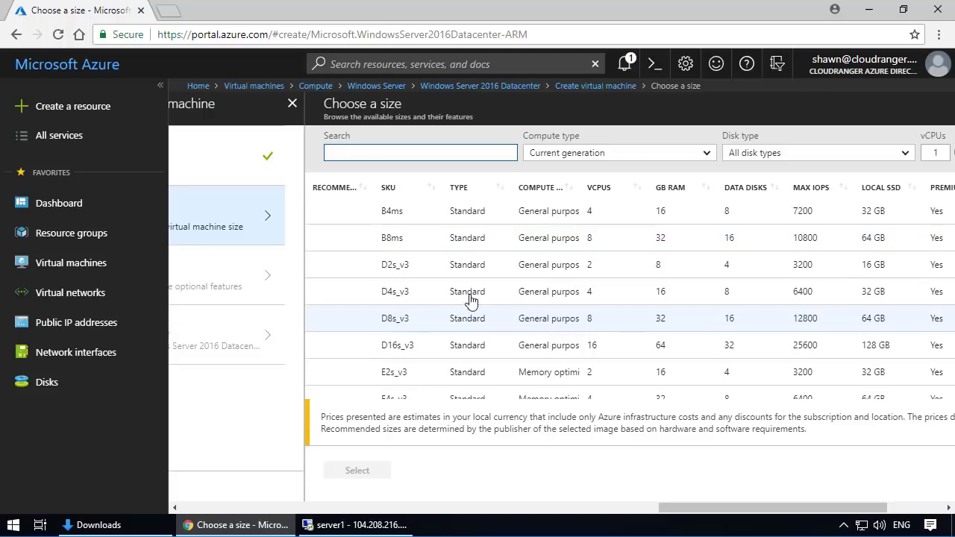
left_click(425, 276)
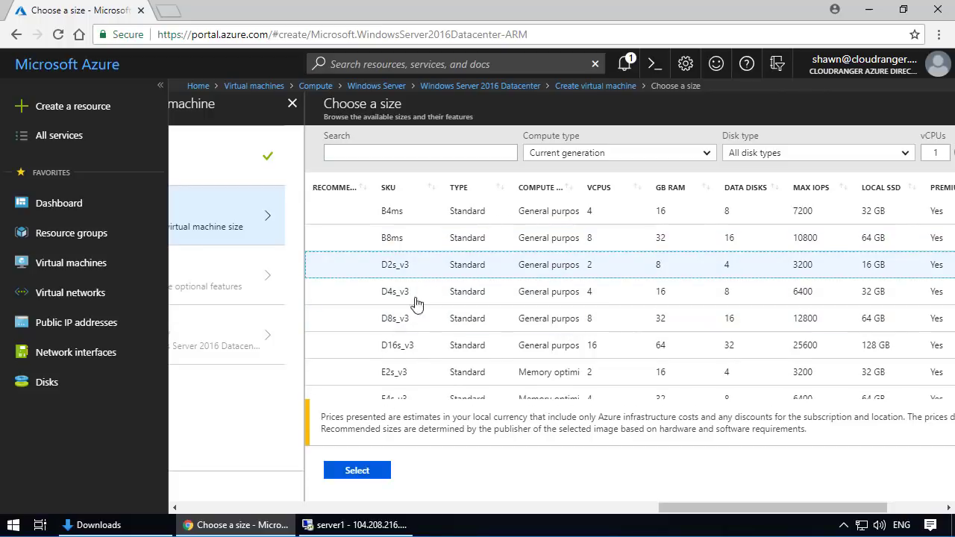
left_click(355, 481)
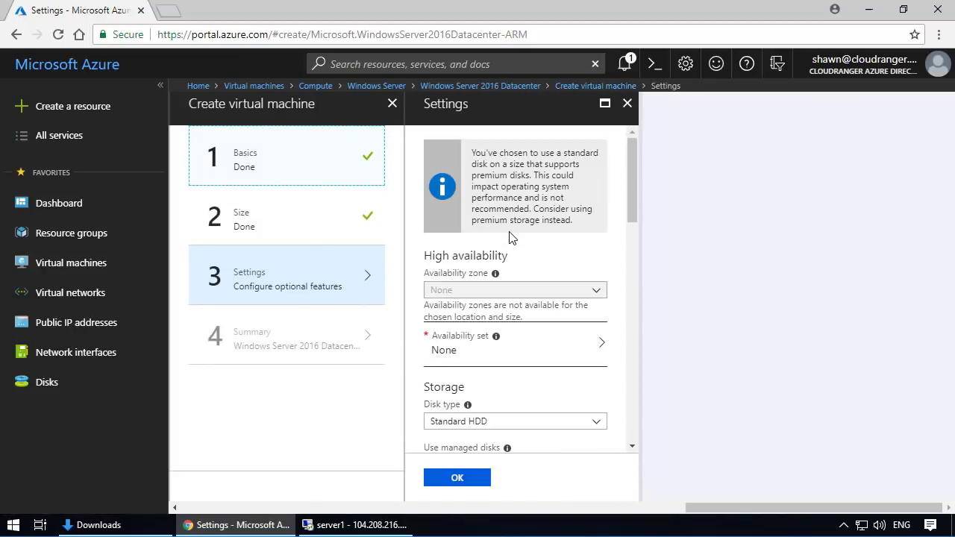
- Switch the virtual machine's network security group configuration to Advanced and select None as the firewall group
scroll(556, 207, "down", 1)
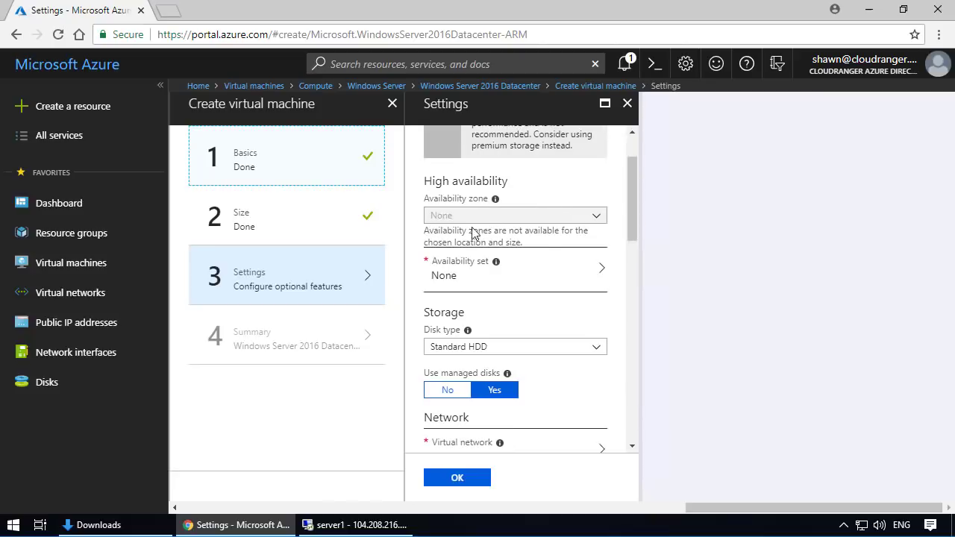
scroll(569, 324, "down", 2)
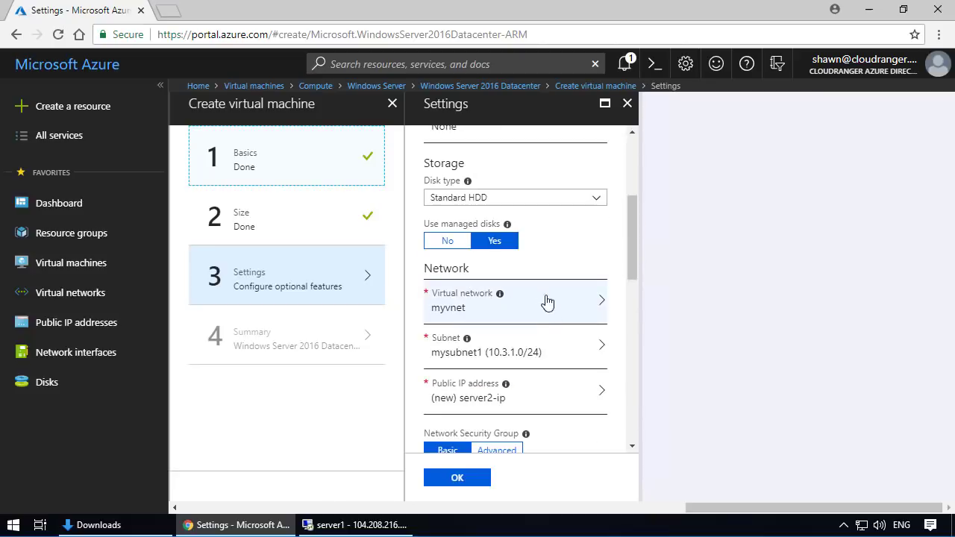
scroll(537, 299, "down", 1)
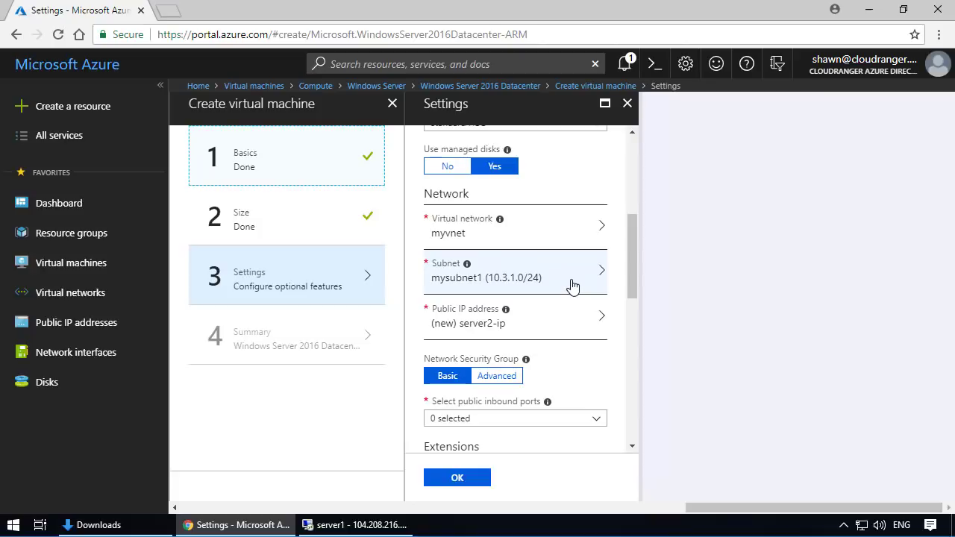
scroll(572, 286, "down", 1)
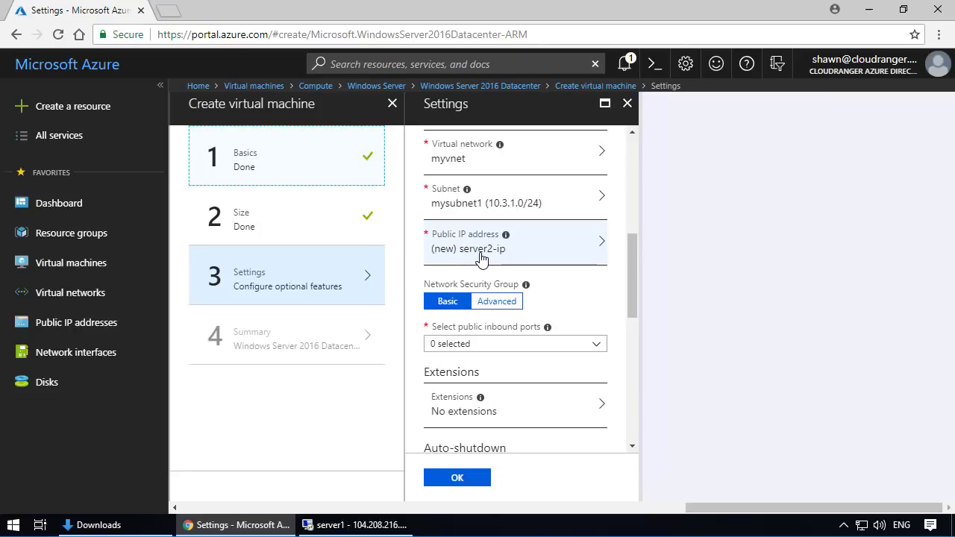
scroll(529, 258, "down", 1)
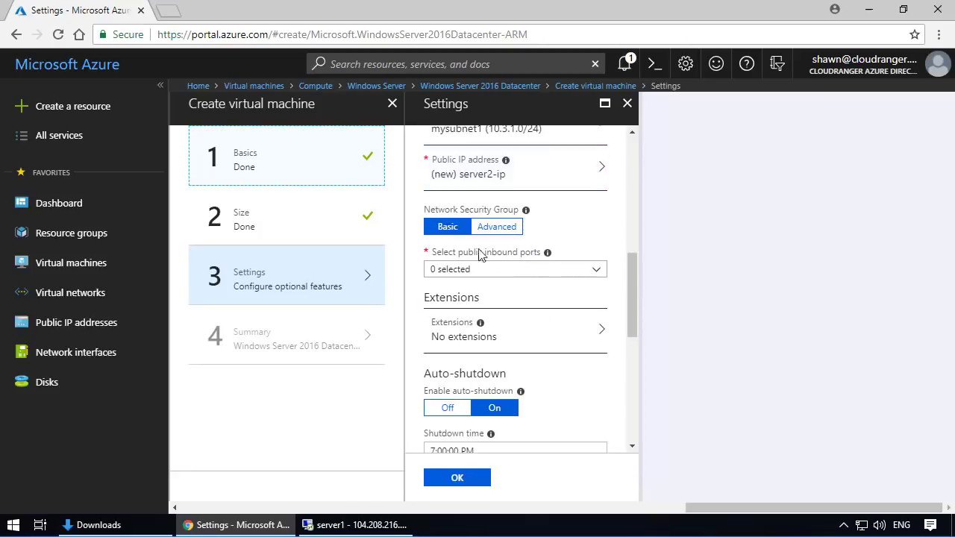
left_click(513, 229)
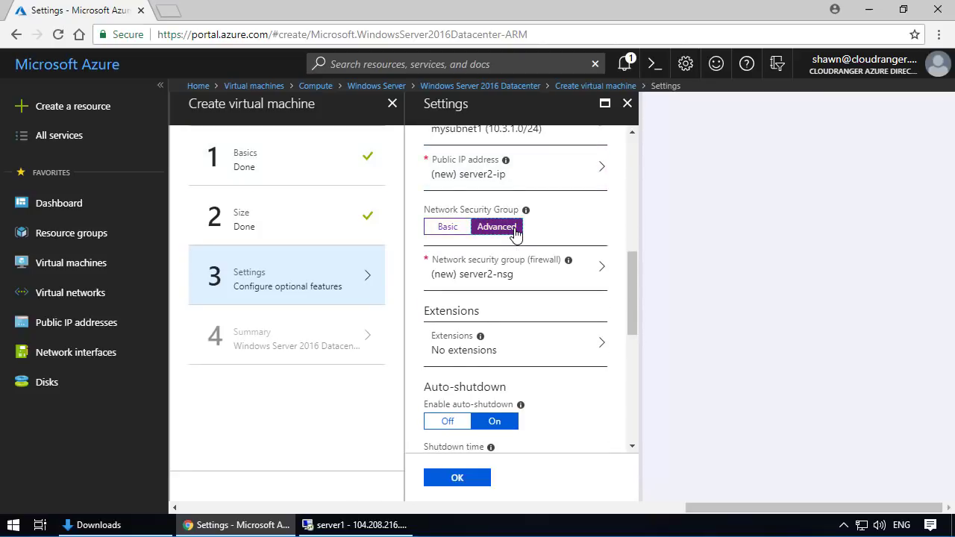
left_click(529, 266)
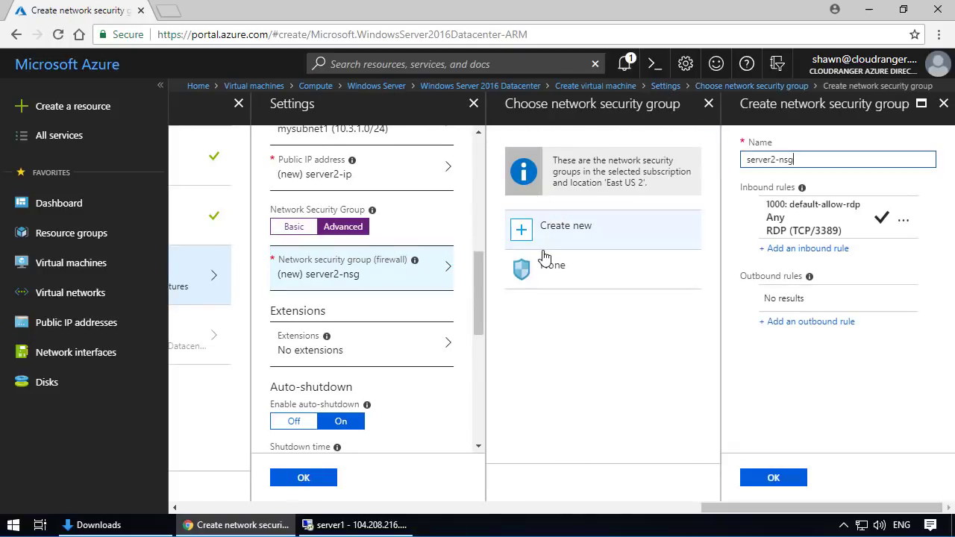
left_click(545, 272)
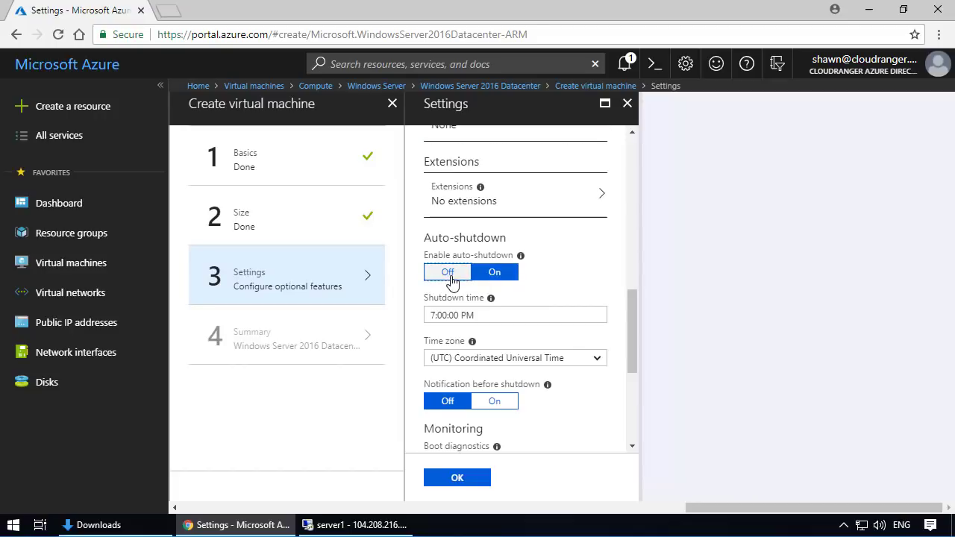
- Turn off auto-shutdown and boot diagnostics for the virtual machine, and create it
left_click(448, 273)
left_click(449, 333)
scroll(548, 302, "down", 1)
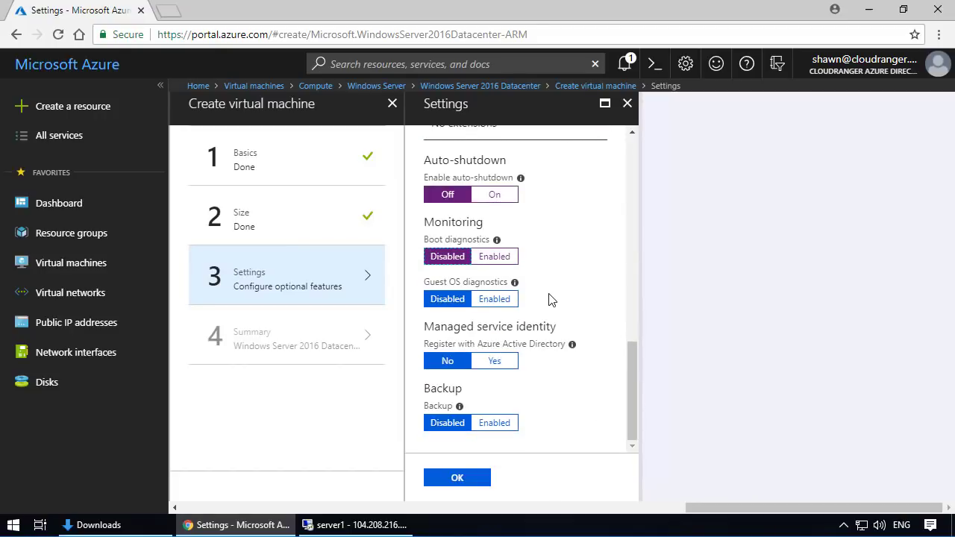
left_click(463, 482)
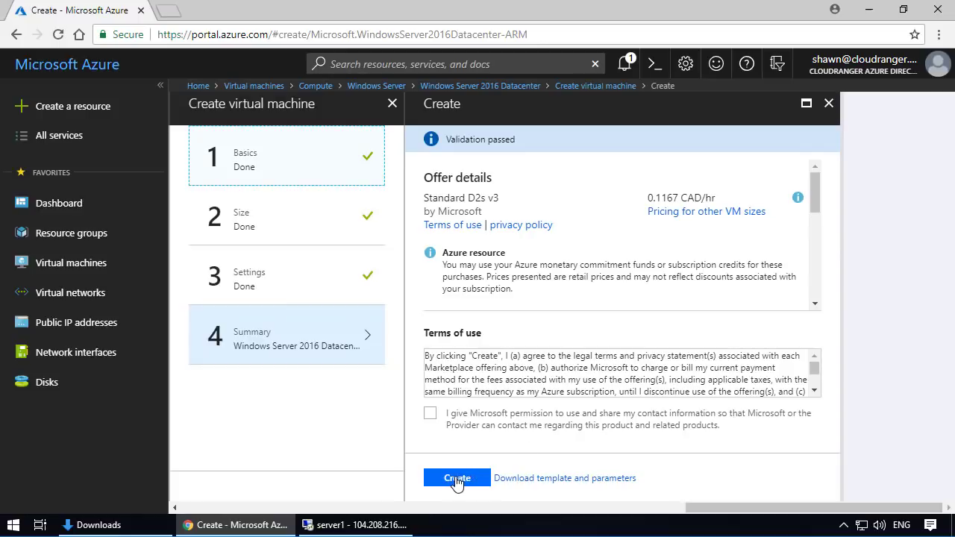
left_click(457, 480)
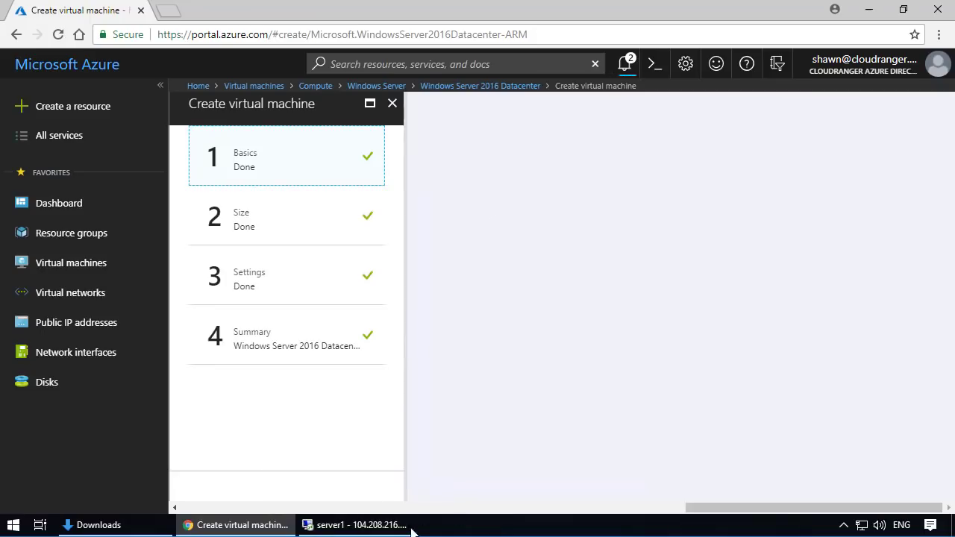
- Switch to the server1 remote session, deselect the highlighted line in Command Prompt, and open Network and Sharing Center
left_click(412, 528)
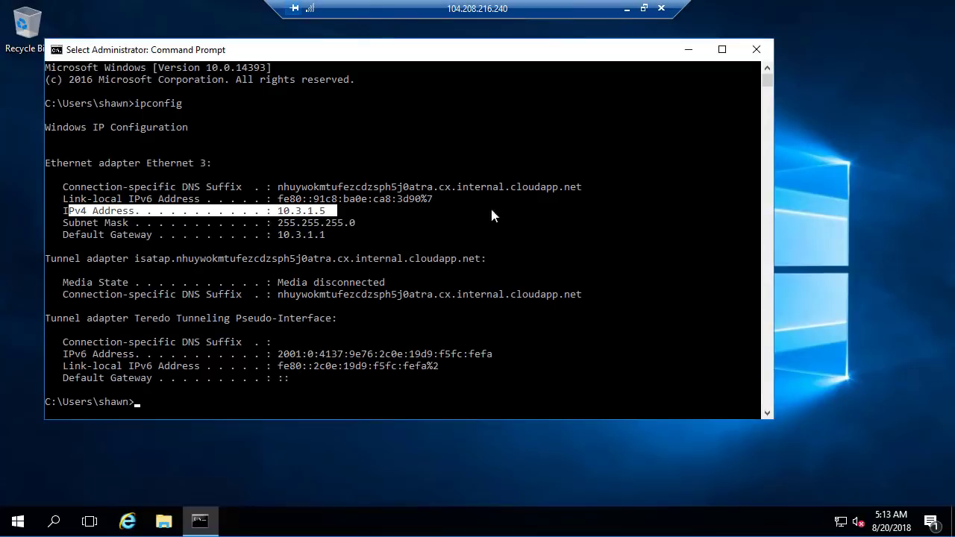
left_click(258, 211)
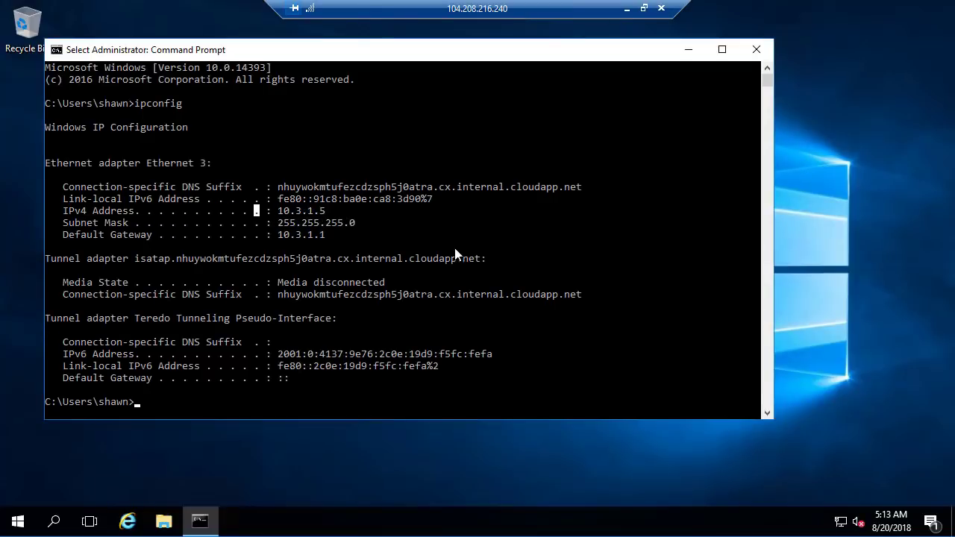
right_click(844, 516)
left_click(812, 503)
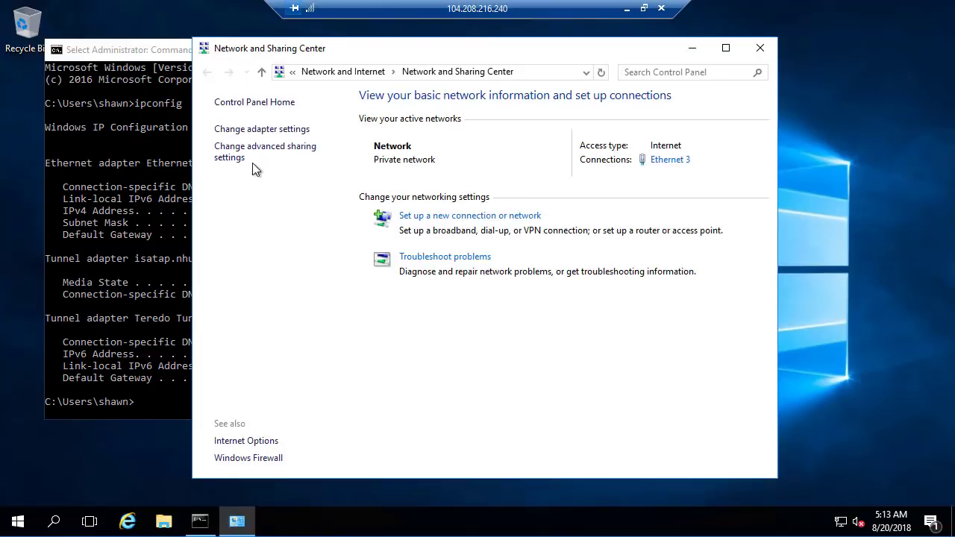
- Examine the TCP/IPv4 properties of the Ethernet 3 adapter without changing them, and close the network settings windows
left_click(257, 130)
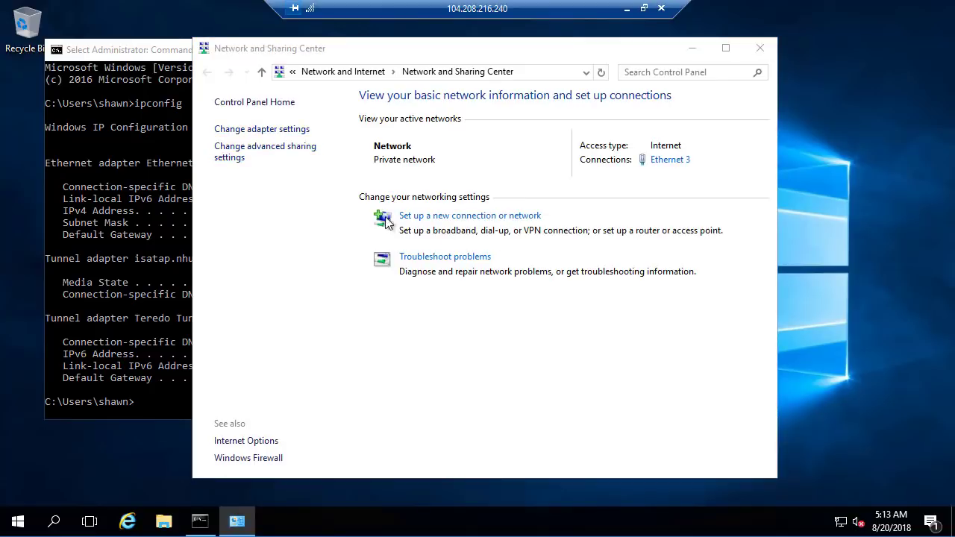
left_click(274, 158)
right_click(275, 158)
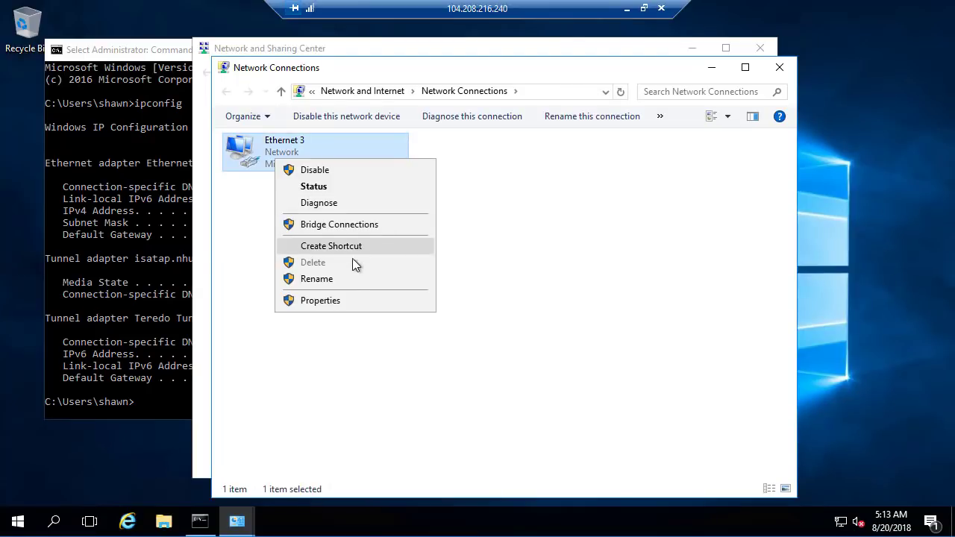
left_click(336, 301)
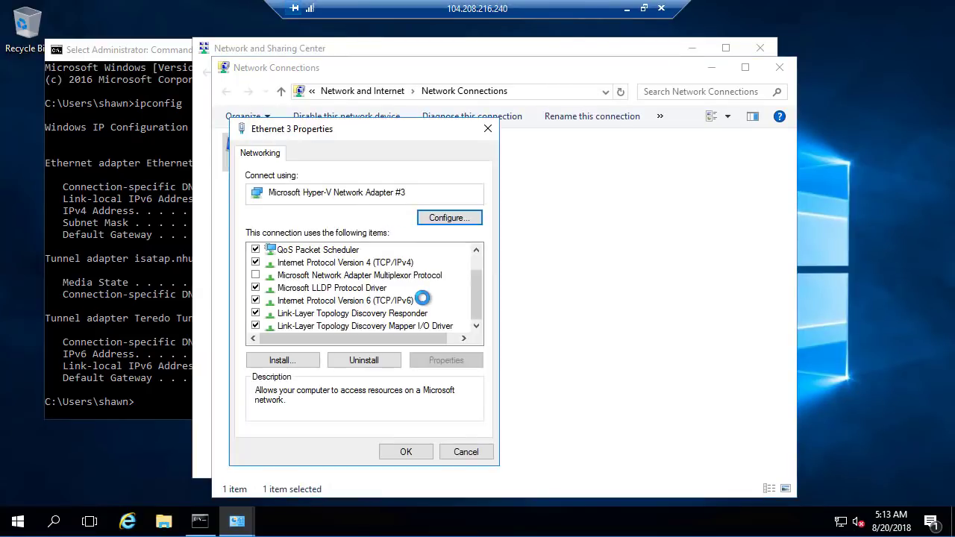
left_click(373, 262)
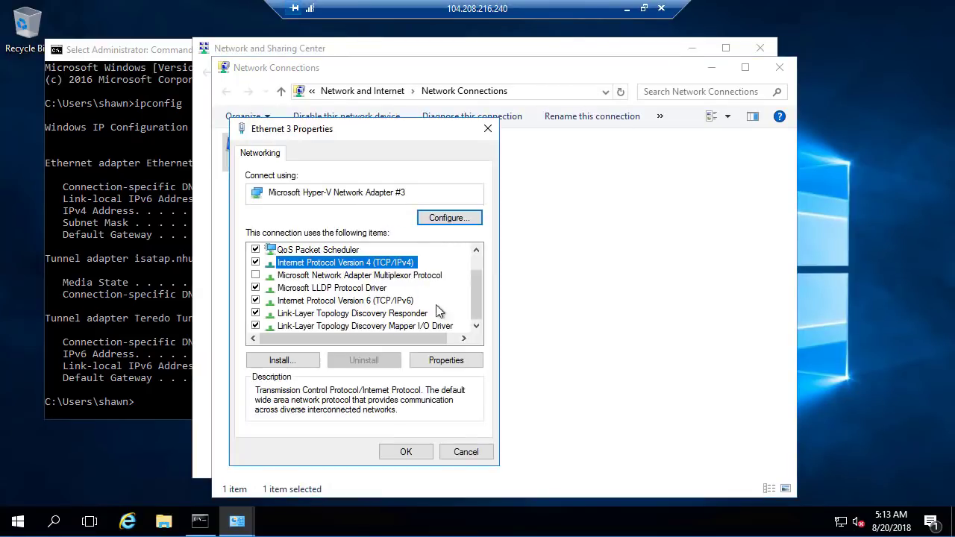
left_click(447, 360)
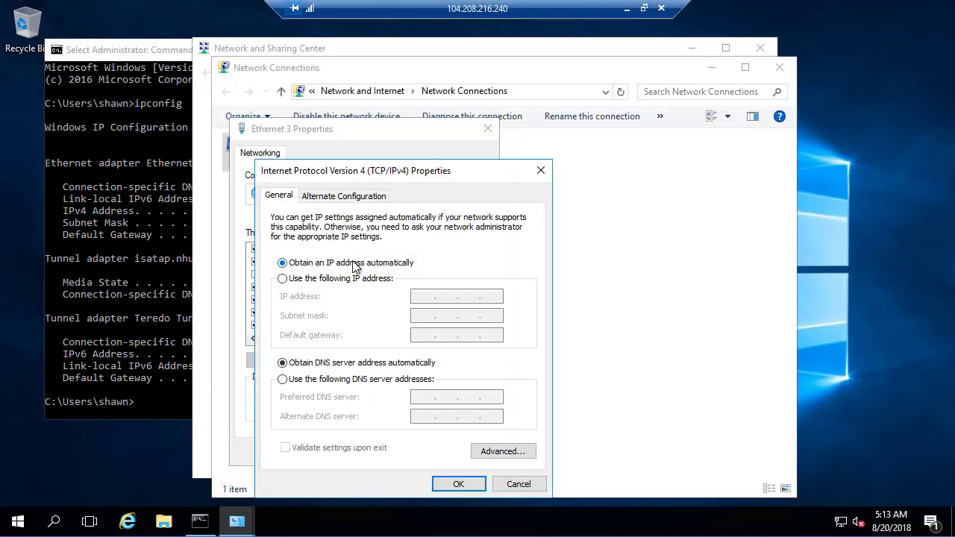
left_click(518, 484)
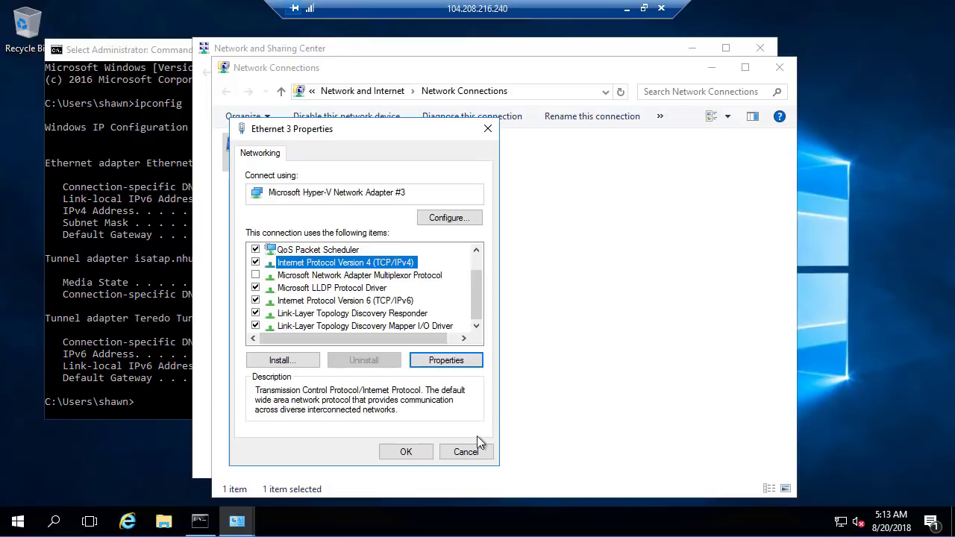
left_click(448, 452)
left_click(780, 68)
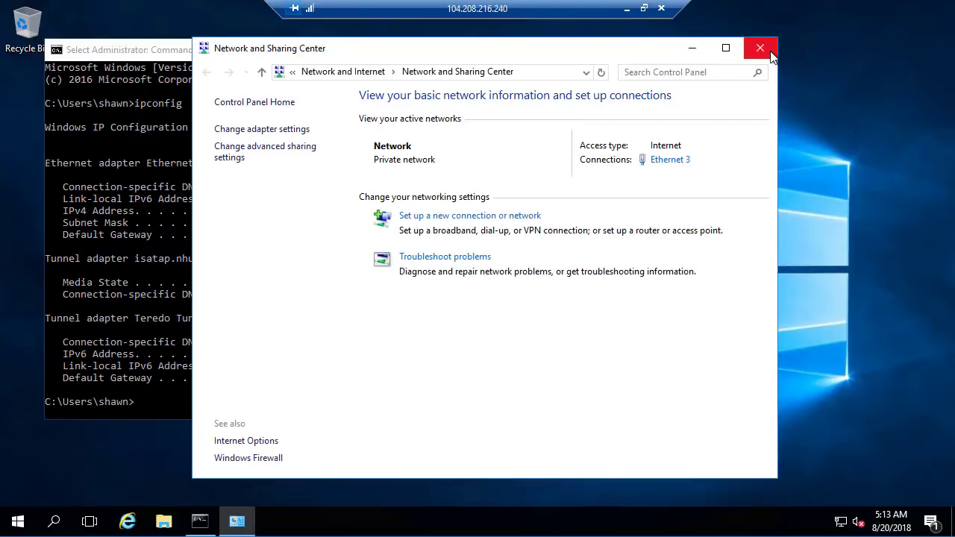
left_click(760, 48)
- Highlight the Ethernet 3 IPv4 address line in the ipconfig output and minimize the remote session
left_click_drag(336, 211, 64, 213)
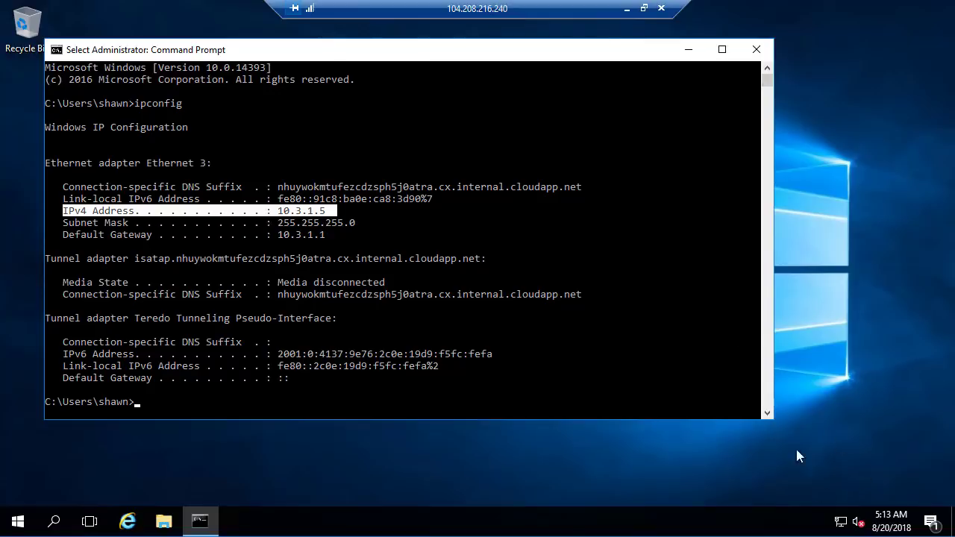
left_click(627, 9)
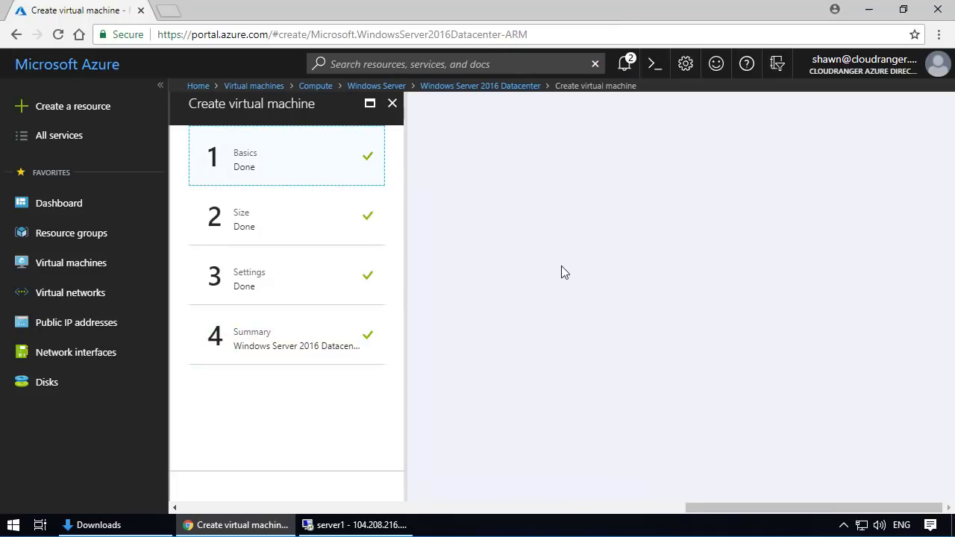
- Open the networking settings of server2 from the virtual machines list and examine the private IP of its network interface
left_click(624, 64)
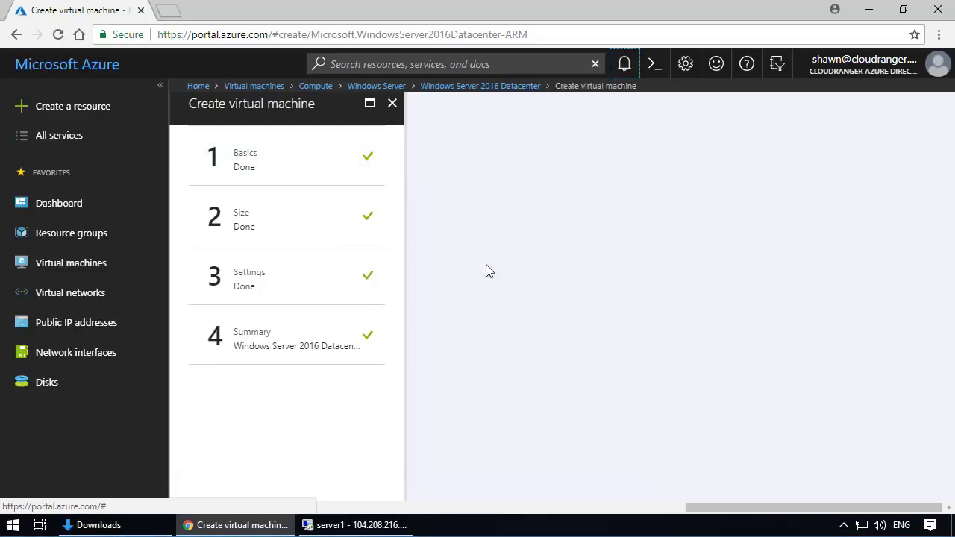
left_click(73, 263)
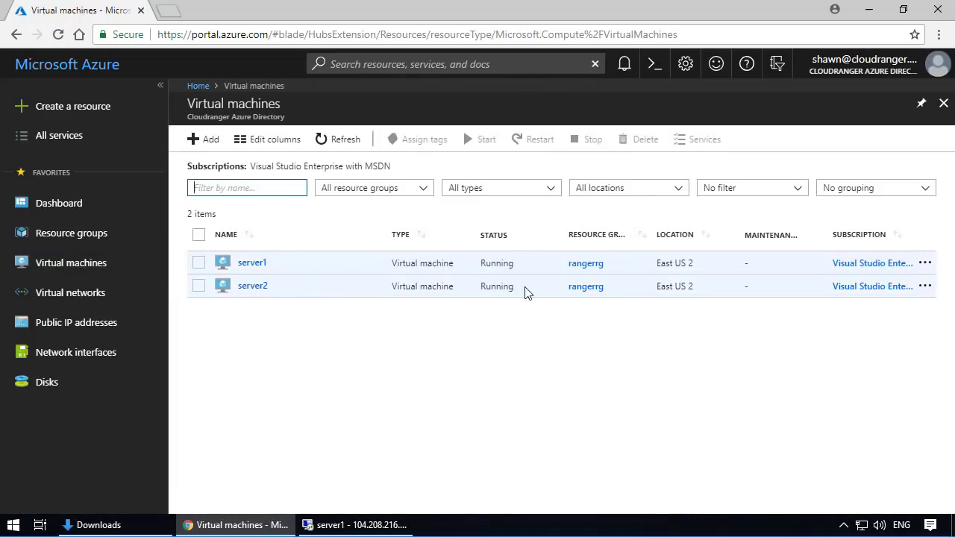
left_click(250, 286)
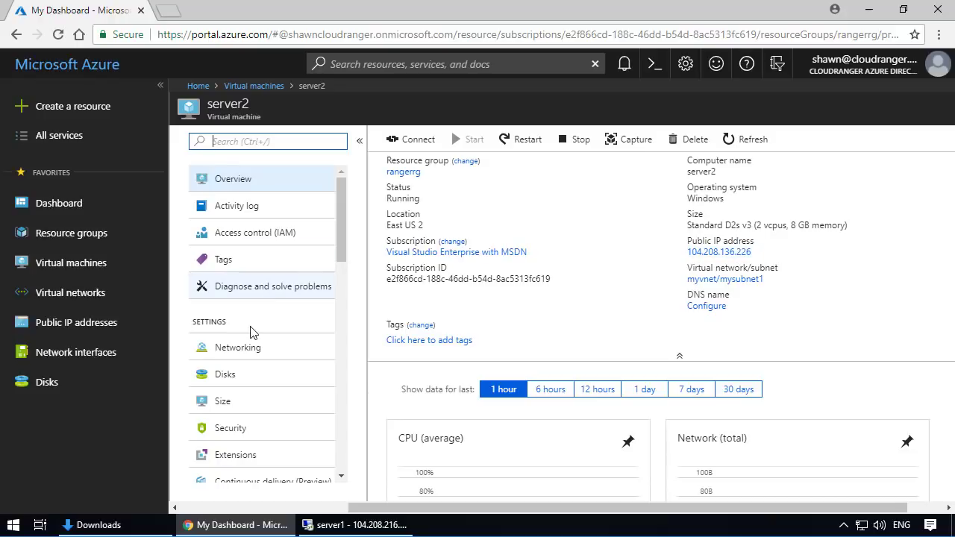
left_click(249, 345)
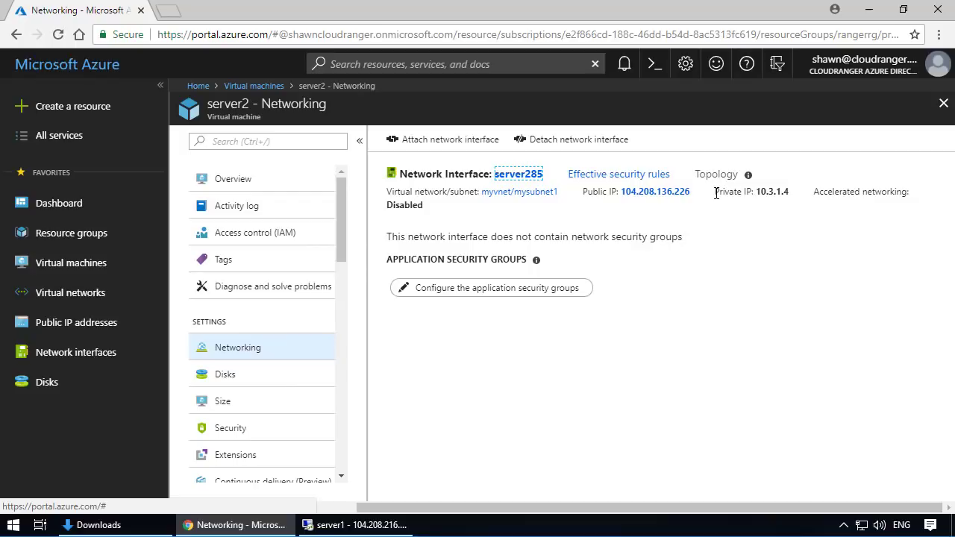
left_click_drag(716, 193, 794, 194)
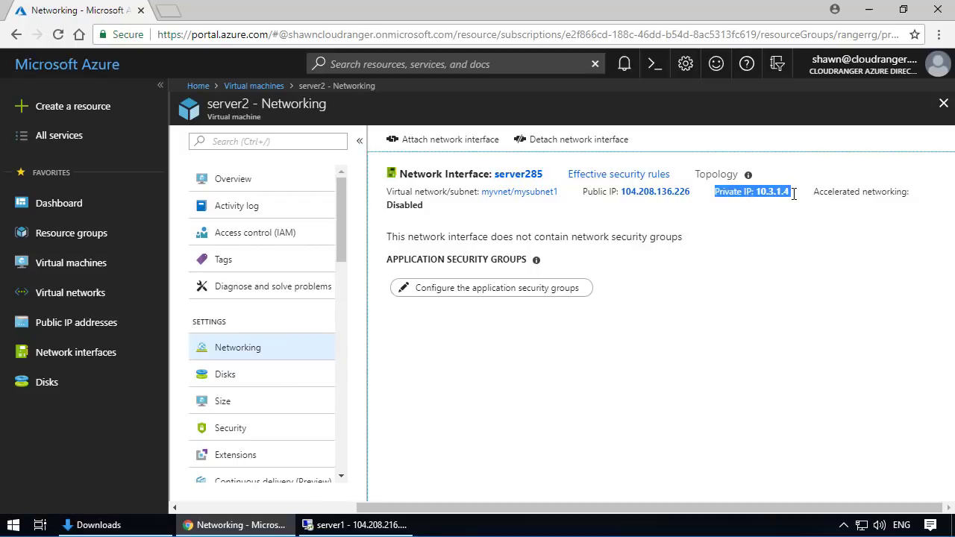
- Deselect the private IP text and look through the network interfaces and public IP addresses lists
left_click(667, 418)
left_click(83, 358)
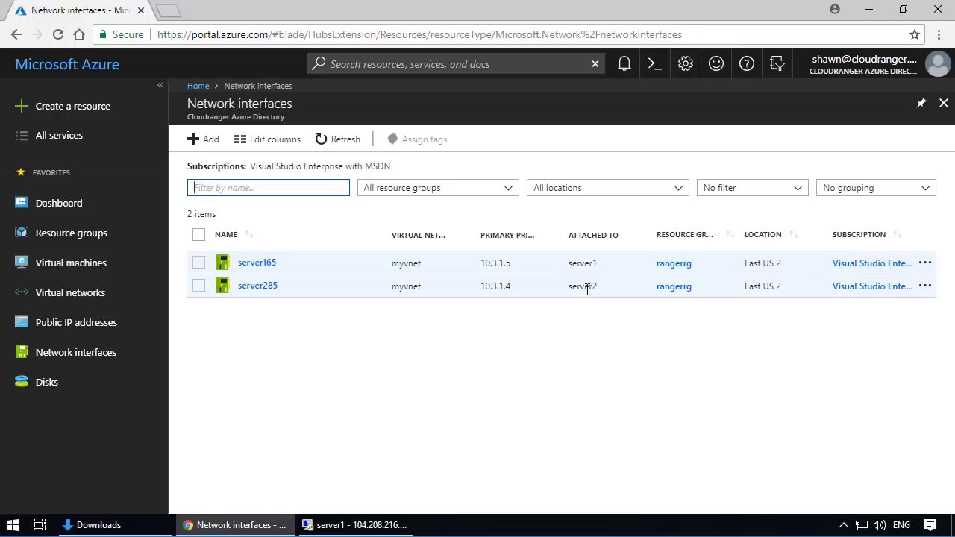
left_click(77, 325)
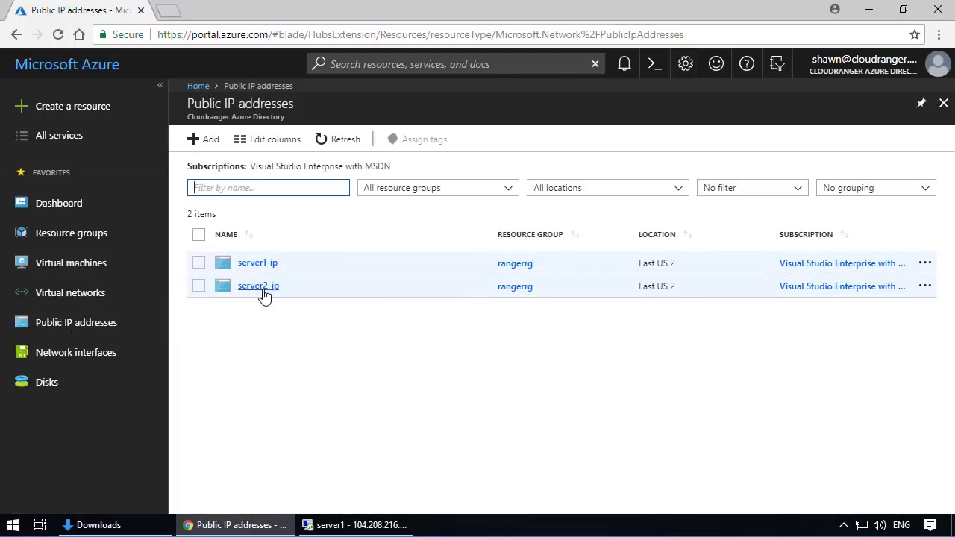
- Set the private IP of ipconfig1 on network interface server285 to static 10.3.1.6, save it, and dismiss the notification
left_click(85, 357)
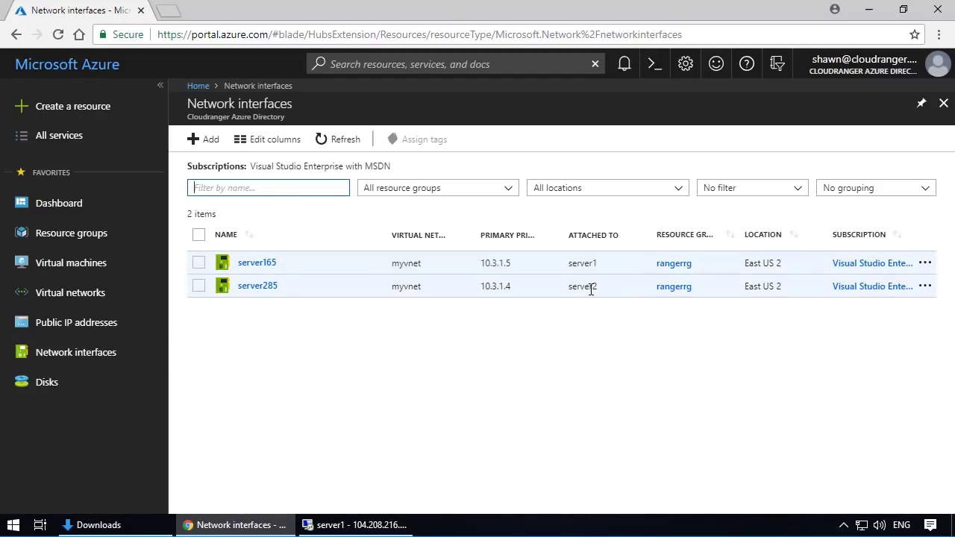
left_click(256, 291)
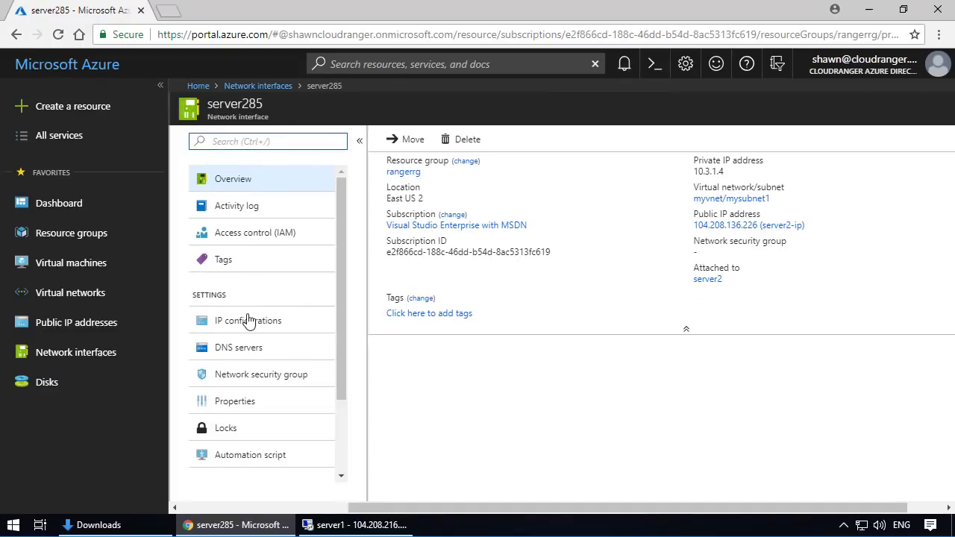
left_click(241, 329)
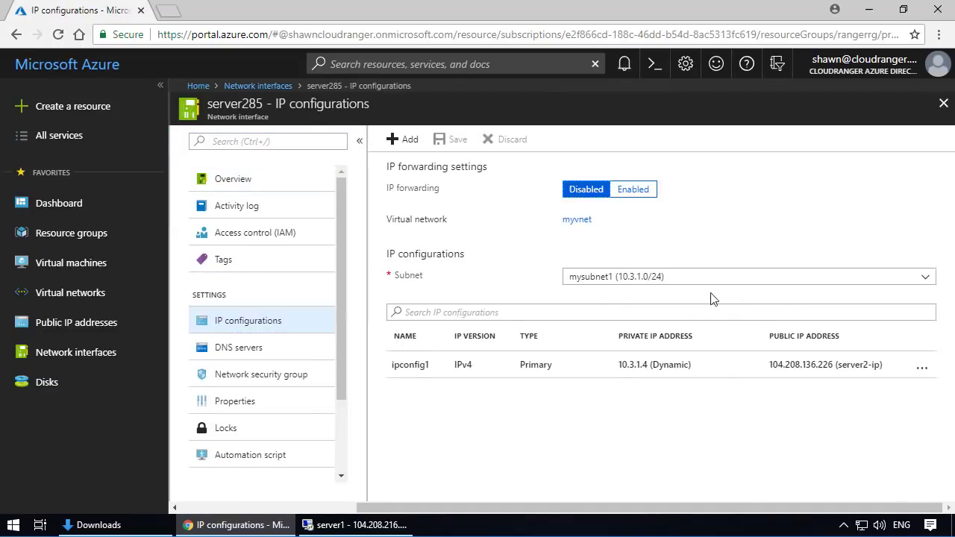
left_click(629, 374)
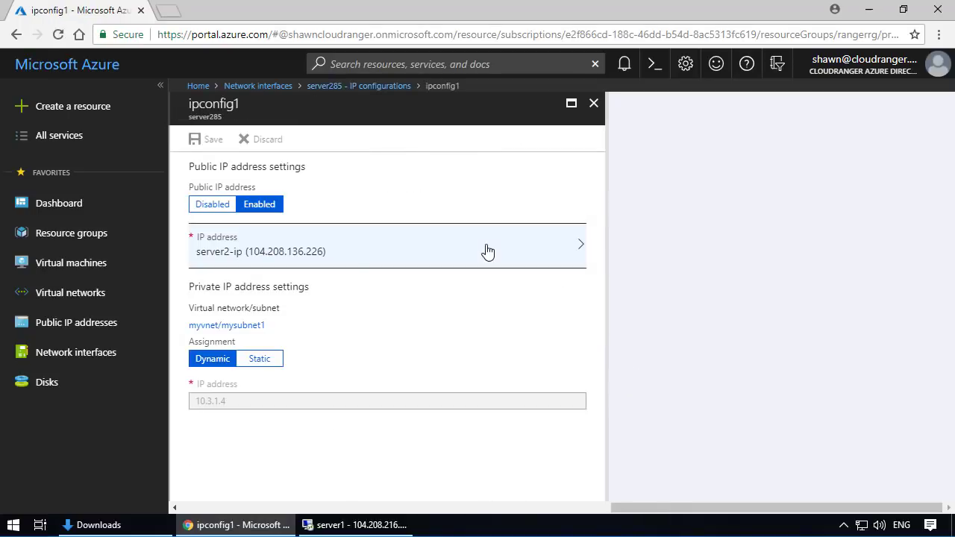
left_click(267, 360)
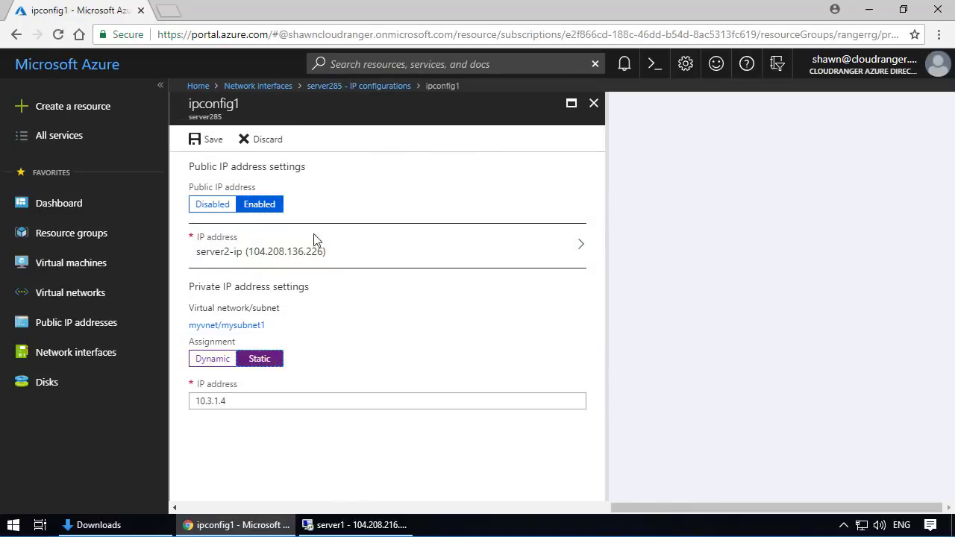
left_click(253, 400)
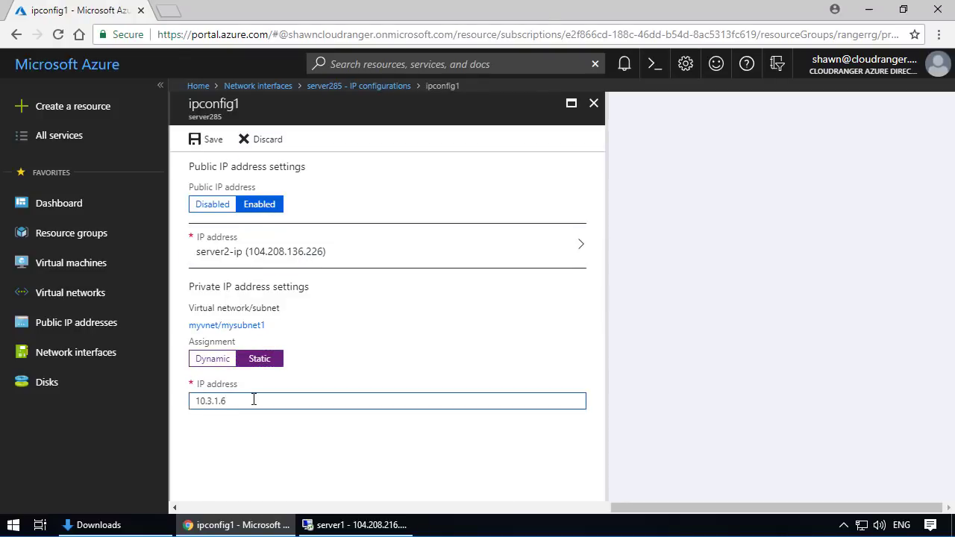
left_click(215, 141)
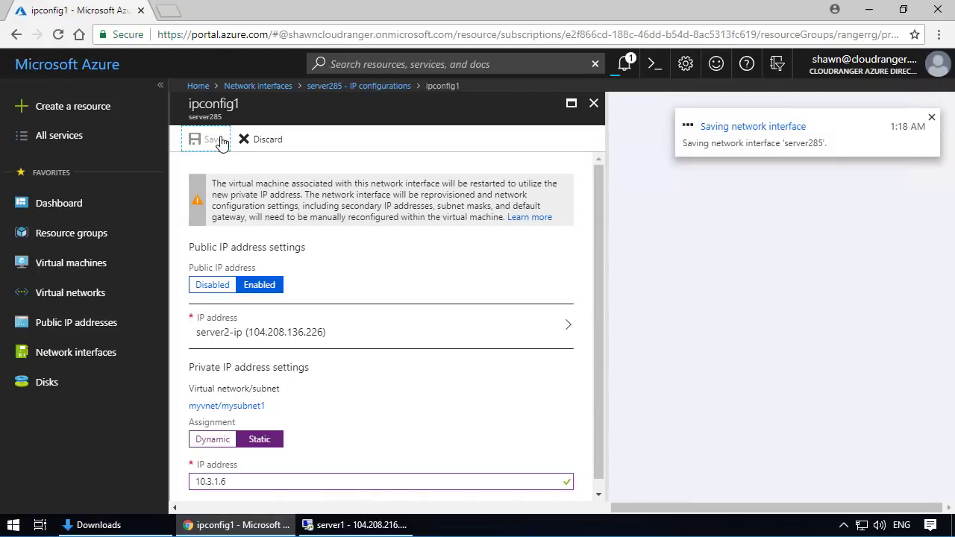
left_click(931, 117)
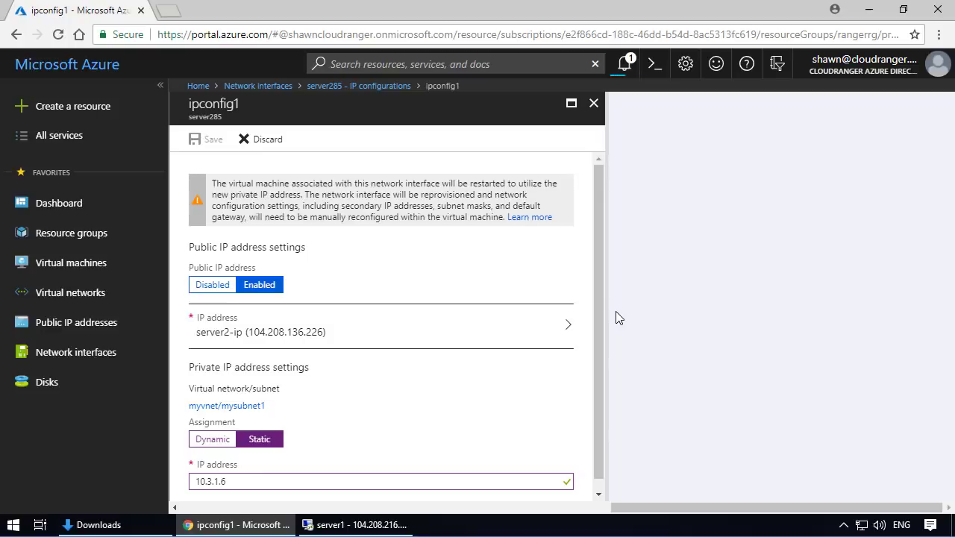
- Check the notifications, refresh the virtual machines list, and examine the private IP in server2's networking settings
left_click(60, 268)
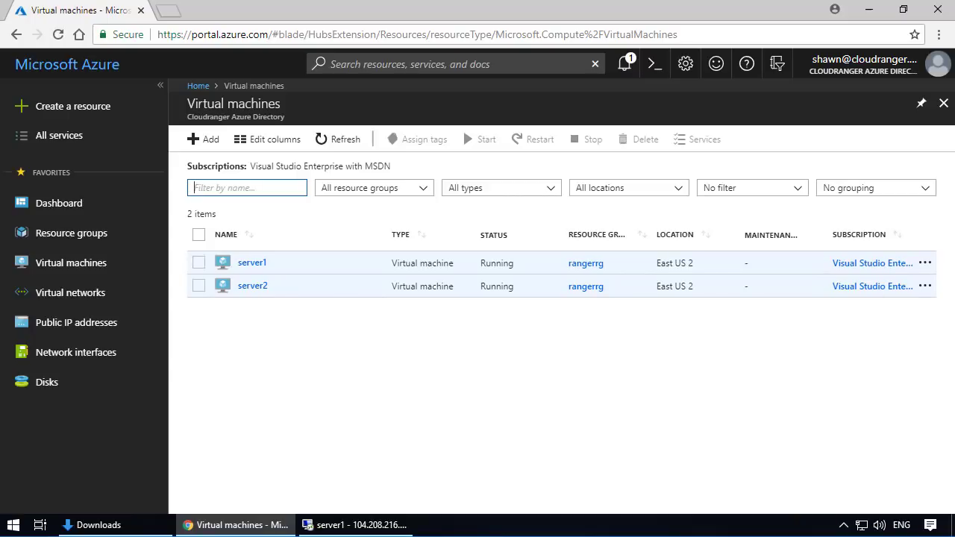
left_click(625, 64)
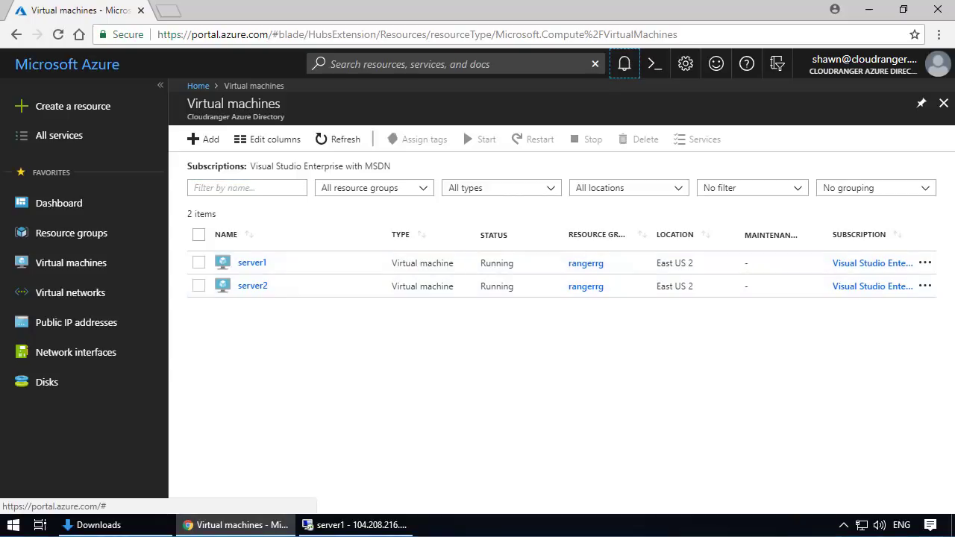
left_click(354, 143)
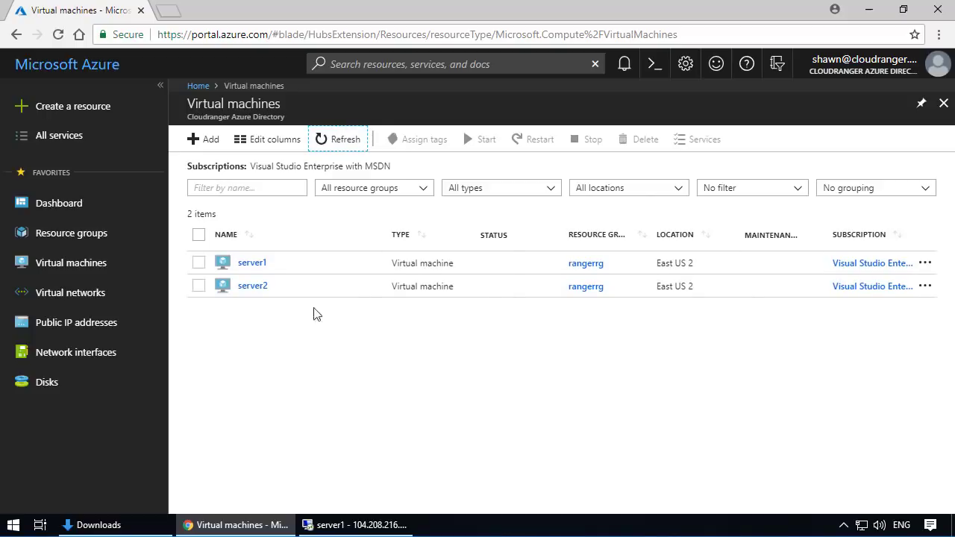
left_click(254, 291)
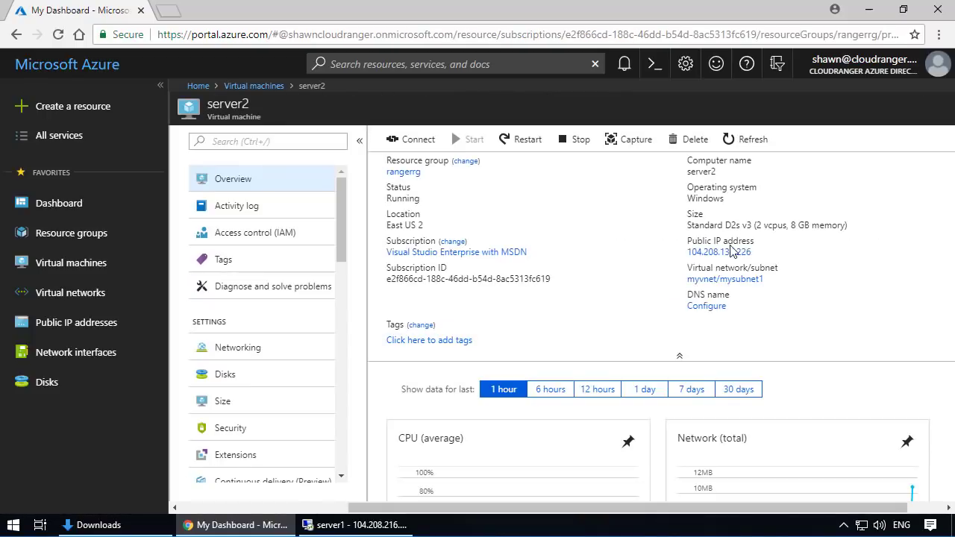
left_click(255, 350)
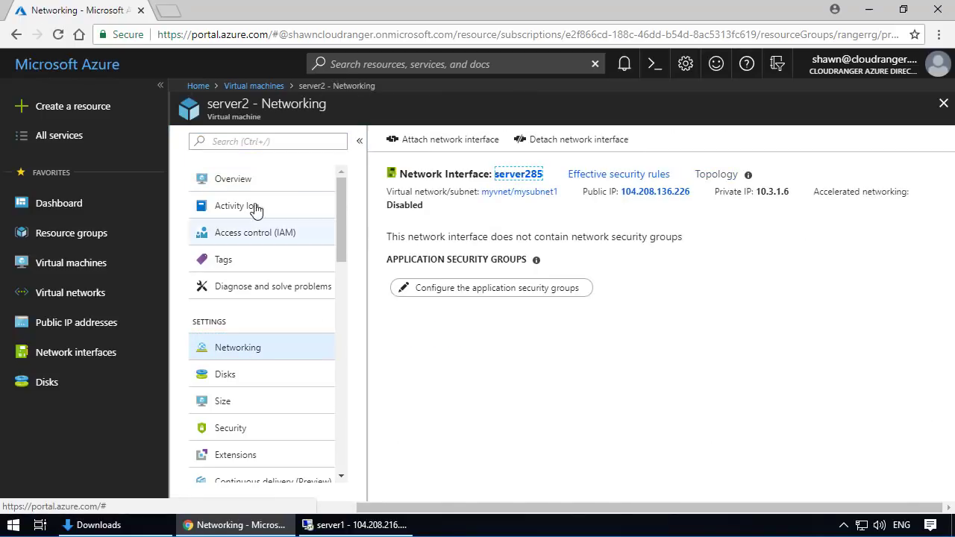
- Download the RDP file for server2 from its overview, using its public IP address and port 3389
left_click(240, 183)
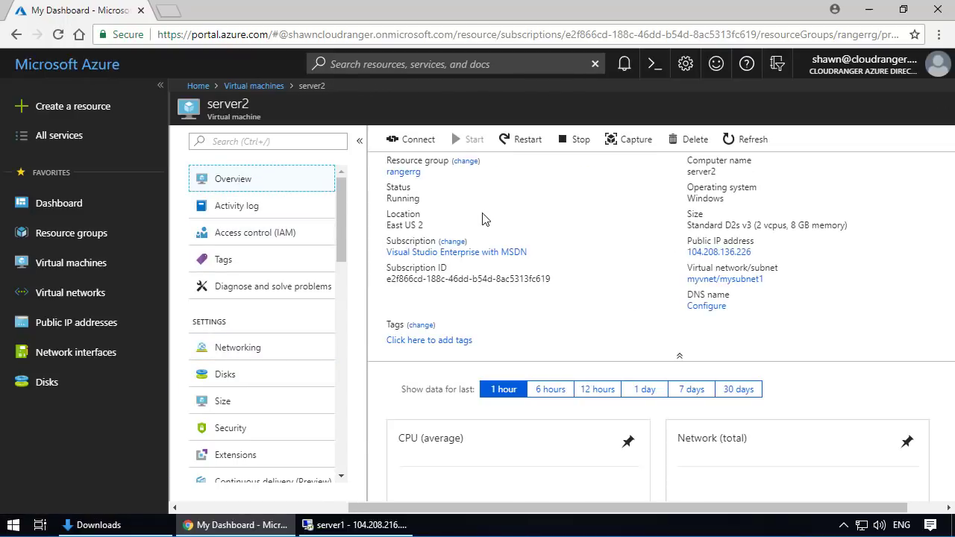
left_click(413, 142)
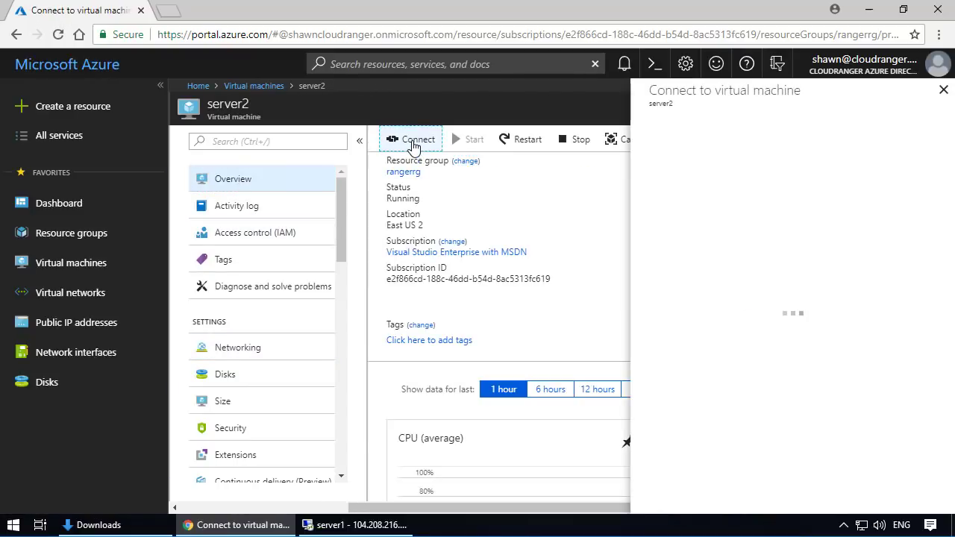
left_click(663, 296)
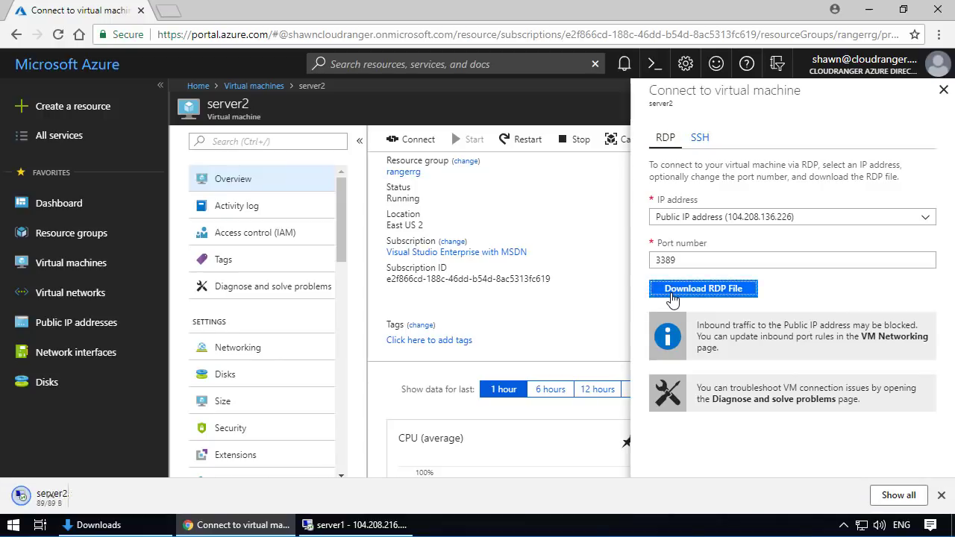
- Open server2.rdp from the Downloads folder and start the remote desktop connection
left_click(128, 523)
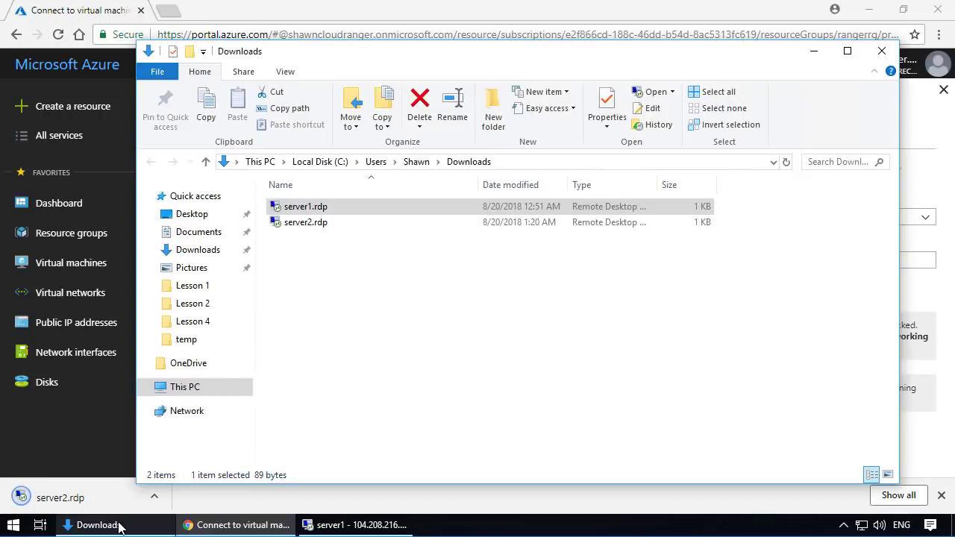
left_click(371, 324)
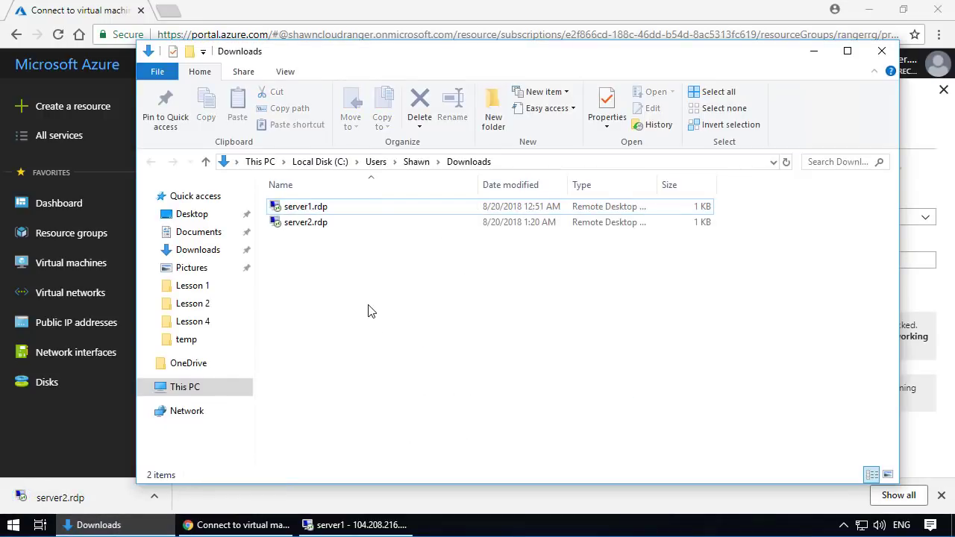
double_click(322, 230)
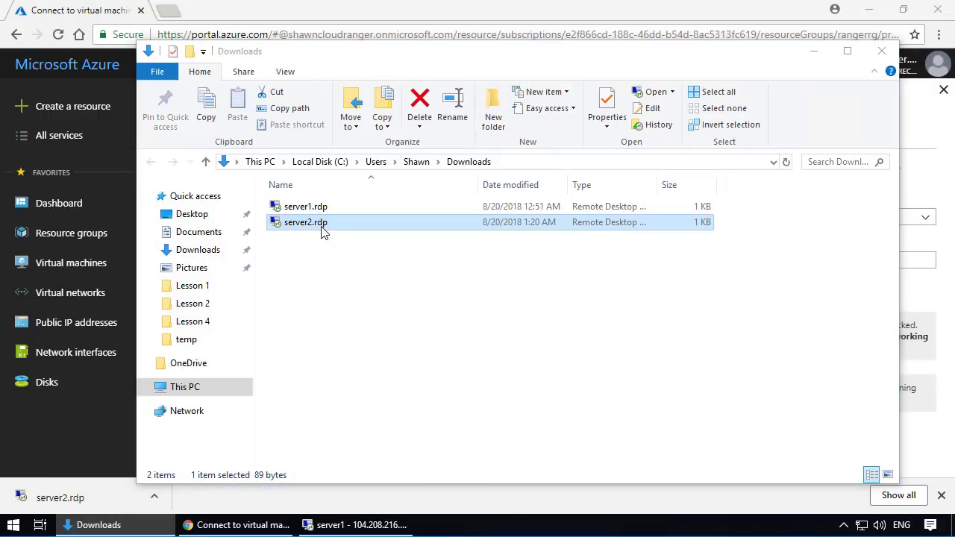
left_click(582, 345)
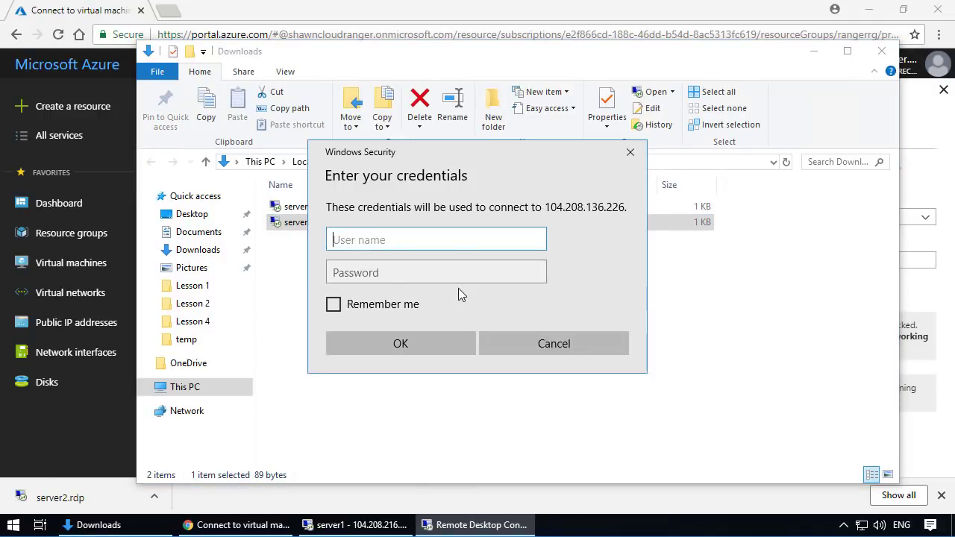
- Sign in to server2 with the user name and account password, accepting the untrusted certificate
type("shawn")
key("Tab")
type("********")
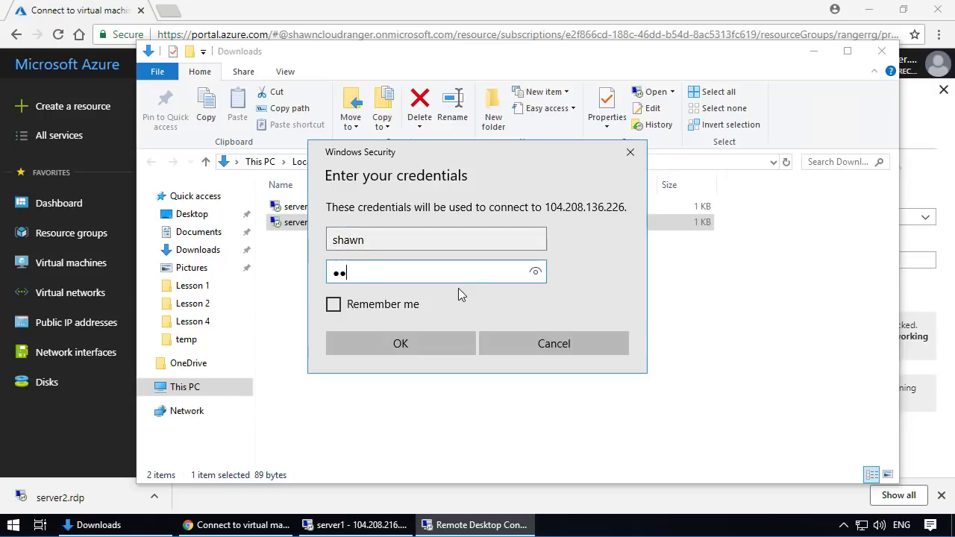
type("****")
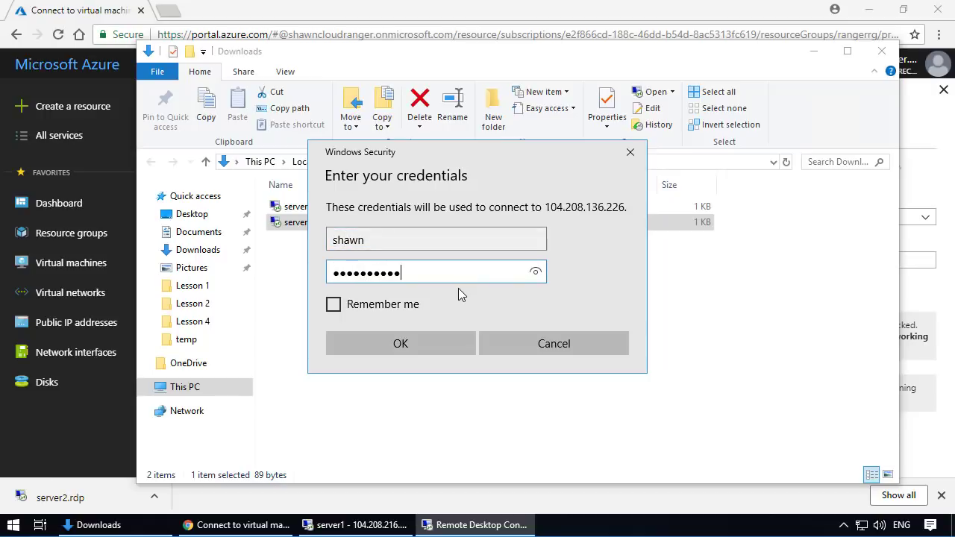
left_click(408, 344)
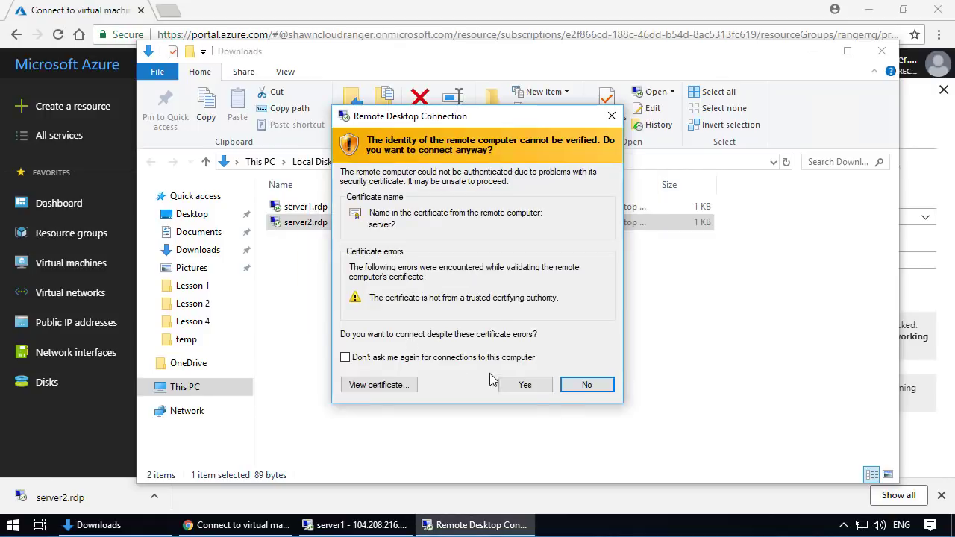
left_click(525, 384)
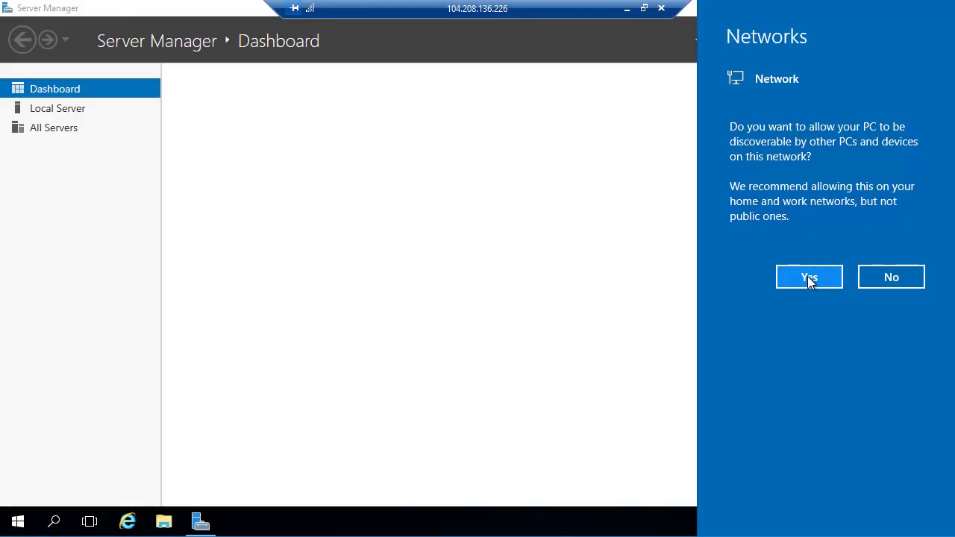
- Allow server2 to be discoverable on the network and open a command prompt with cmd
left_click(809, 278)
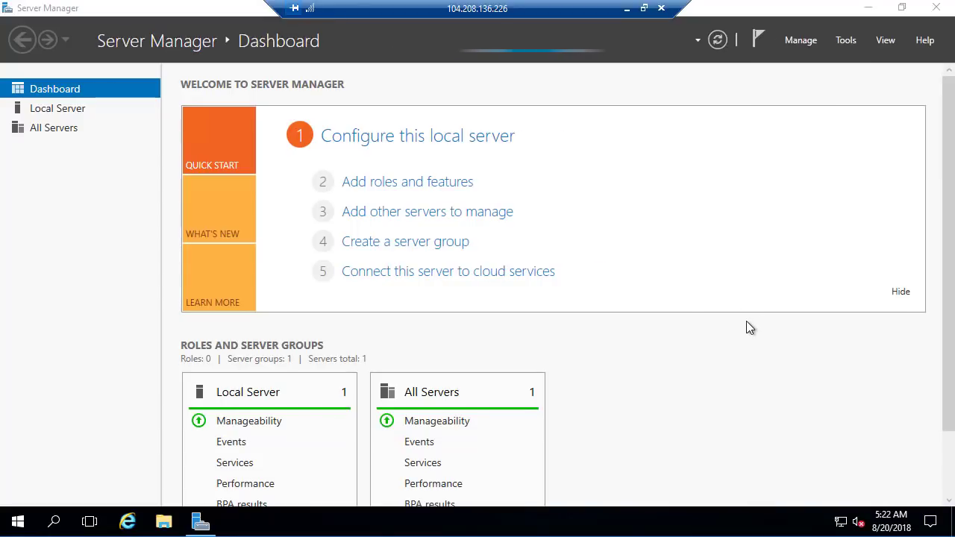
left_click(29, 525)
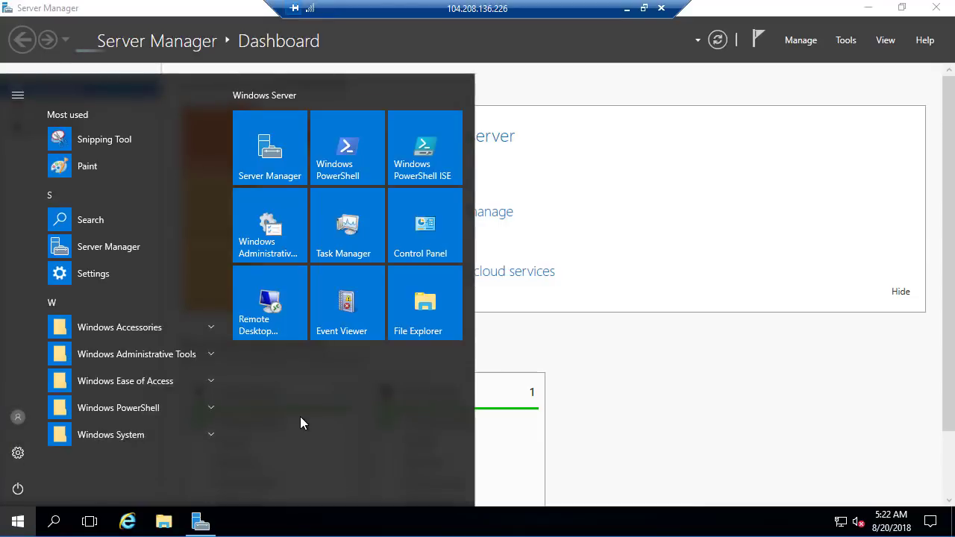
type("s")
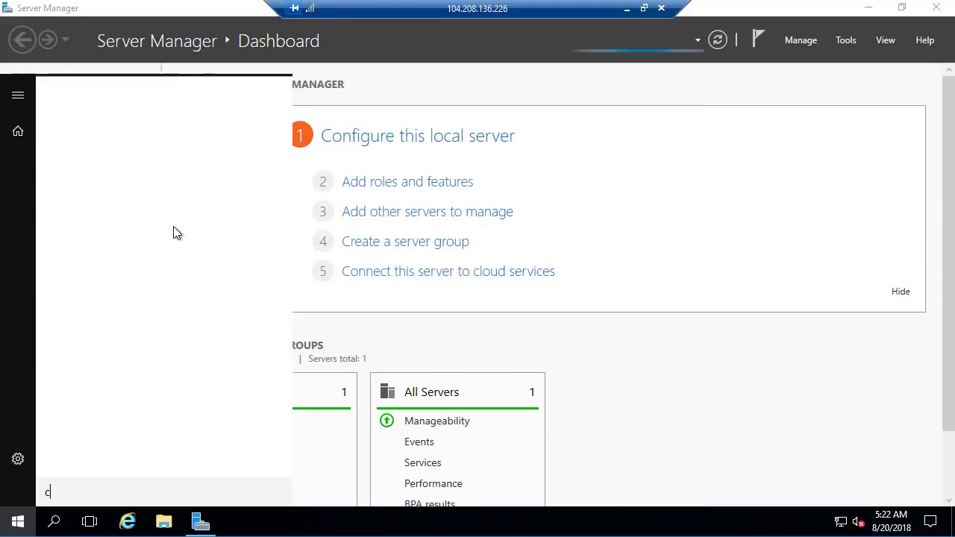
type("md")
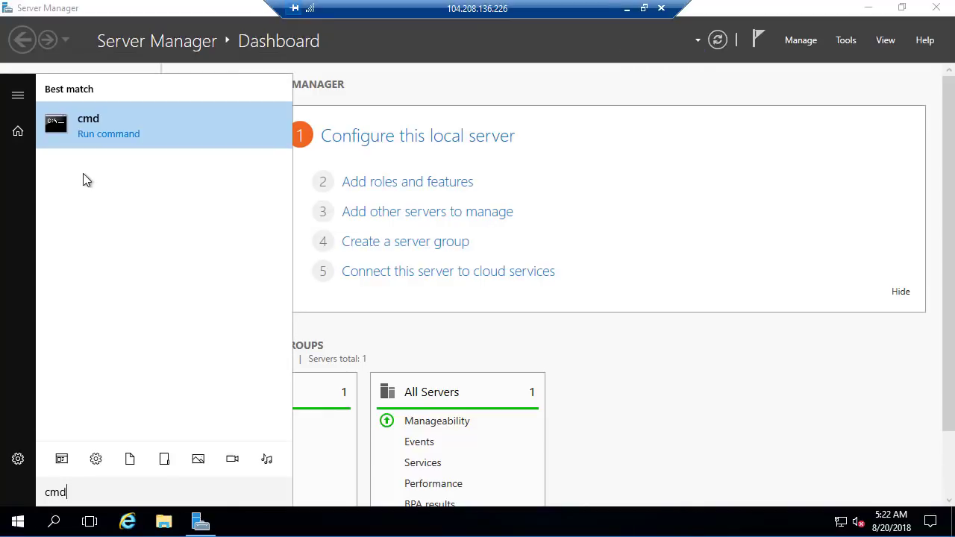
left_click(83, 131)
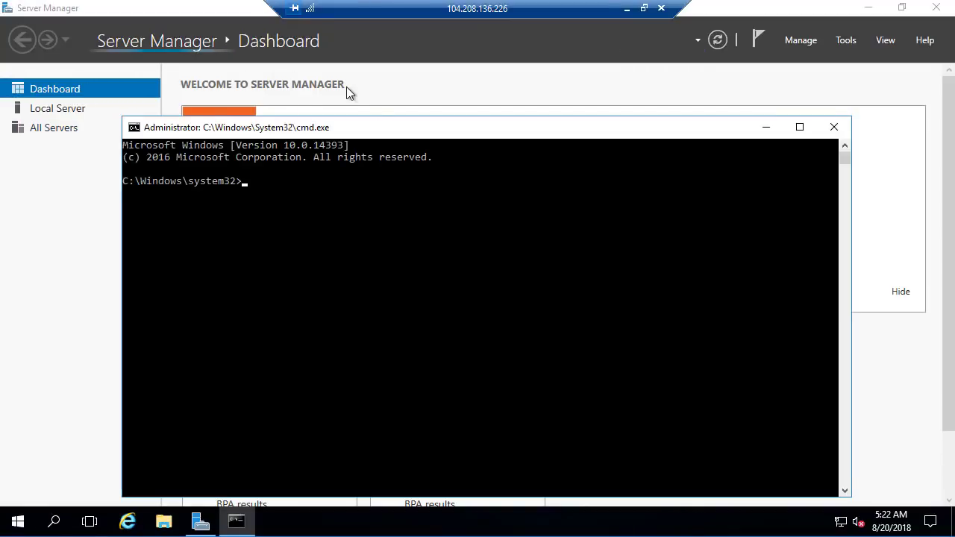
- Run ipconfig in server2's command prompt to check its IPv4 address
left_click(414, 209)
type("ipconf")
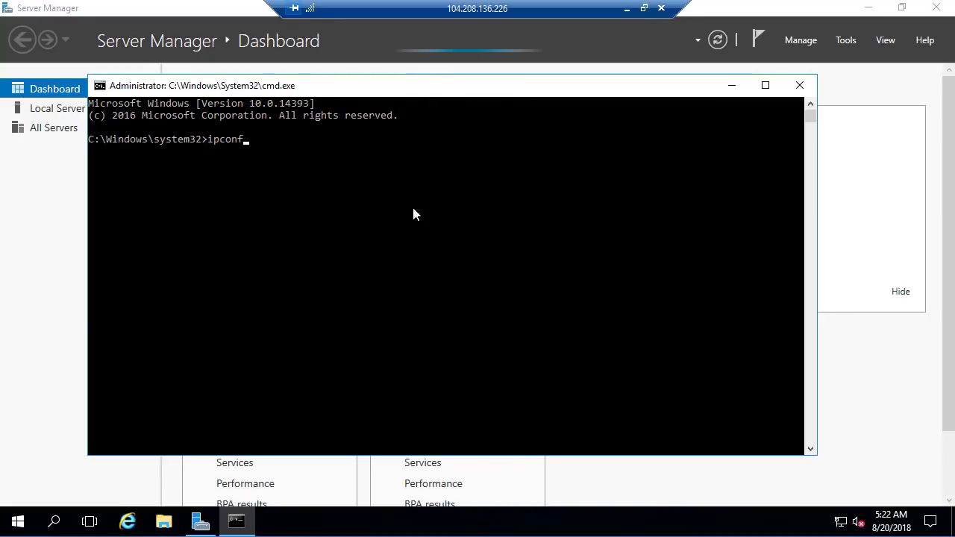
type("ig")
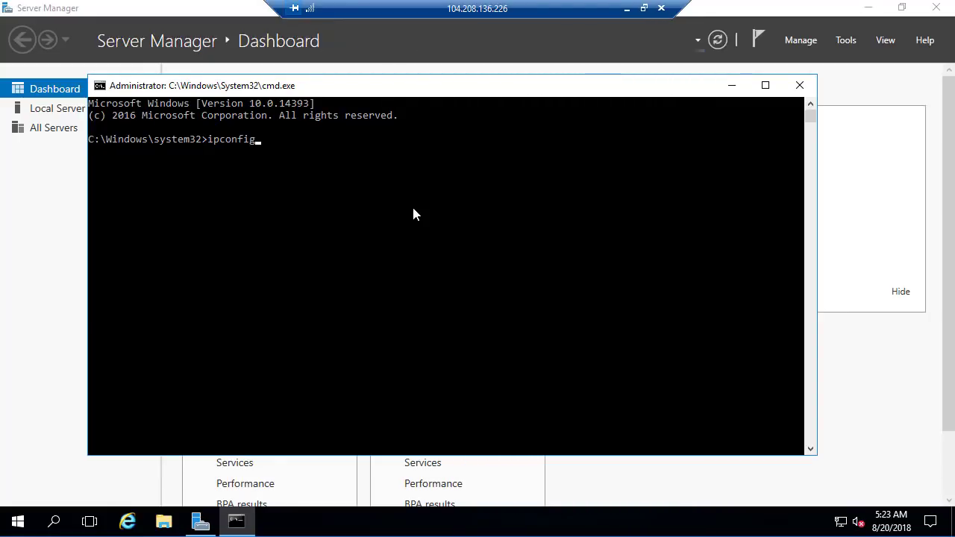
key("Return")
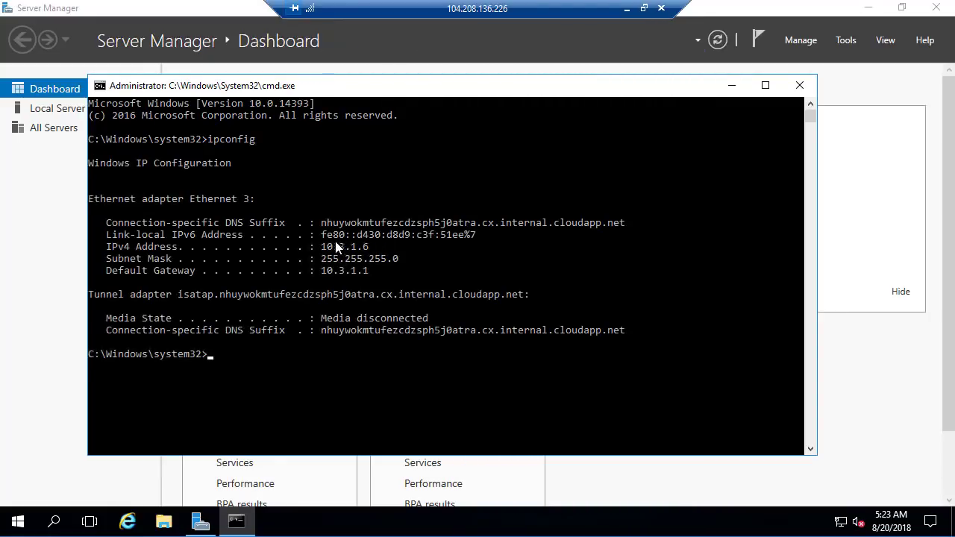
- Examine server2's IPv4 address and default gateway, and run ipconfig /all in the maximized command prompt to check its DNS server
left_click_drag(321, 246, 422, 249)
left_click_drag(109, 272, 380, 273)
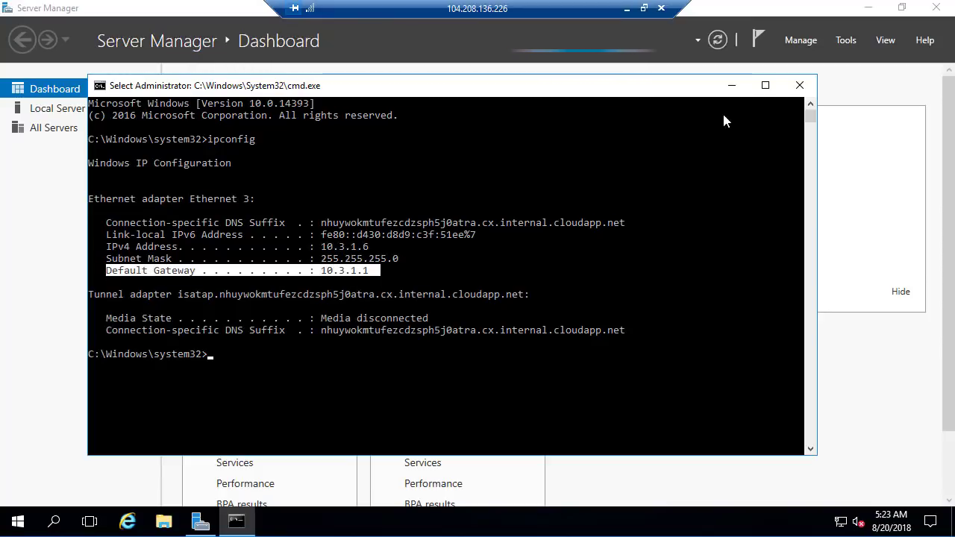
left_click(765, 85)
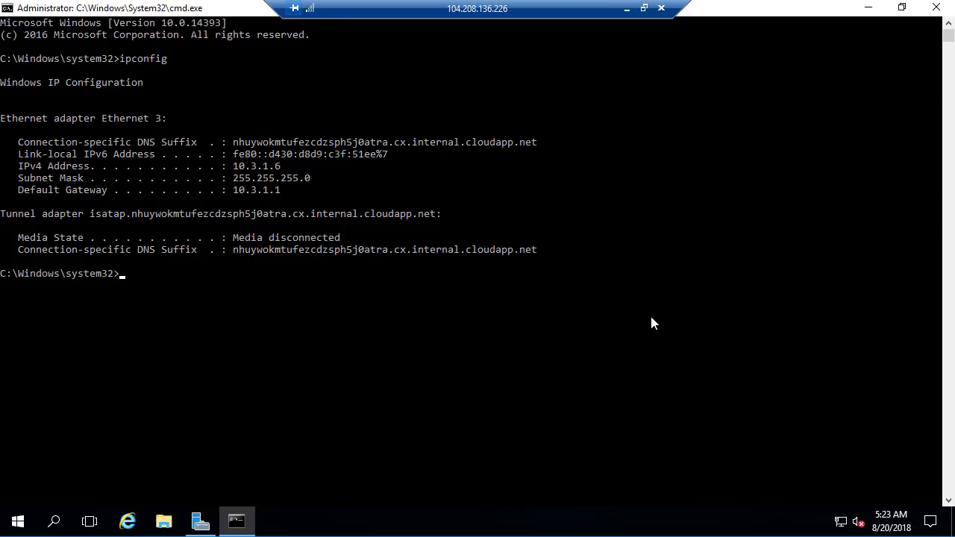
left_click(652, 319)
type("ipconfig /all")
key("Return")
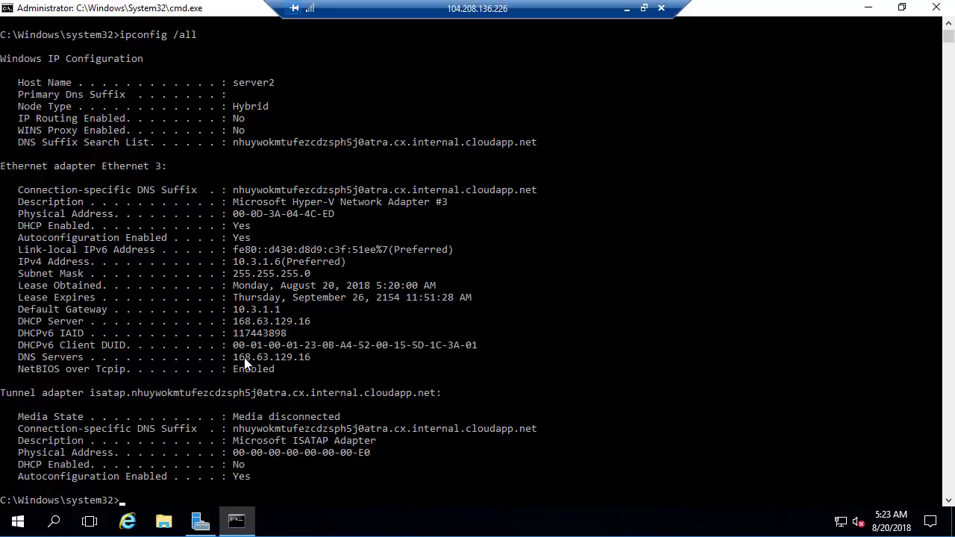
left_click_drag(239, 358, 317, 360)
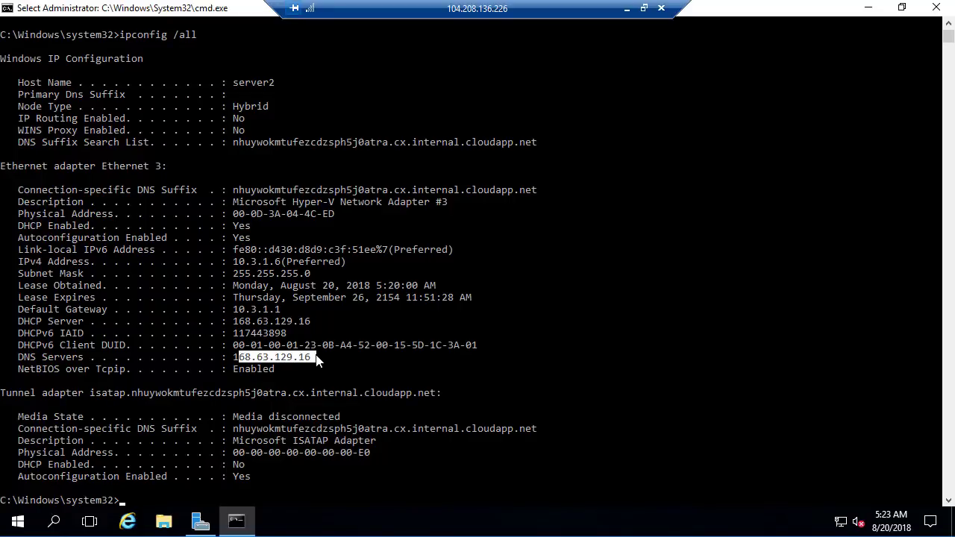
- Switch to the server1 remote session and clear its command prompt with cls
left_click(627, 10)
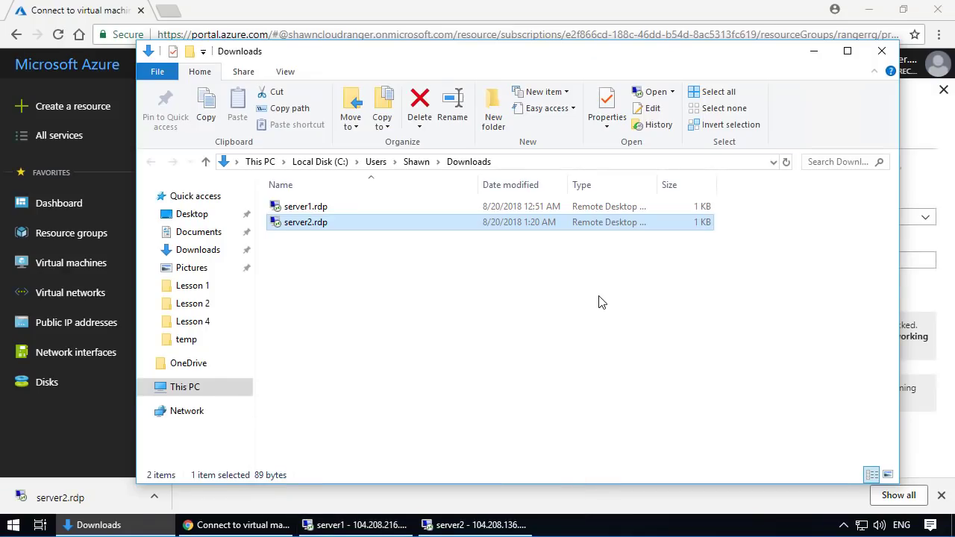
left_click(407, 526)
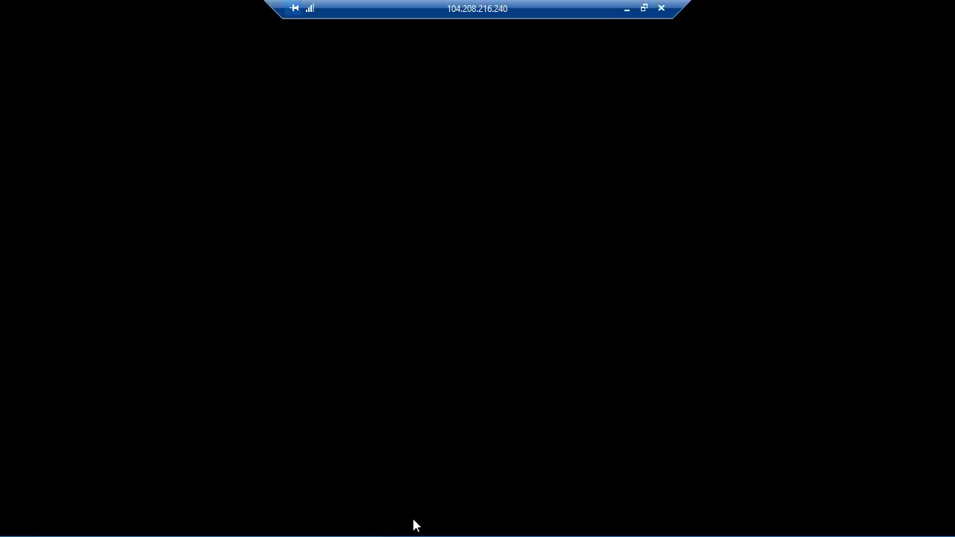
left_click(518, 259)
type("cls")
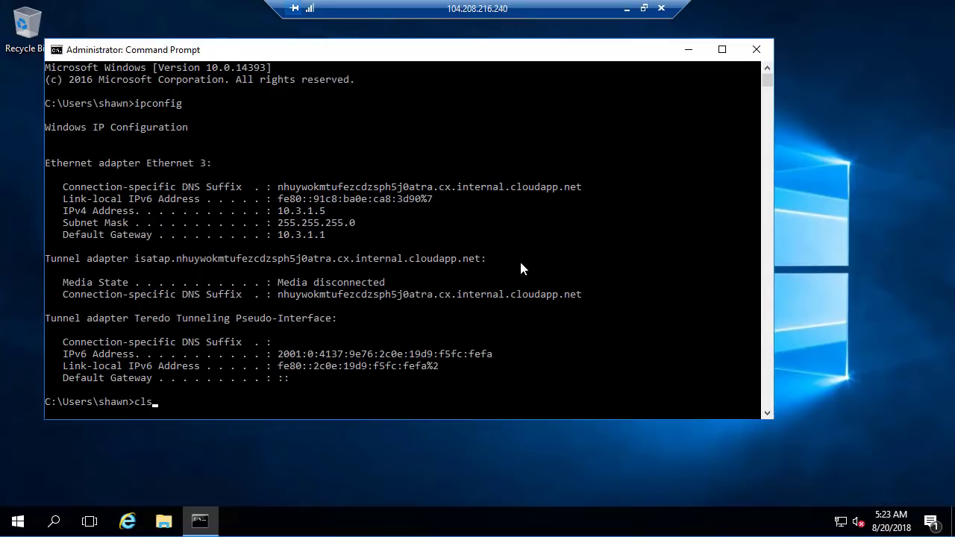
key("Return")
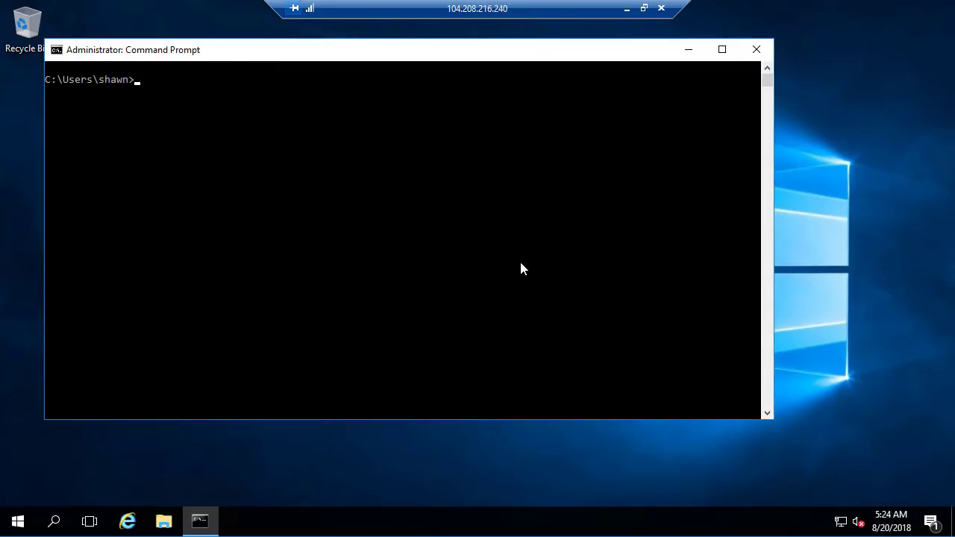
- Run hostname in the command prompt to check which machine this session belongs to
type("hostname")
key("Return")
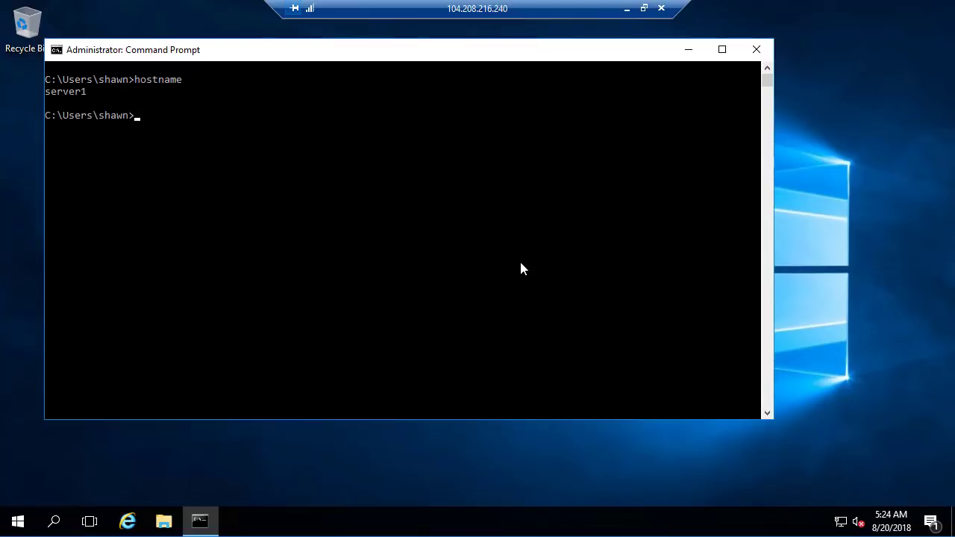
key("Return")
key("Return")
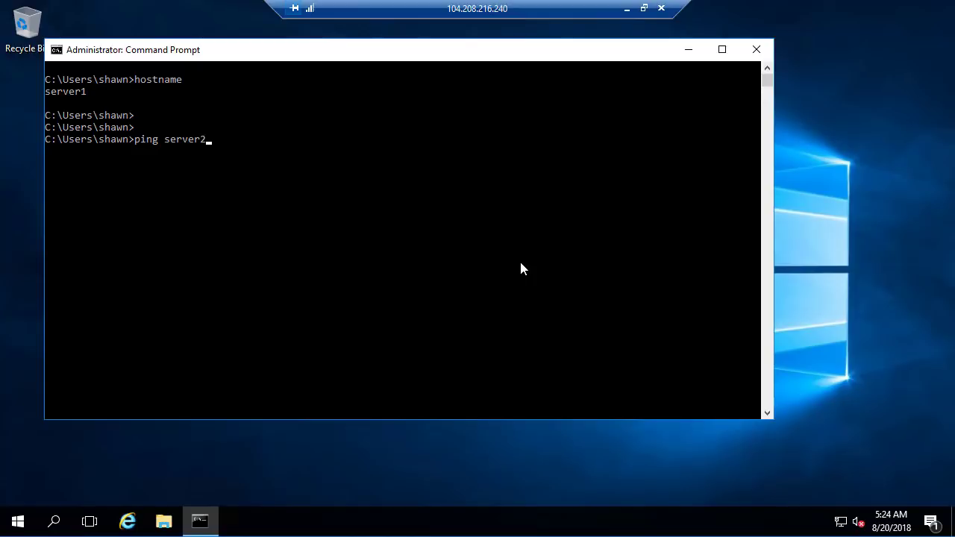
- Replace the unsent ping command with ipconfig and run it to check server1's IP configuration
key("BackSpace")
key("BackSpace")
key("BackSpace")
key("BackSpace")
key("BackSpace")
key("BackSpace")
key("BackSpace")
key("BackSpace")
key("BackSpace")
type("ipconfig")
key("Return")
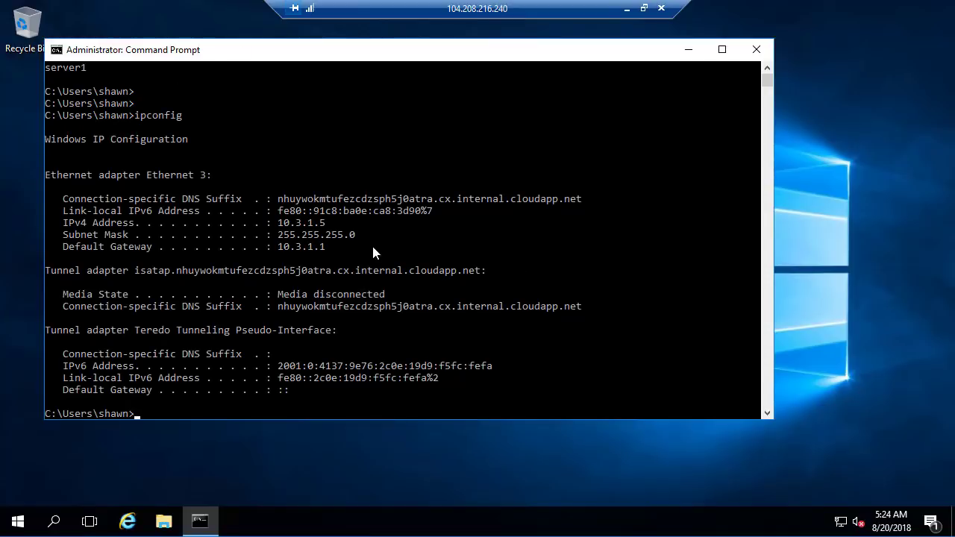
- Ping server2 by name from server1's command prompt
key("Up")
key("Escape")
type("ping server2")
key("Return")
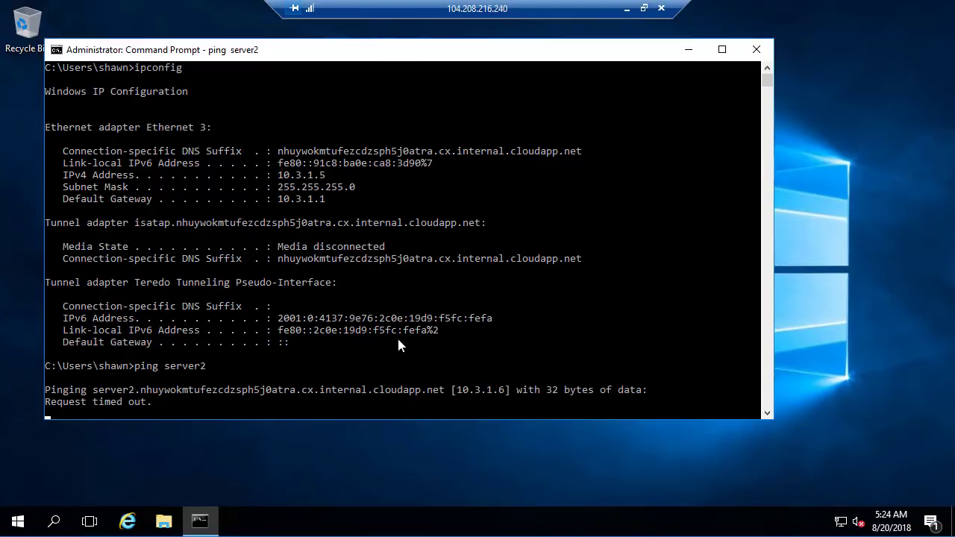
- Examine the fully qualified name and IP address resolved for server2 in the ping output, and let the ping resume
left_click(97, 392)
left_click_drag(99, 392, 441, 394)
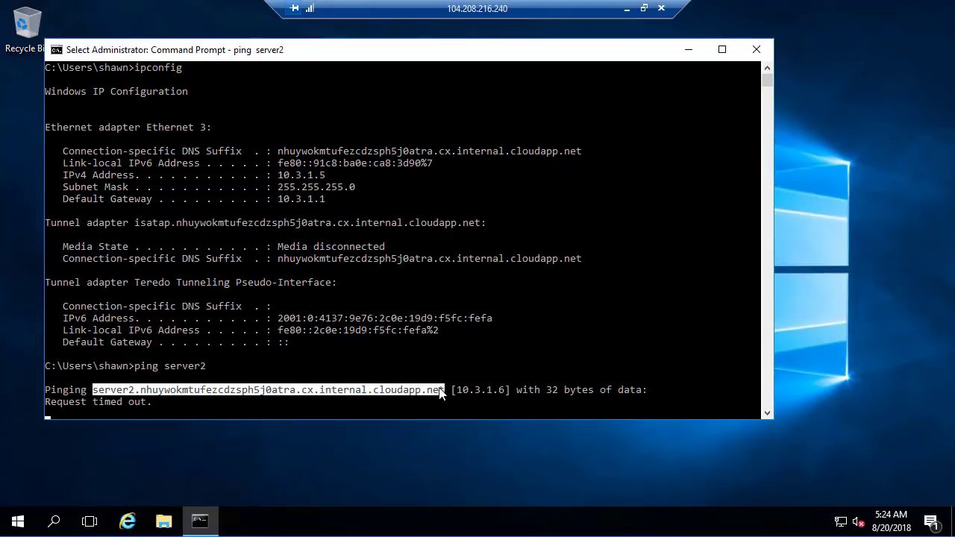
left_click(423, 402)
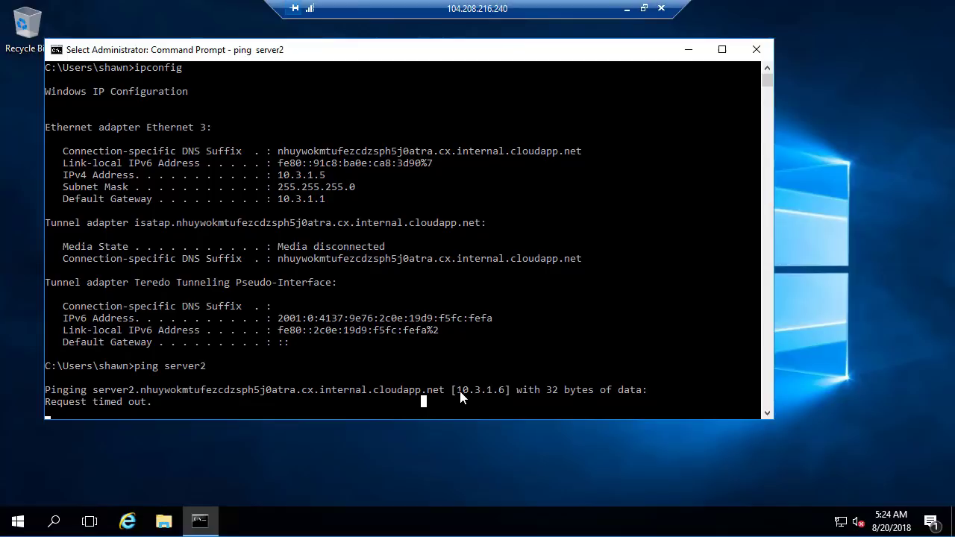
left_click_drag(461, 392, 502, 393)
left_click(502, 354)
right_click(503, 354)
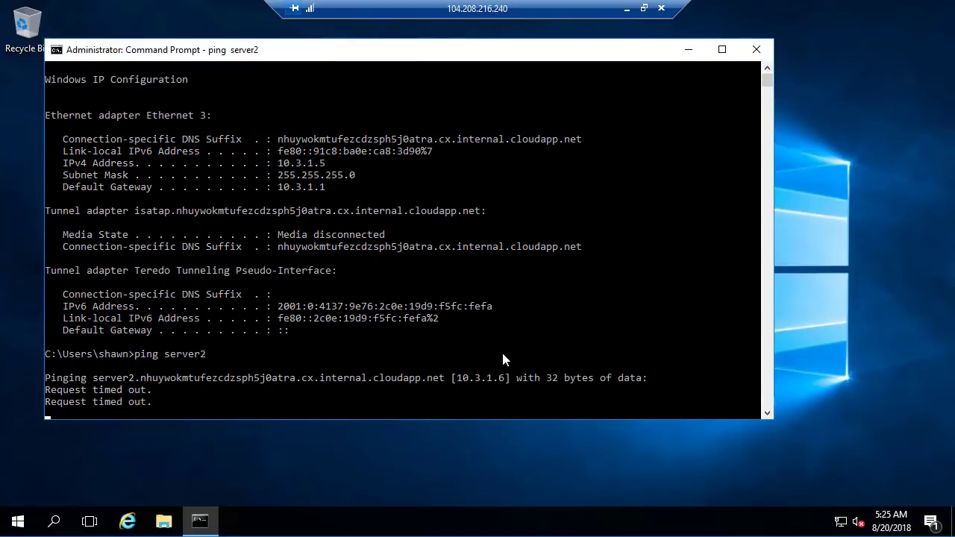
left_click(473, 336)
right_click(473, 337)
left_click(473, 337)
right_click(531, 171)
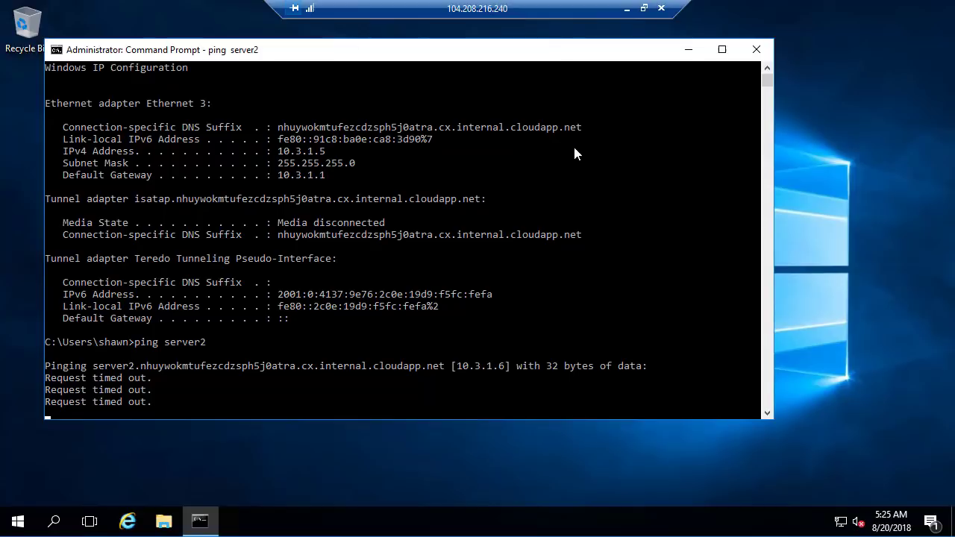
- Stop the running ping to server2 and add a few blank prompt lines
key("ctrl+c")
key("Return")
key("Return")
key("Return")
key("Return")
key("Return")
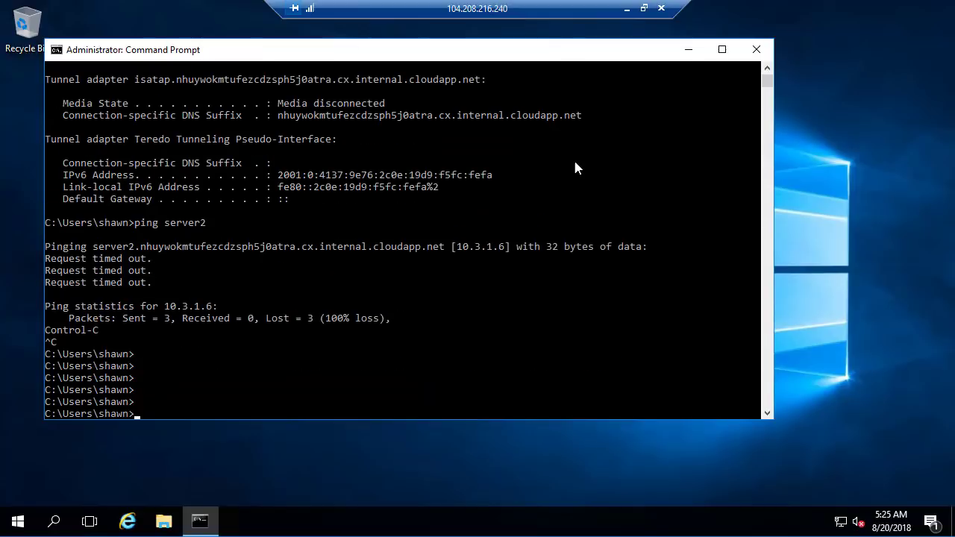
- Switch to the server2 remote session and clear its command prompt with cls
left_click(628, 10)
left_click(478, 526)
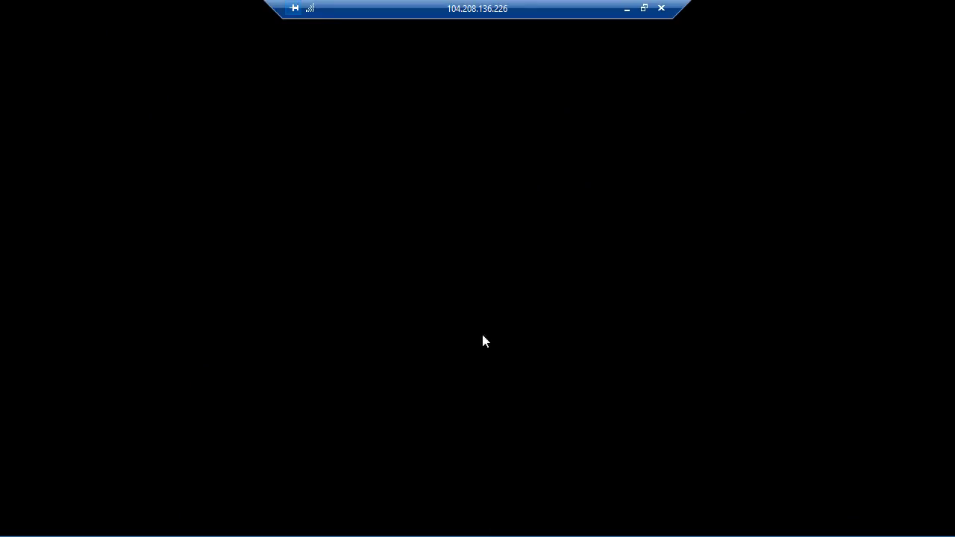
left_click(605, 280)
type("c")
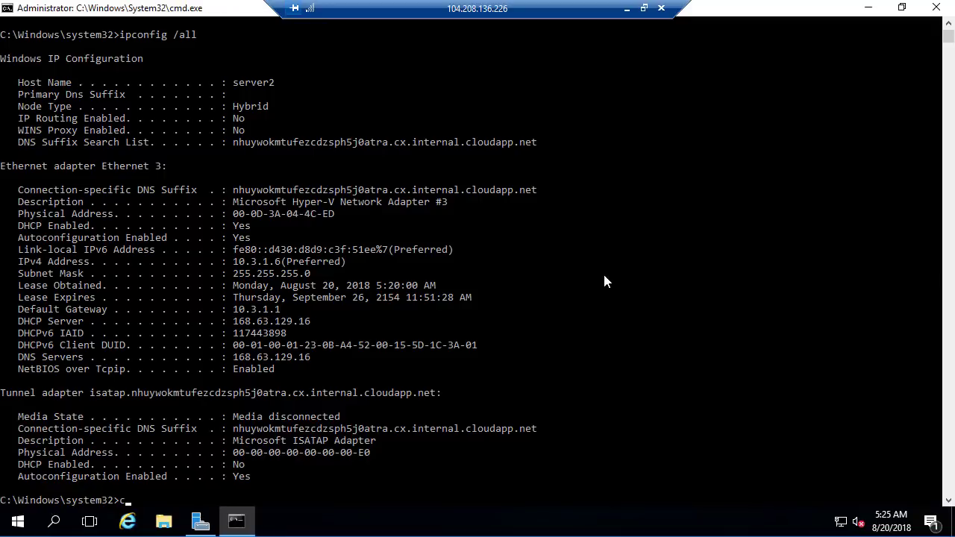
type("ls")
key("Return")
- Ping server1 by name from server2's command prompt and examine the IP address it resolves to
type("ping ")
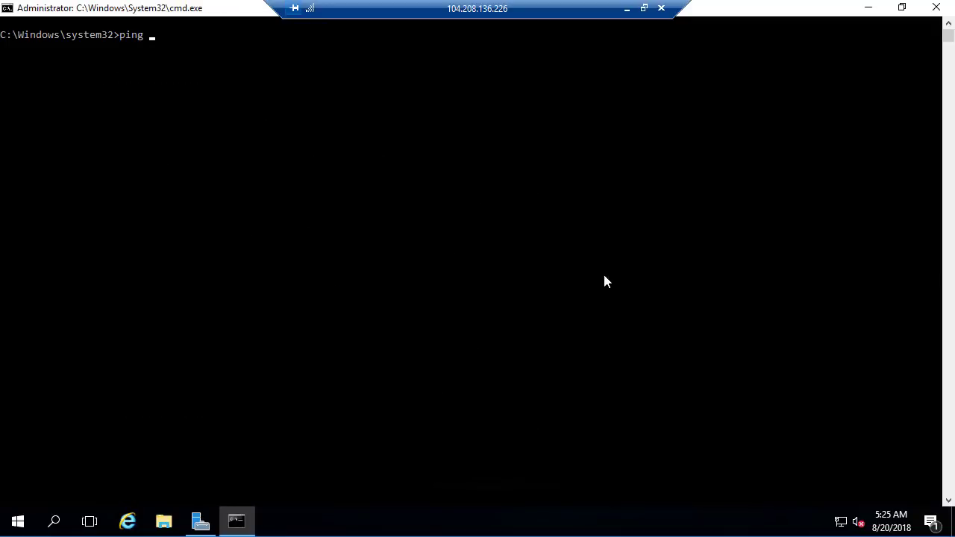
type("server1")
key("Return")
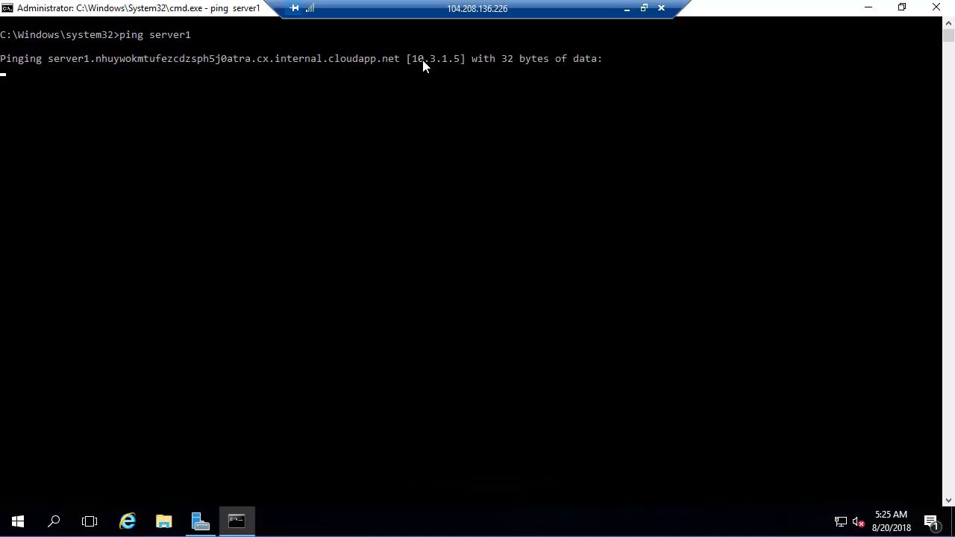
left_click_drag(413, 60, 458, 64)
left_click(463, 106)
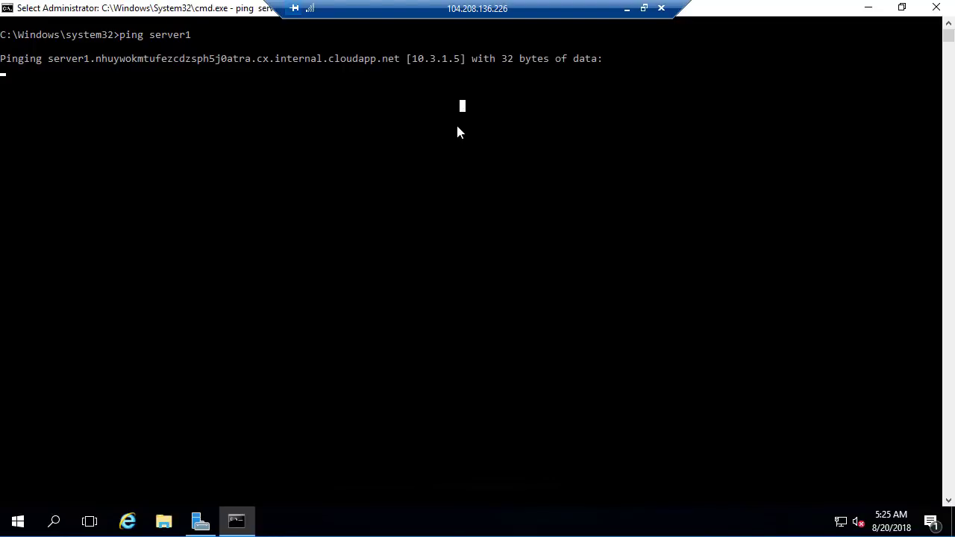
left_click(433, 154)
key("Escape")
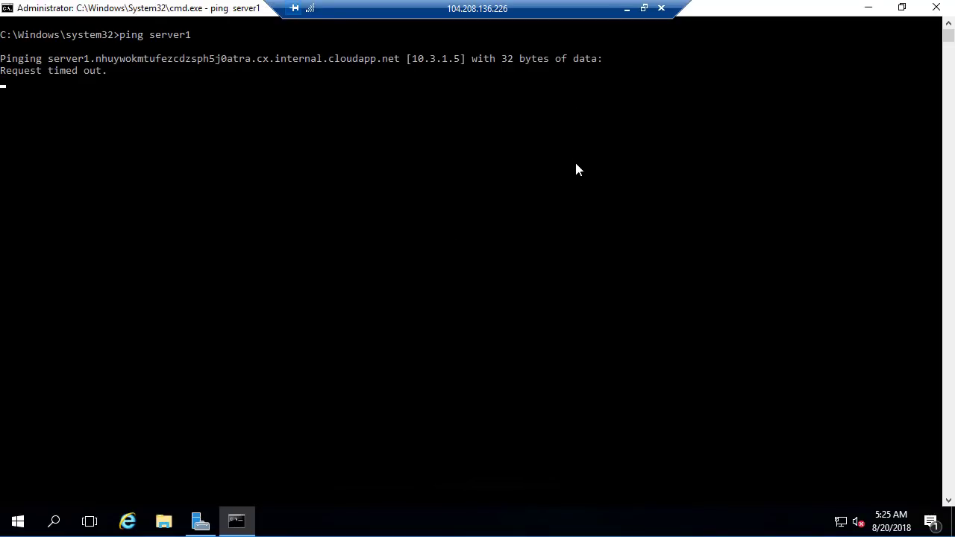
- Stop the running ping to server1 and add several blank prompt lines
key("ctrl+c")
key("Return")
key("Return")
key("Return")
key("Return")
key("Return")
key("Return")
key("Return")
key("Return")
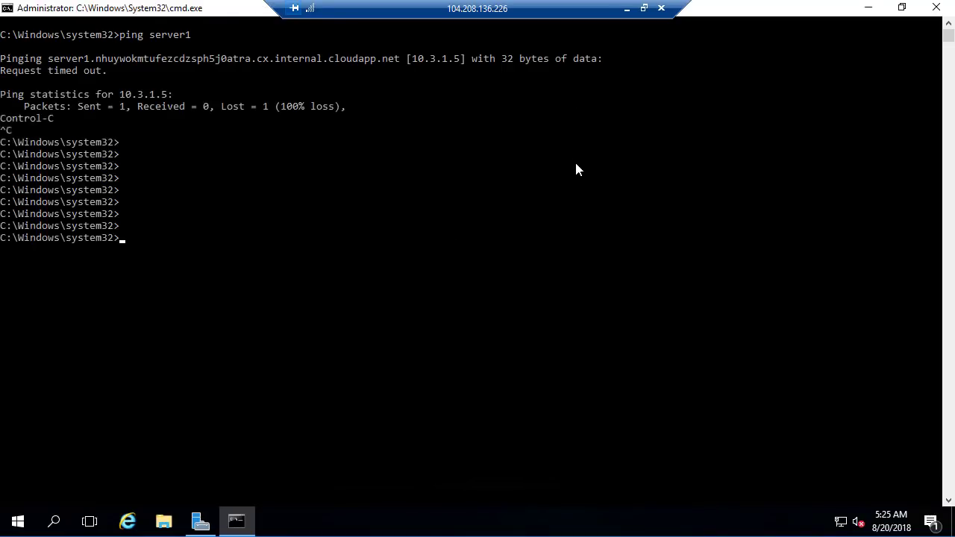
- Switch back to the server1 session and open the Local Server properties in Server Manager
left_click(627, 9)
left_click(377, 526)
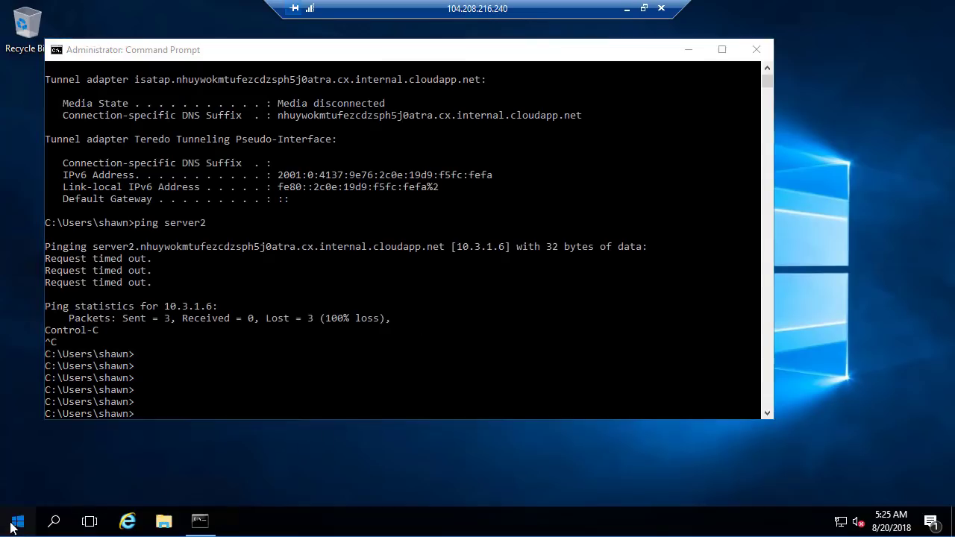
left_click(15, 522)
left_click(264, 138)
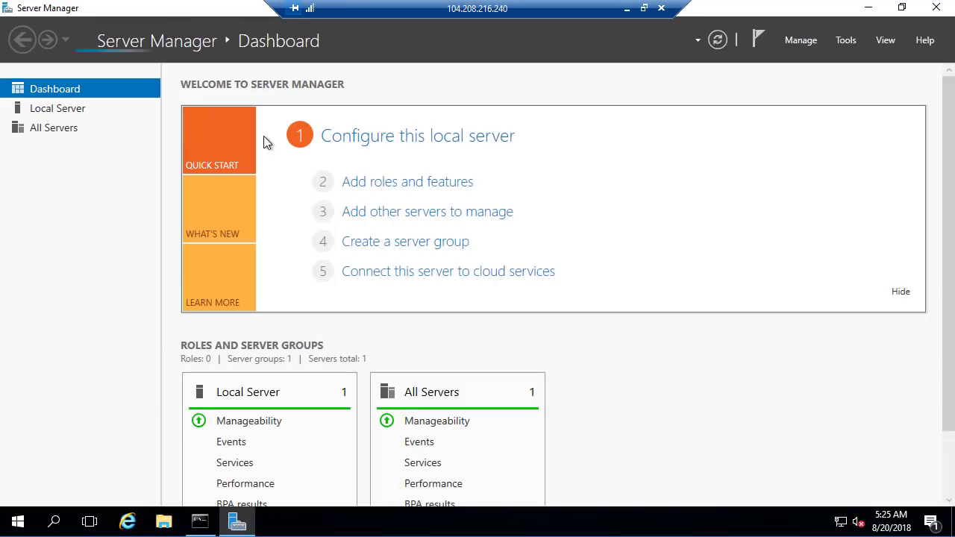
left_click(59, 116)
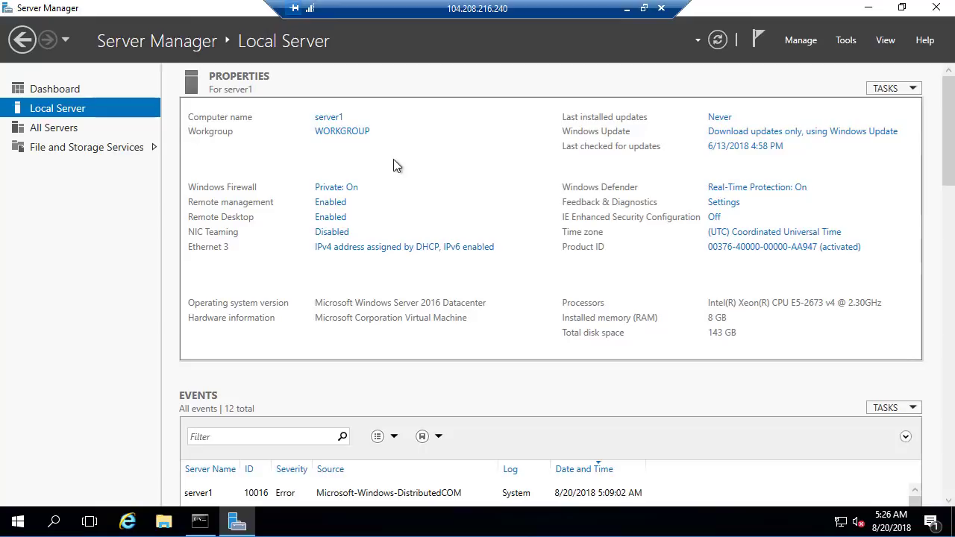
- Turn off Windows Firewall for both private and public networks on server1, and close the firewall settings and Server Manager
left_click(332, 191)
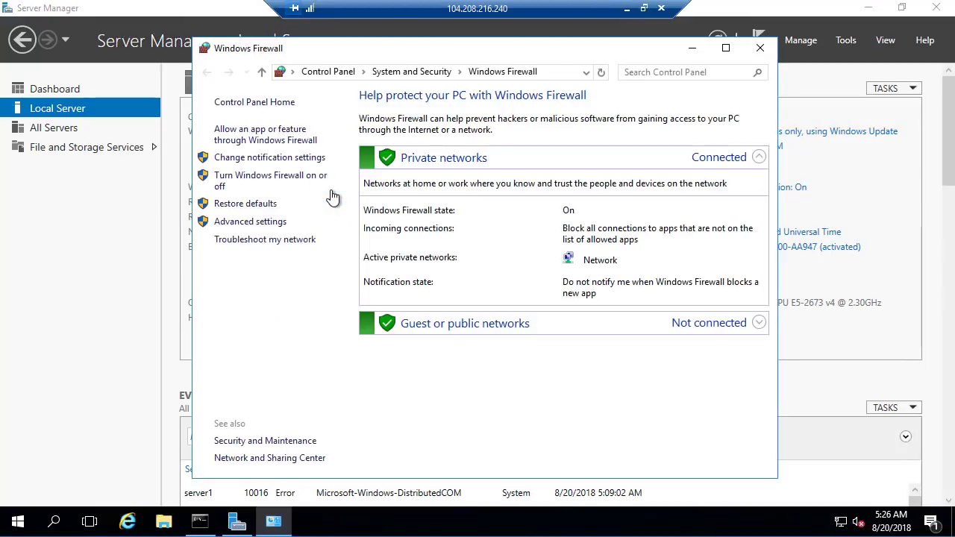
left_click(240, 182)
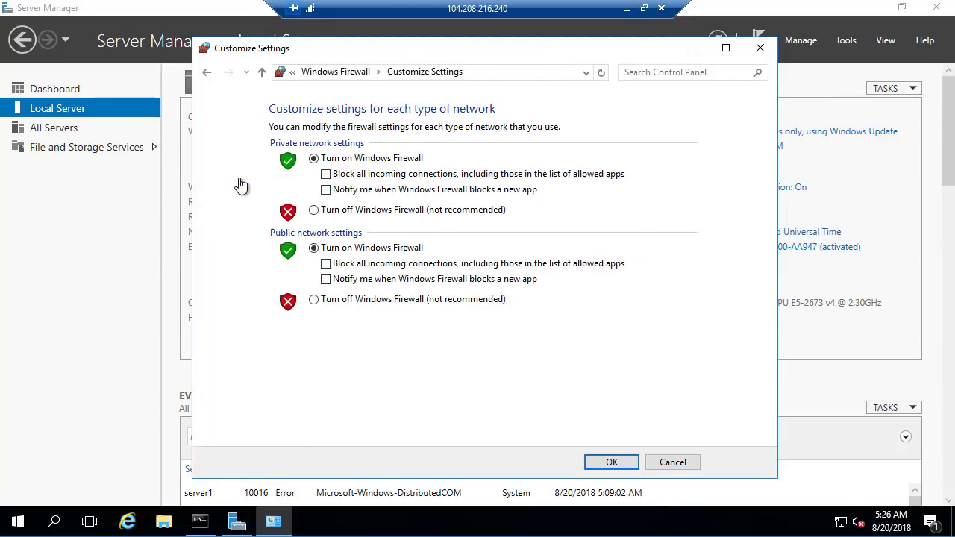
left_click(340, 212)
left_click(380, 301)
left_click(625, 470)
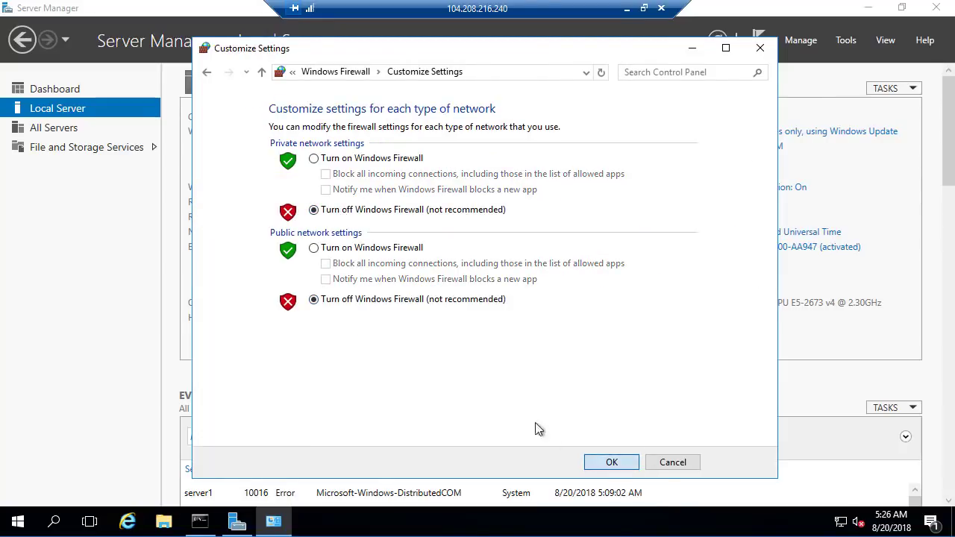
left_click(760, 47)
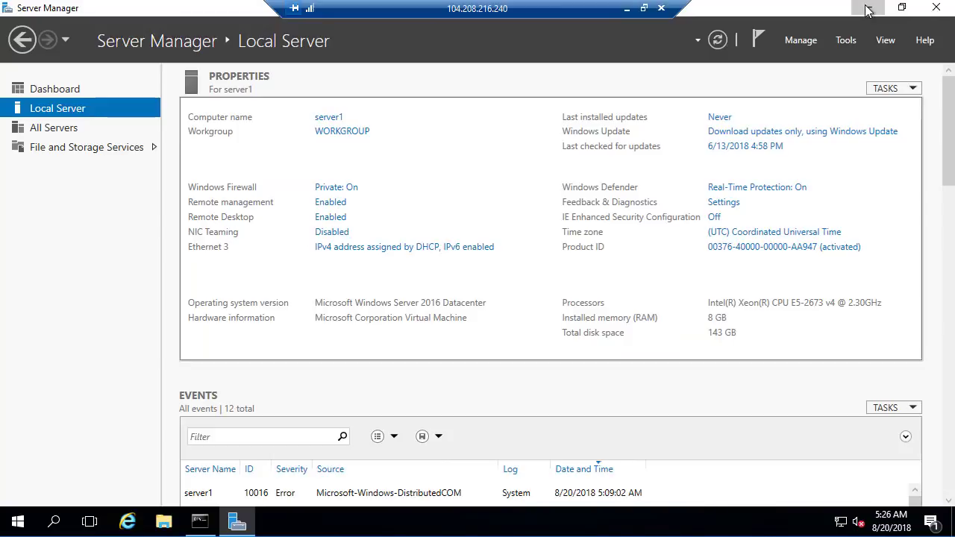
left_click(935, 11)
- Switch to the server2 session and open the Local Server properties in Server Manager
left_click(626, 9)
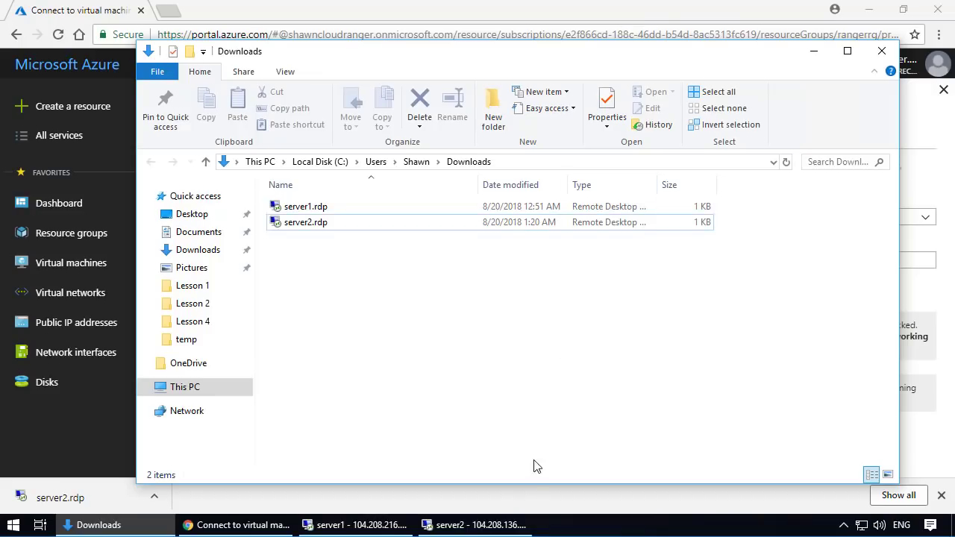
left_click(475, 523)
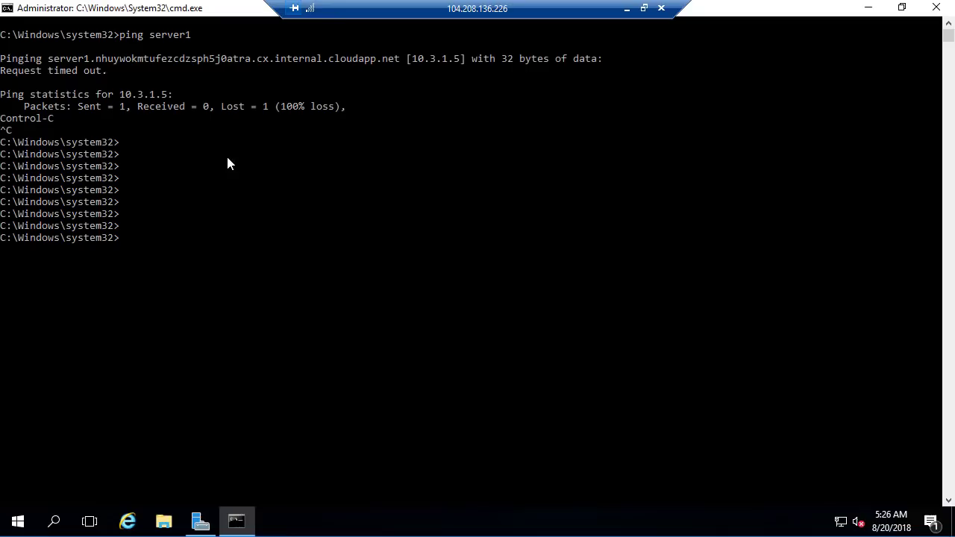
left_click(200, 523)
left_click(50, 107)
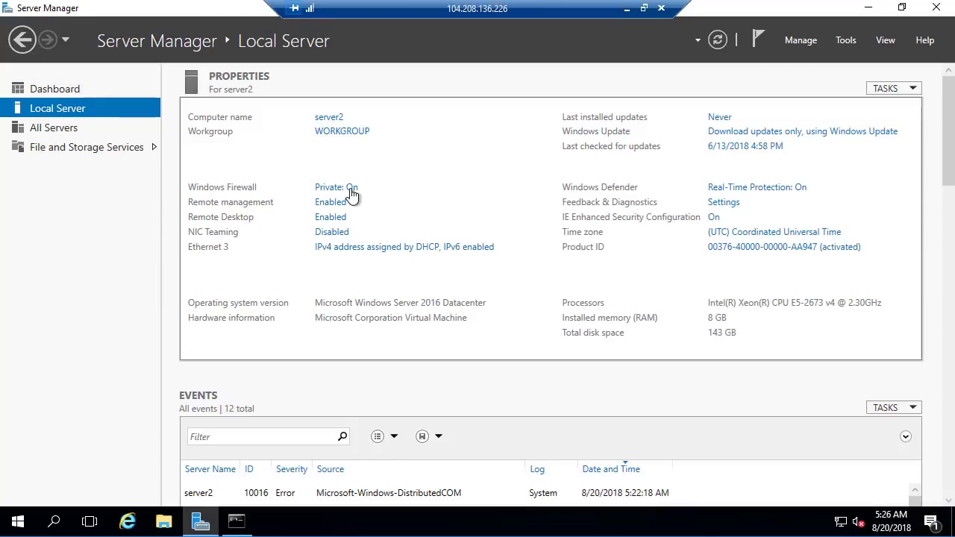
- Turn off Windows Firewall for both private and public networks on server2, and put away the firewall and Server Manager windows
left_click(342, 188)
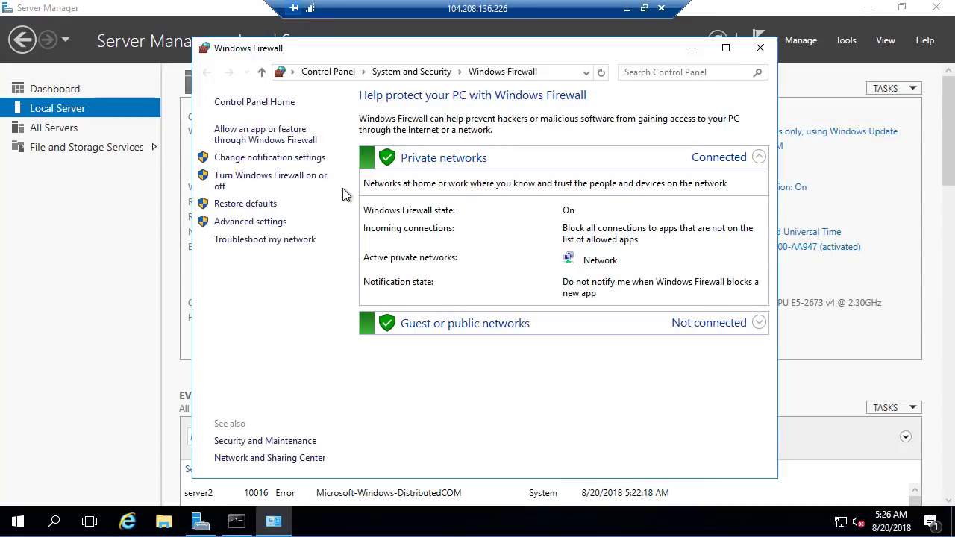
left_click(218, 182)
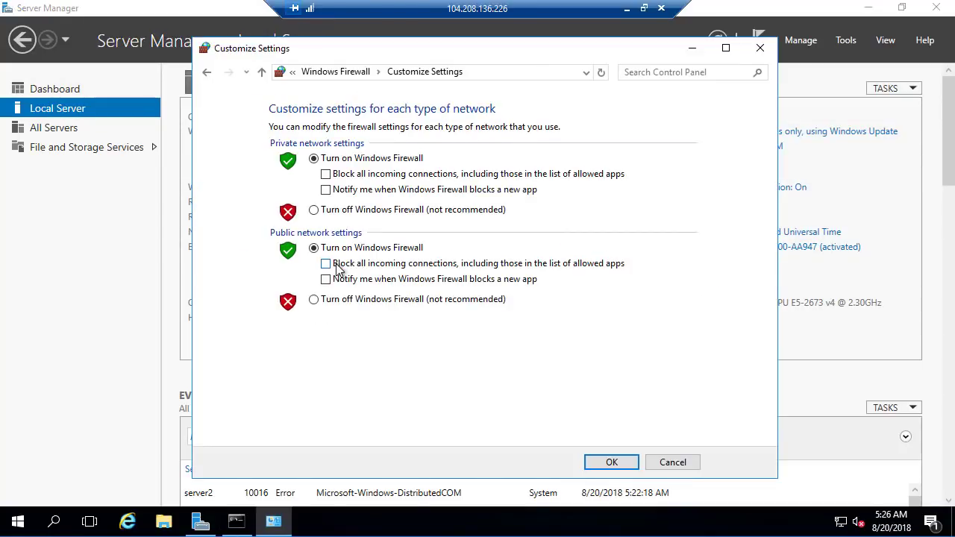
left_click(360, 210)
left_click(345, 299)
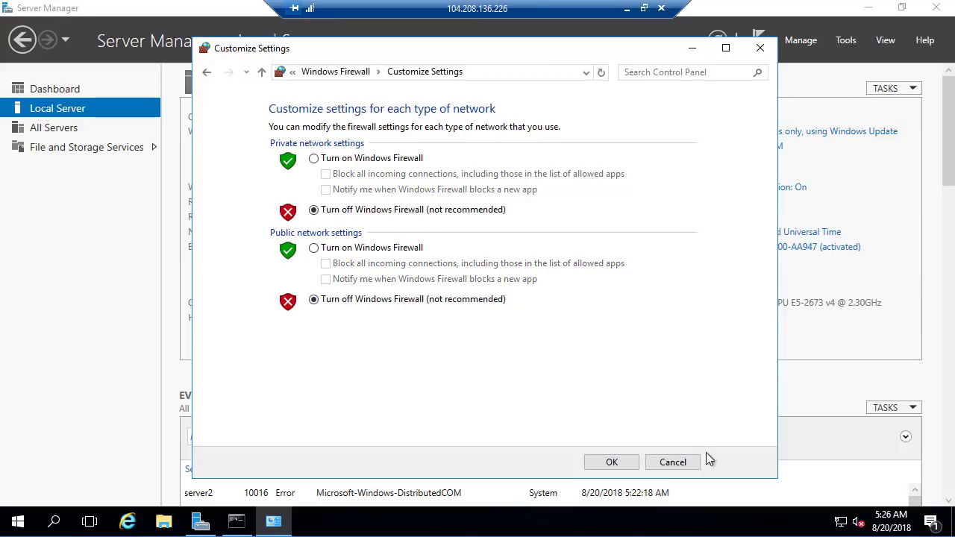
left_click(610, 462)
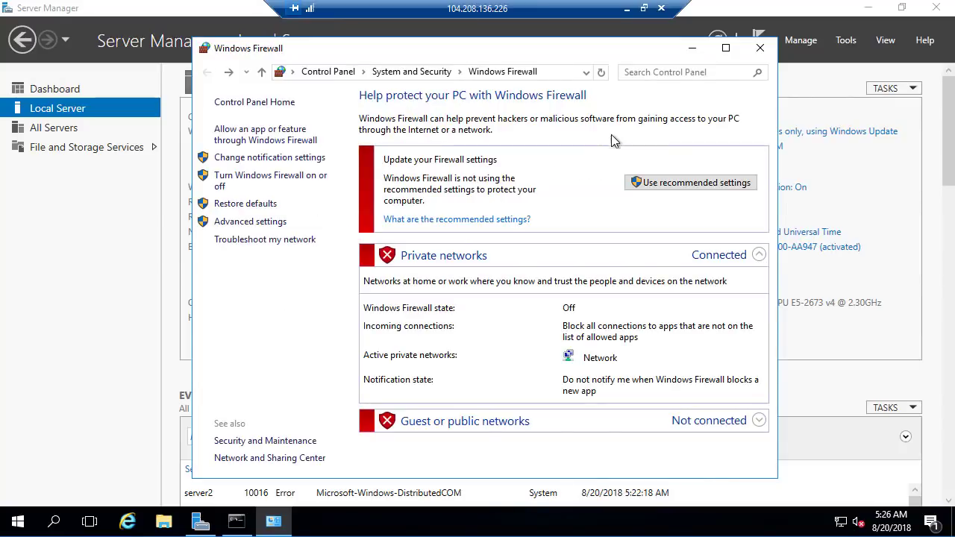
left_click(760, 48)
left_click(866, 10)
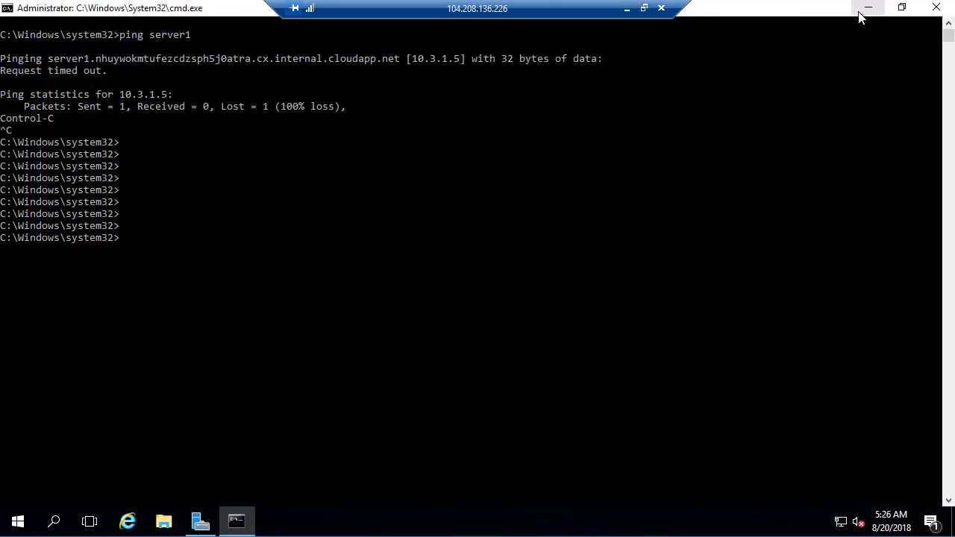
- Switch back to the server1 session, ping server2 by name again, and examine the IP address it resolves to
left_click(626, 9)
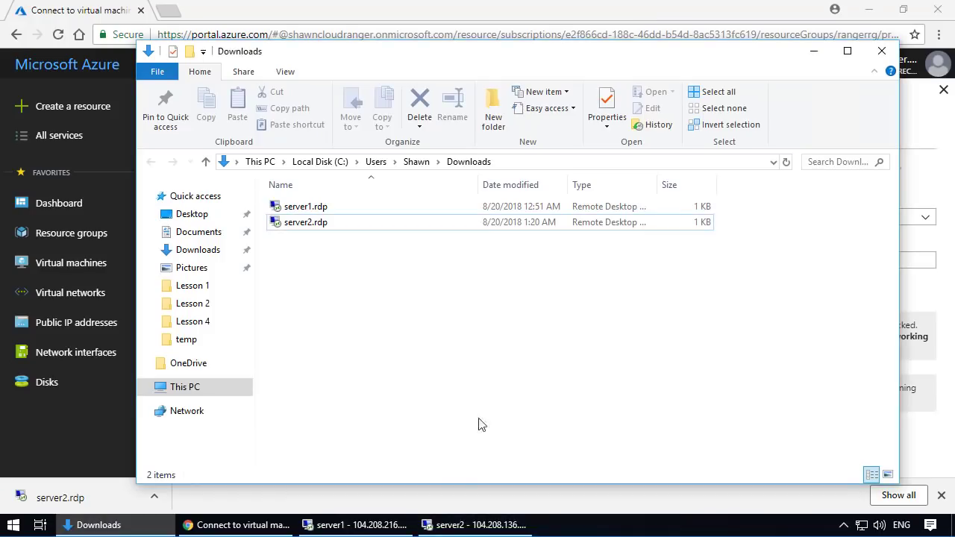
left_click(359, 525)
left_click(507, 283)
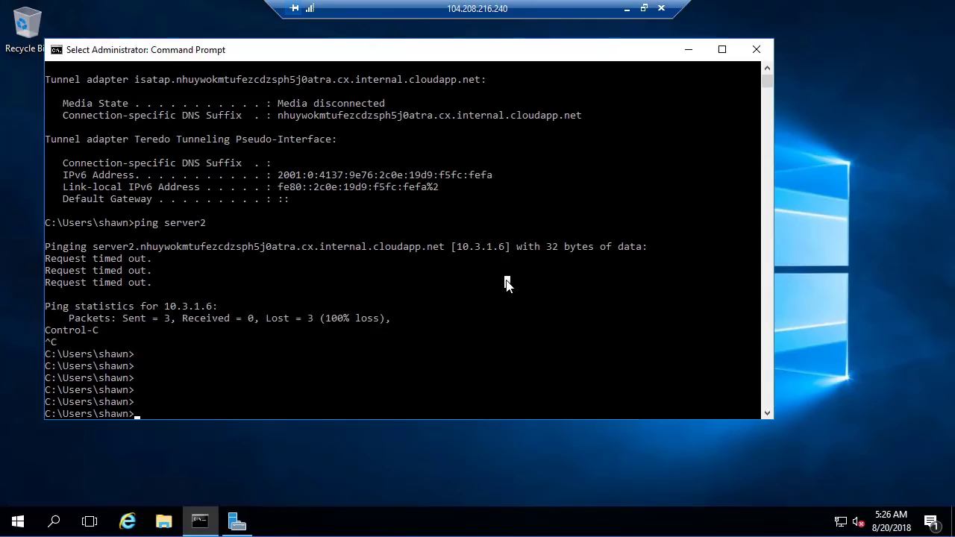
key("Escape")
key("Up")
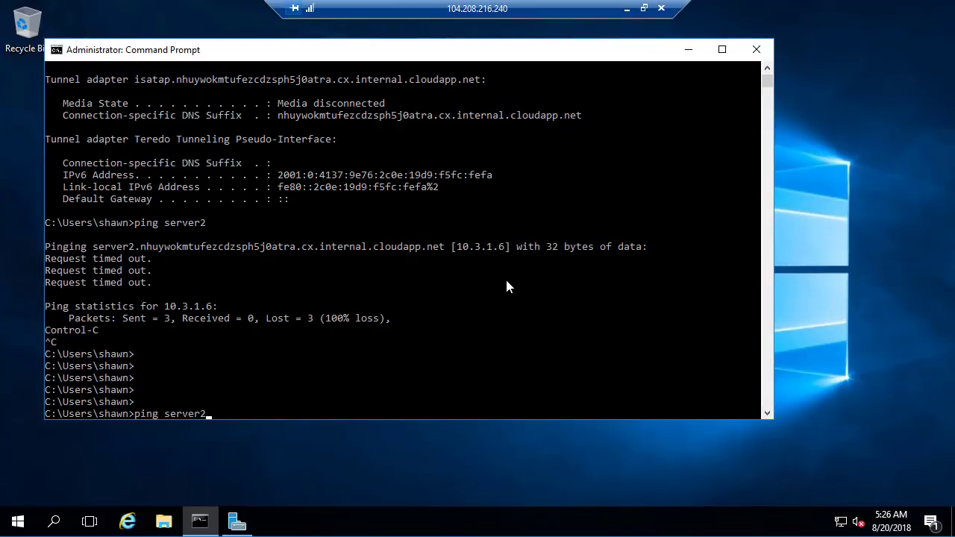
key("Return")
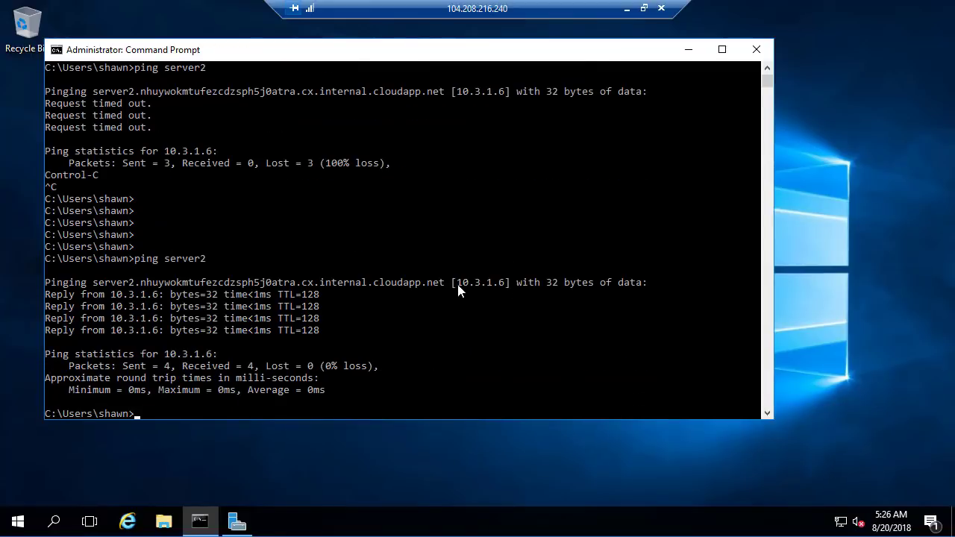
left_click_drag(453, 287, 528, 283)
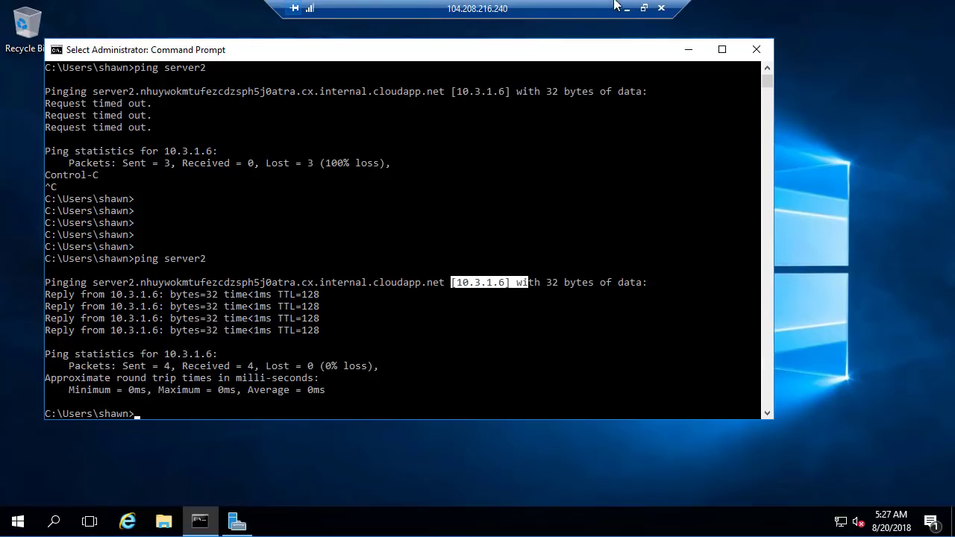
- Return to the Azure portal in the browser and open the subnets of the myvnet virtual network, dismissing the download bar
left_click(627, 8)
left_click(114, 422)
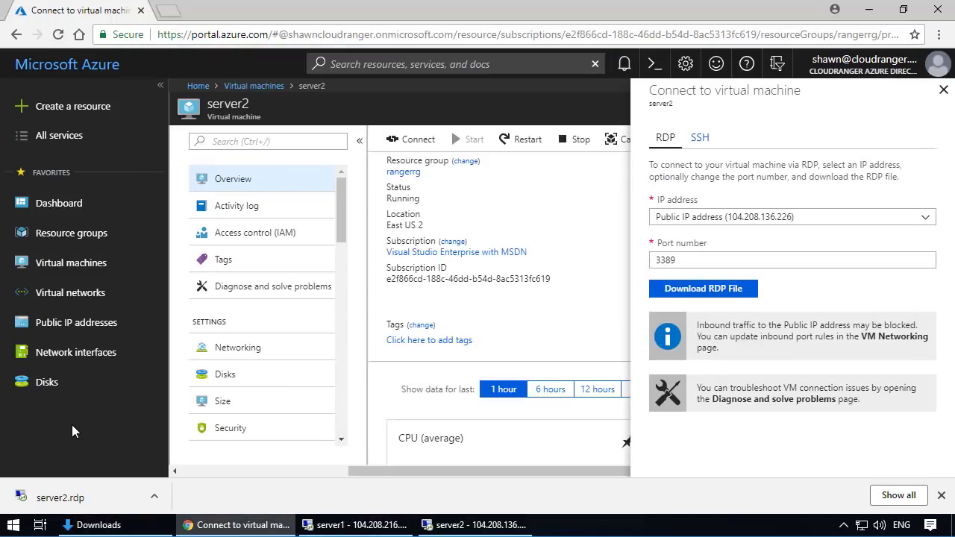
left_click(944, 89)
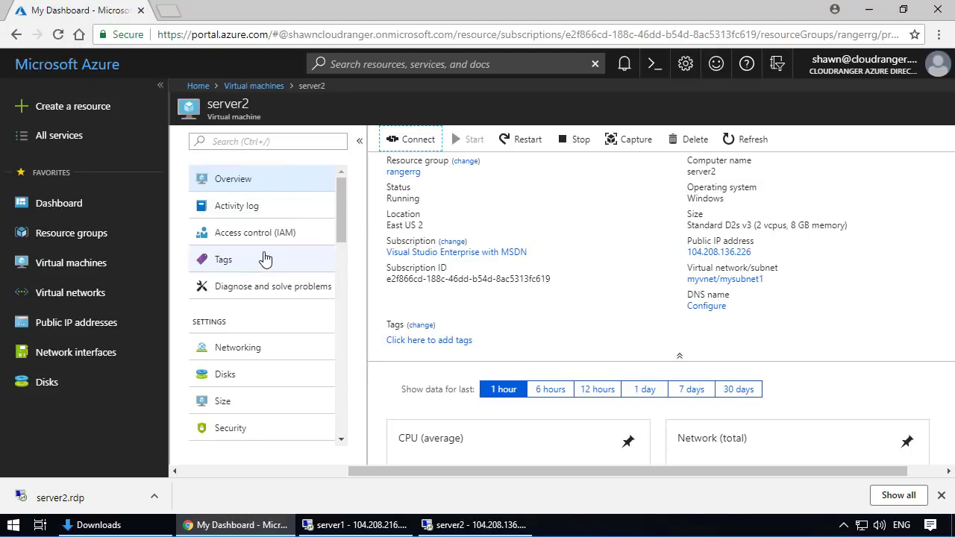
left_click(83, 294)
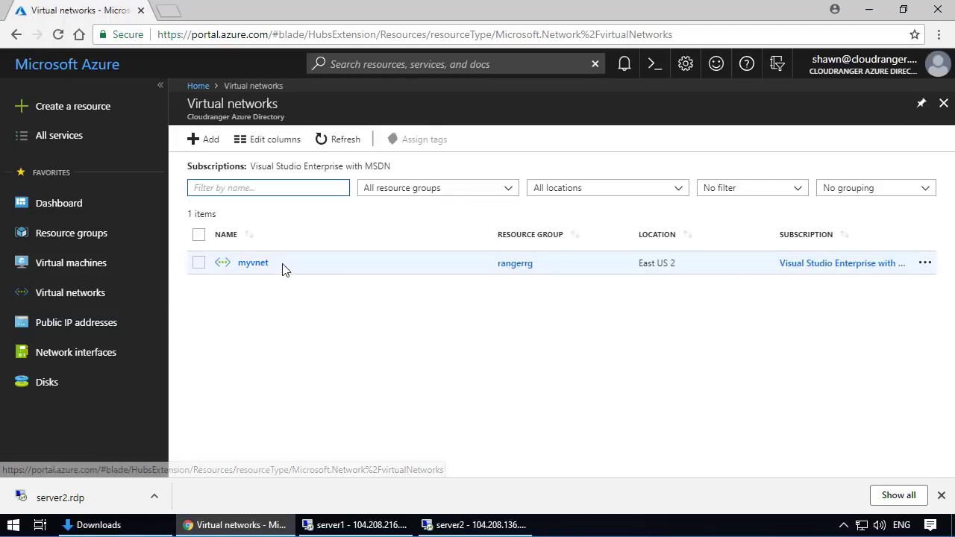
left_click(262, 269)
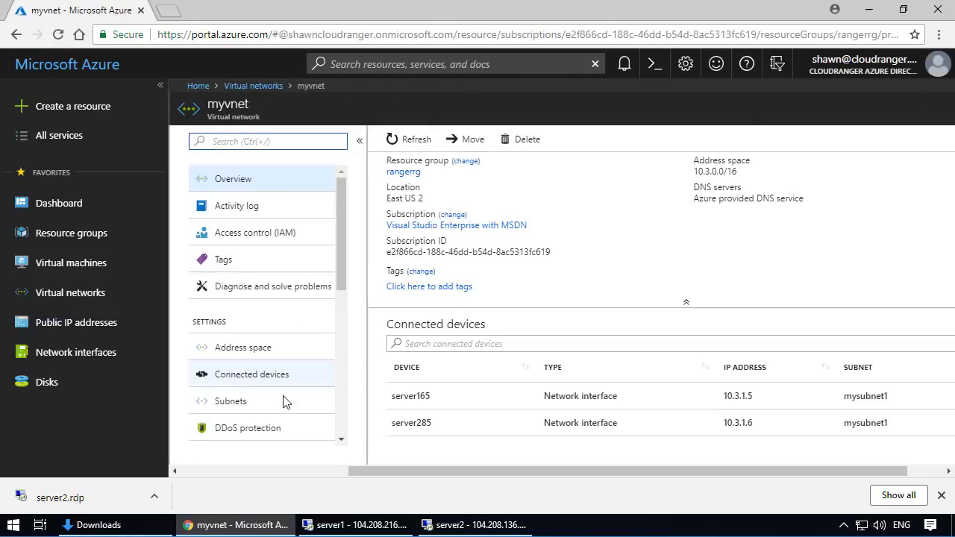
left_click(238, 407)
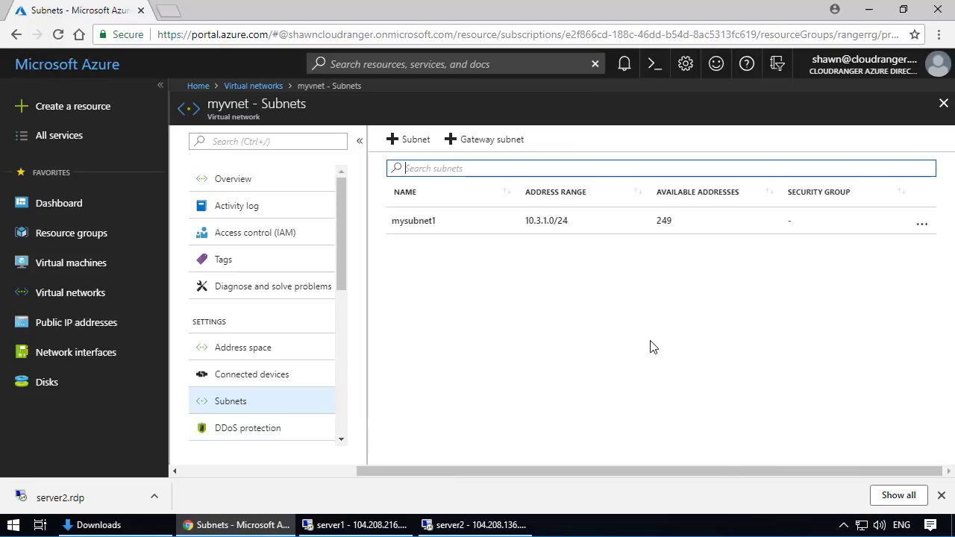
left_click(941, 496)
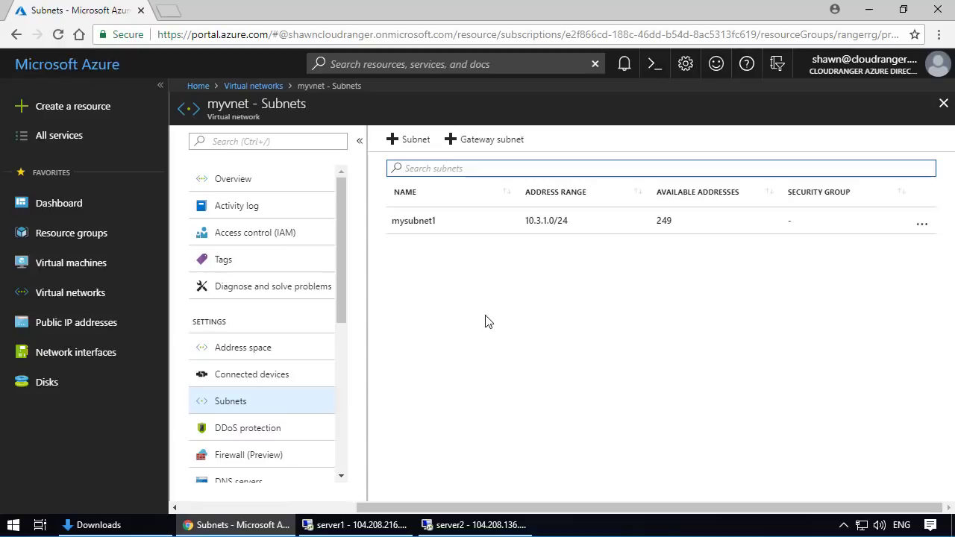
- Add a subnet named mysubnet2 with the address range 10.3.2.0/24 to myvnet and dismiss the notifications
left_click(396, 147)
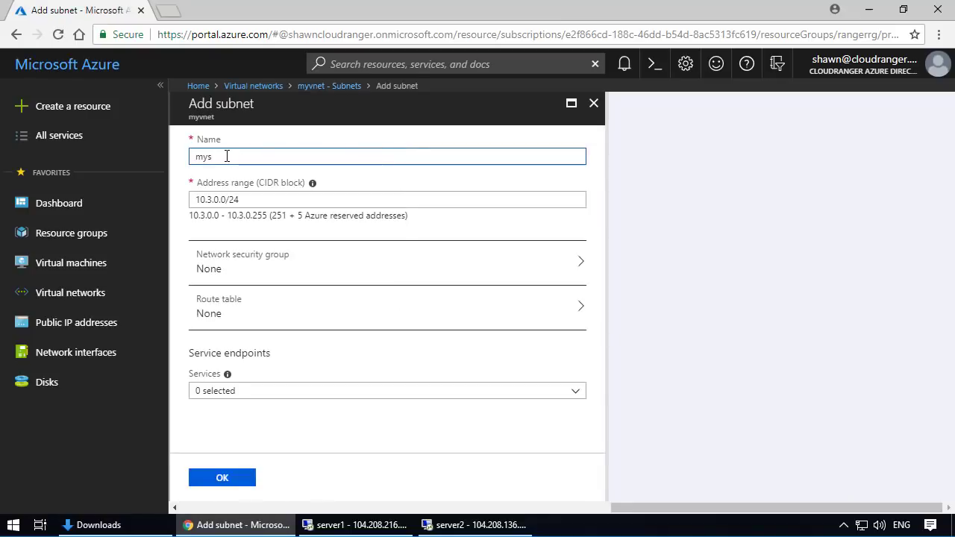
type("mysubnet2")
left_click(249, 201)
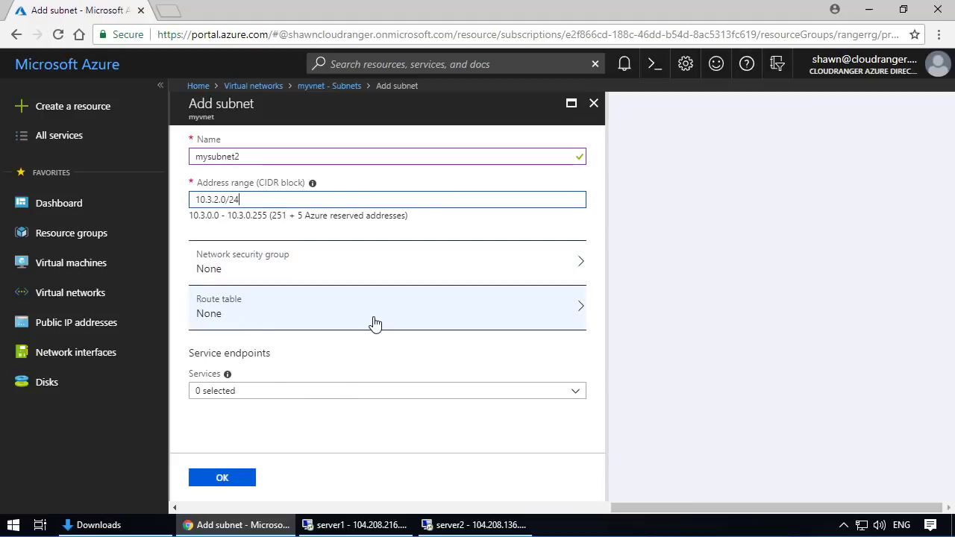
left_click(411, 399)
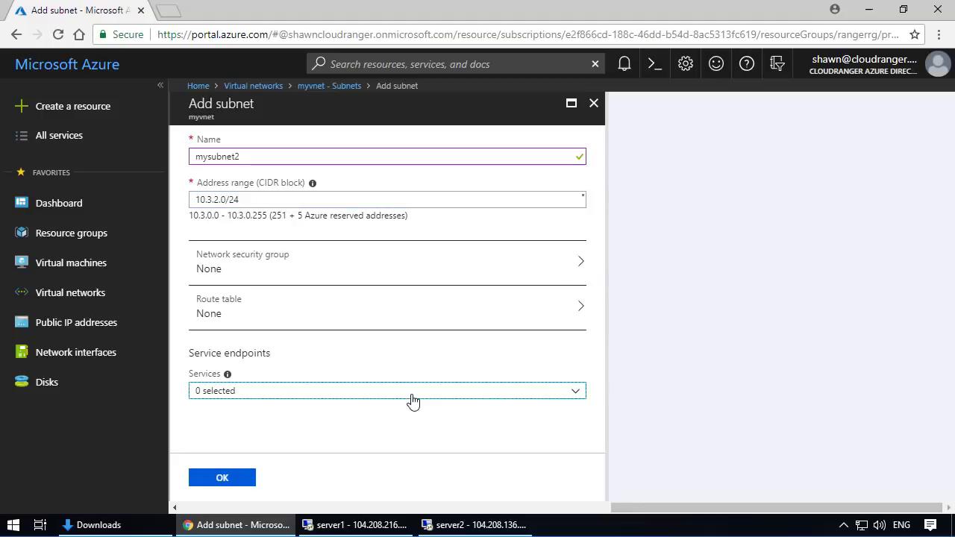
left_click(415, 419)
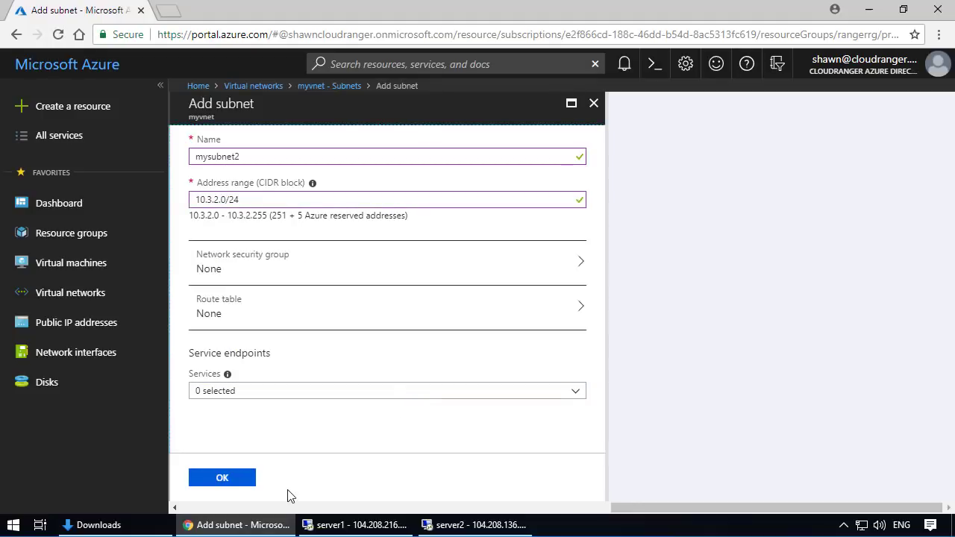
left_click(224, 482)
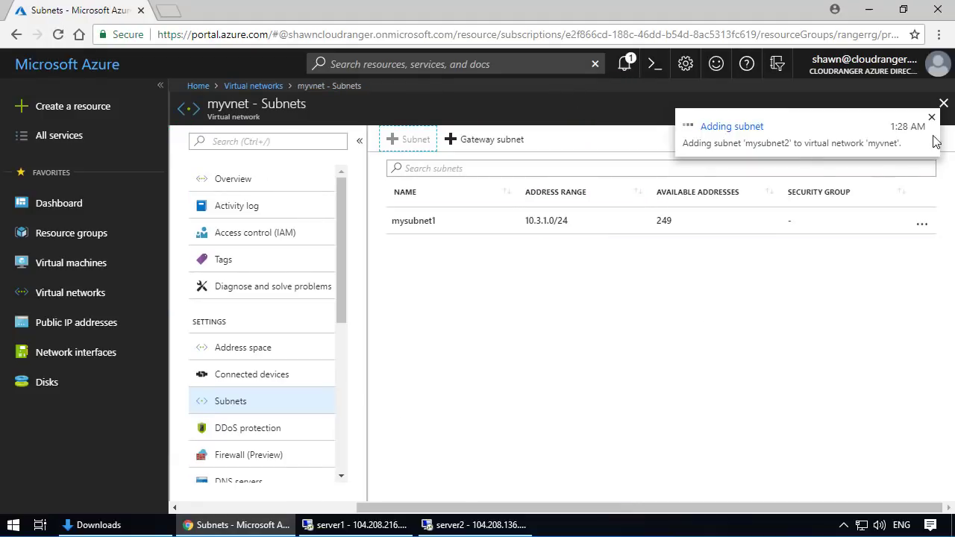
left_click(932, 118)
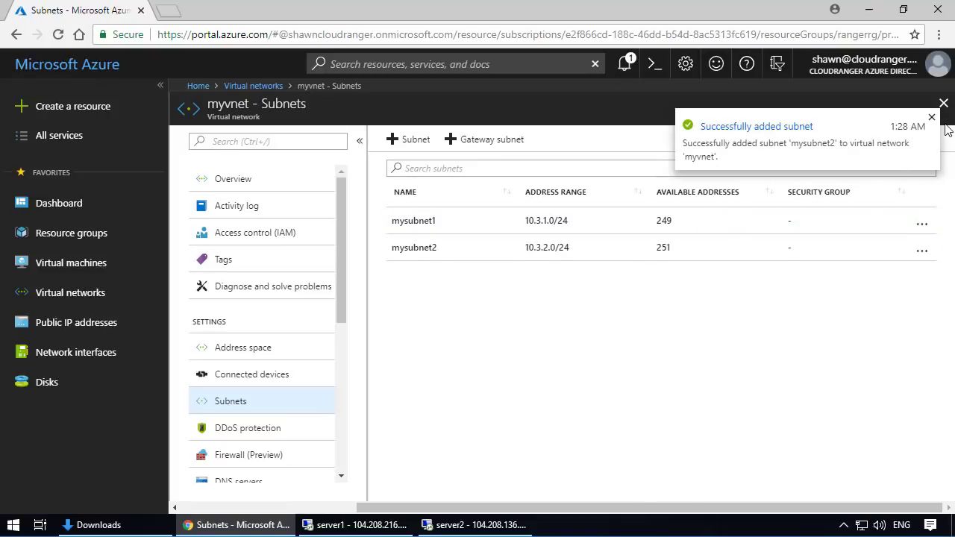
left_click(932, 120)
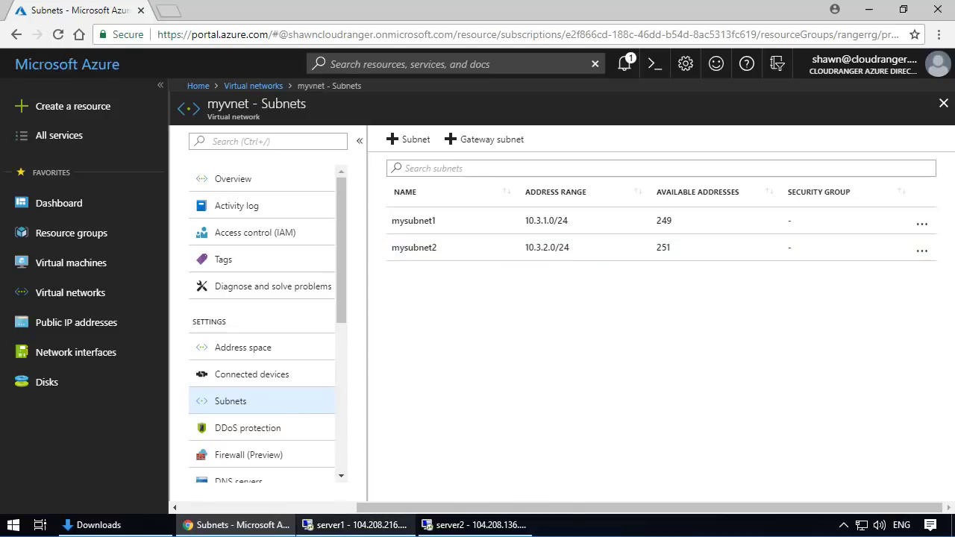
- Start creating a new virtual machine from the Windows Server 2016 Datacenter image
mouse_move(358, 524)
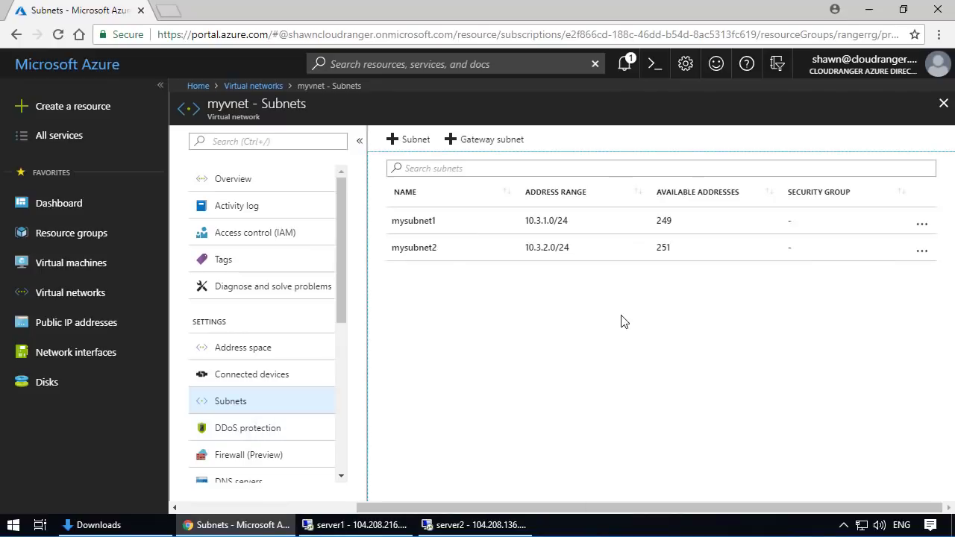
left_click(74, 264)
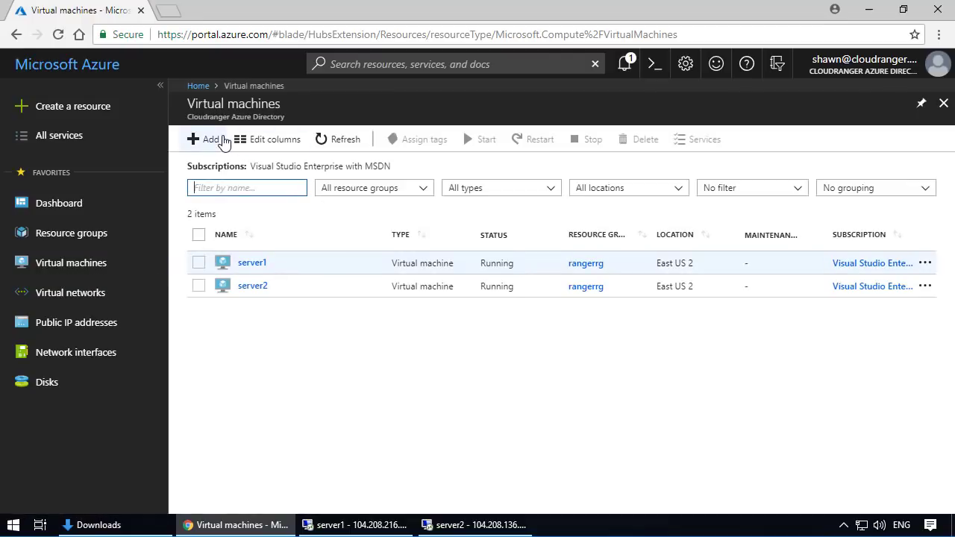
left_click(212, 140)
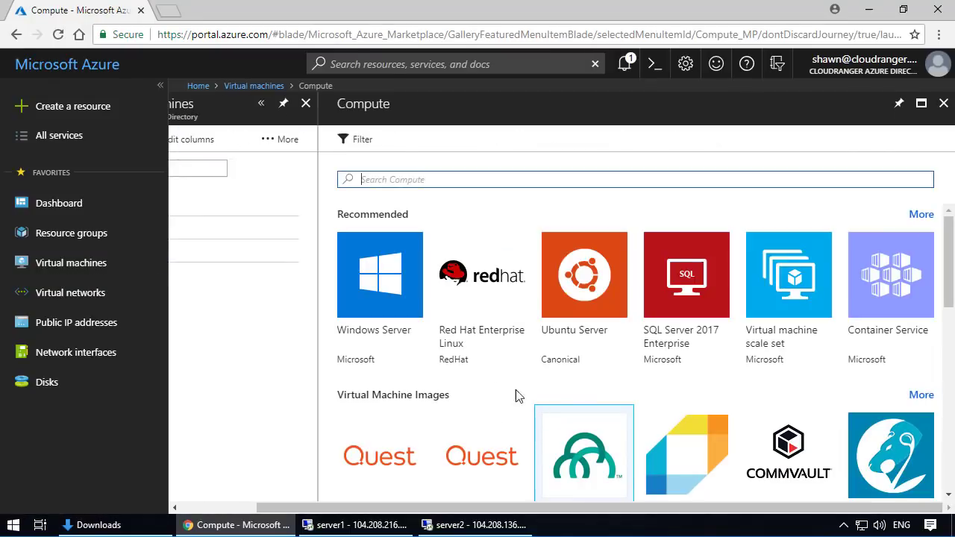
left_click(382, 278)
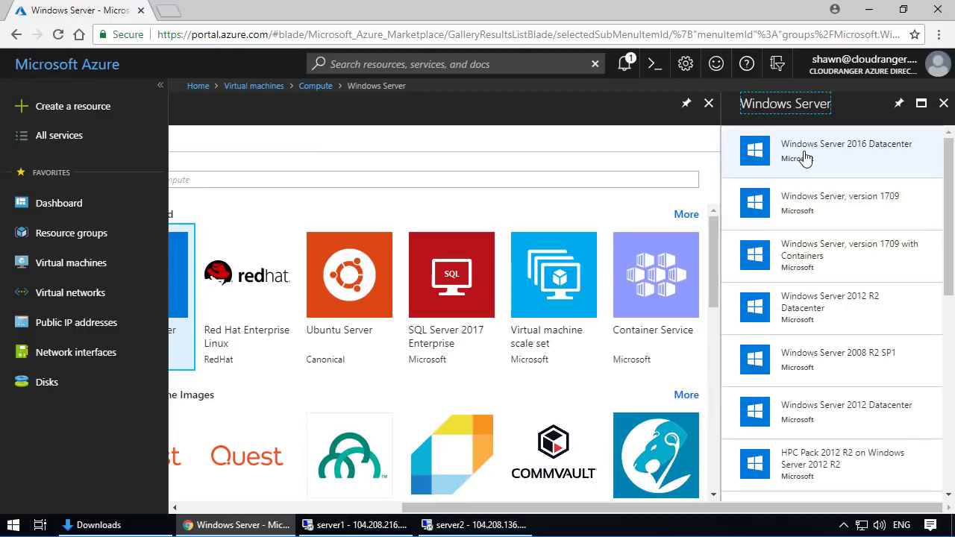
left_click(805, 157)
left_click(585, 481)
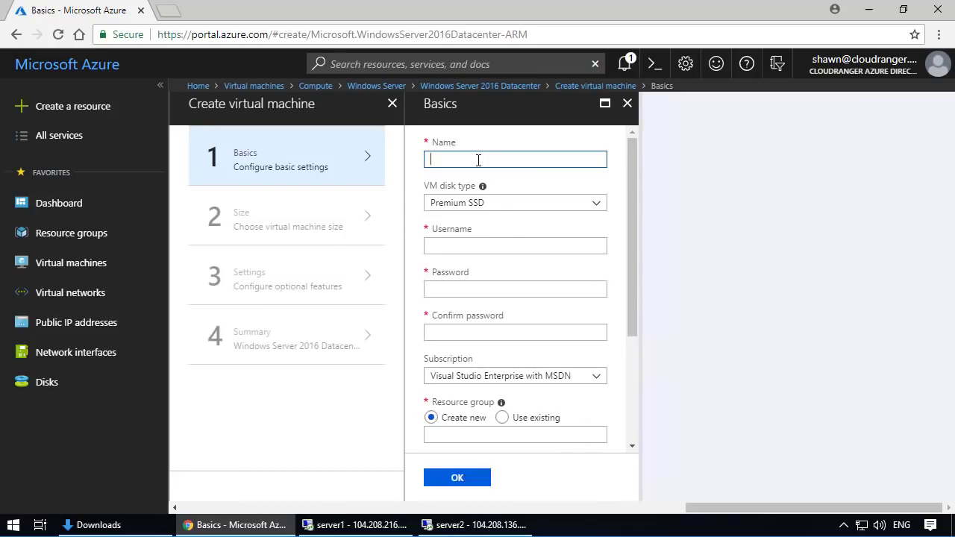
- Set the VM disk type to Standard HDD, then fill in the administrator username, the account password and its confirmation
left_click(478, 202)
left_click(454, 241)
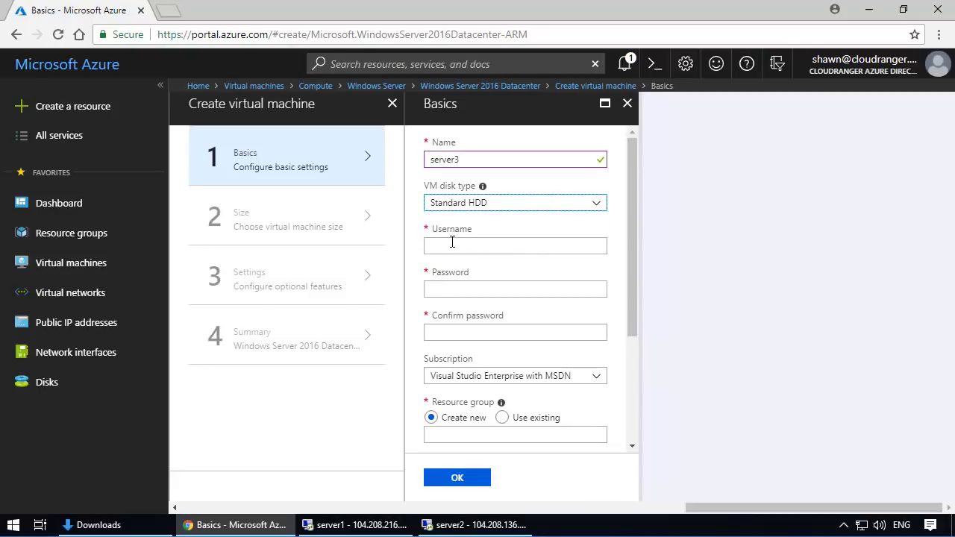
left_click(452, 242)
key("Tab")
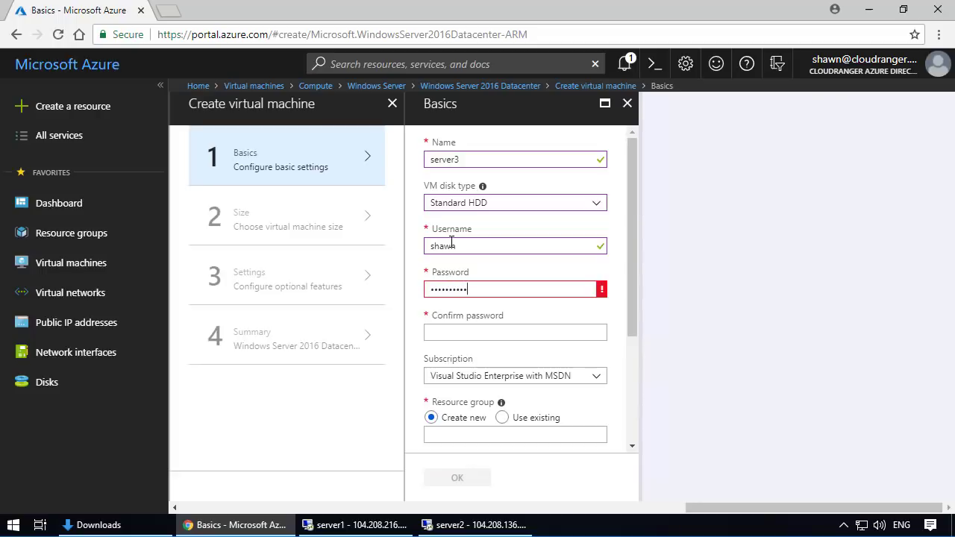
left_click(462, 337)
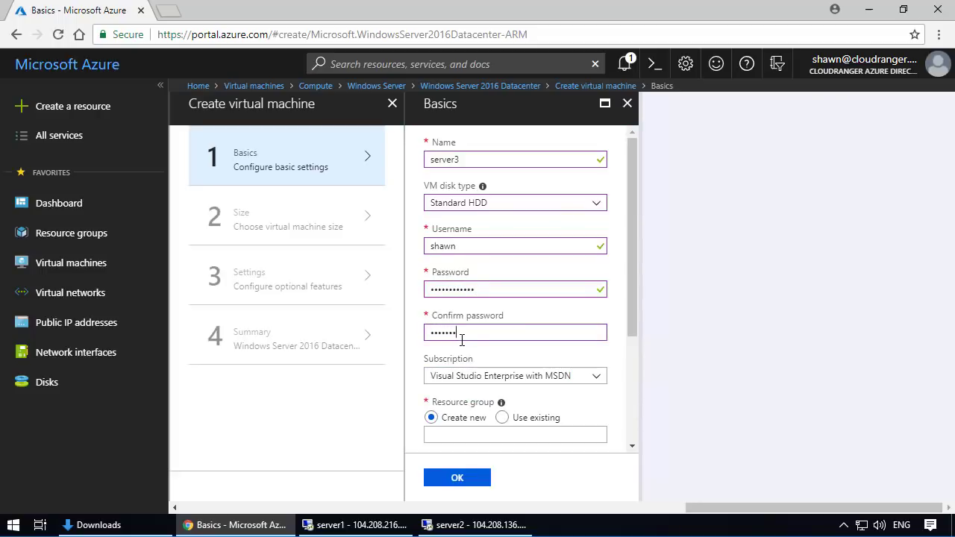
- Place the virtual machine in the existing resource group rangerrg and accept the basic settings
left_click(501, 417)
scroll(586, 269, "down", 3)
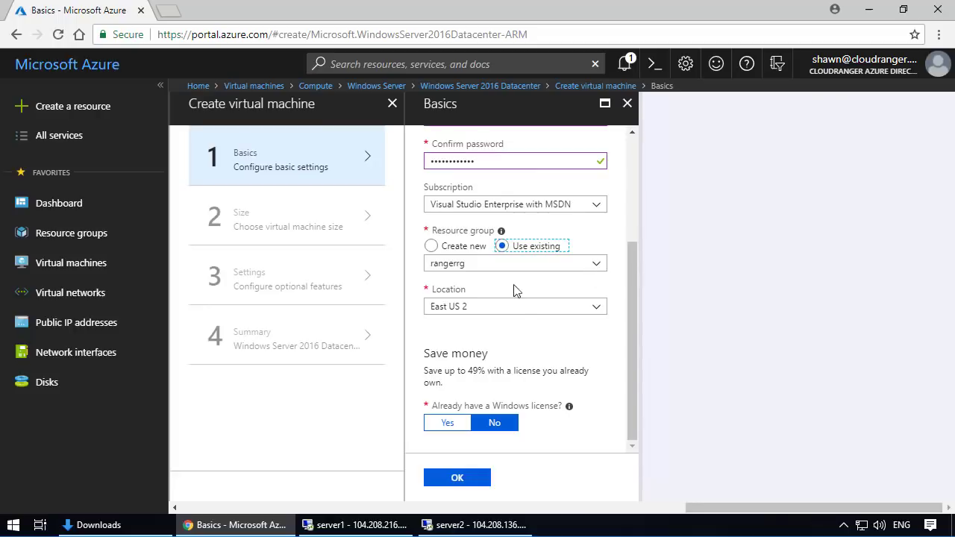
left_click(442, 481)
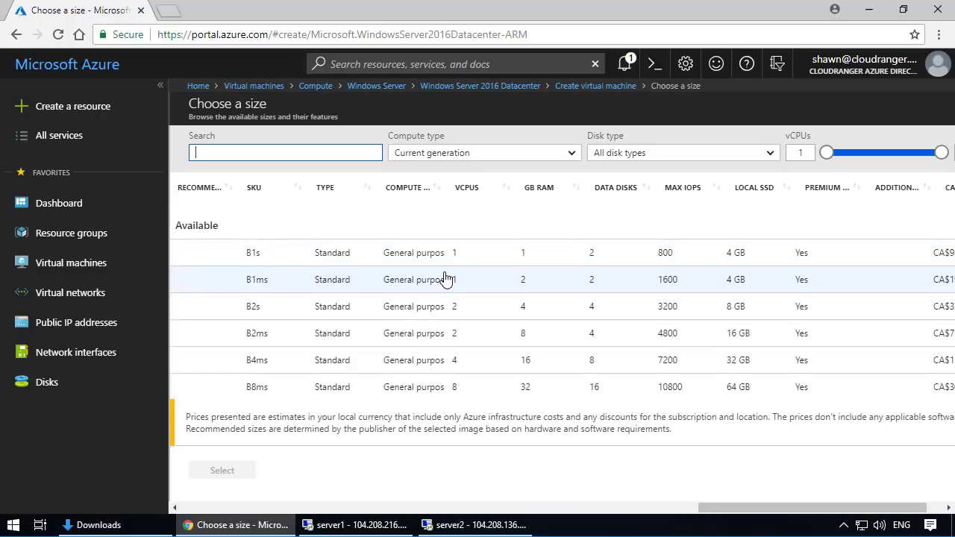
- Choose the D2s_v3 size for the virtual machine
scroll(443, 277, "down", 2)
left_click(284, 276)
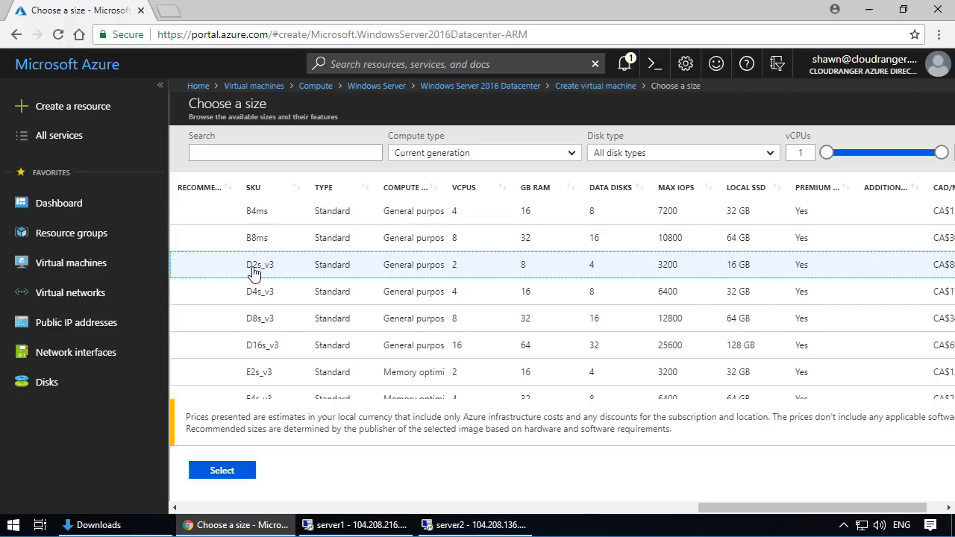
left_click(224, 472)
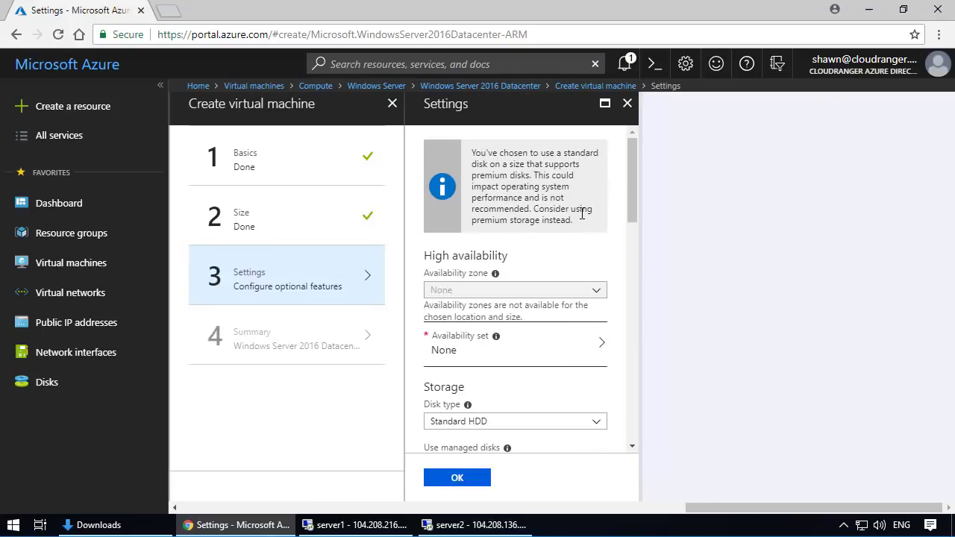
- Set the virtual machine's subnet to mysubnet2 (10.3.2.0/24) in the network settings
scroll(582, 193, "down", 1)
scroll(582, 193, "down", 1)
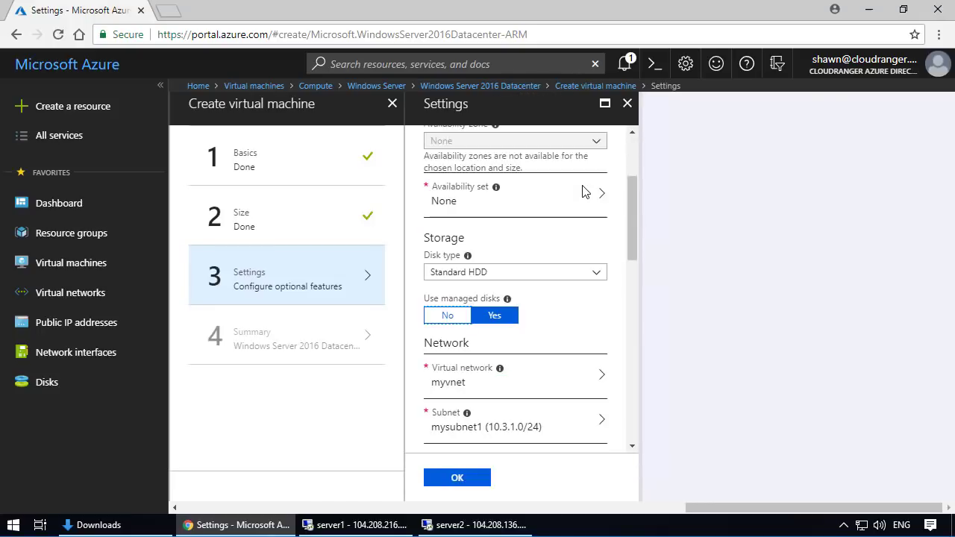
scroll(589, 262, "down", 1)
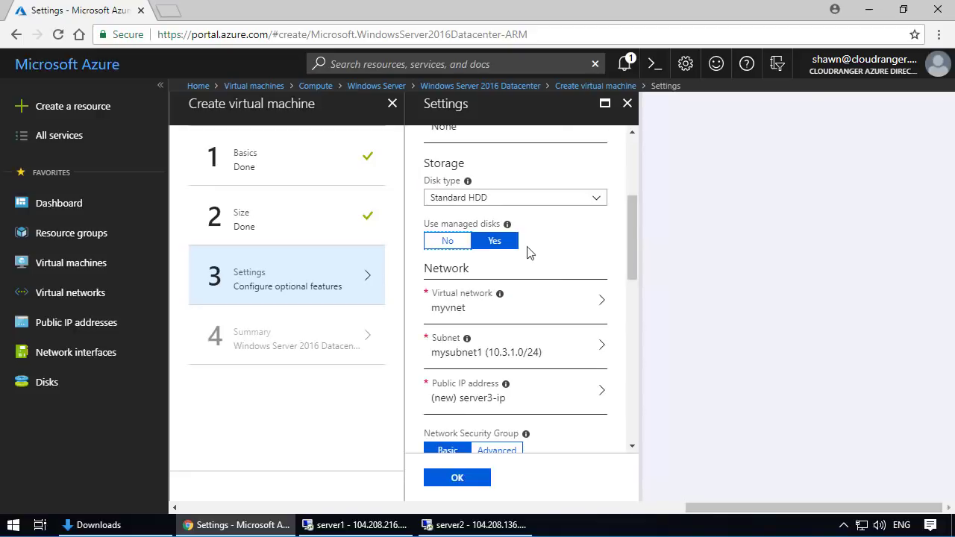
scroll(550, 249, "down", 1)
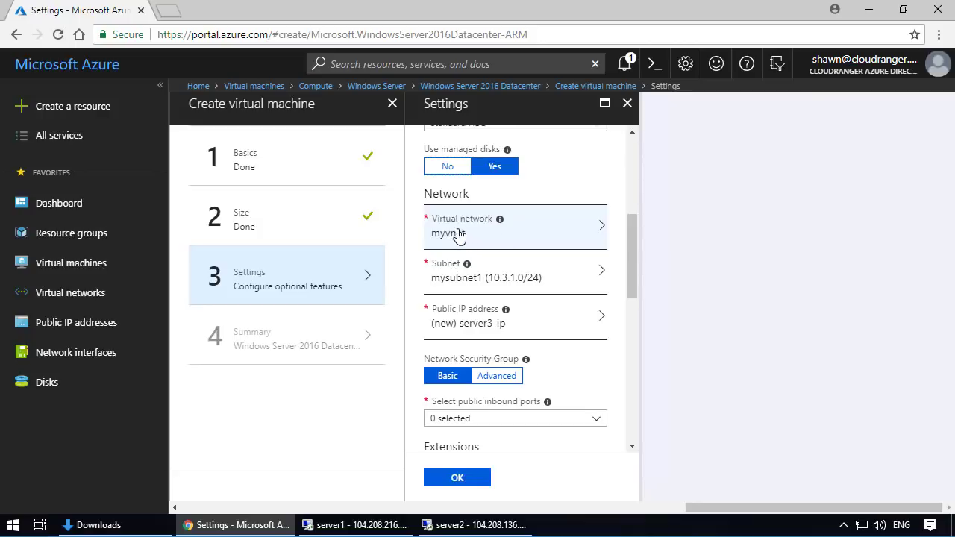
left_click(527, 274)
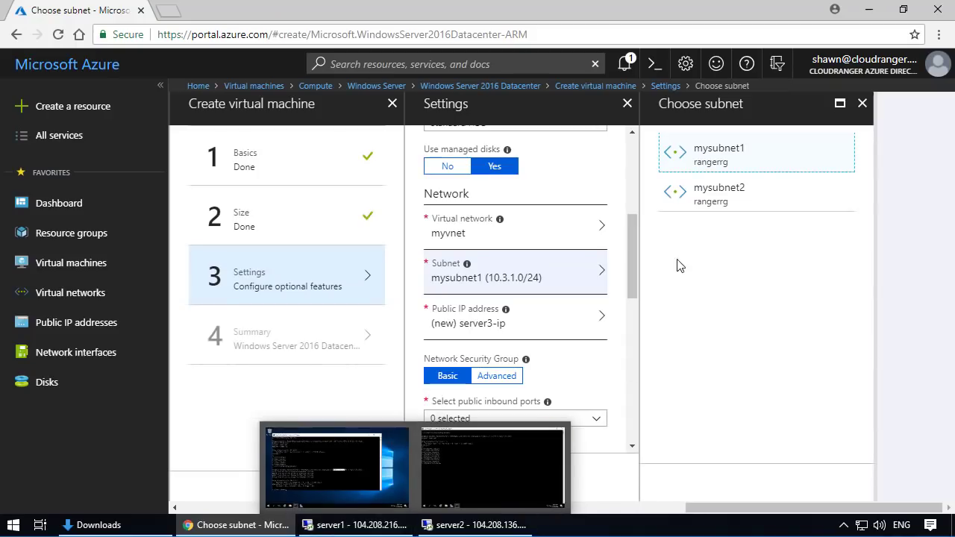
left_click(704, 201)
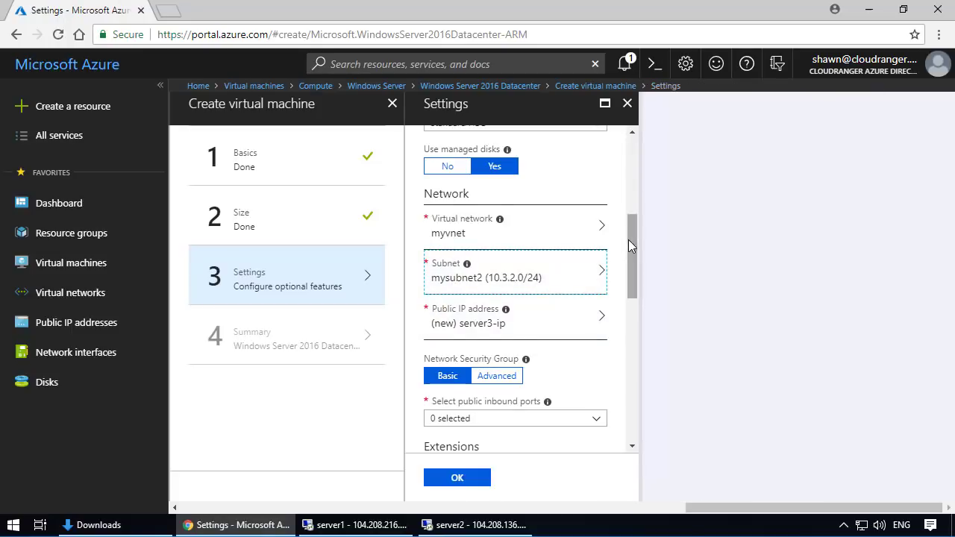
- Switch the network security group configuration to Advanced, choose None as the firewall, and review the network settings
left_click_drag(629, 239, 631, 263)
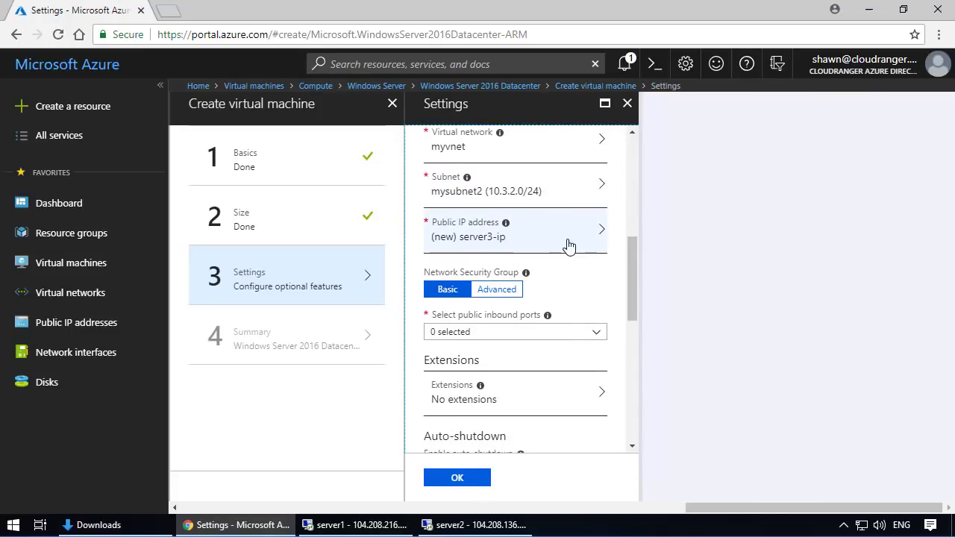
left_click(496, 293)
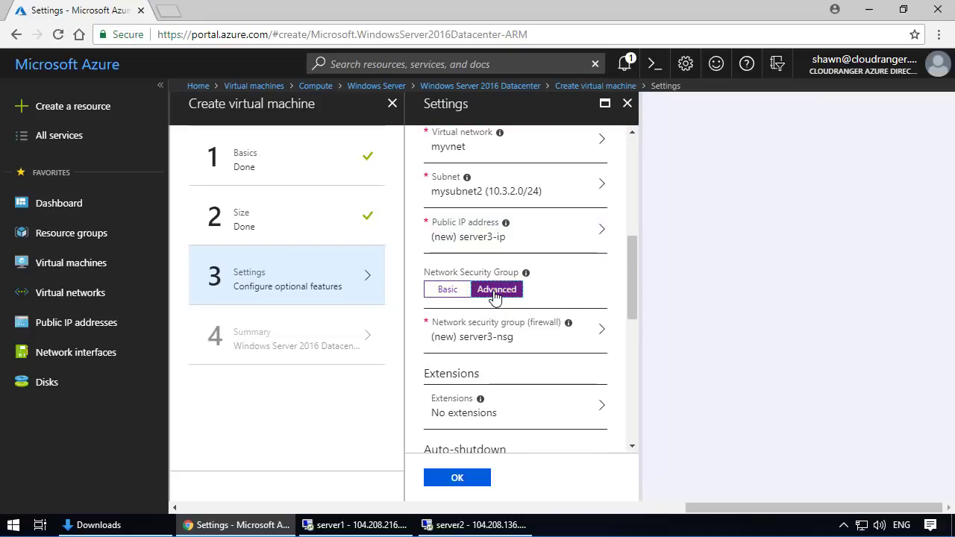
left_click(533, 342)
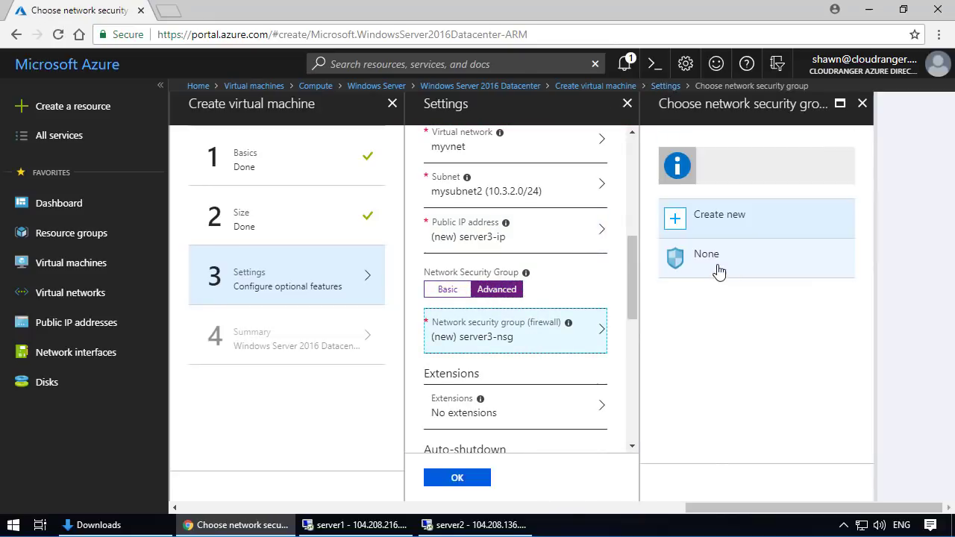
left_click(572, 276)
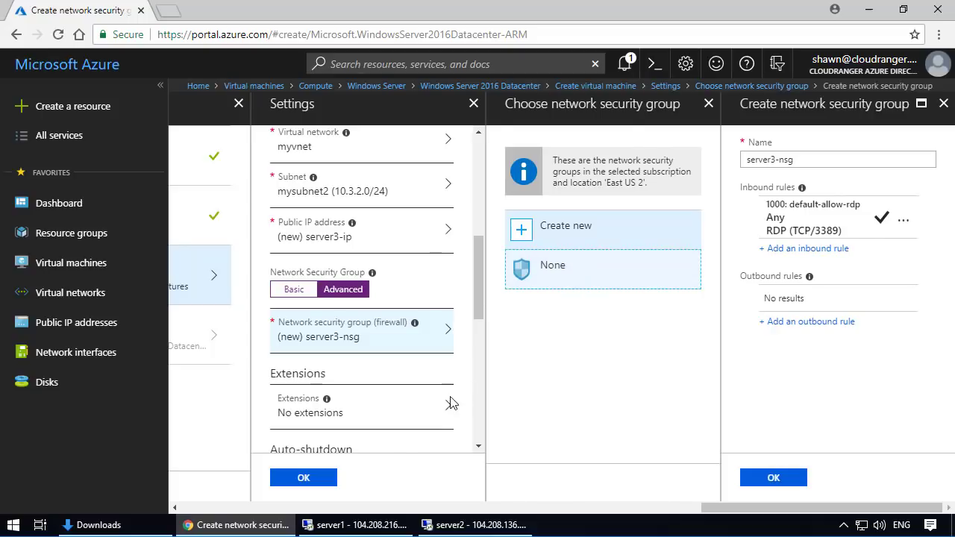
scroll(539, 350, "down", 2)
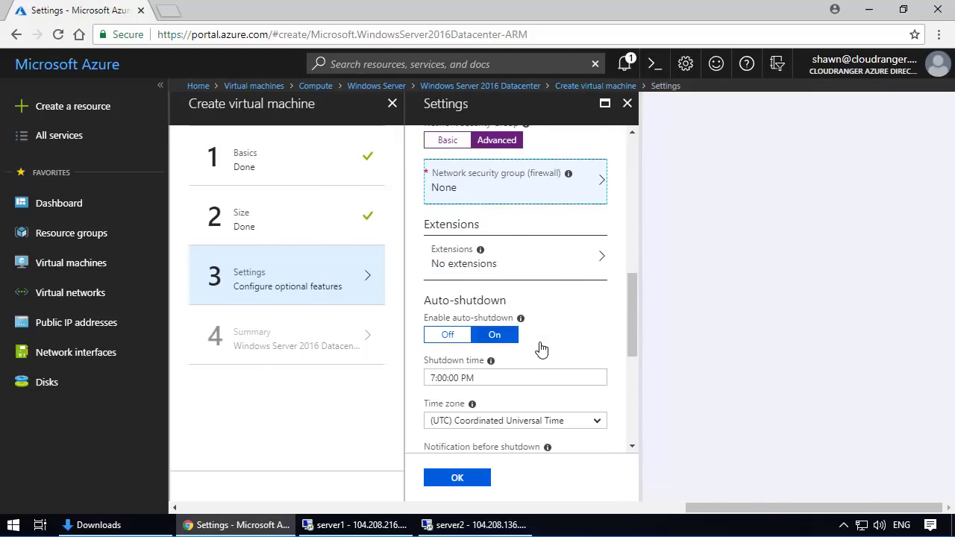
scroll(542, 349, "up", 3)
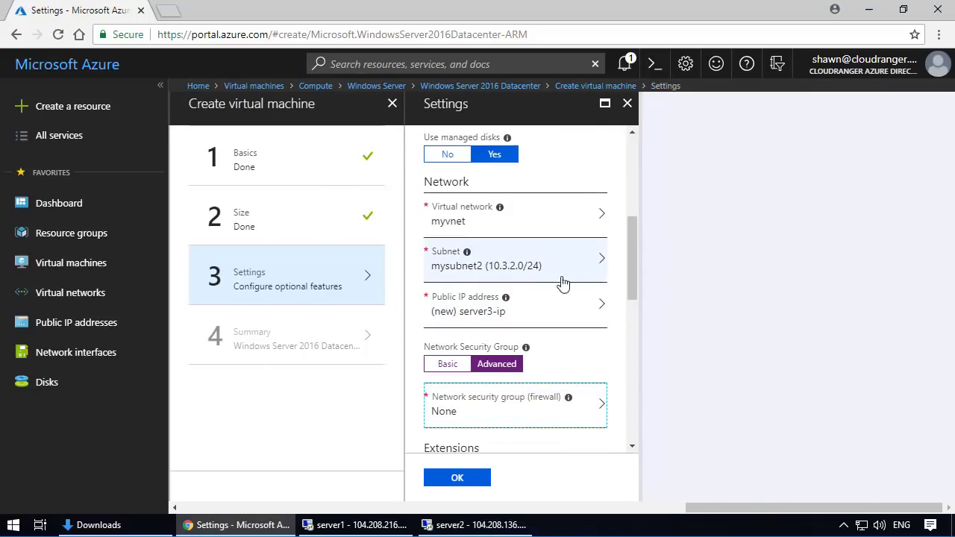
- Turn off auto-shutdown and disable boot diagnostics for the virtual machine
scroll(565, 282, "down", 2)
scroll(522, 329, "down", 2)
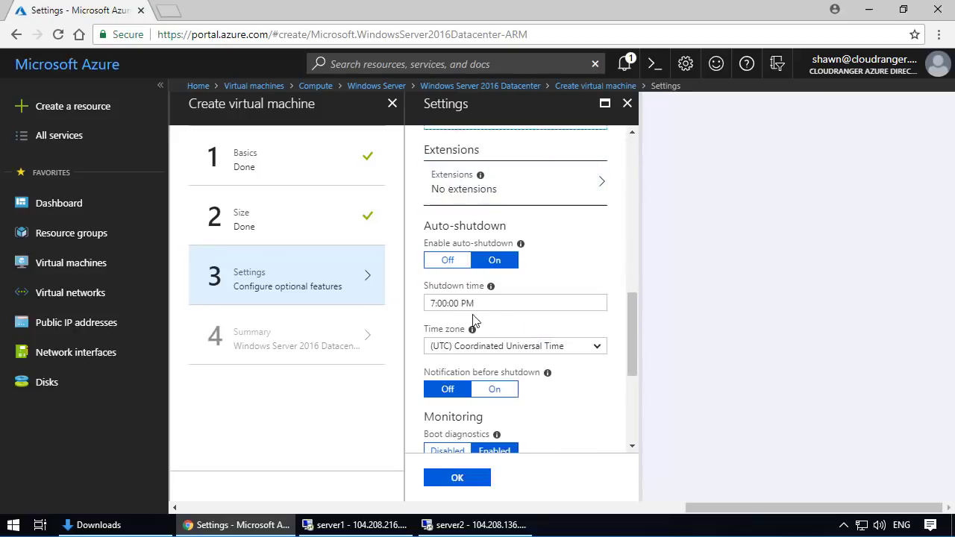
left_click(449, 261)
scroll(558, 284, "down", 2)
left_click(448, 200)
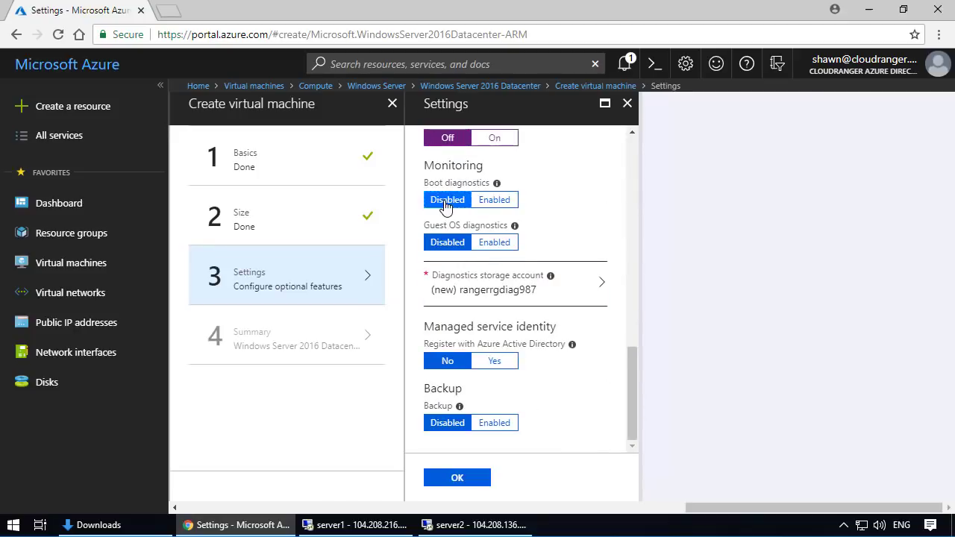
- Accept the optional settings, create the virtual machine from the summary, and dismiss the deployment notification
left_click(470, 477)
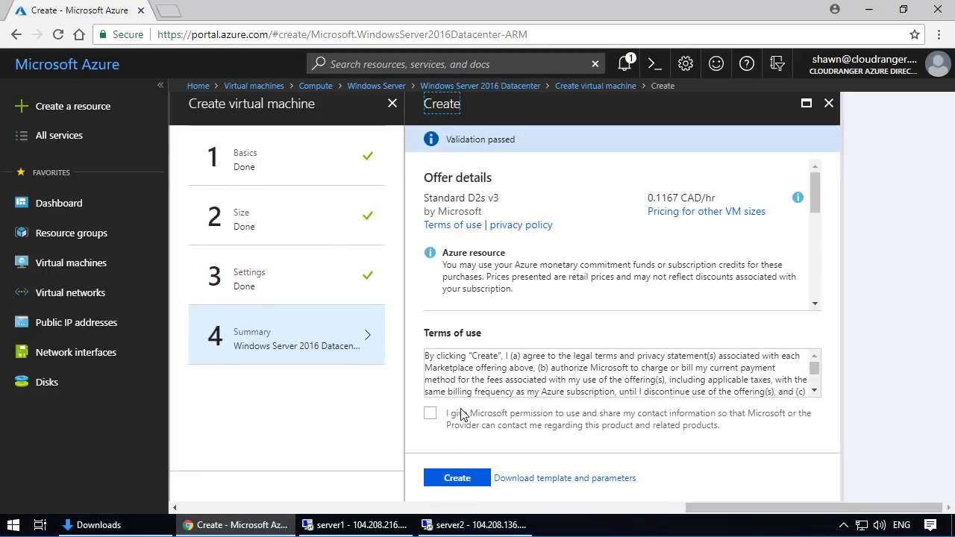
left_click(459, 478)
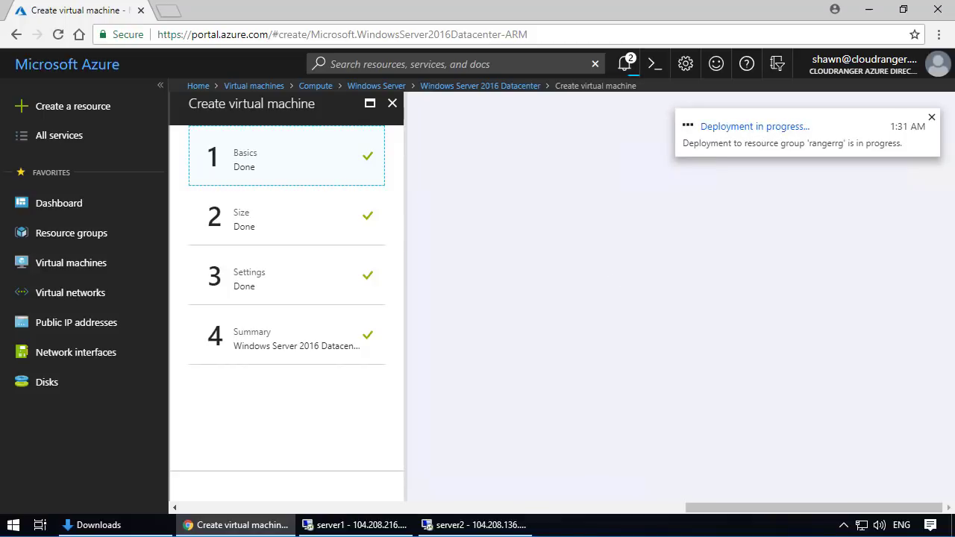
left_click(932, 118)
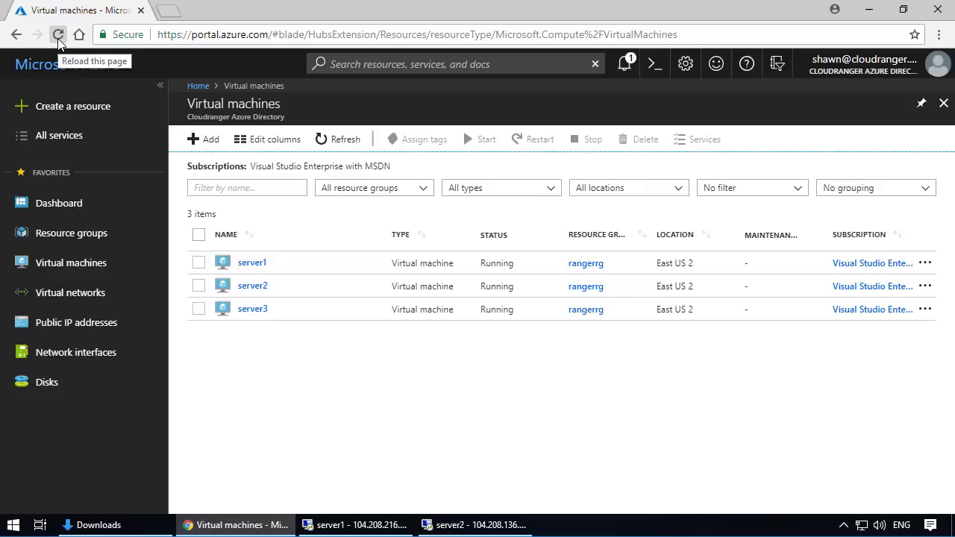
- Examine server3's networking details and private IP address, and open its network interface from the list of all network interfaces
left_click(253, 312)
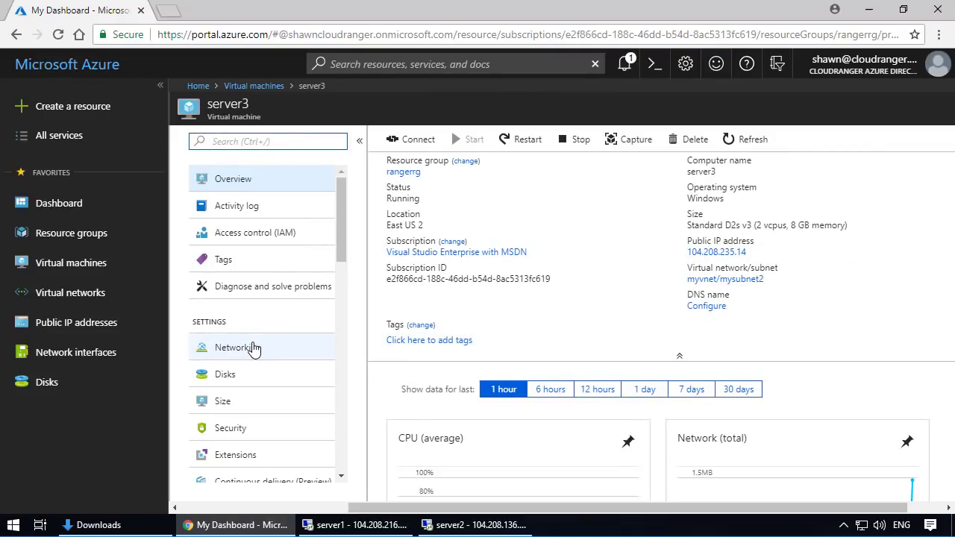
left_click(253, 348)
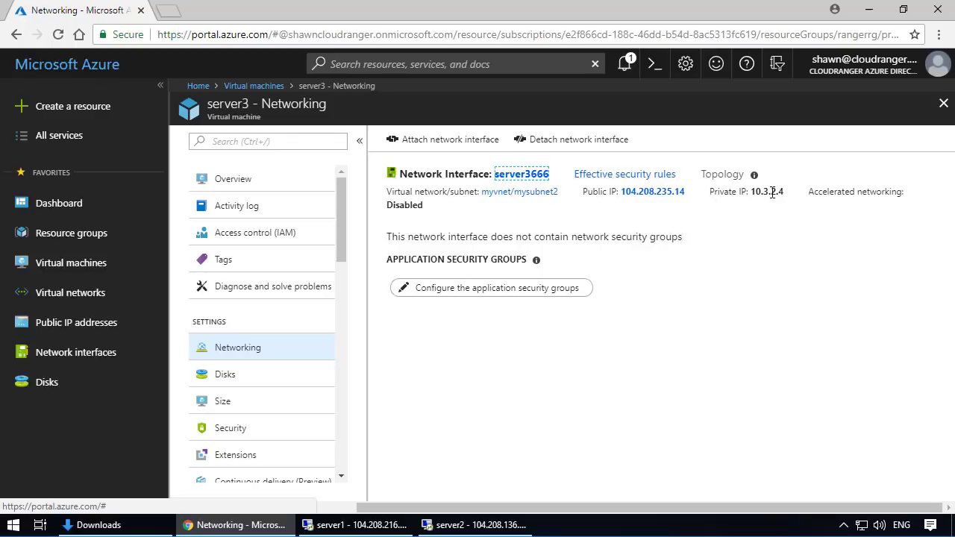
left_click(76, 363)
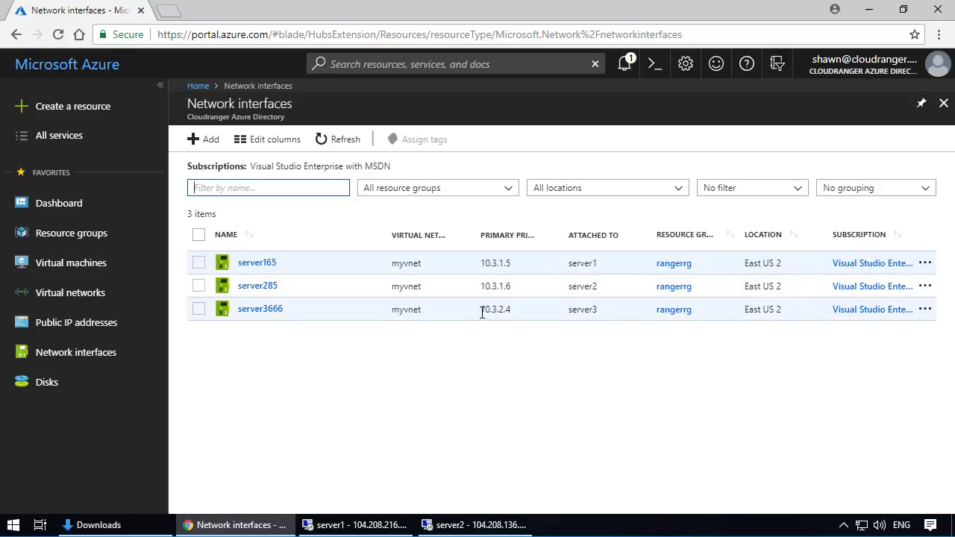
left_click(265, 312)
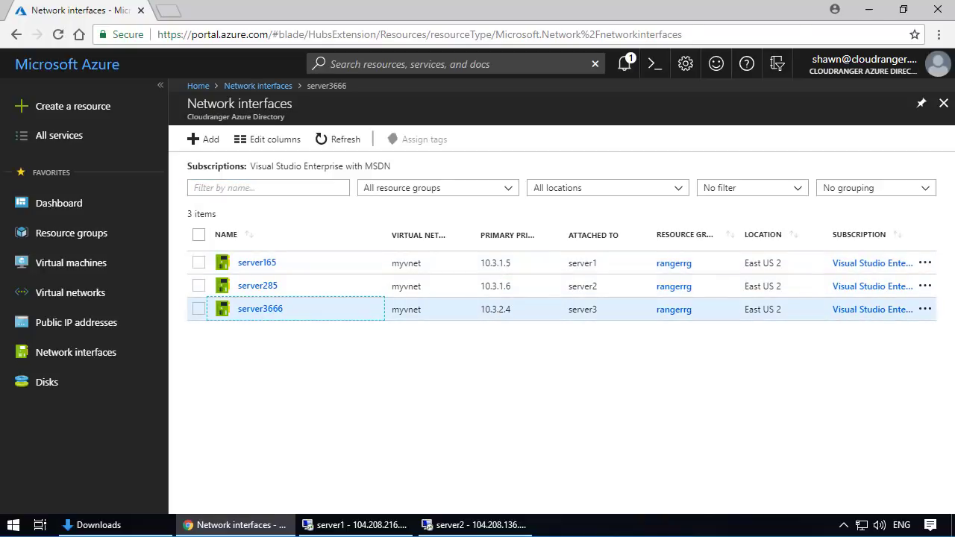